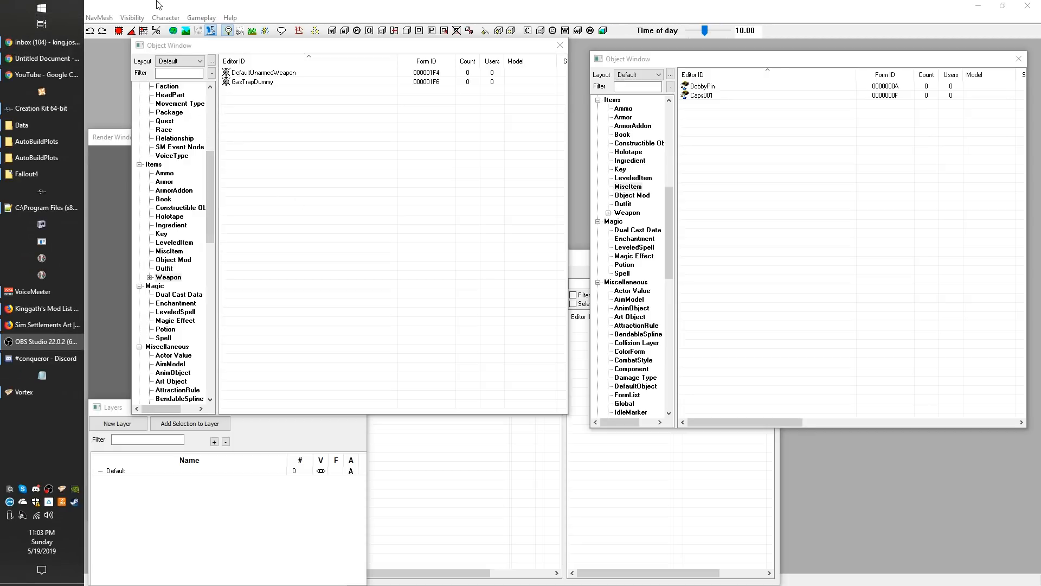
Open the Data dialog and load SimSettlements.esm as a master file
click(26, 17)
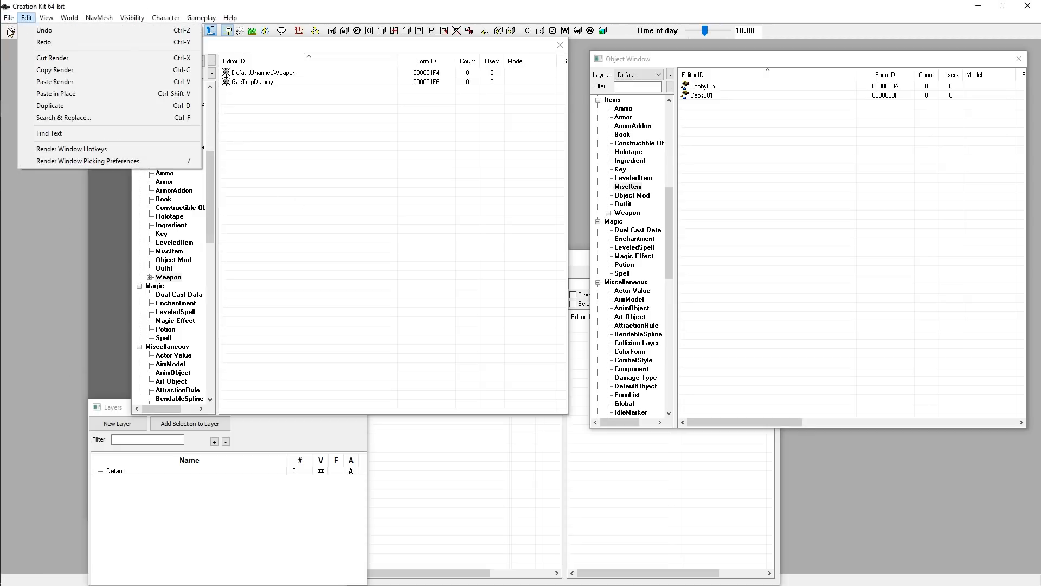
click(32, 41)
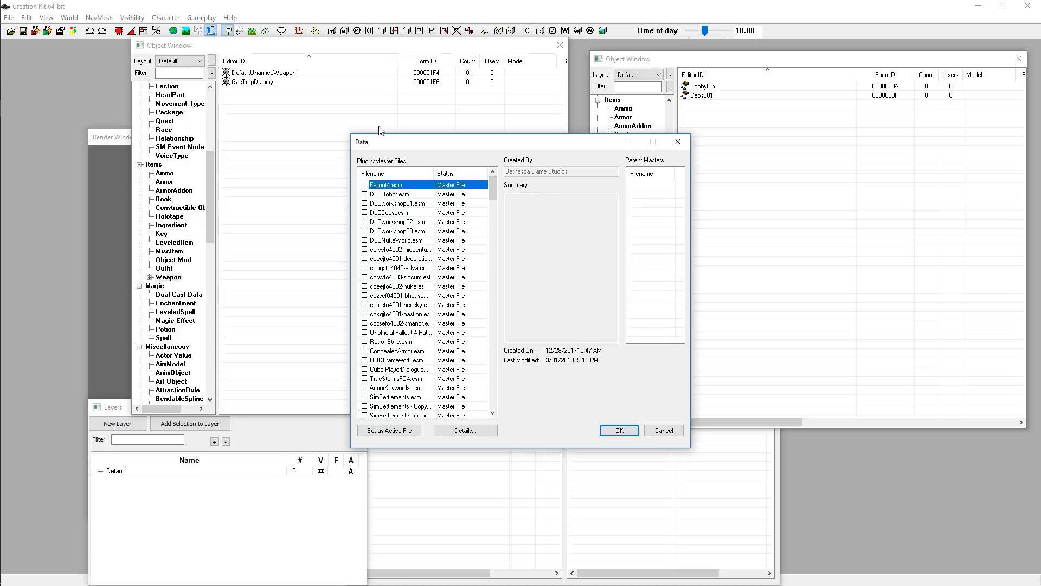
double_click(389, 398)
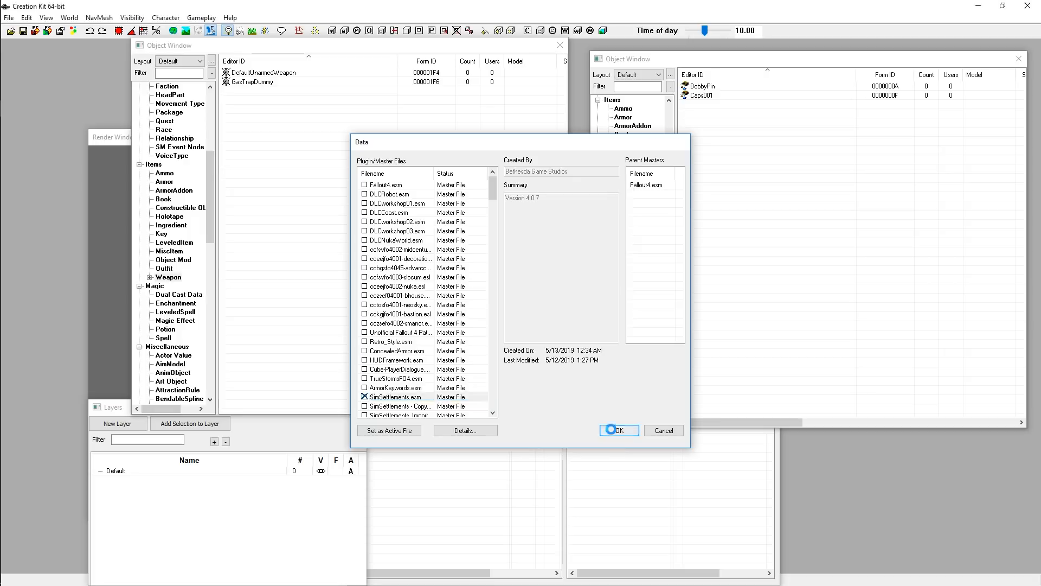
click(619, 430)
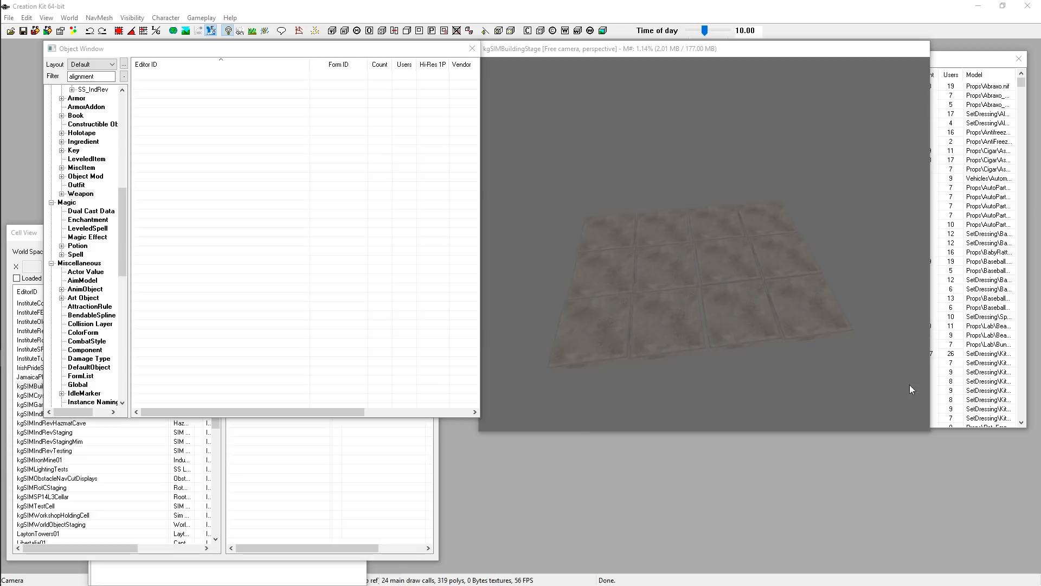
Bring the Cell View and render window of the kgSIMBuildingStage cell into view
click(21, 239)
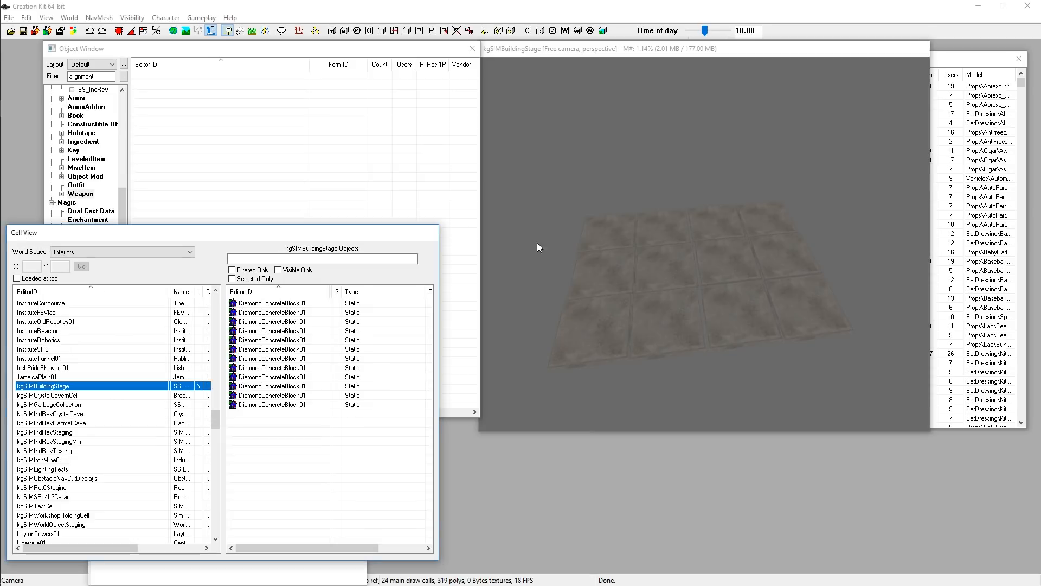
mouse_move(74, 404)
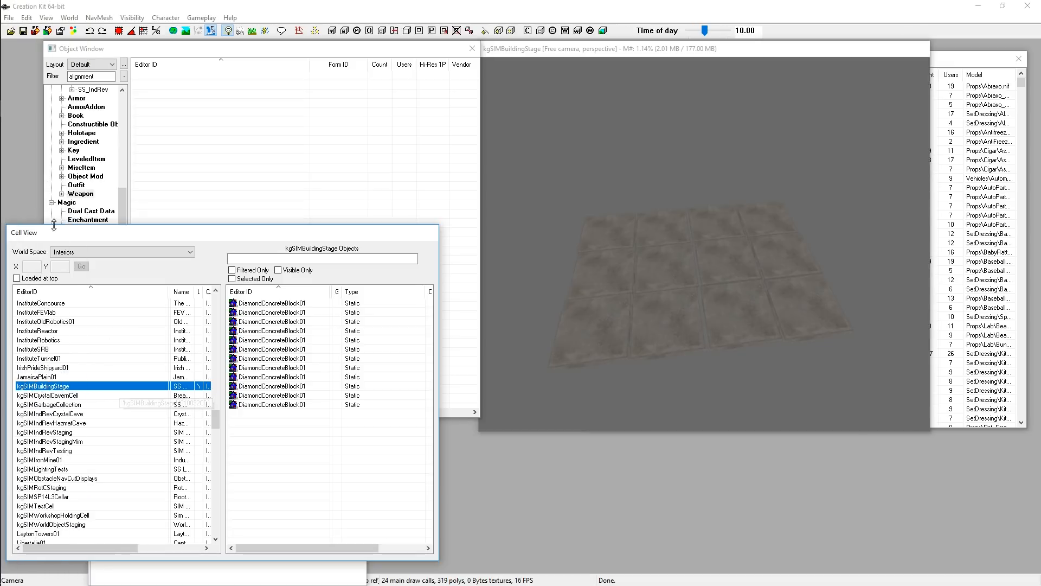
click(661, 50)
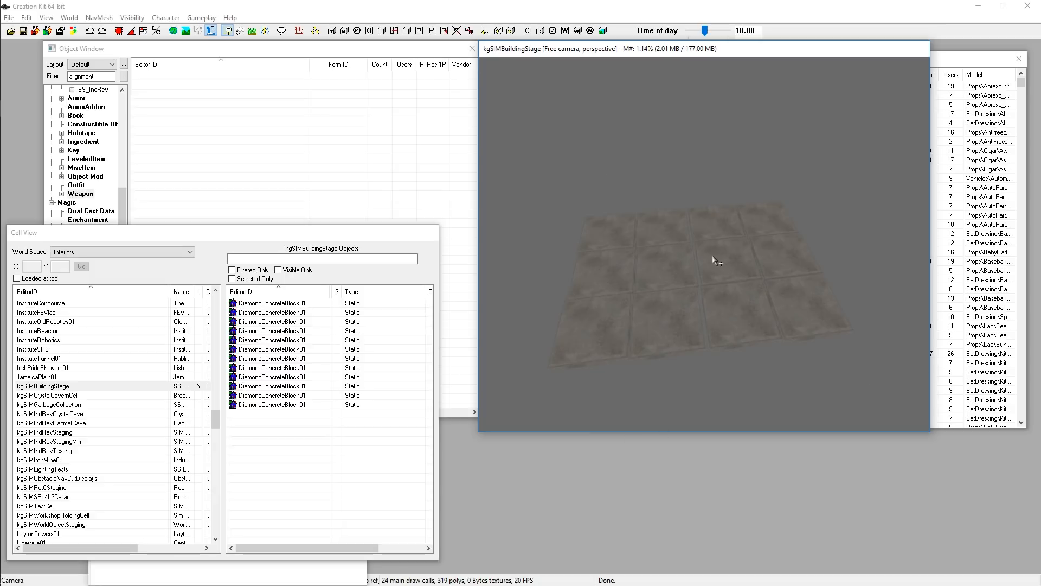
drag(142, 238, 284, 213)
Create a new layer named kgTest_TestBuilding01 and make it the active layer
click(110, 567)
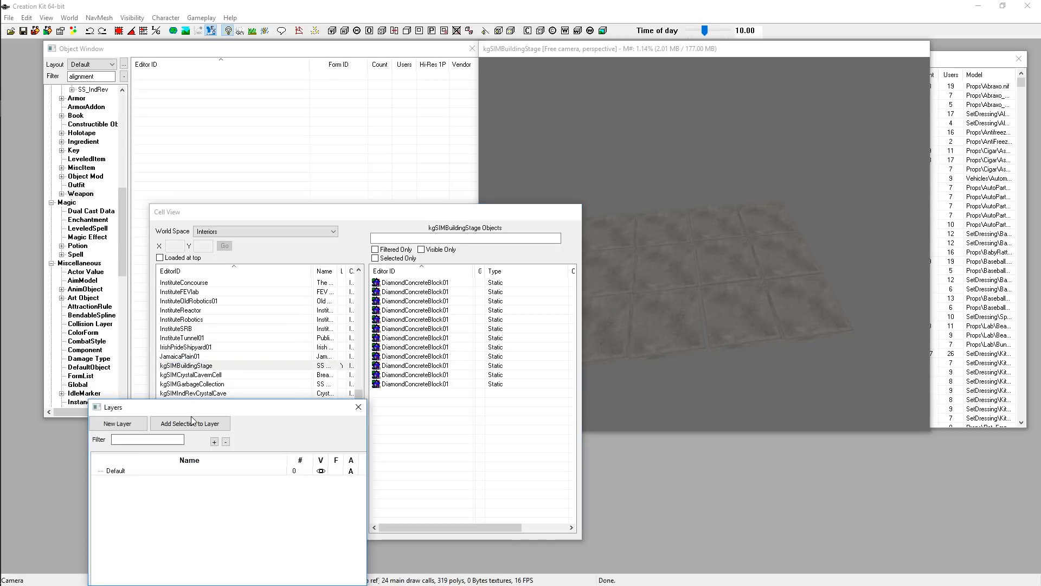
drag(184, 411, 106, 357)
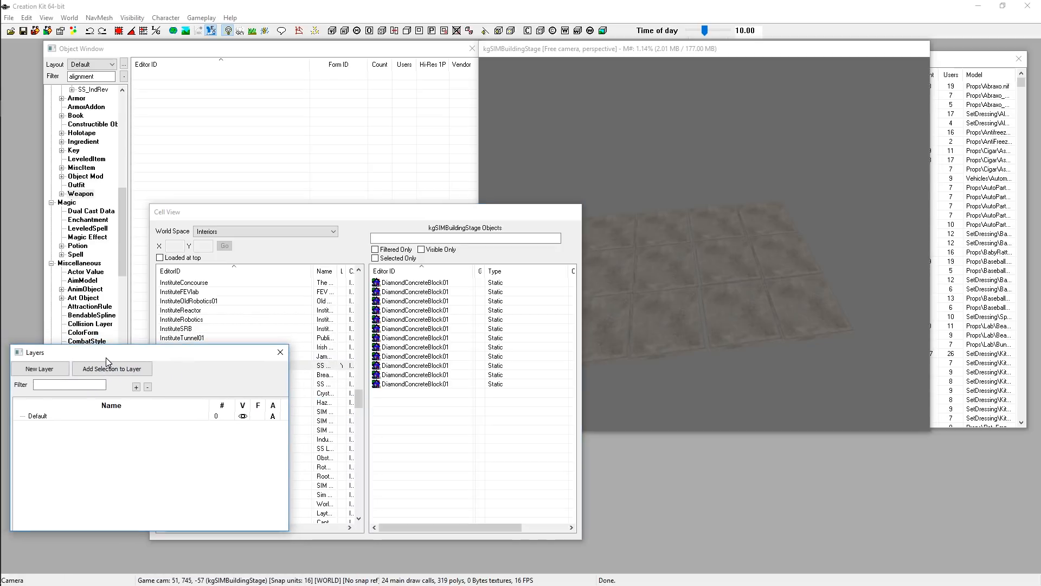
click(36, 369)
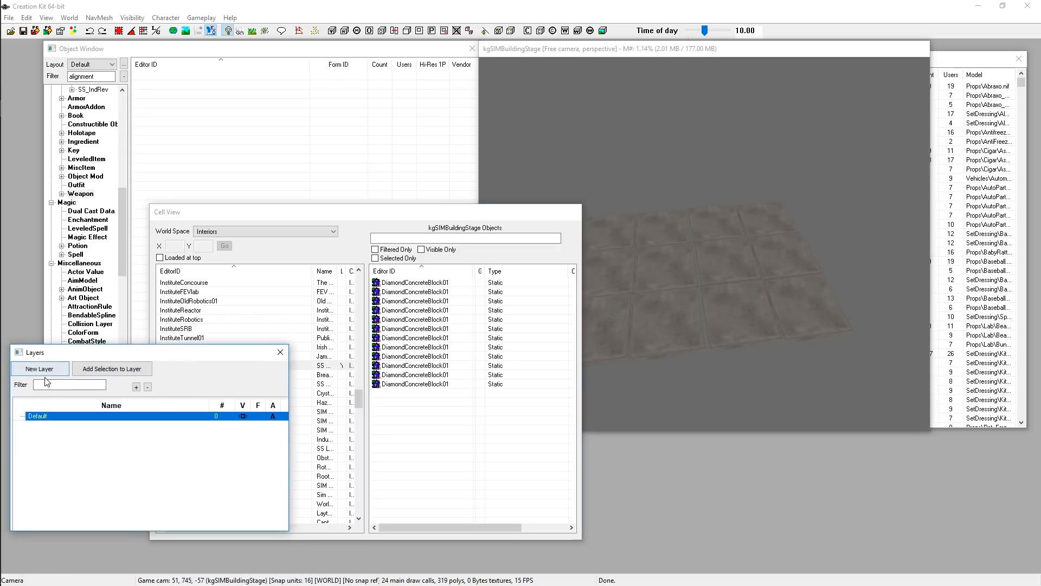
text(kgTest_)
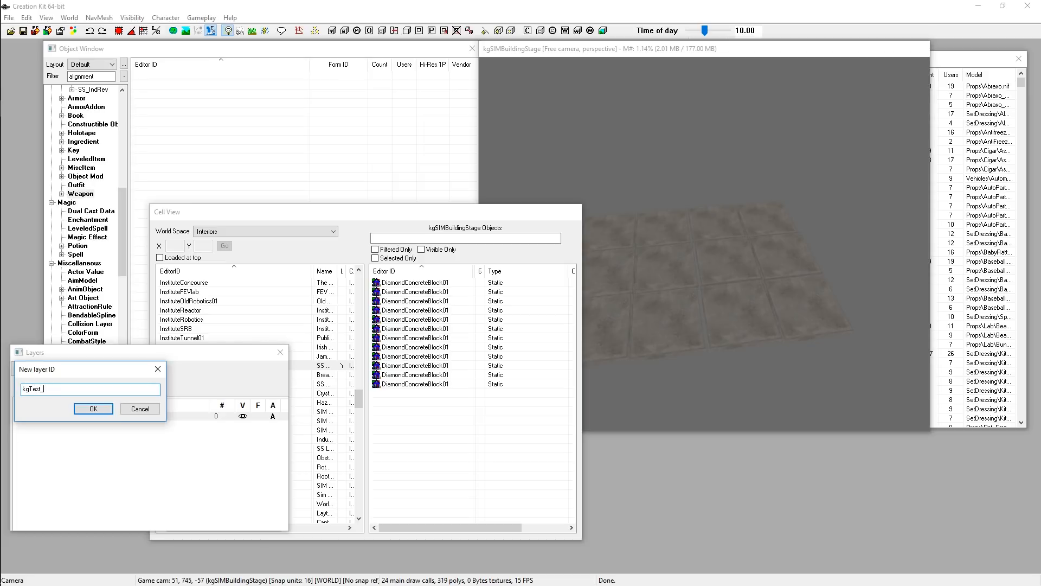
text(TestBuilding01)
key(Return)
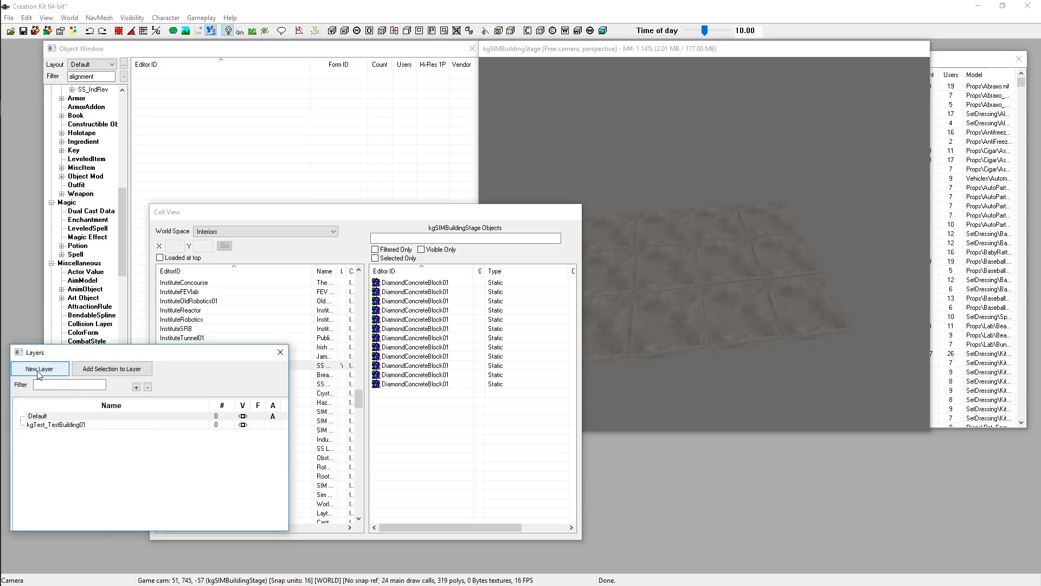
click(273, 424)
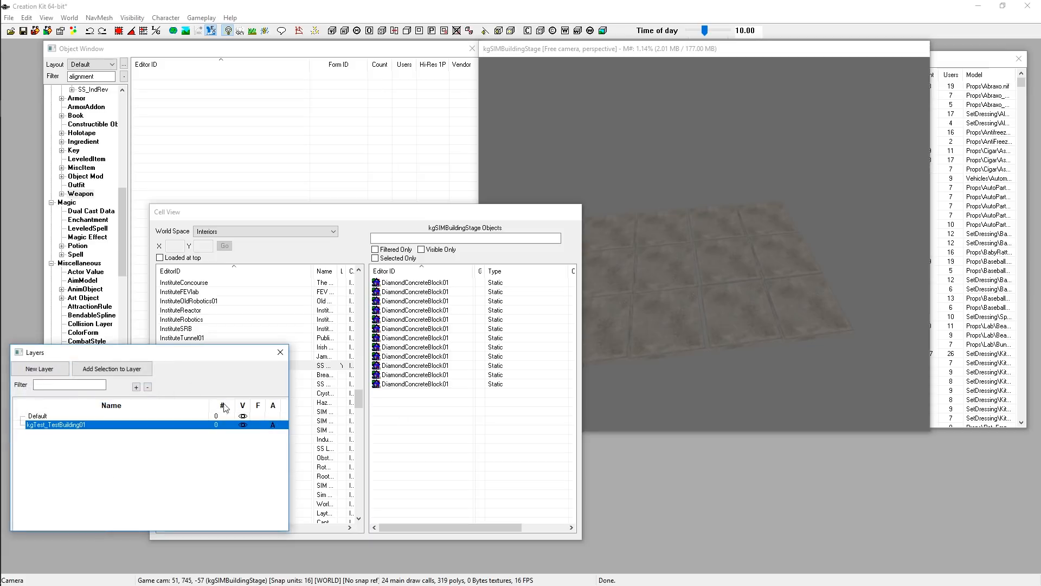
Browse the Static objects in the Object Window filtered by alignment
drag(233, 213, 170, 314)
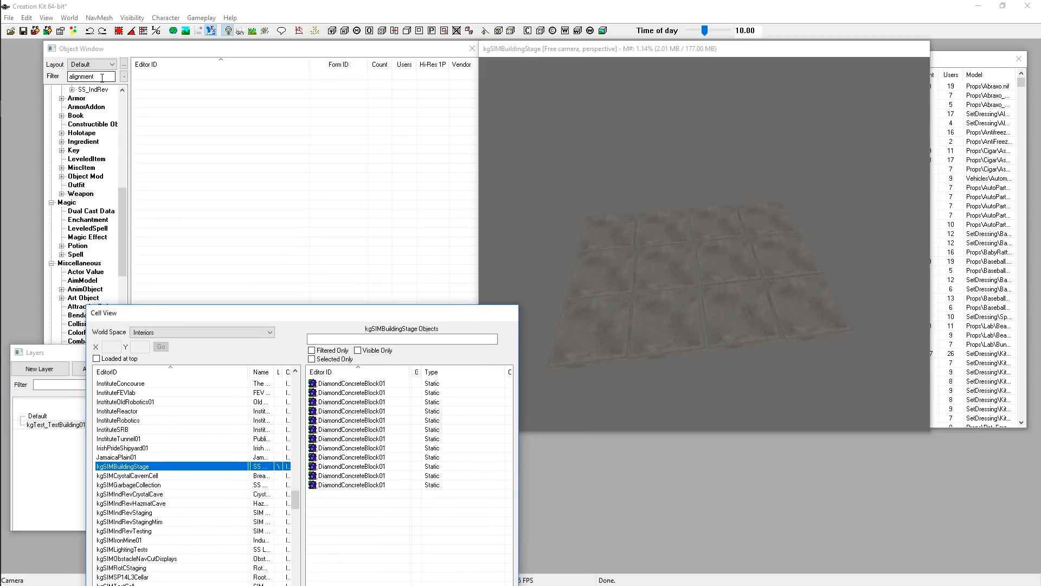
click(100, 77)
scroll(93, 271, down, 15)
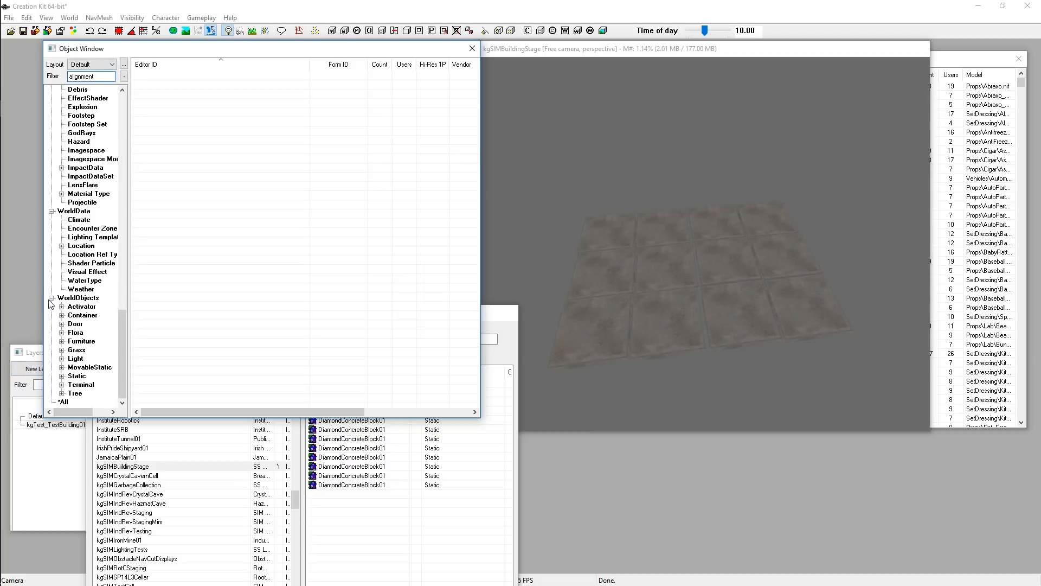
click(76, 376)
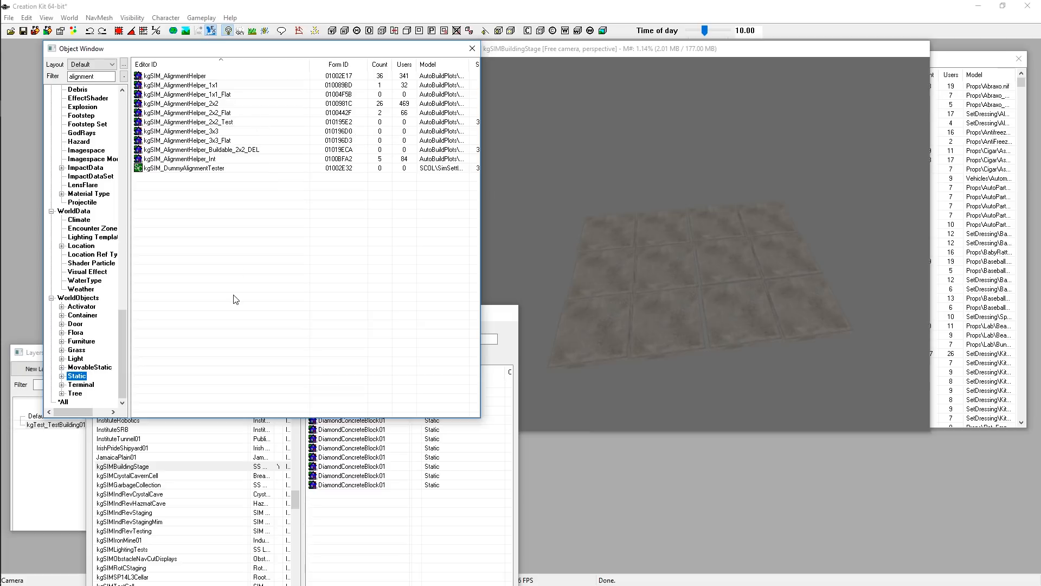
Place a kgSIM_AlignmentHelper_2x2 into the render window over the floor tiles
click(212, 112)
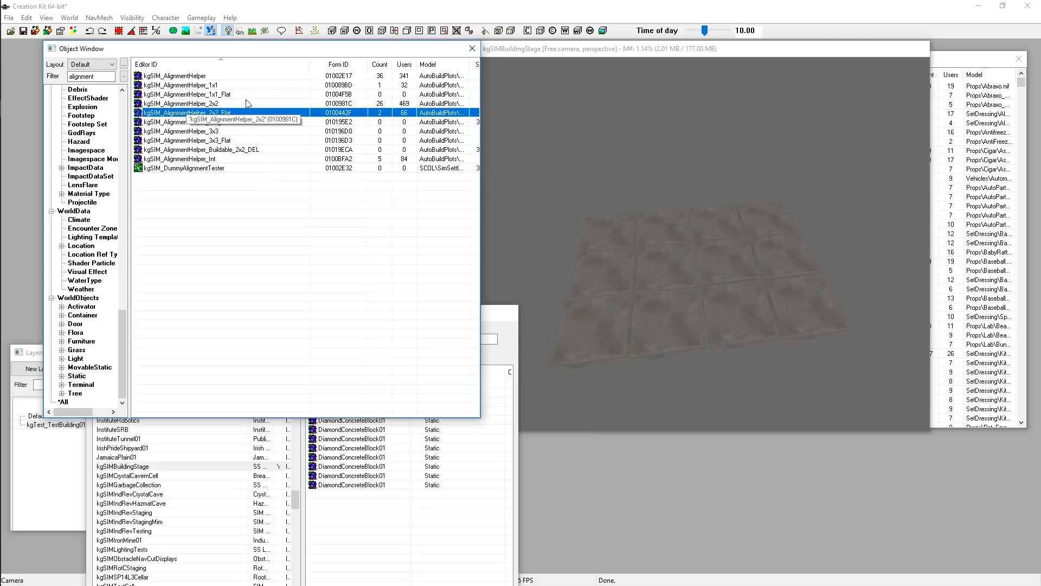
click(217, 105)
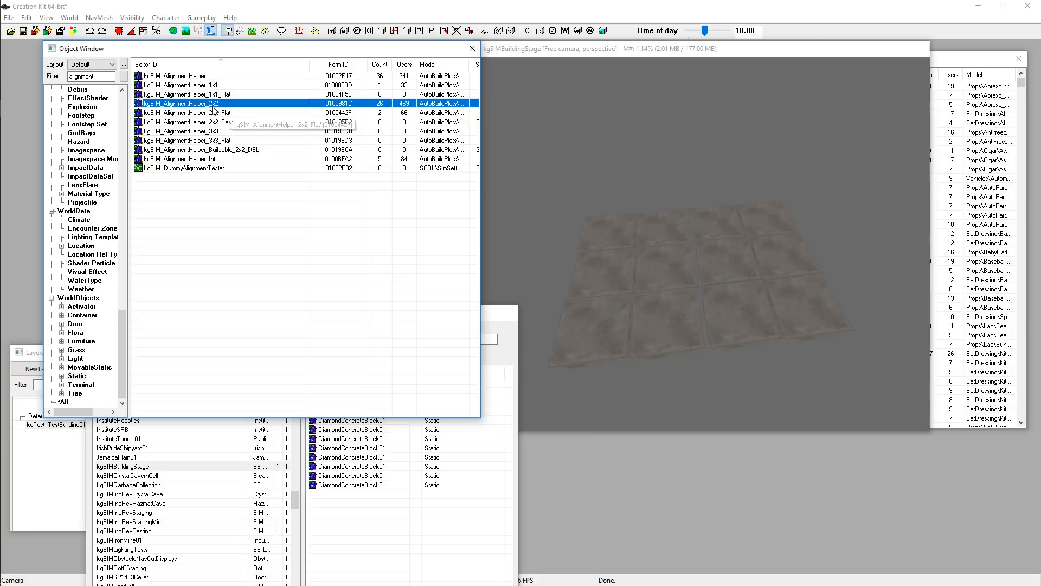
click(230, 114)
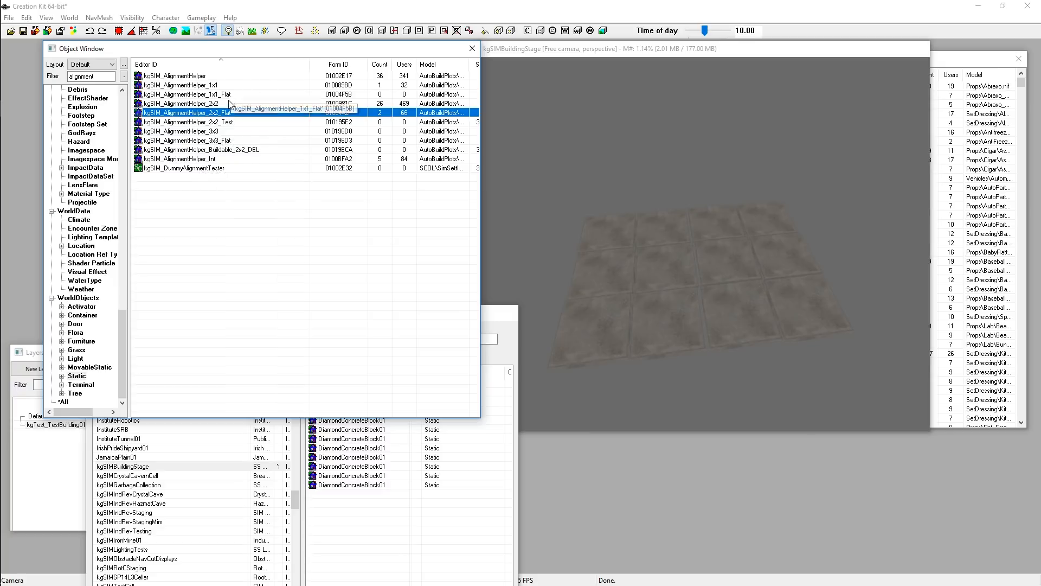
click(210, 105)
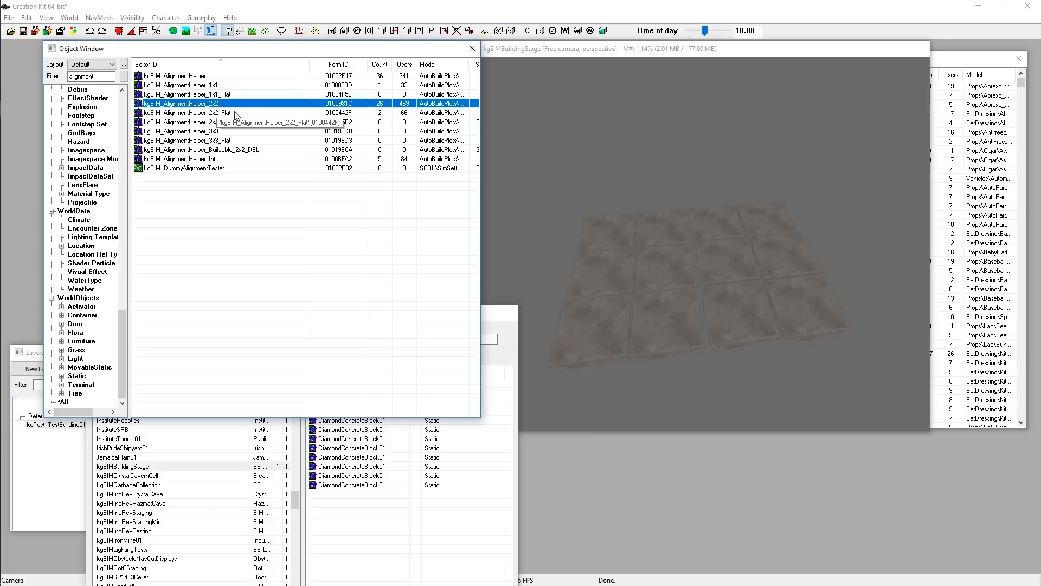
drag(217, 106, 611, 219)
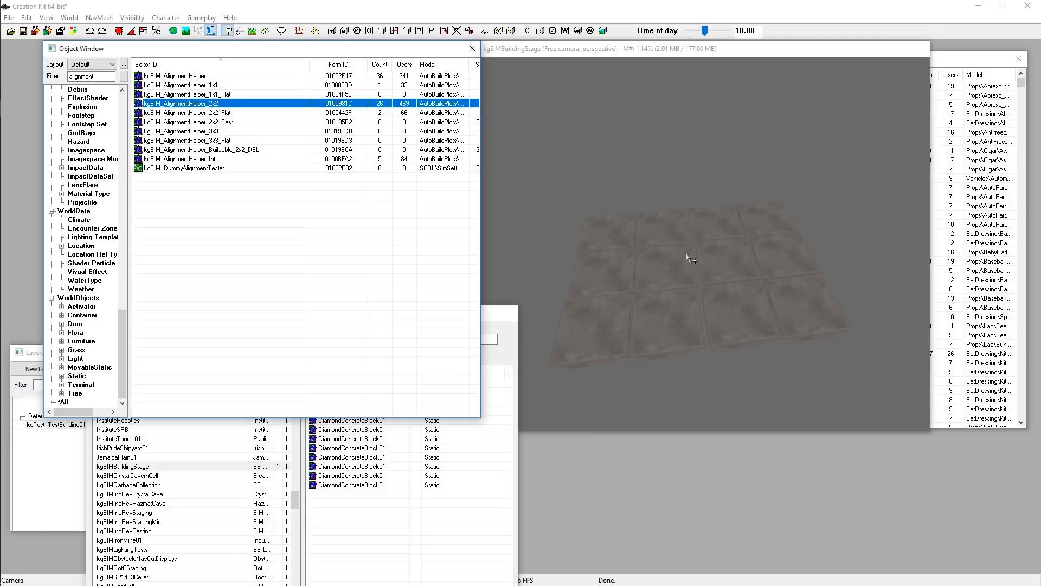
drag(686, 258, 541, 176)
mouse_move(649, 218)
mouse_down()
mouse_move(659, 226)
mouse_move(643, 207)
mouse_up()
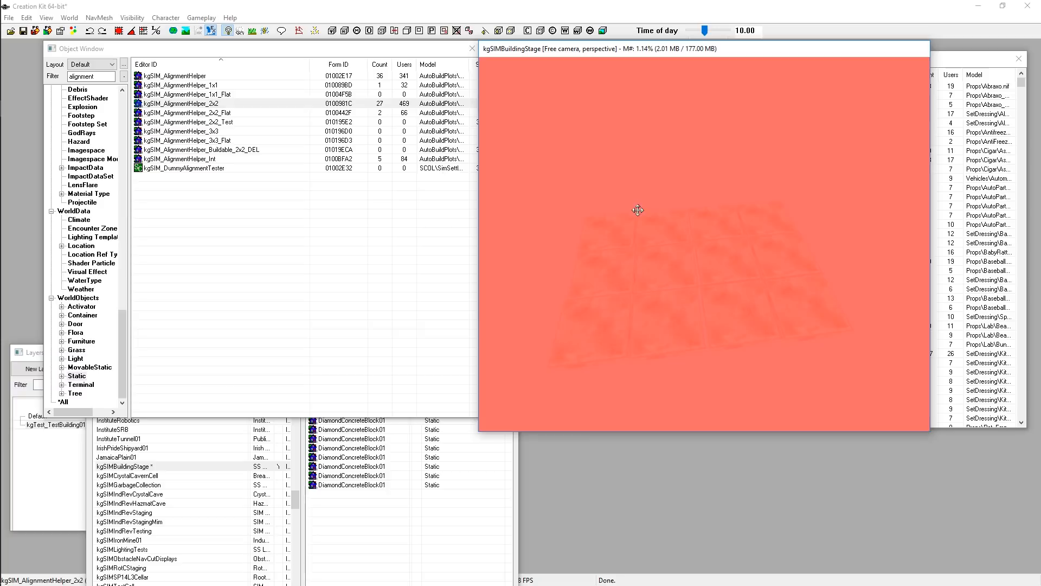
Reposition the alignment helper above the floor in the render window, toggling bright lights
scroll(649, 213, down, 5)
scroll(650, 250, up, 3)
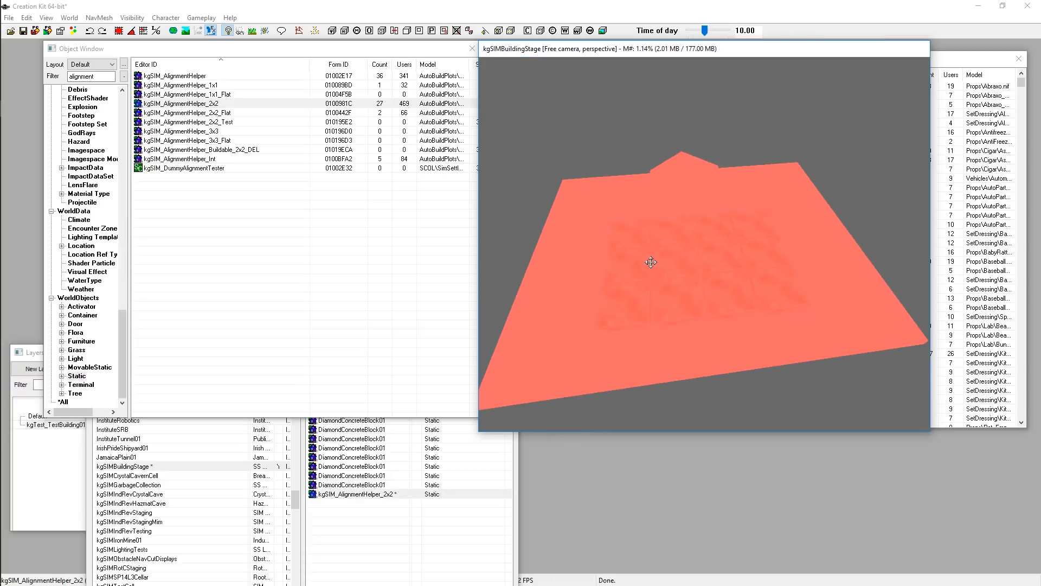
scroll(650, 262, down, 5)
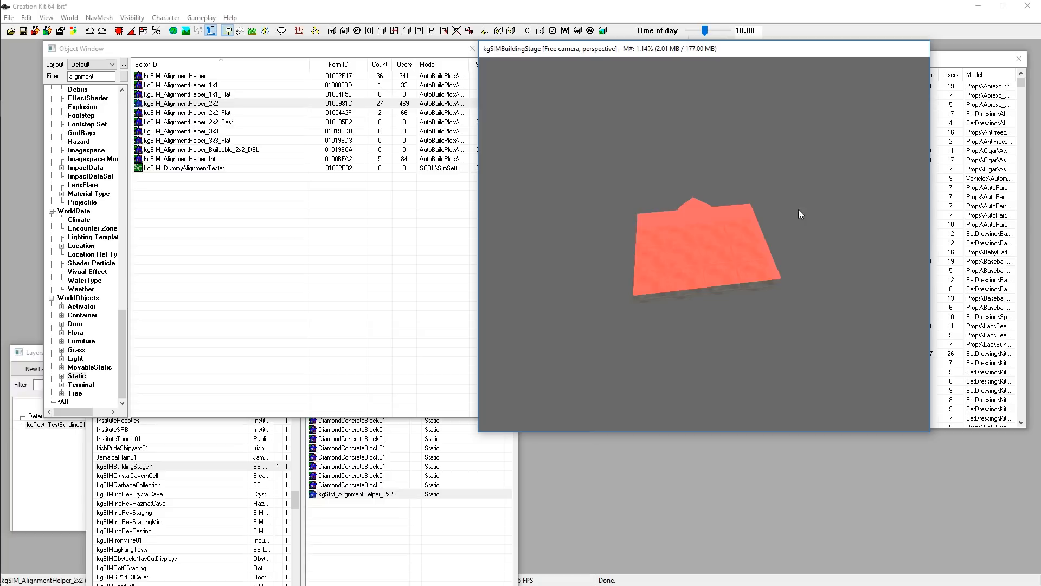
shift+middle_drag(799, 214, 671, 309)
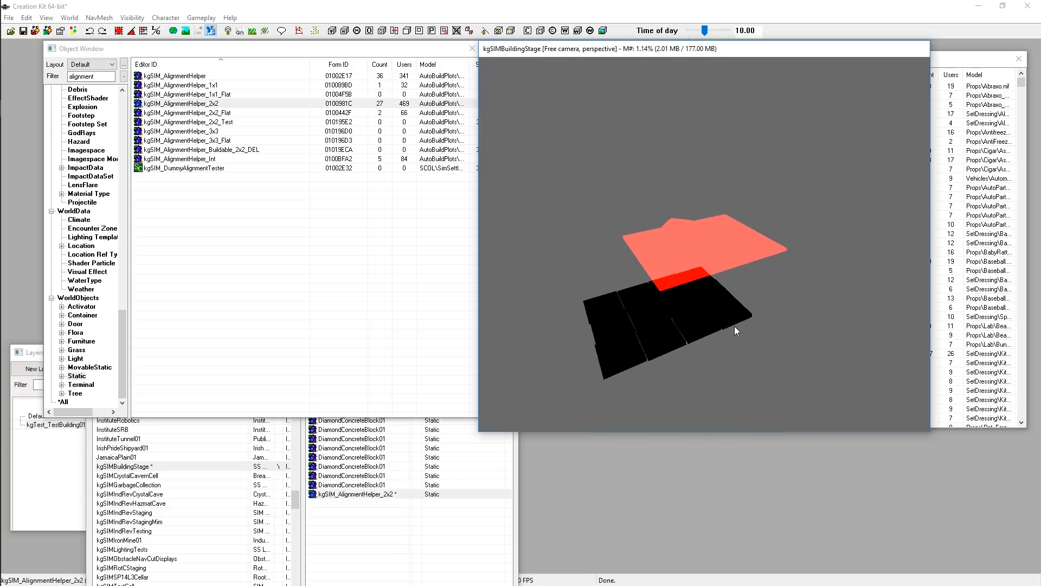
key(a)
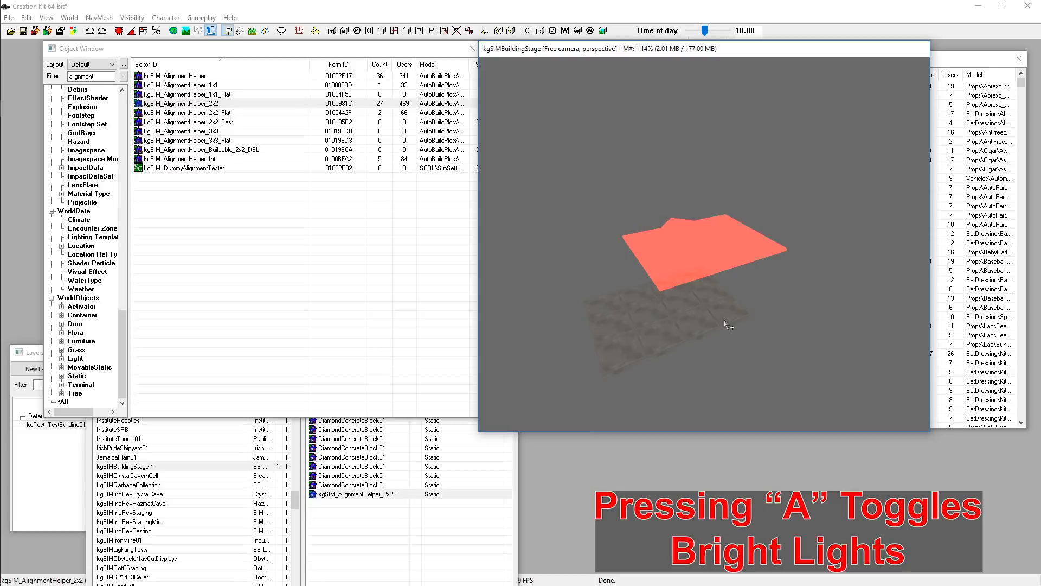
shift+middle_drag(725, 325, 720, 340)
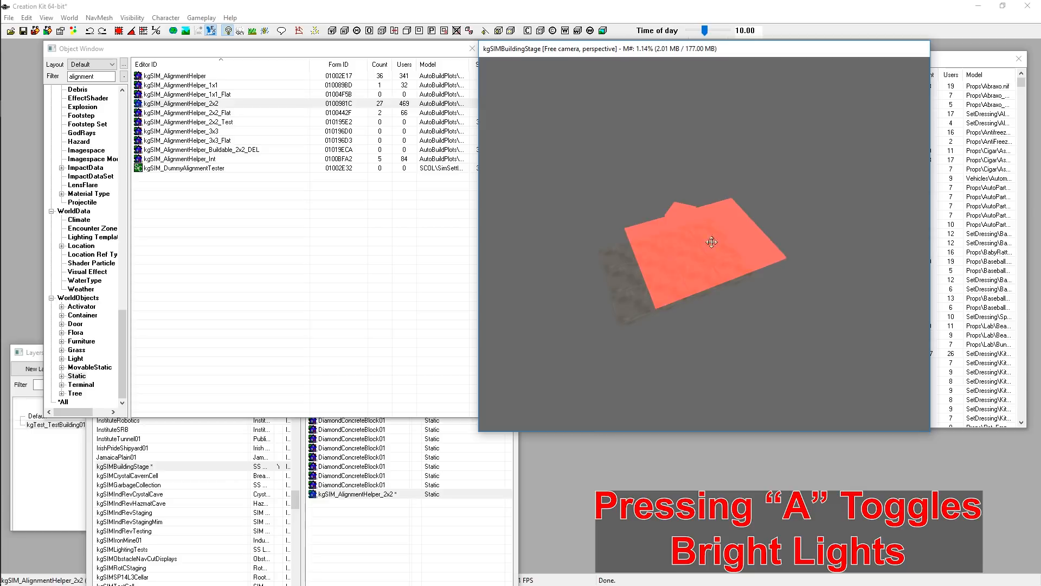
key(m)
key(m)
mouse_move(670, 249)
shift+middle_down()
mouse_move(718, 316)
mouse_move(748, 302)
mouse_move(739, 325)
mouse_move(715, 226)
shift+middle_up()
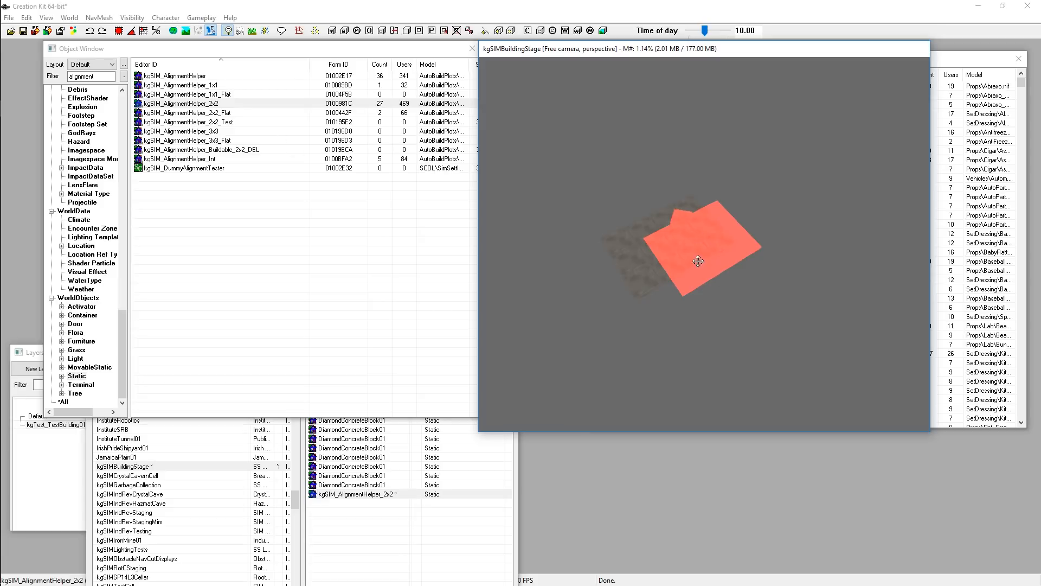
Set the alignment helper's reference position to X 0, Y 0 and Z 0
double_click(704, 249)
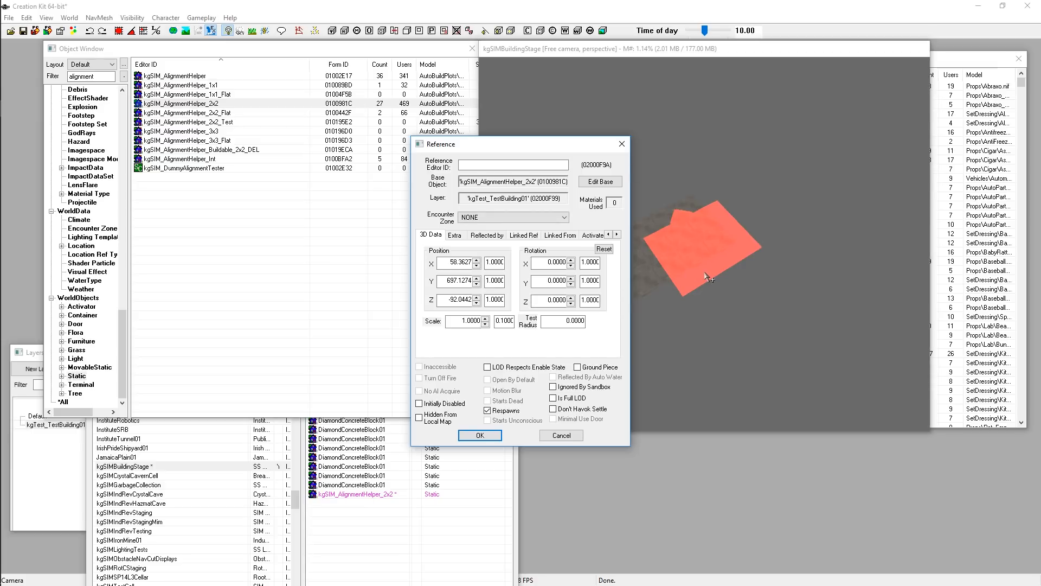
drag(525, 145, 474, 94)
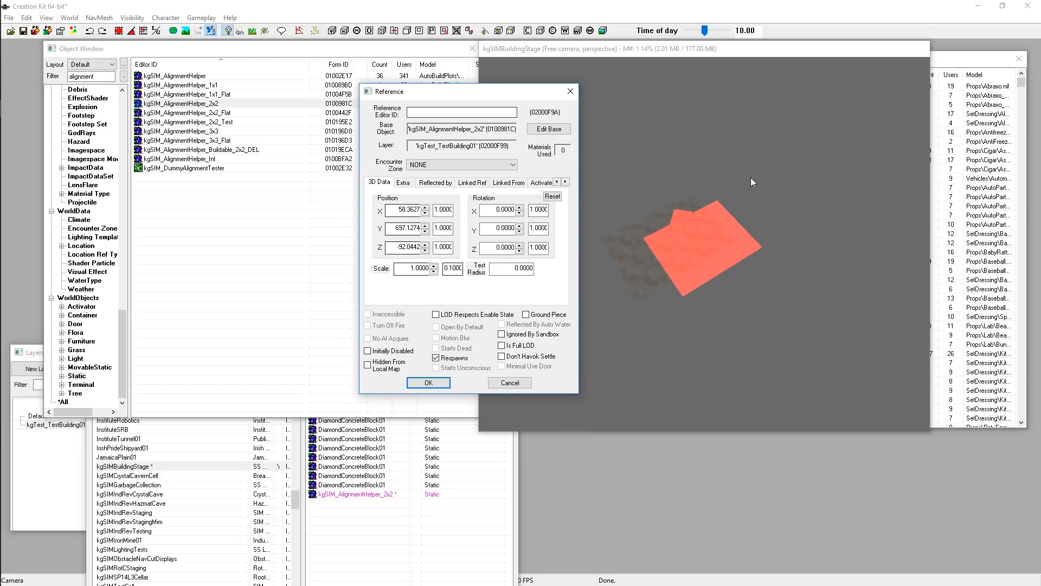
double_click(407, 211)
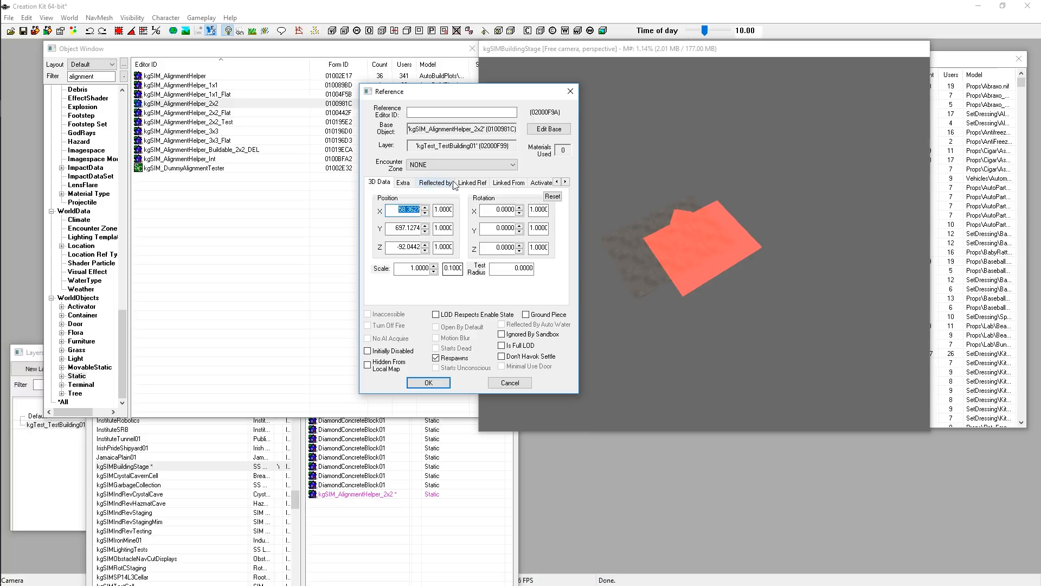
click(565, 182)
click(565, 183)
click(565, 182)
click(565, 183)
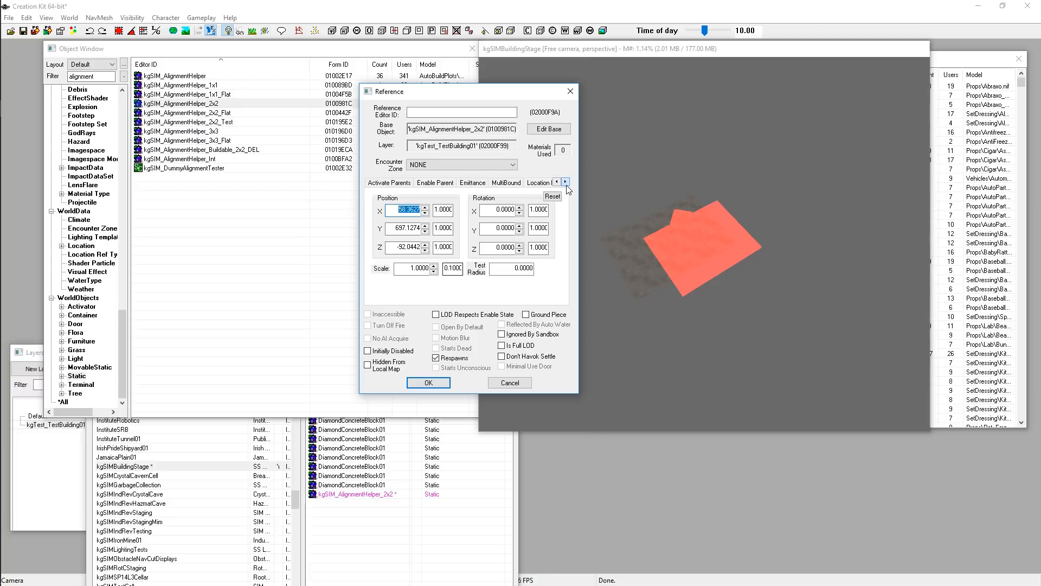
click(556, 183)
click(556, 182)
click(557, 182)
click(556, 182)
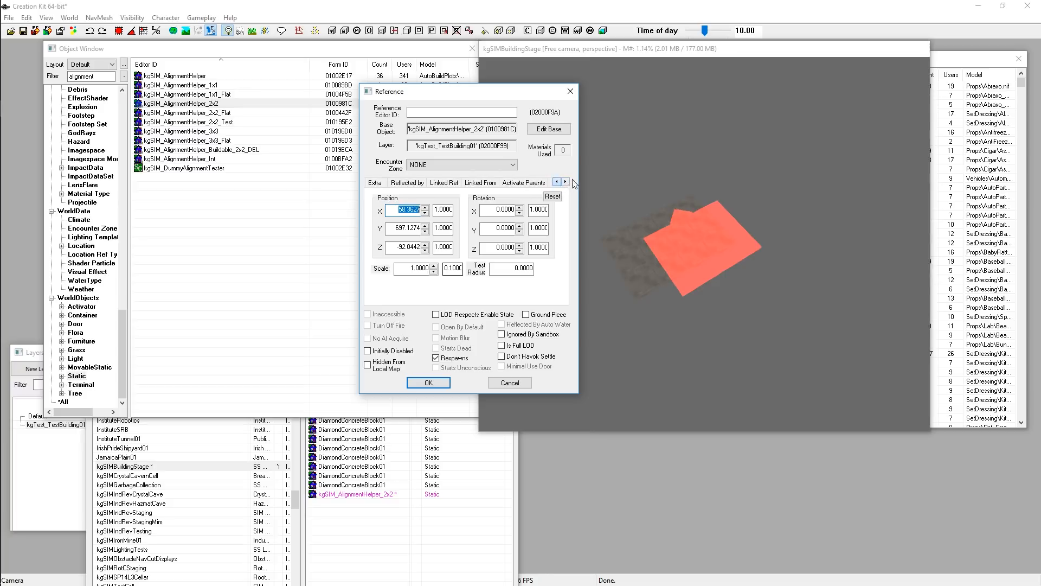
click(556, 182)
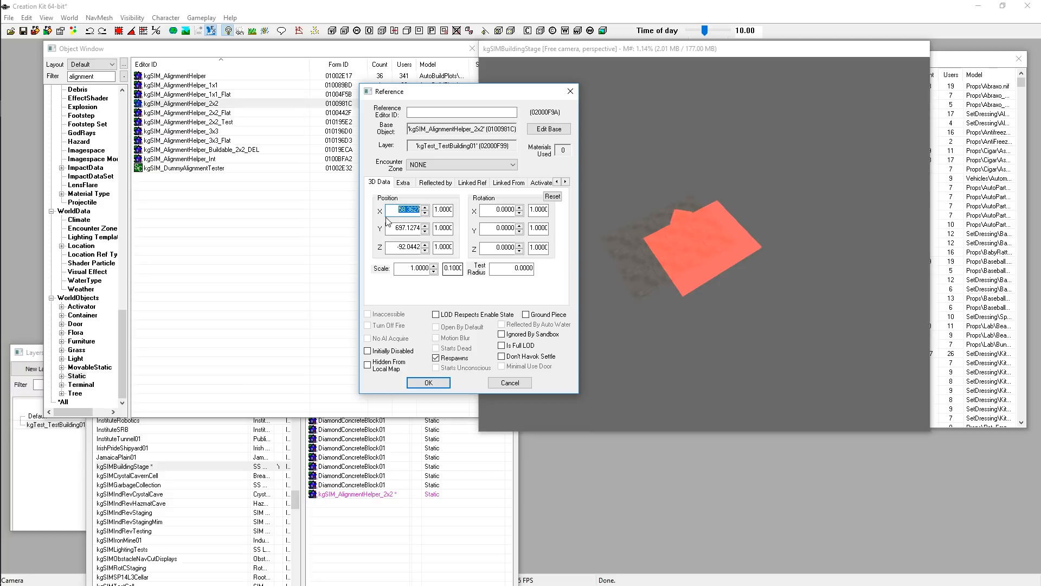
text(0)
key(Tab)
text(0)
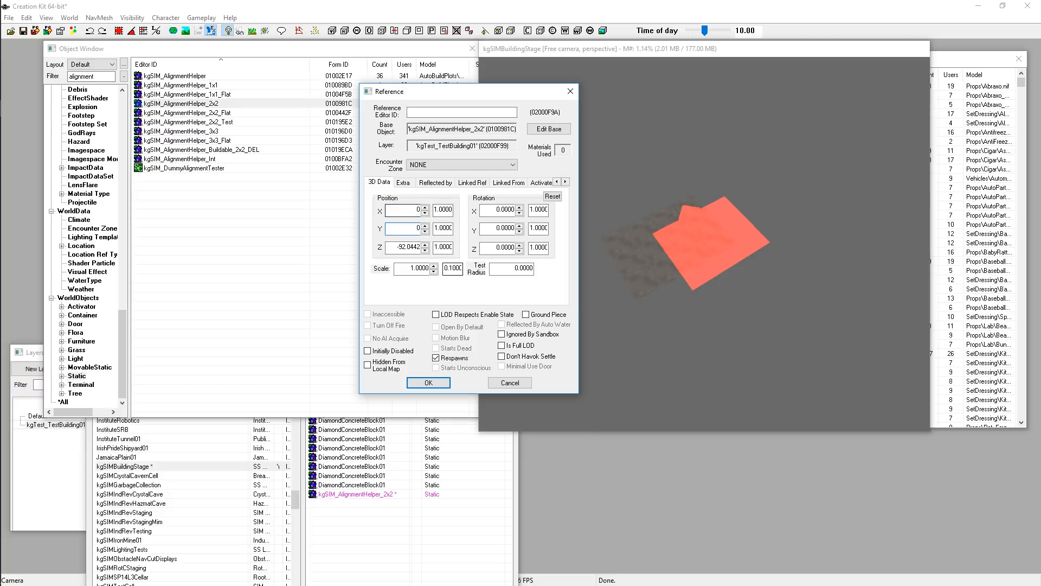
key(Tab)
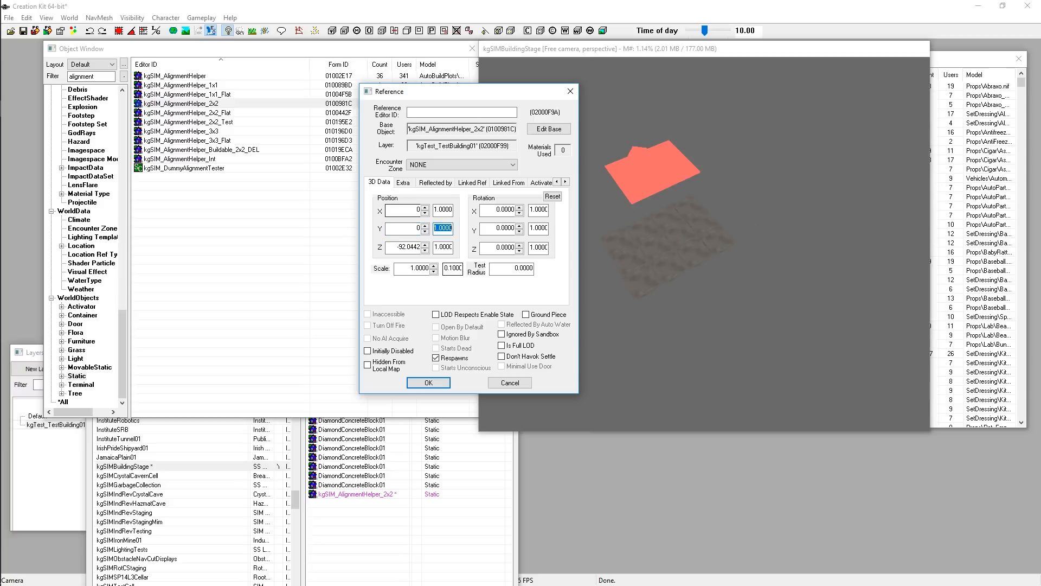
key(Tab)
text(0)
key(Tab)
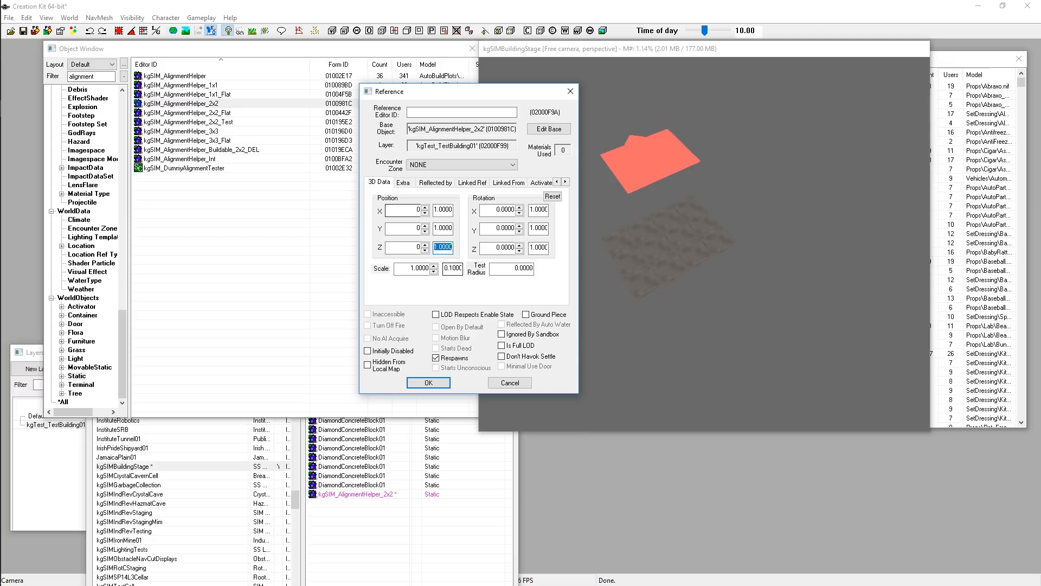
click(428, 383)
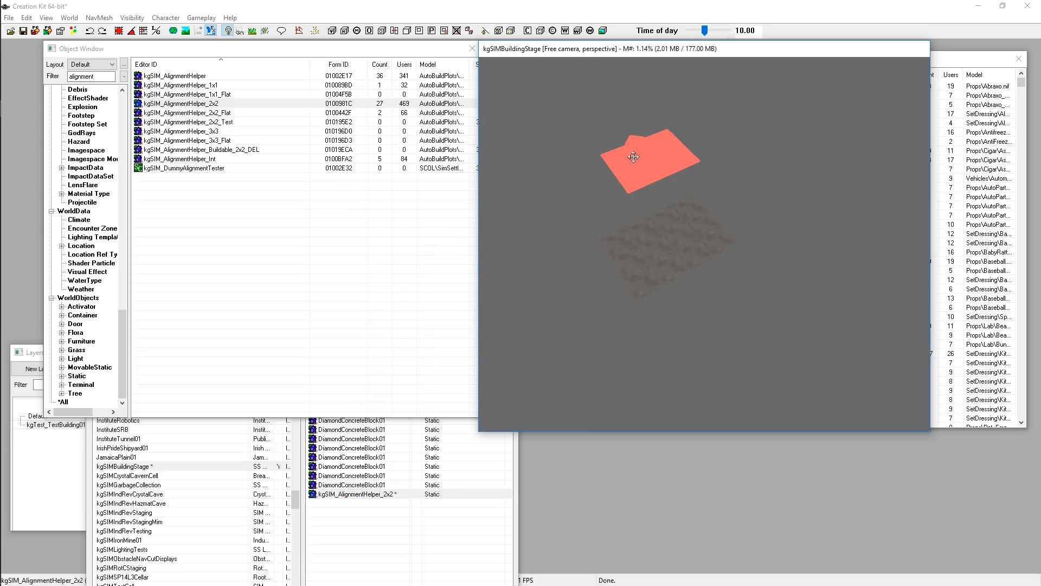
Examine the alignment helper's placement above the floor tiles from several angles
shift+middle_drag(588, 112, 751, 213)
scroll(751, 234, up, 4)
middle_drag(751, 213, 748, 237)
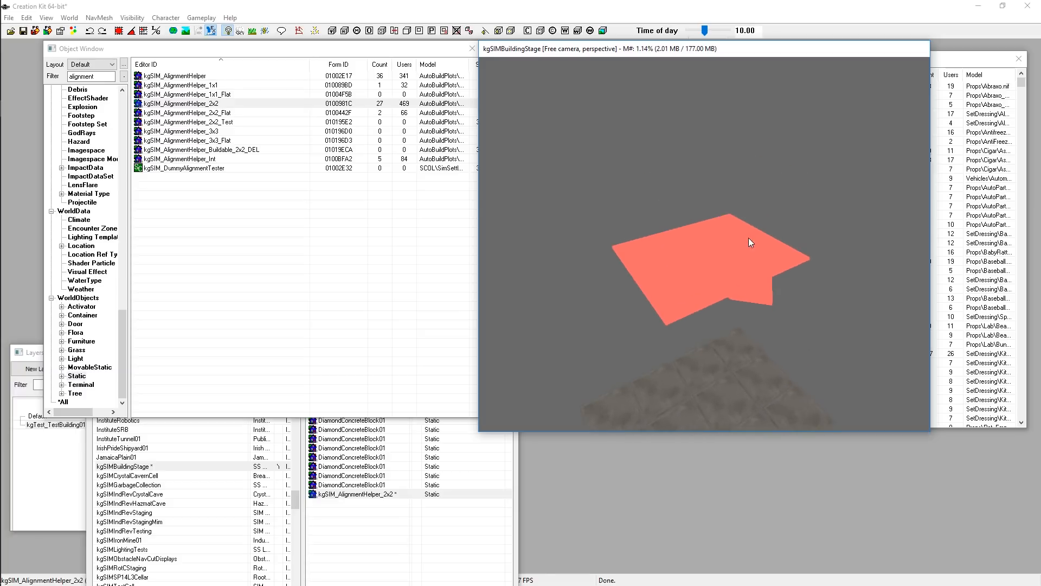
scroll(742, 244, up, 2)
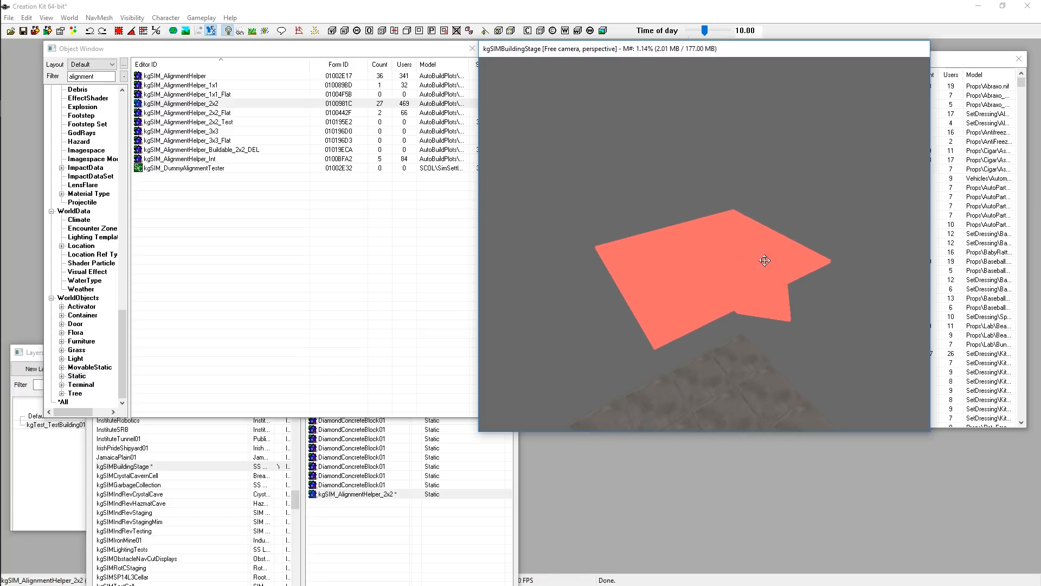
scroll(761, 271, down, 4)
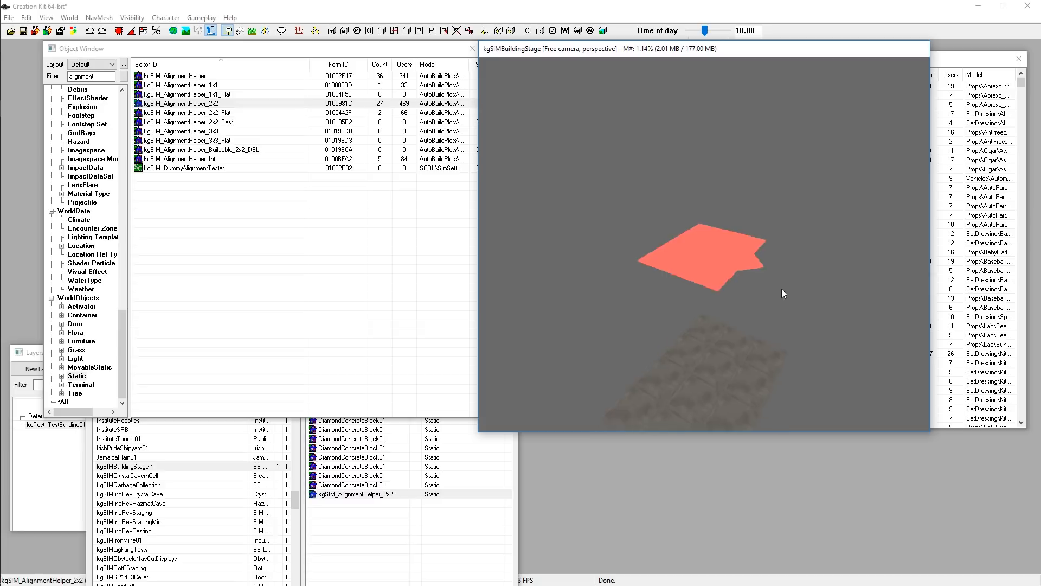
scroll(773, 293, up, 2)
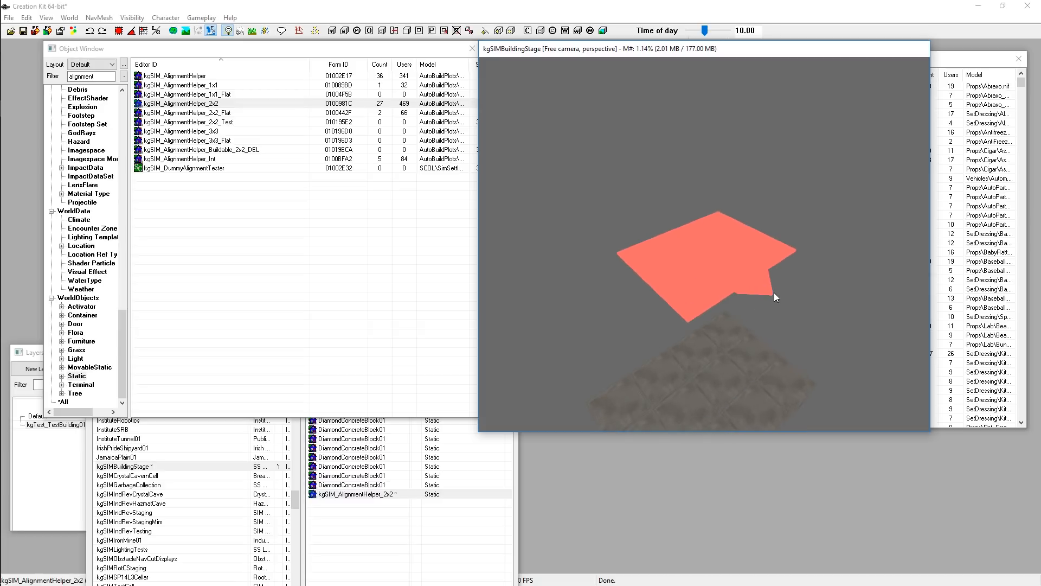
scroll(695, 298, up, 1)
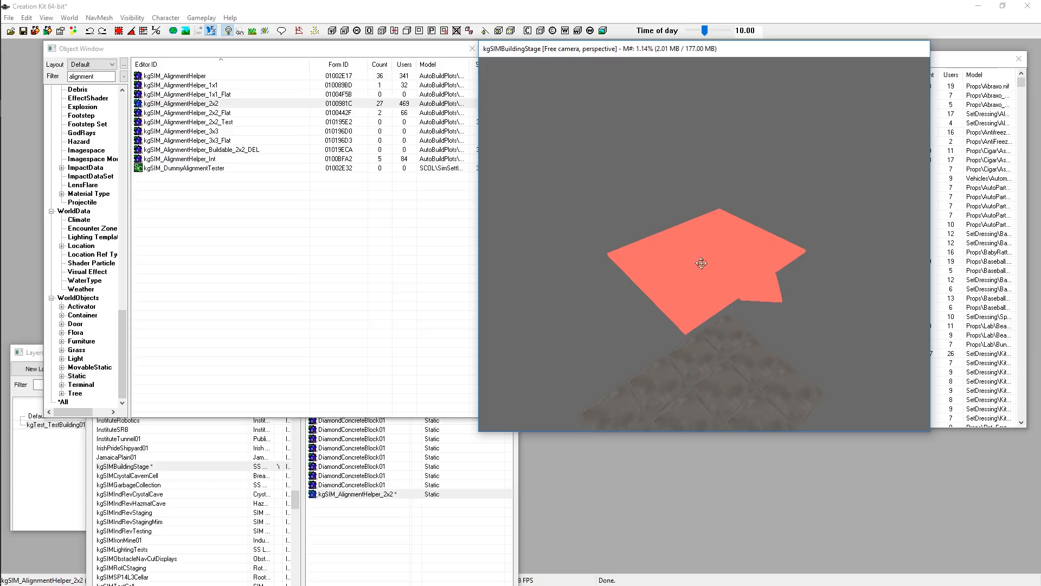
scroll(700, 319, up, 1)
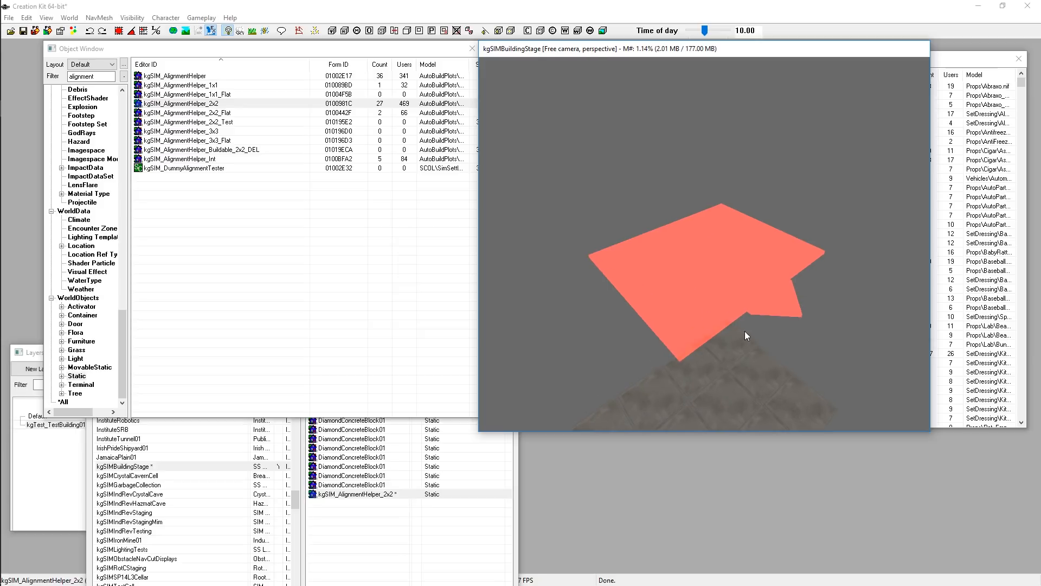
shift+middle_drag(745, 332, 753, 327)
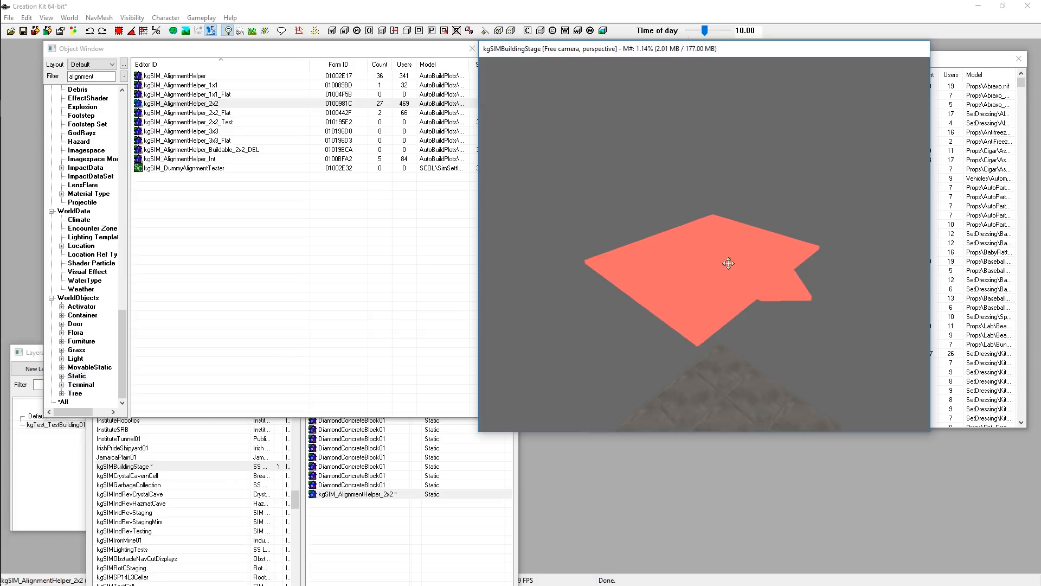
shift+middle_drag(693, 263, 577, 278)
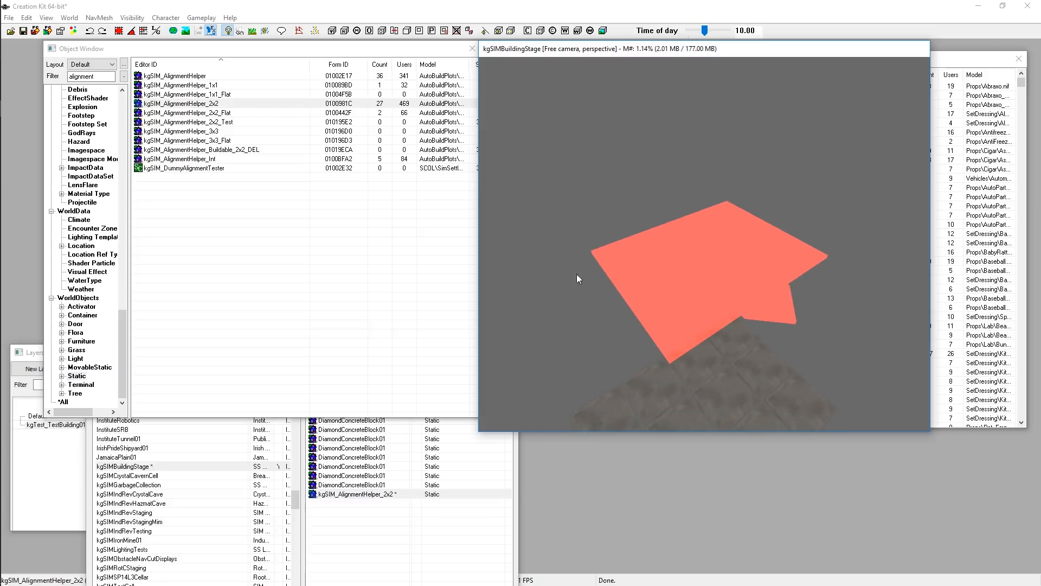
shift+middle_drag(847, 302, 777, 299)
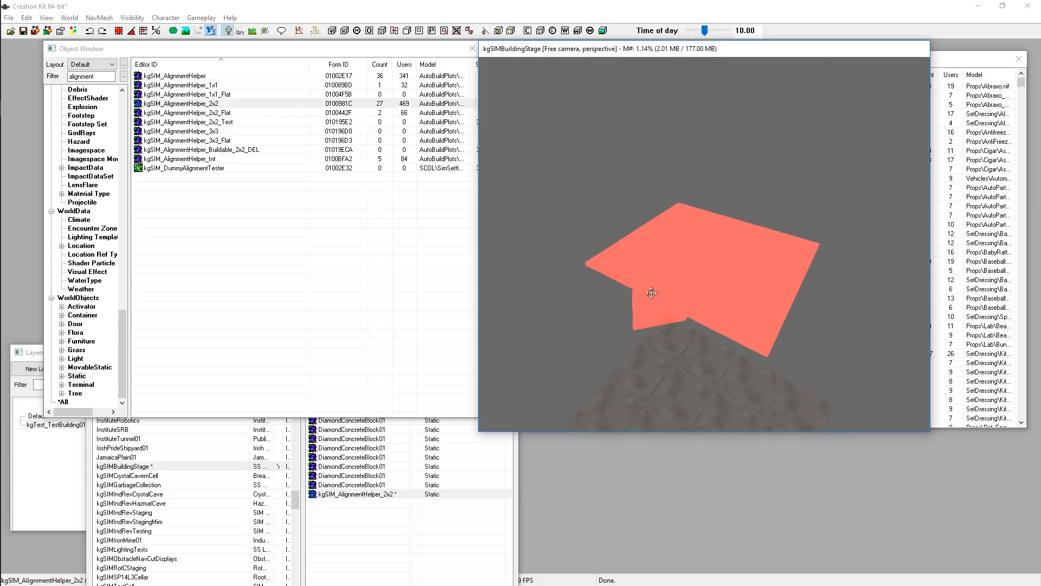
shift+middle_drag(614, 277, 659, 261)
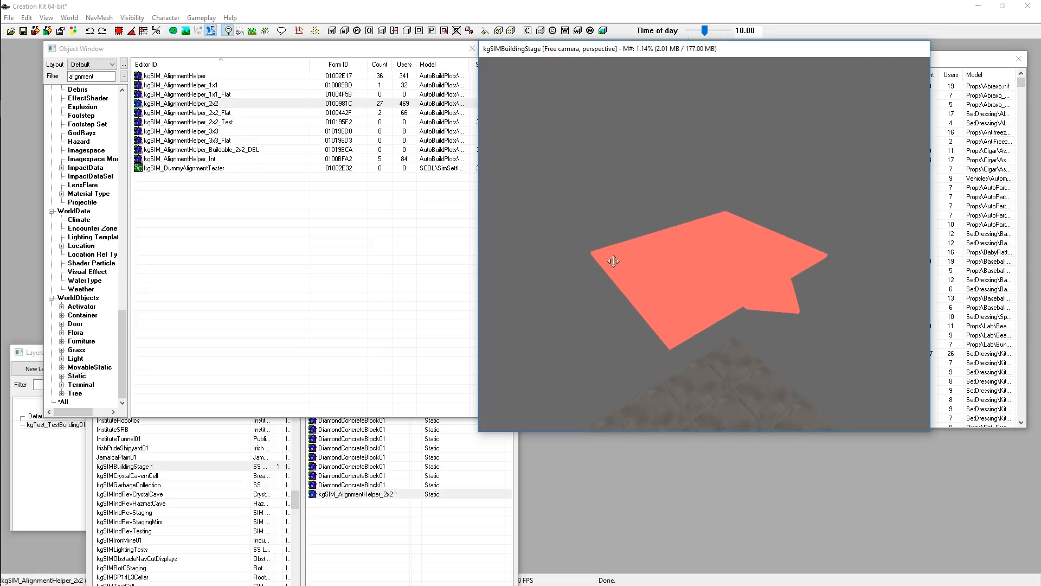
Move the second Object Window beside the render view and filter it for workshop*floor
drag(942, 64, 375, 223)
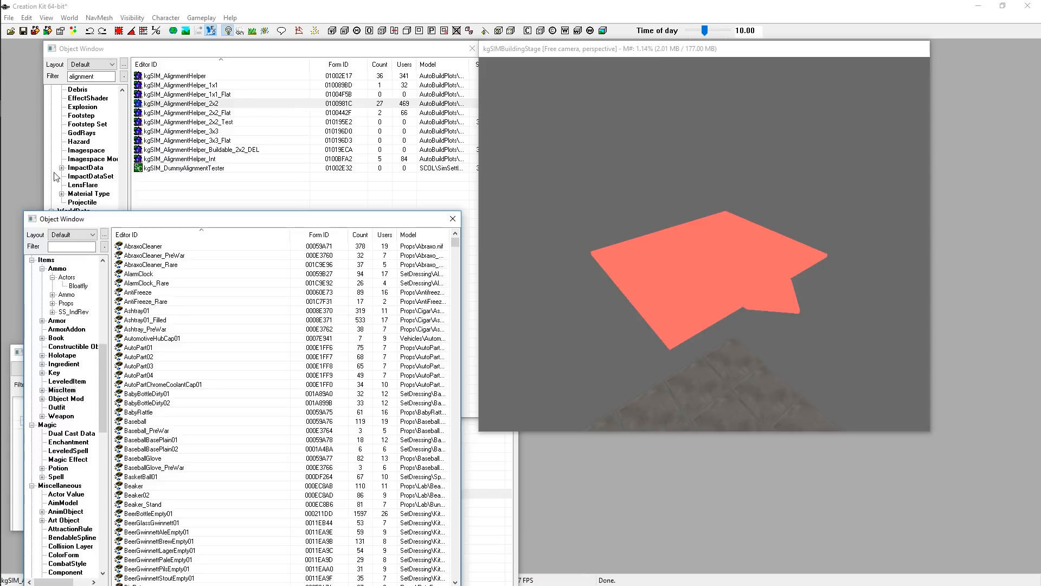
drag(152, 223, 135, 222)
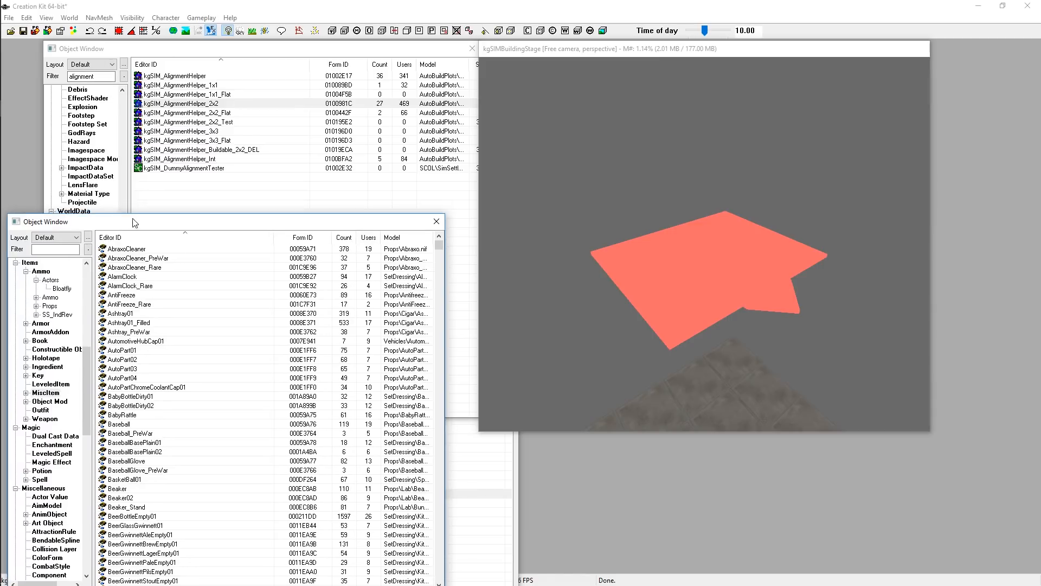
right_click(163, 185)
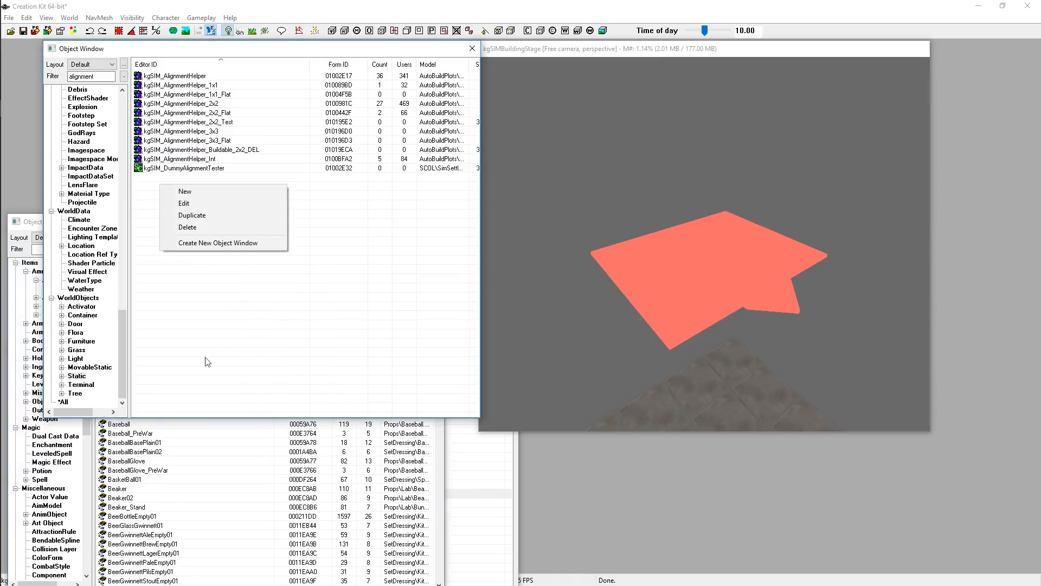
click(204, 488)
click(65, 250)
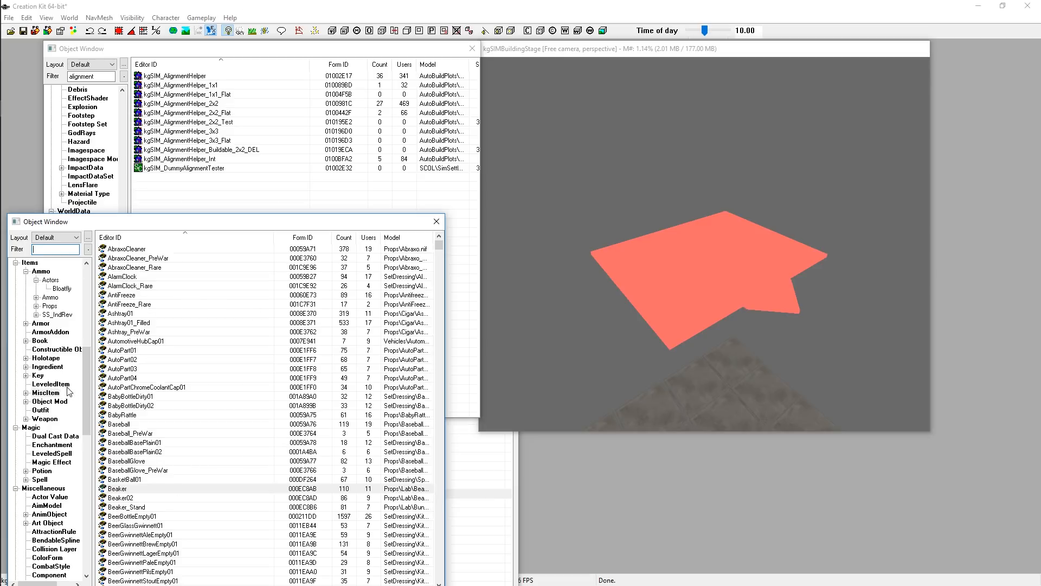
scroll(52, 475, down, 15)
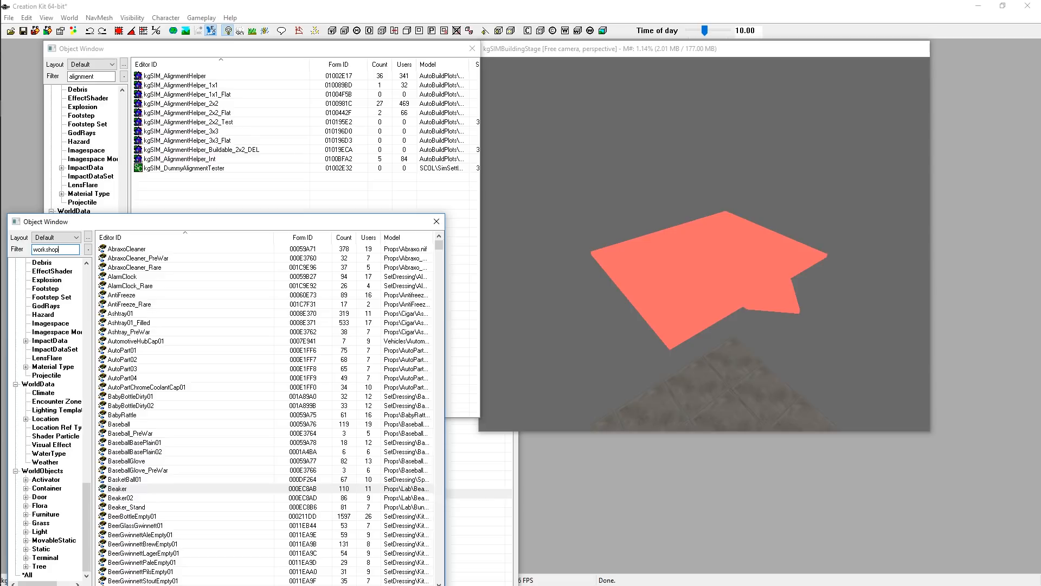
text(floor)
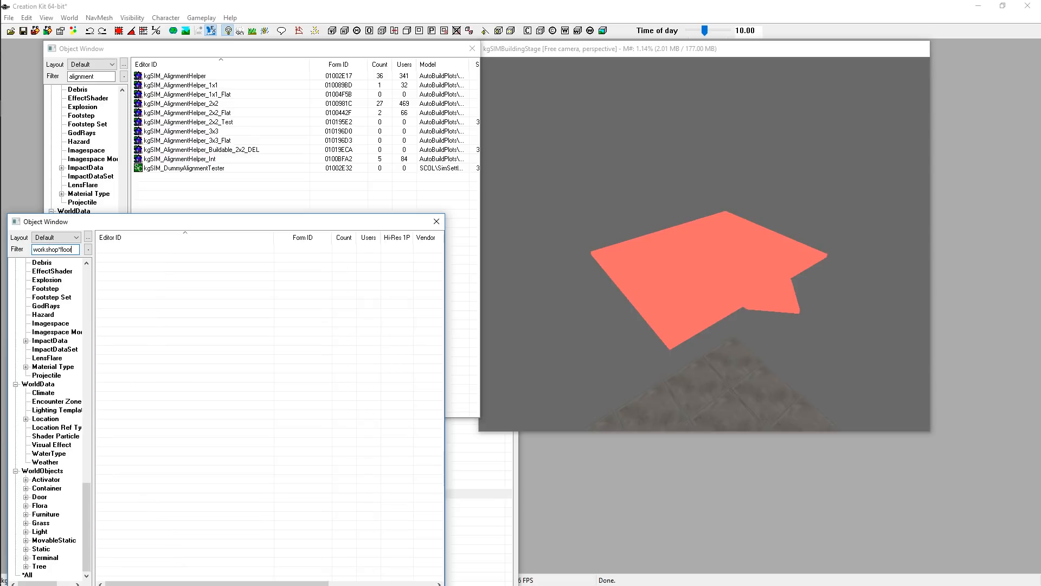
Place a workshop_ShackMidFloor01 static from the Static category onto the alignment helper
click(43, 549)
click(228, 462)
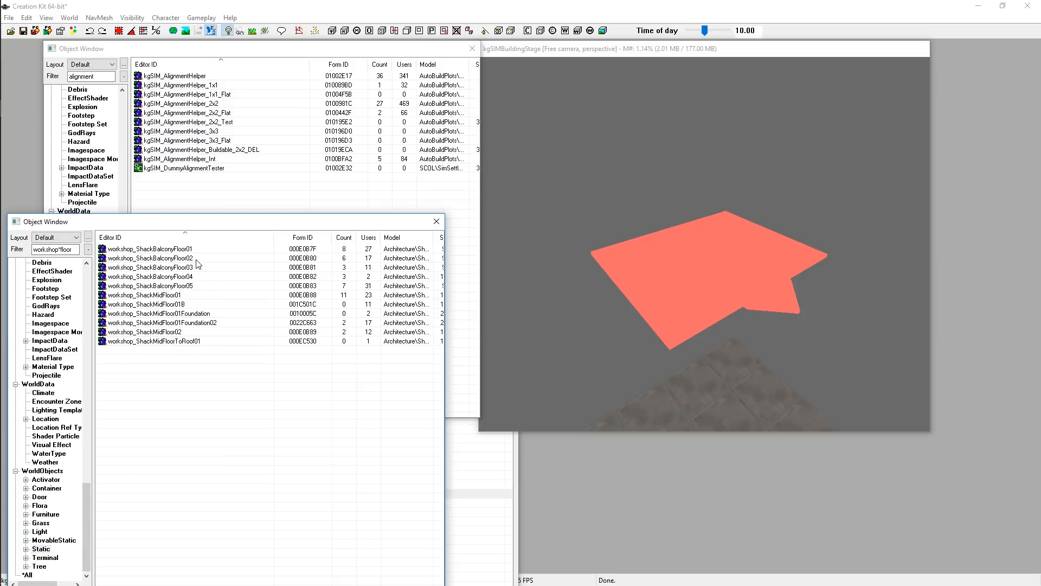
click(159, 296)
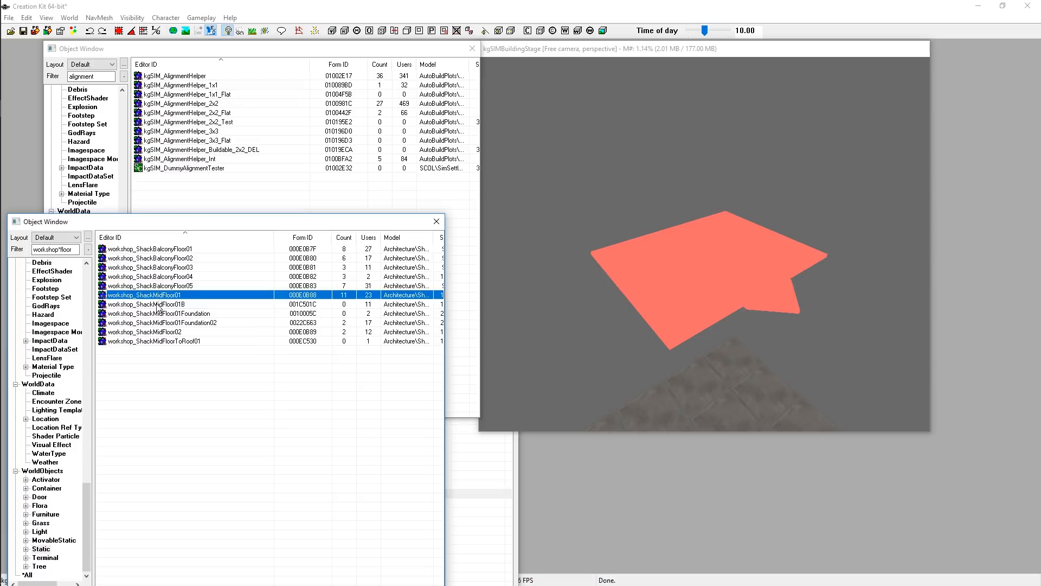
drag(140, 297, 673, 269)
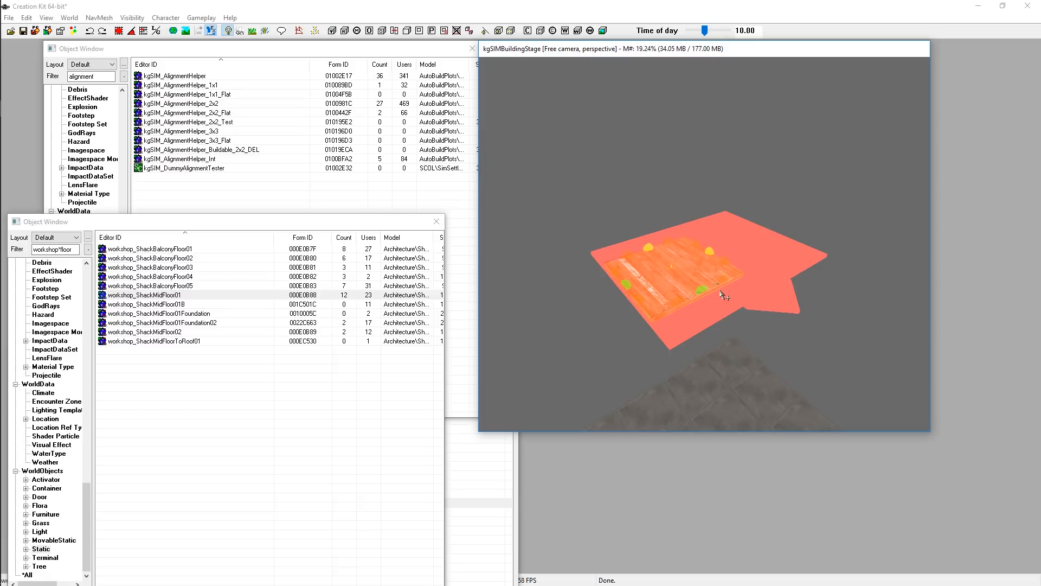
Inspect how the placed shack floor sits on the alignment helper from several angles
shift+middle_drag(698, 279, 686, 317)
scroll(699, 293, down, 5)
scroll(730, 337, up, 8)
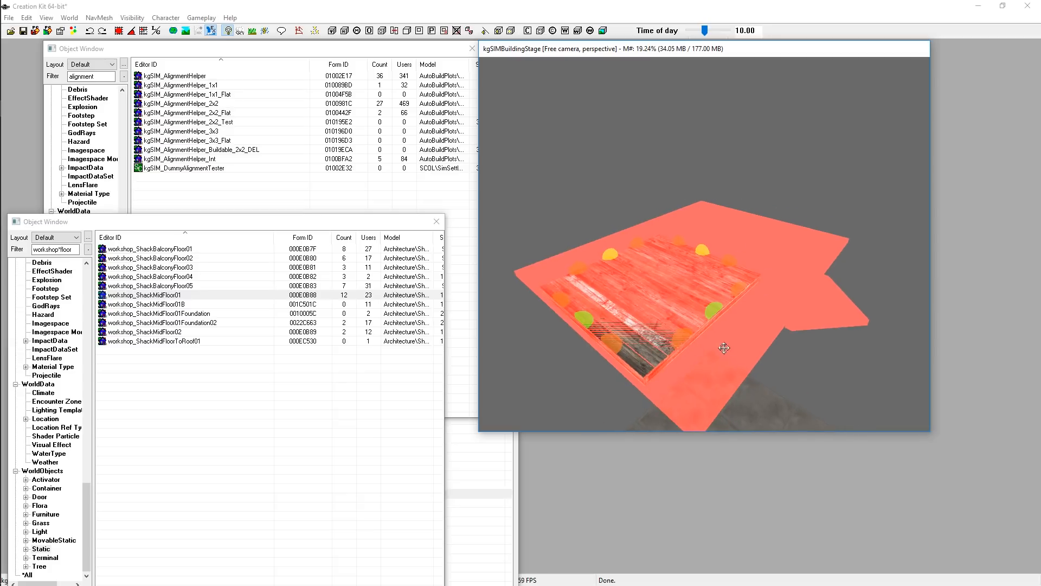
shift+middle_drag(720, 345, 708, 290)
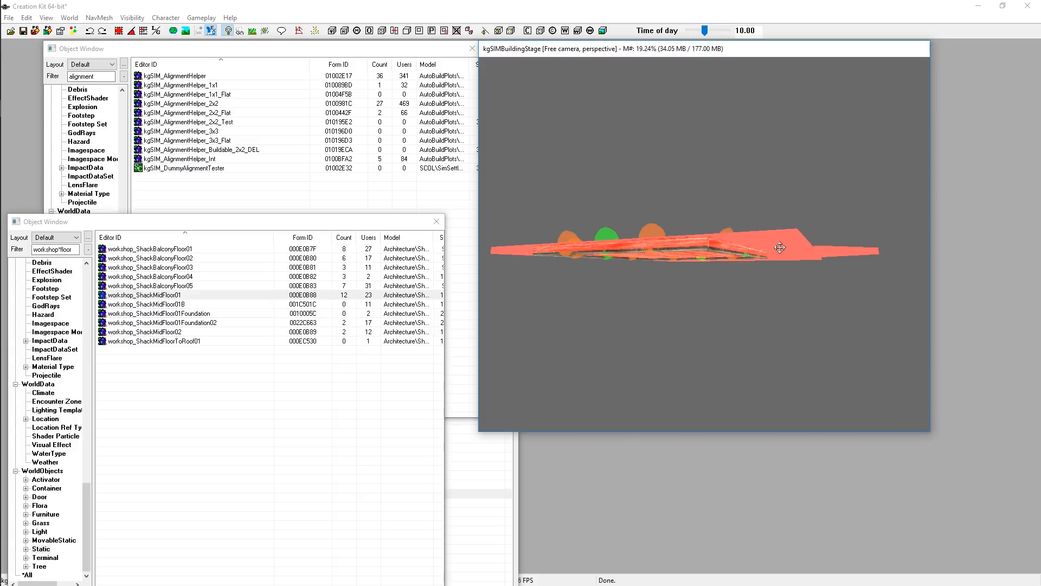
shift+middle_drag(775, 243, 804, 251)
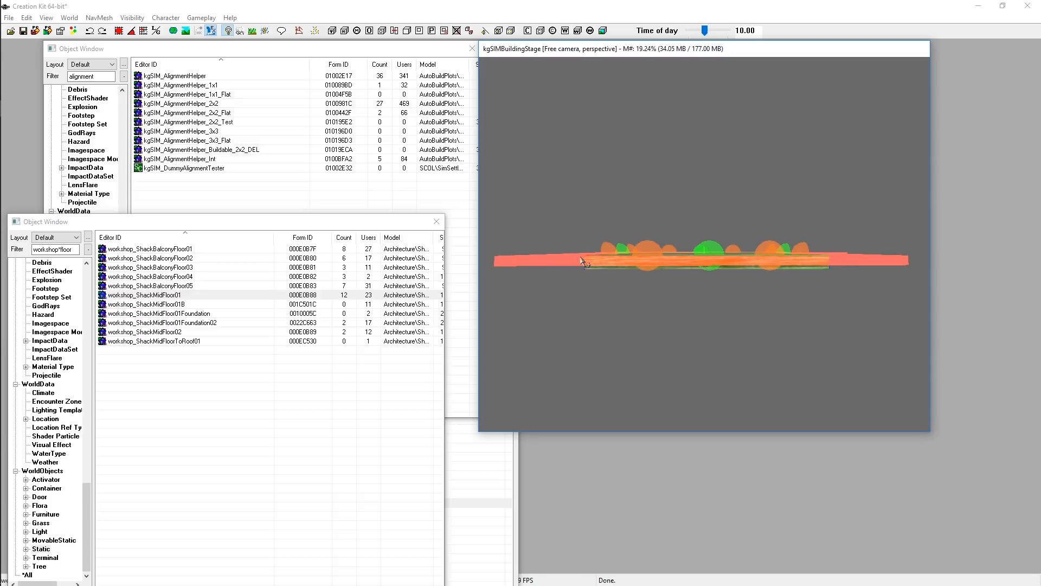
click(679, 335)
shift+middle_drag(776, 319, 742, 360)
click(676, 283)
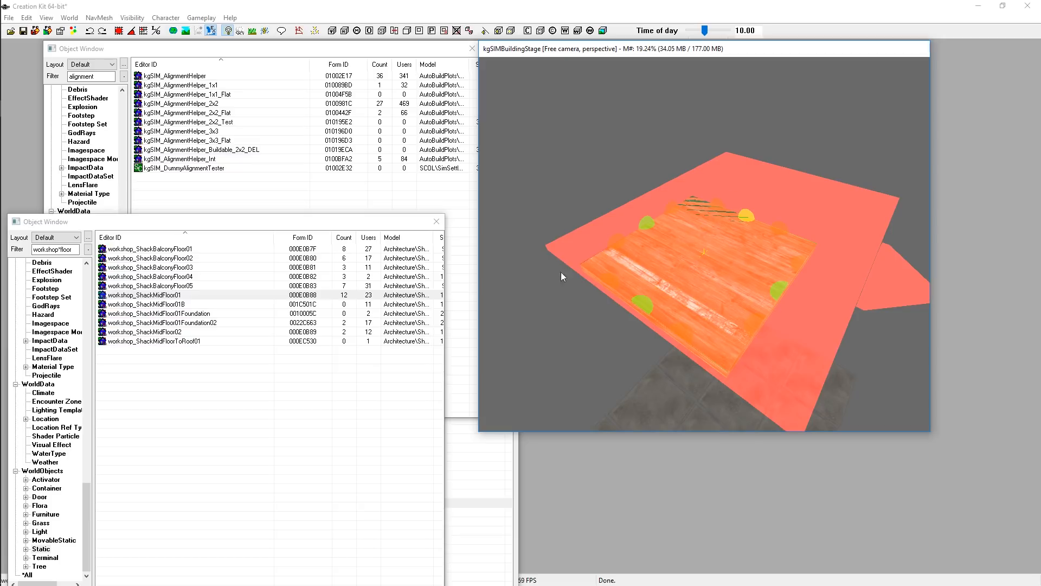
shift+middle_drag(723, 342, 767, 293)
shift+middle_drag(803, 239, 755, 334)
shift+middle_drag(597, 319, 790, 270)
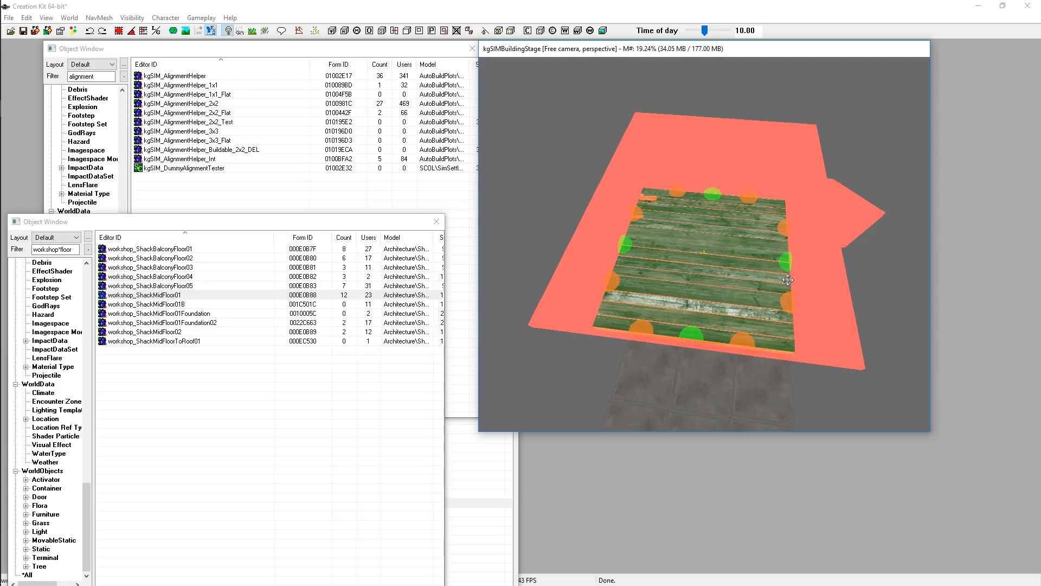
shift+middle_drag(788, 280, 792, 217)
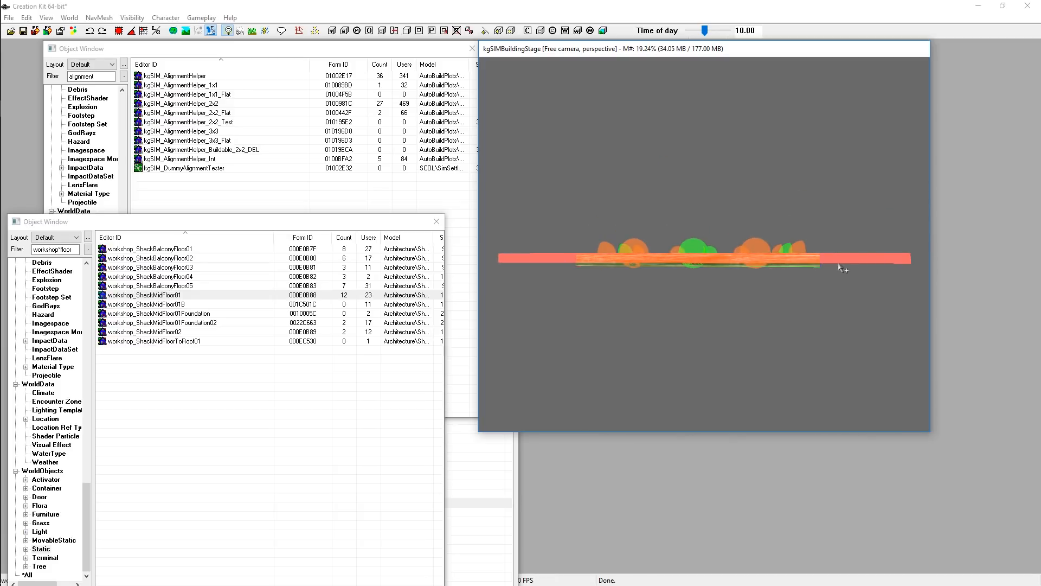
Select the placed shack floor together with the old alignment helper and delete them
shift+middle_drag(847, 309, 839, 305)
click(817, 267)
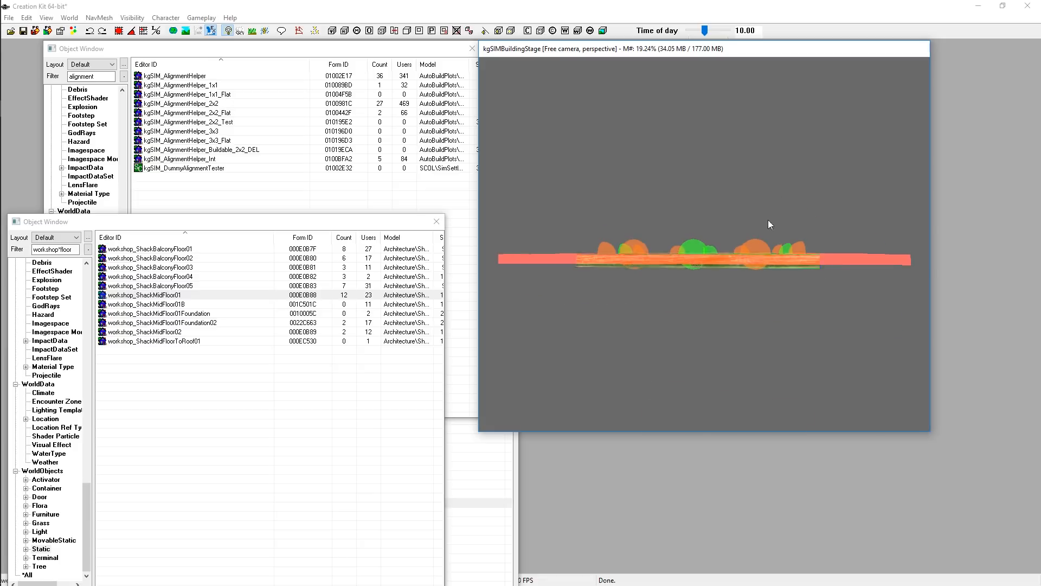
shift+middle_drag(768, 219, 769, 232)
shift+middle_drag(795, 308, 801, 343)
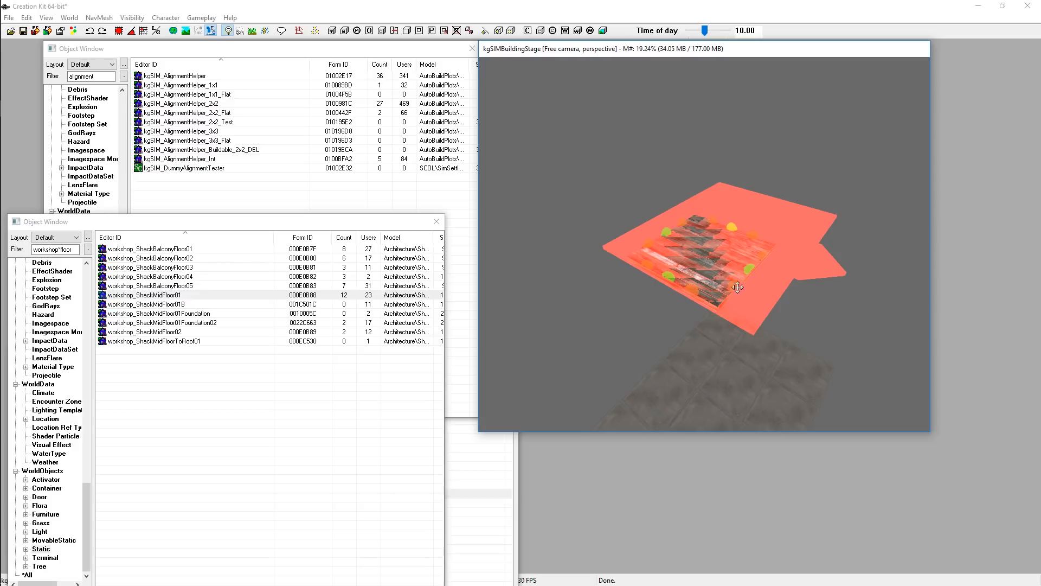
key(Delete)
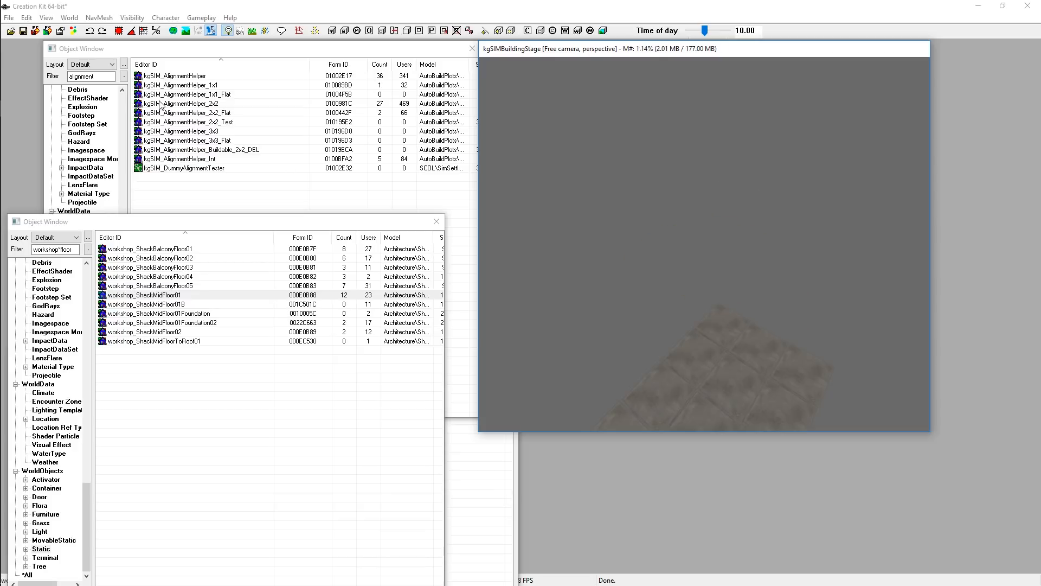
Place a kgSIM_AlignmentHelper_2x2_Flat in the render view and set its position to X 0, Y 0, Z 0
click(224, 114)
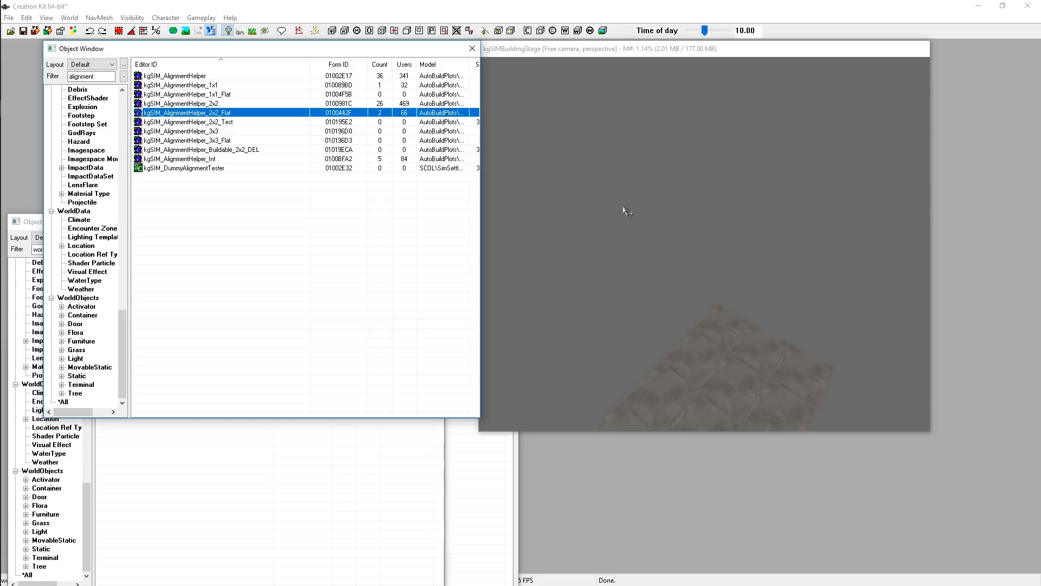
drag(625, 211, 697, 230)
double_click(697, 228)
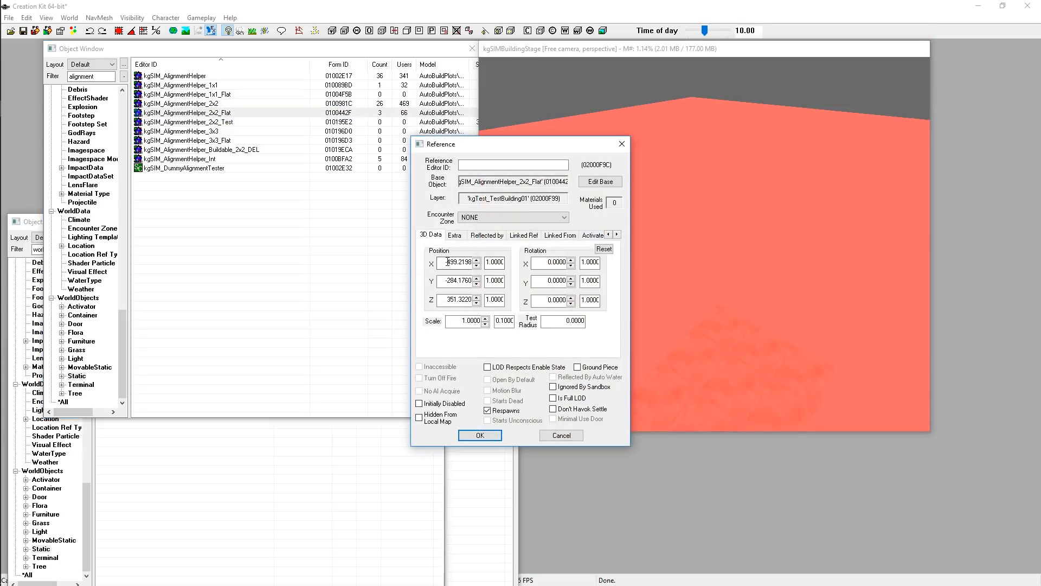
double_click(447, 262)
text(0)
key(Tab)
key(Tab)
text(0)
key(Tab)
key(Tab)
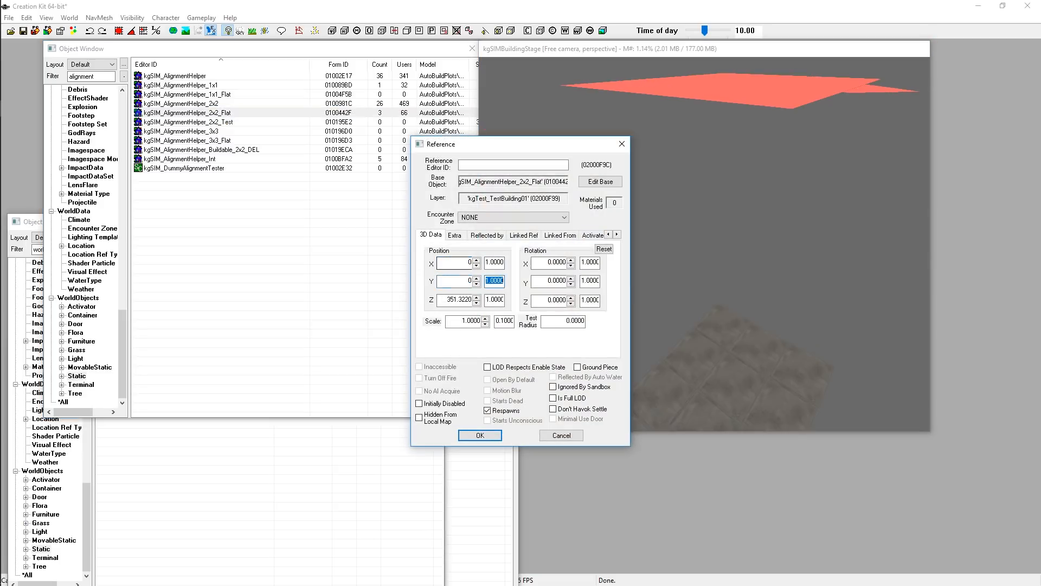
text(0)
key(Return)
Place a workshop_ShackMidFloor01 onto the flat alignment helper
click(155, 313)
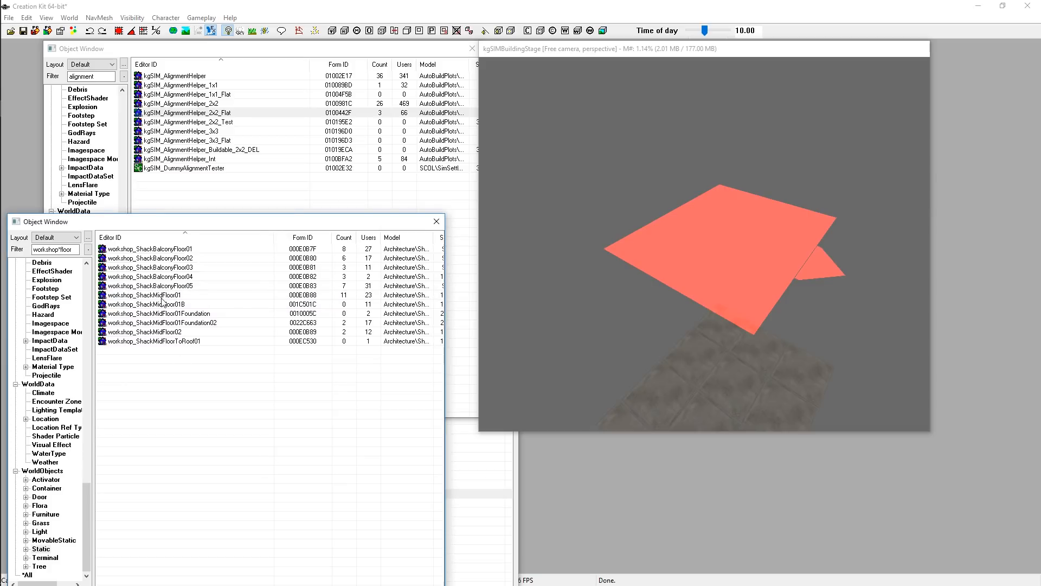
drag(162, 297, 711, 252)
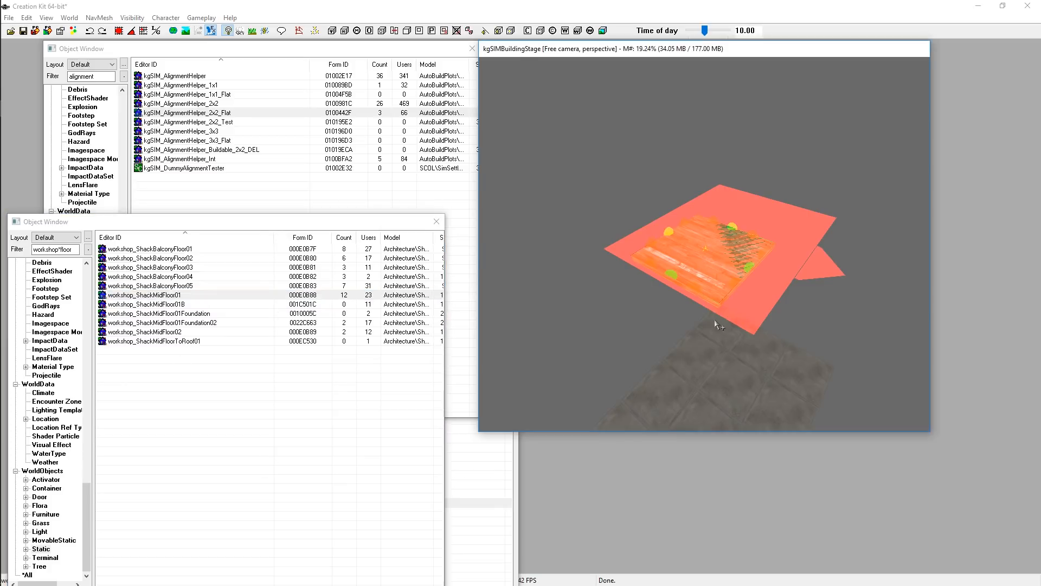
middle_drag(719, 325, 717, 277)
scroll(714, 280, up, 3)
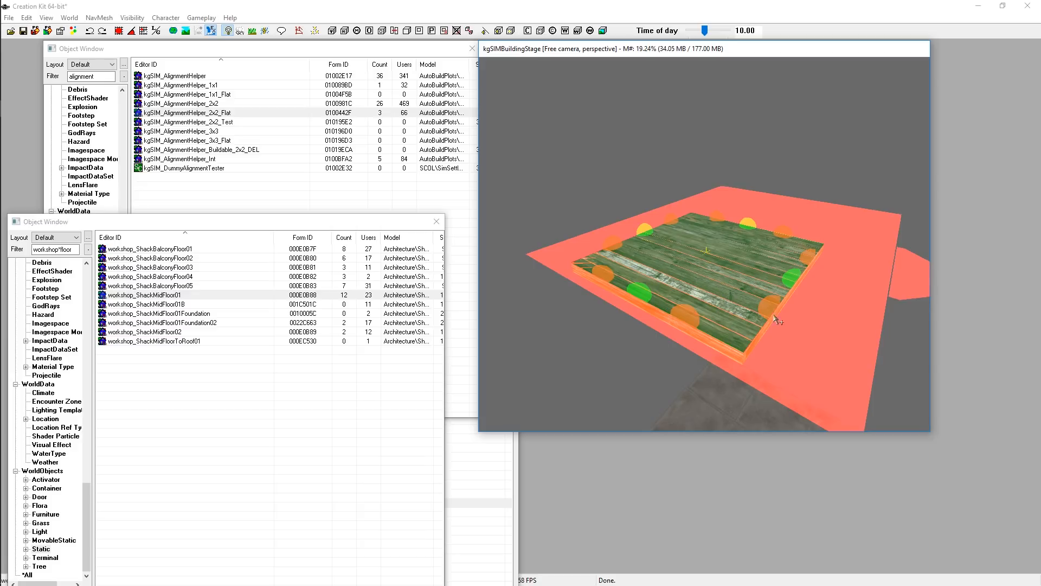
Inspect how the shack floor sits on the flat alignment helper from side and top views
middle_drag(722, 347, 727, 325)
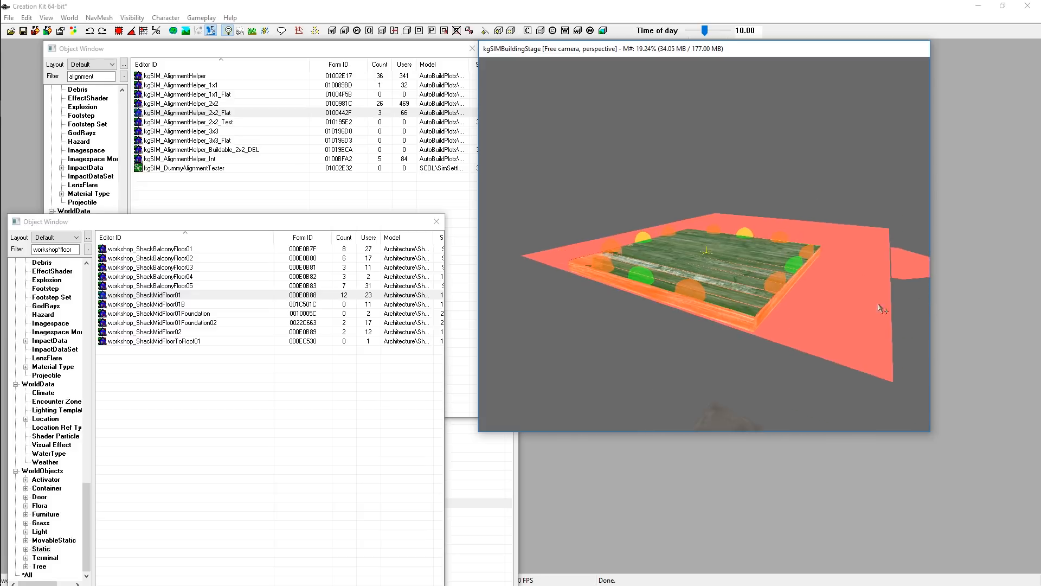
click(904, 265)
middle_drag(881, 292, 882, 291)
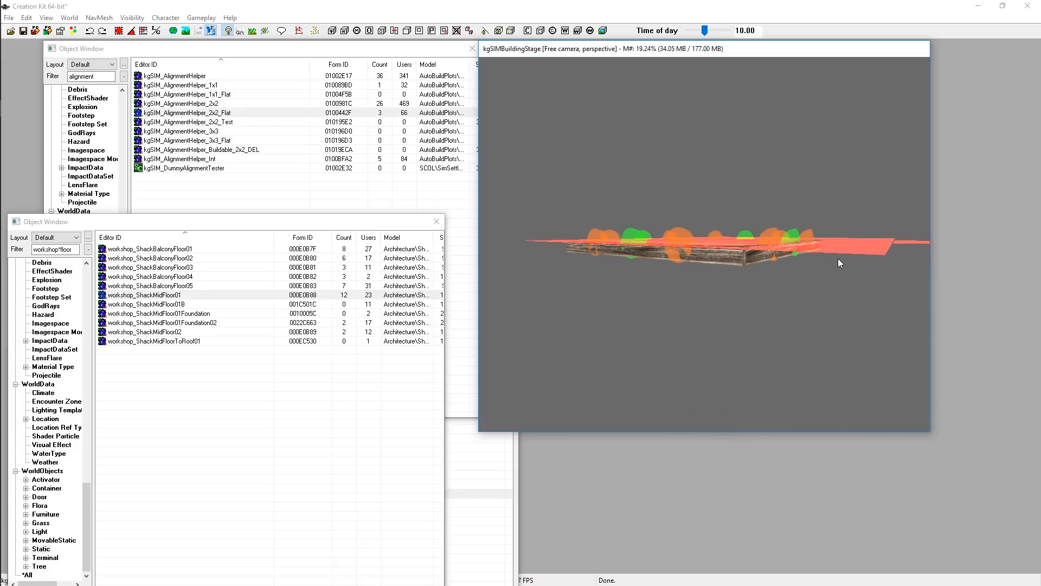
mouse_move(838, 258)
middle_down()
mouse_move(849, 257)
mouse_move(834, 258)
middle_up()
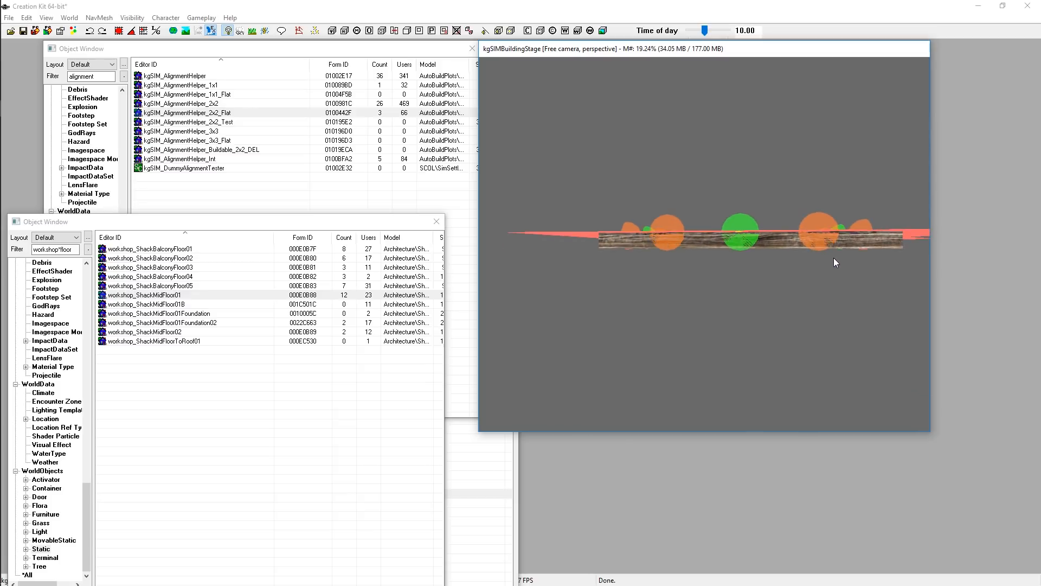
click(834, 259)
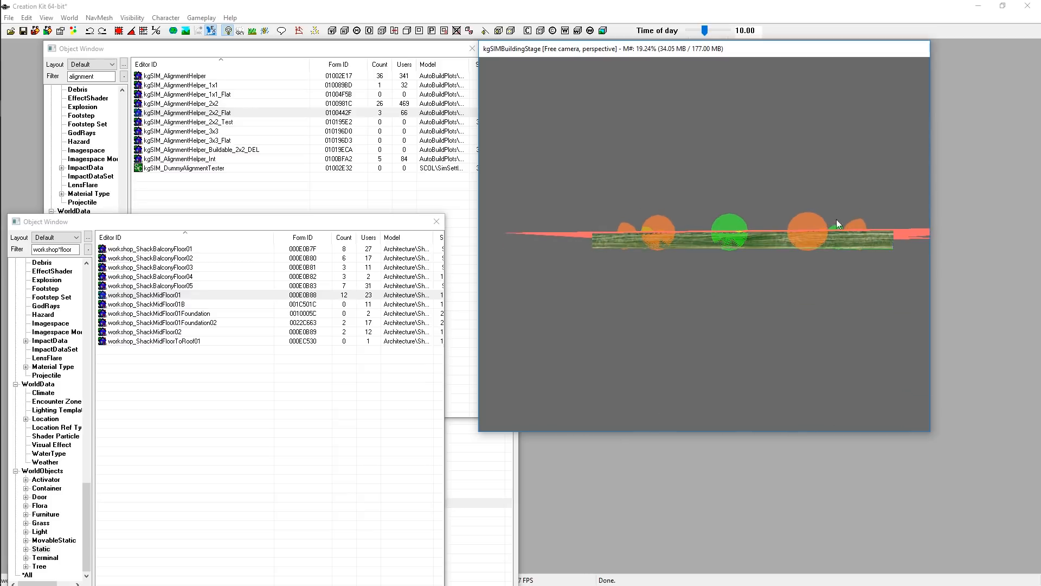
middle_drag(836, 223, 796, 252)
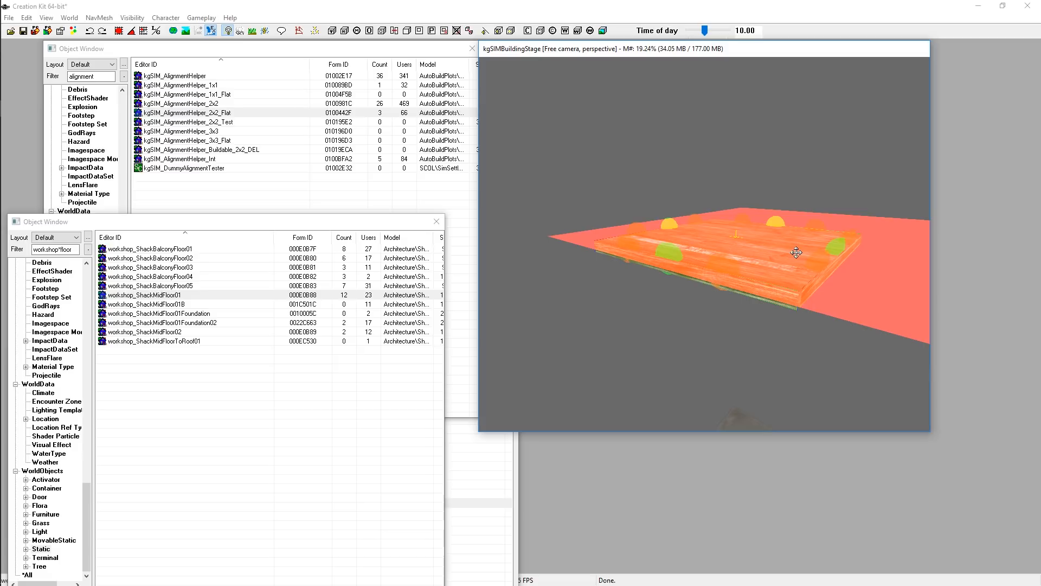
middle_drag(828, 305, 844, 291)
click(831, 243)
drag(831, 243, 831, 219)
middle_drag(831, 219, 820, 265)
key(z)
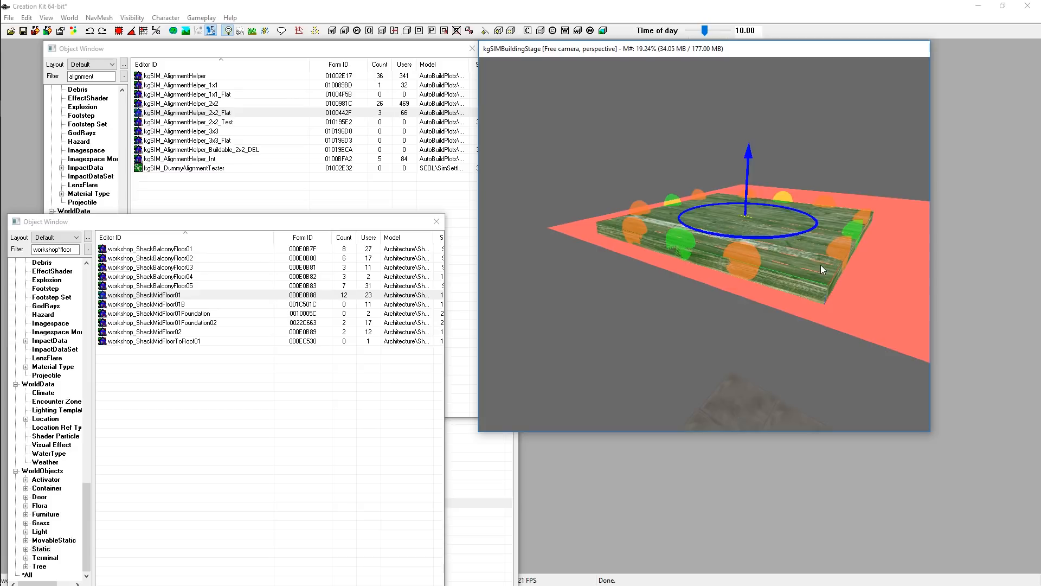
drag(821, 264, 821, 267)
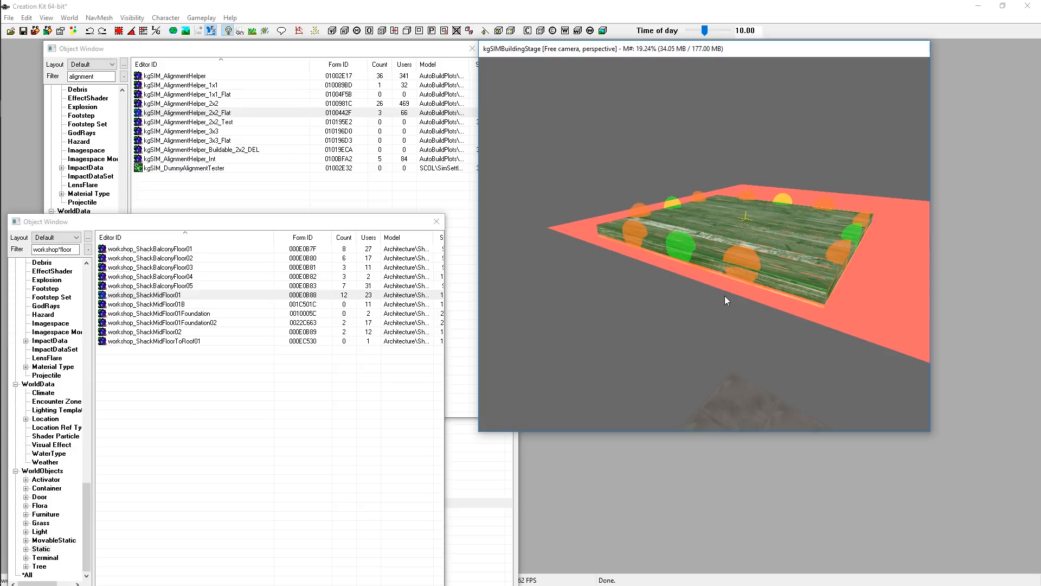
middle_drag(723, 297, 760, 262)
middle_drag(799, 213, 767, 293)
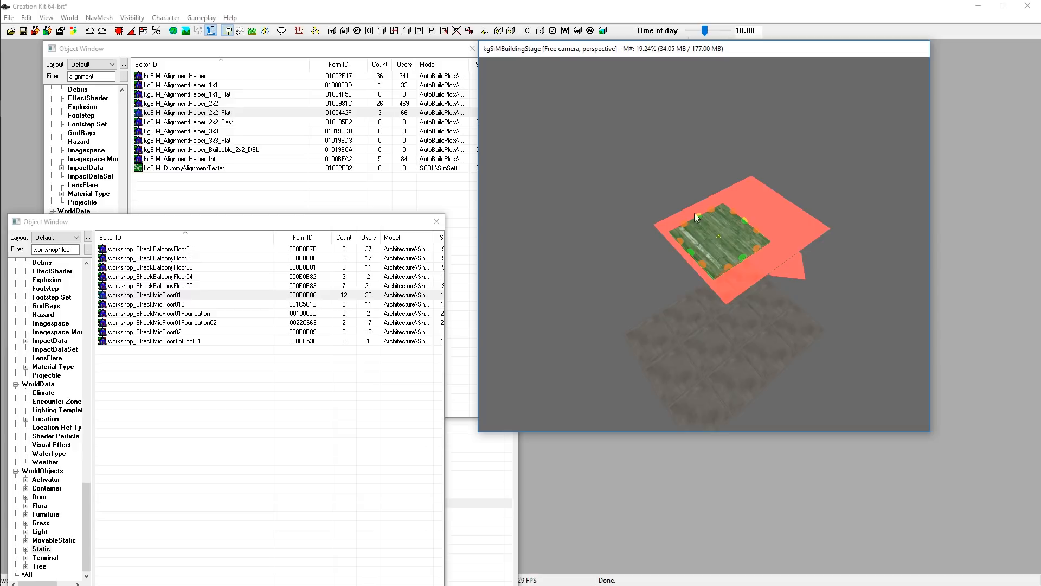
click(798, 229)
middle_drag(799, 229, 776, 203)
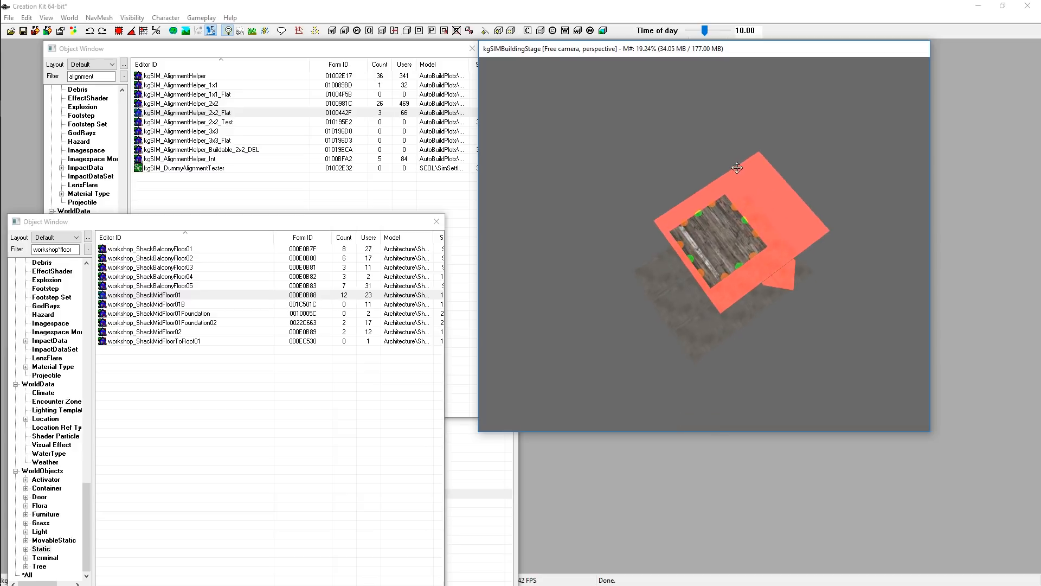
click(717, 241)
mouse_move(717, 242)
mouse_down()
mouse_move(701, 230)
mouse_move(718, 232)
mouse_move(719, 222)
mouse_up()
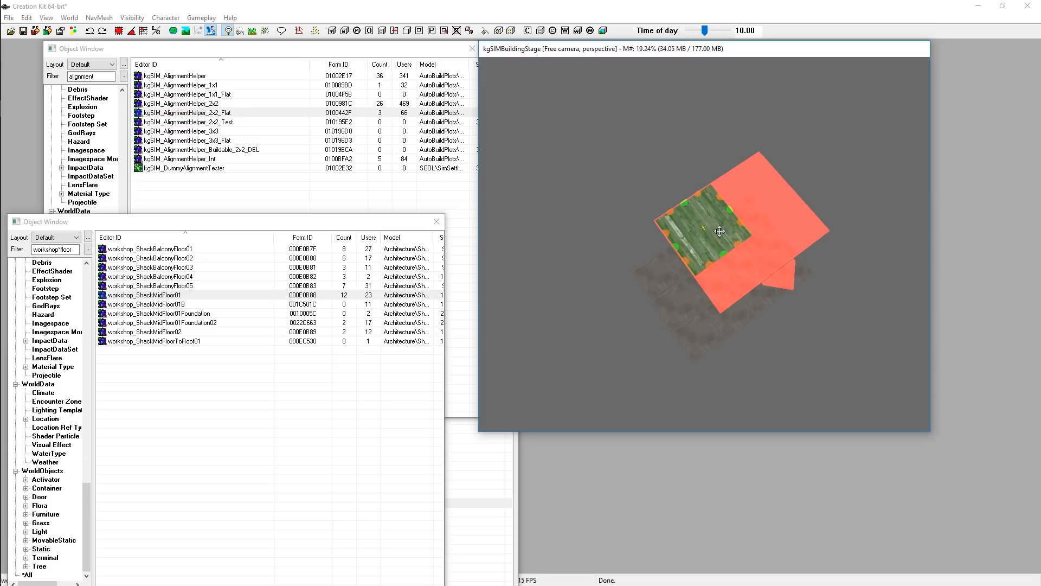
click(683, 162)
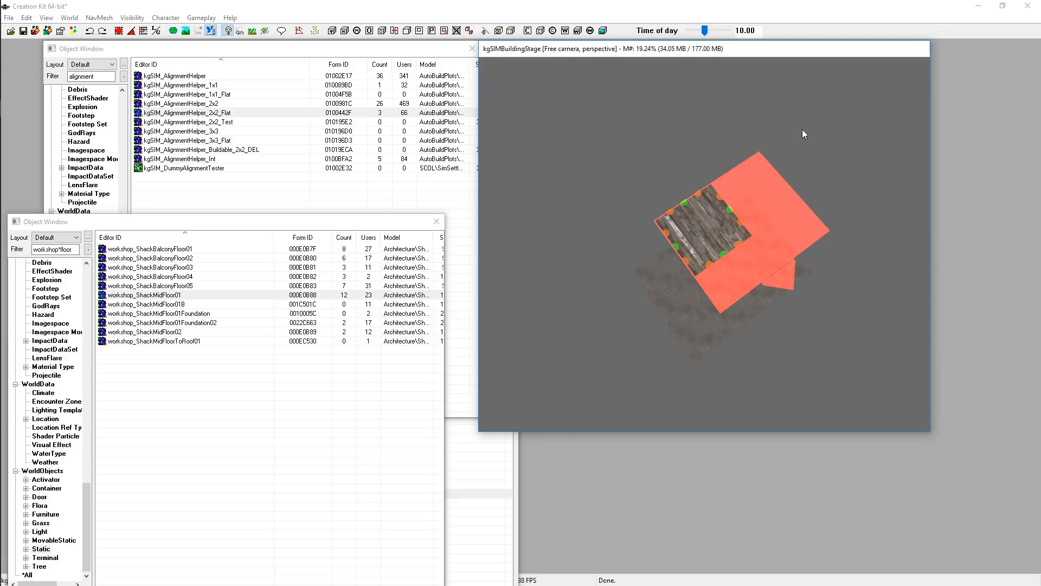
Filter the second Object Window for workshop*wall and place a workshop_ShackMetalWallFlat01 on the floor
click(861, 245)
shift+middle_drag(861, 246, 784, 237)
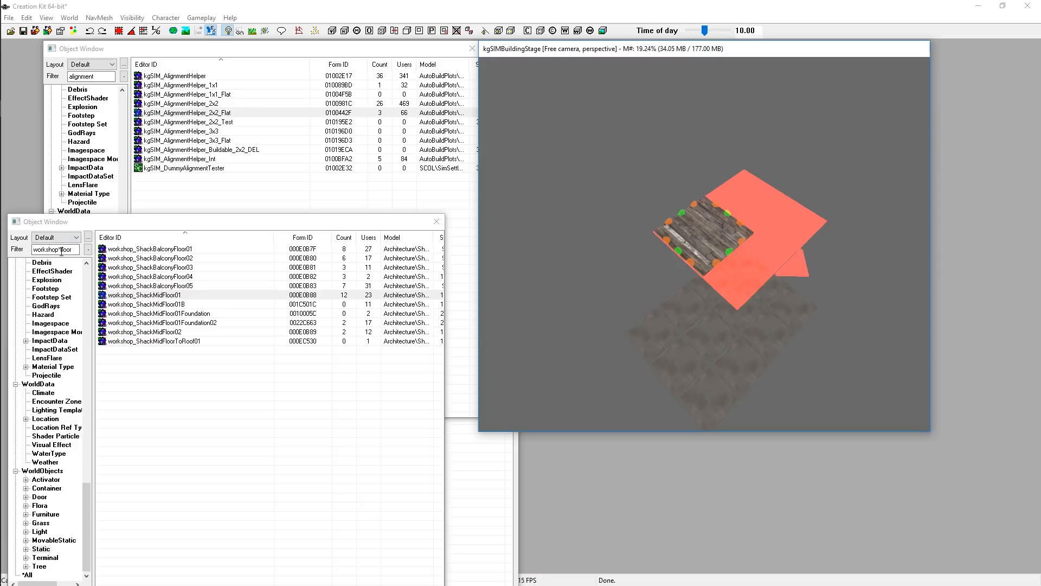
drag(61, 250, 113, 256)
text(wall)
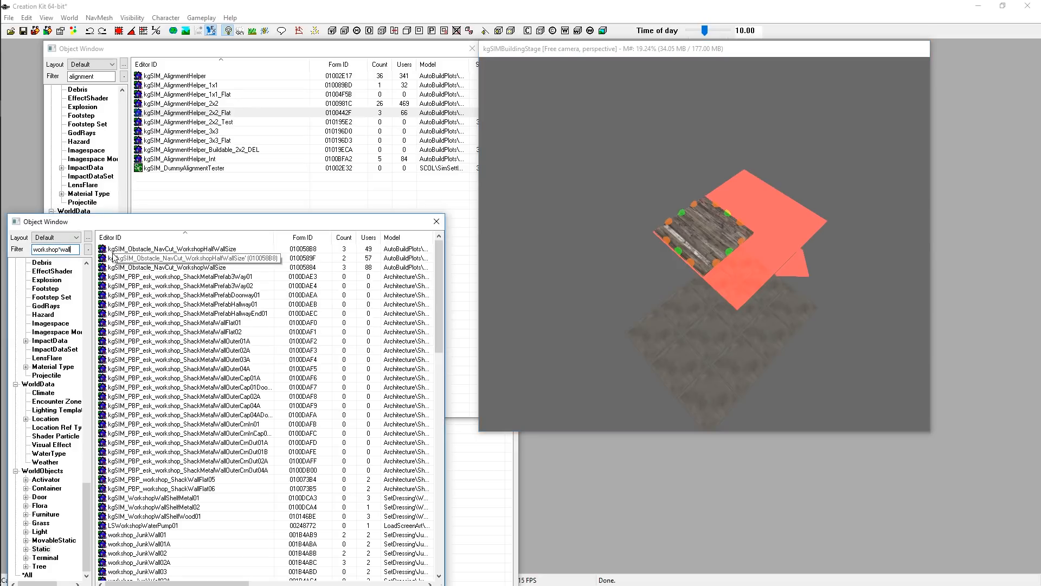
scroll(221, 318, down, 14)
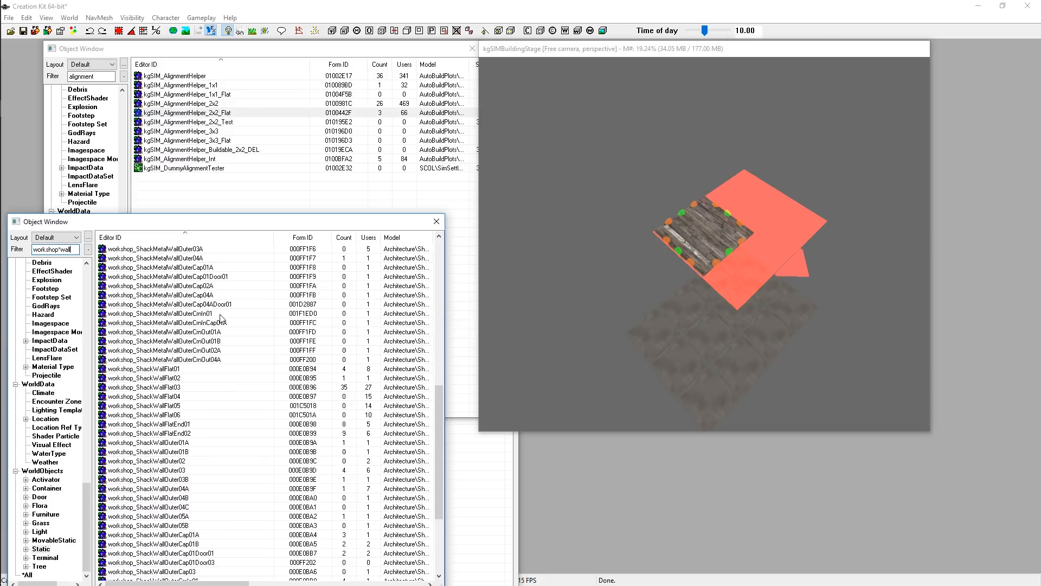
scroll(221, 318, up, 3)
drag(173, 294, 699, 224)
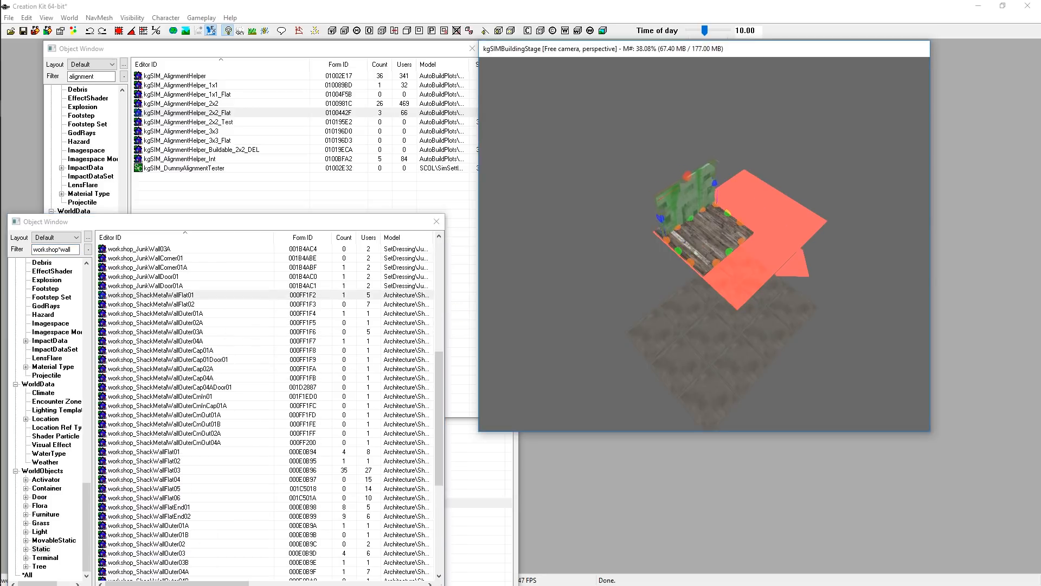
Position the metal wall along the edge of the shack floor
drag(690, 182, 693, 190)
key(ctrl+q)
right_drag(692, 190, 681, 190)
mouse_move(656, 167)
mouse_down()
mouse_move(689, 180)
mouse_move(681, 187)
mouse_up()
right_click(681, 189)
click(682, 187)
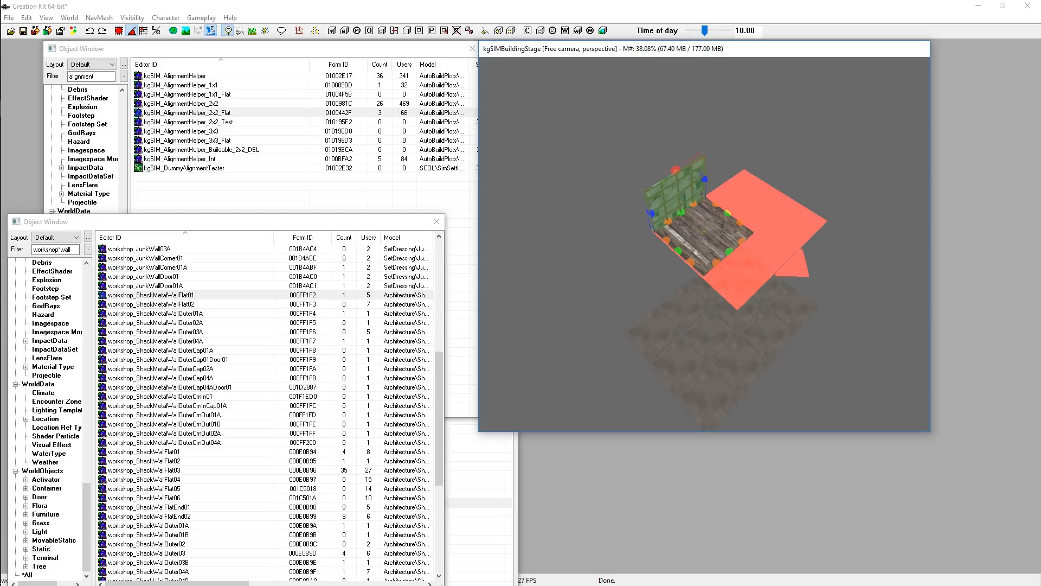
mouse_move(688, 195)
shift+middle_down()
mouse_move(706, 174)
mouse_move(684, 205)
shift+middle_up()
scroll(684, 205, up, 4)
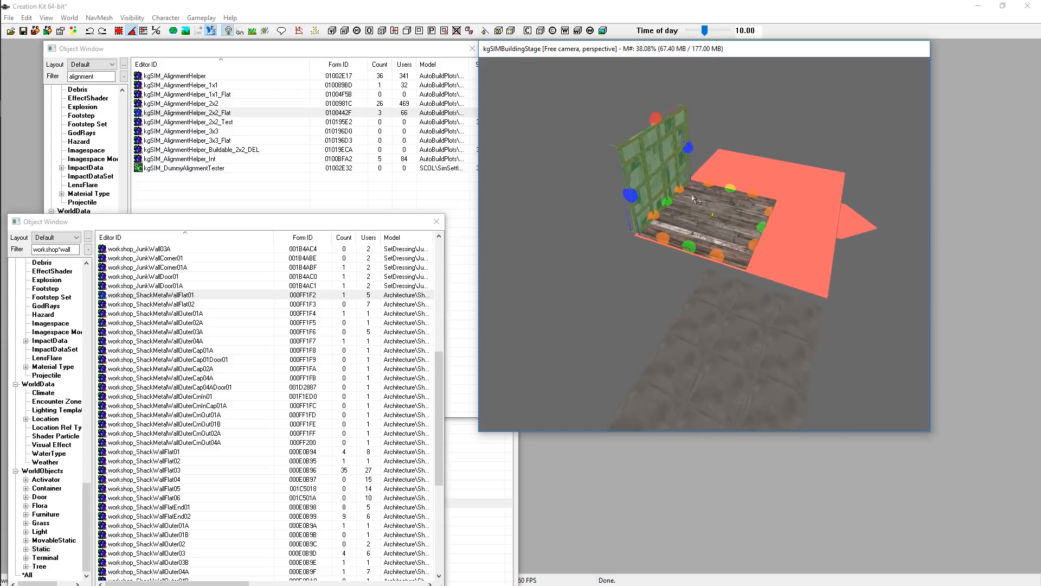
Duplicate the metal wall and move the copy to form another side of the floor
mouse_move(649, 144)
mouse_down()
mouse_move(664, 184)
mouse_move(786, 168)
mouse_move(713, 135)
mouse_move(759, 142)
mouse_move(734, 139)
mouse_up()
key(ctrl+d)
key(x)
key(y)
right_click(737, 136)
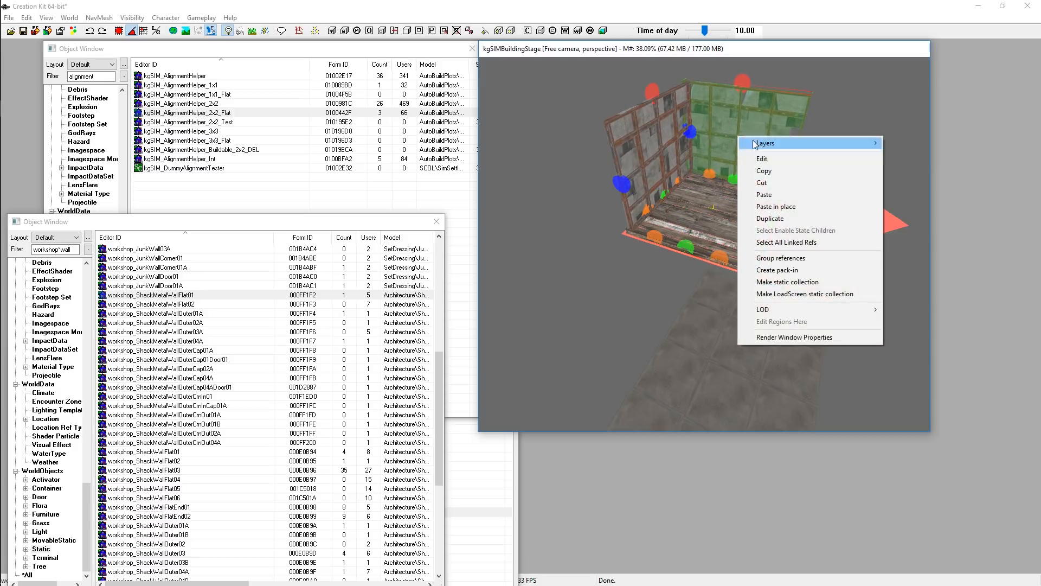
click(765, 218)
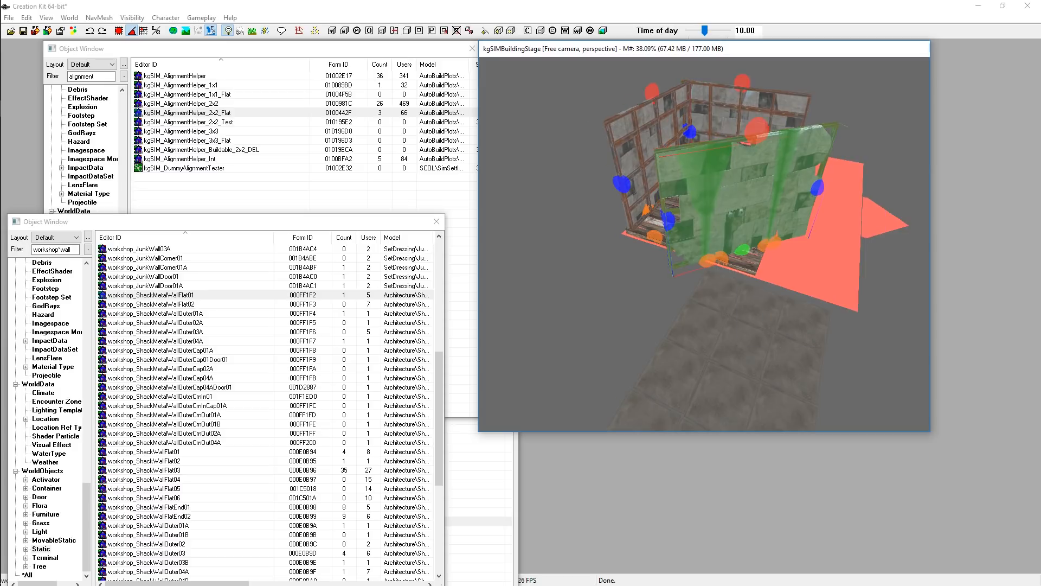
drag(747, 195, 685, 196)
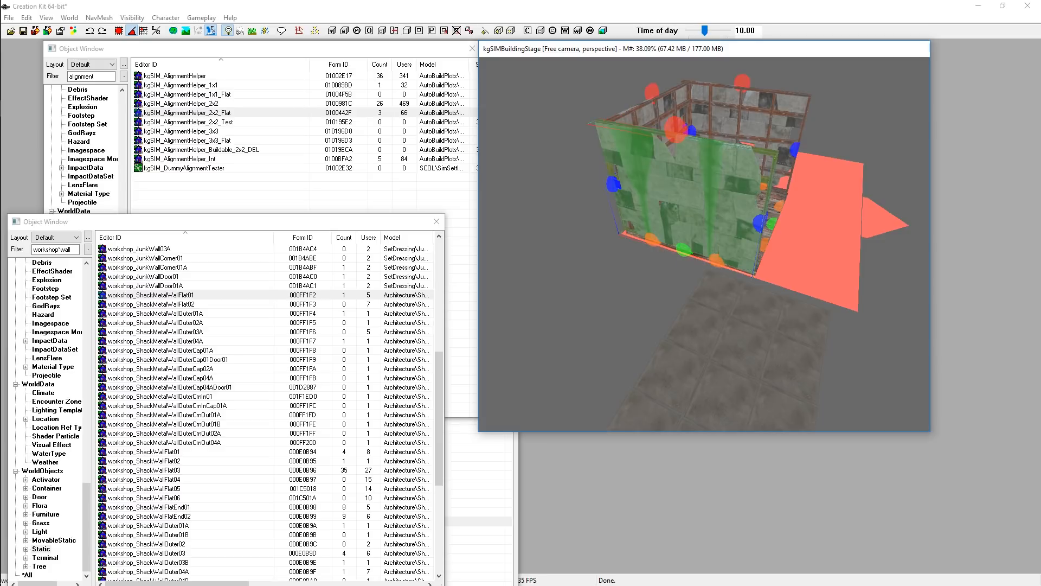
Duplicate the metal wall and move the copy onto the remaining open side of the floor
right_click(745, 175)
click(770, 259)
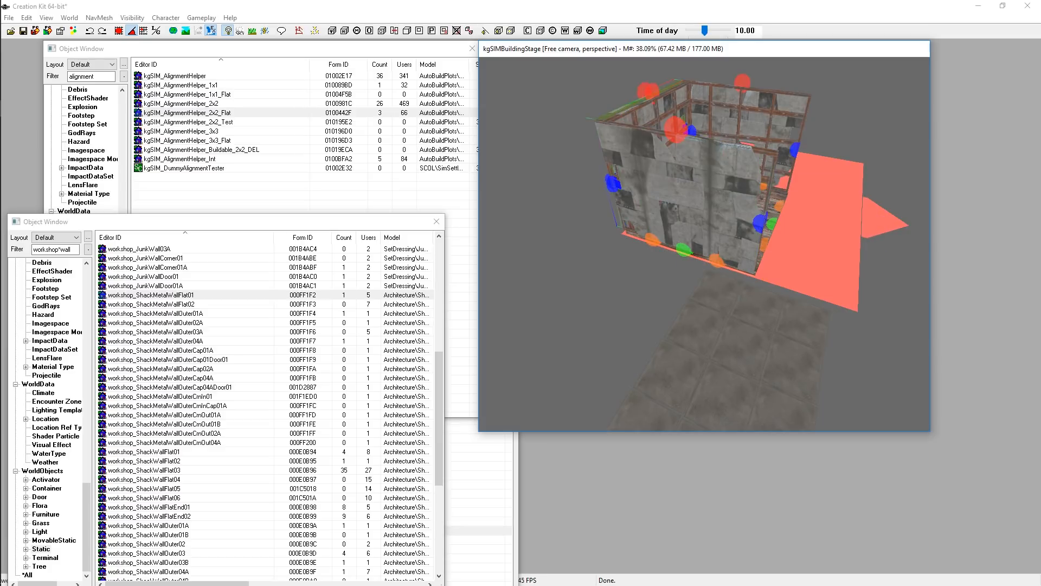
drag(644, 154, 787, 177)
shift+middle_drag(757, 184, 710, 183)
Cycle the front wall through its model variants until it becomes a metal wall with a doorway
ctrl+scroll(754, 186, down, 4)
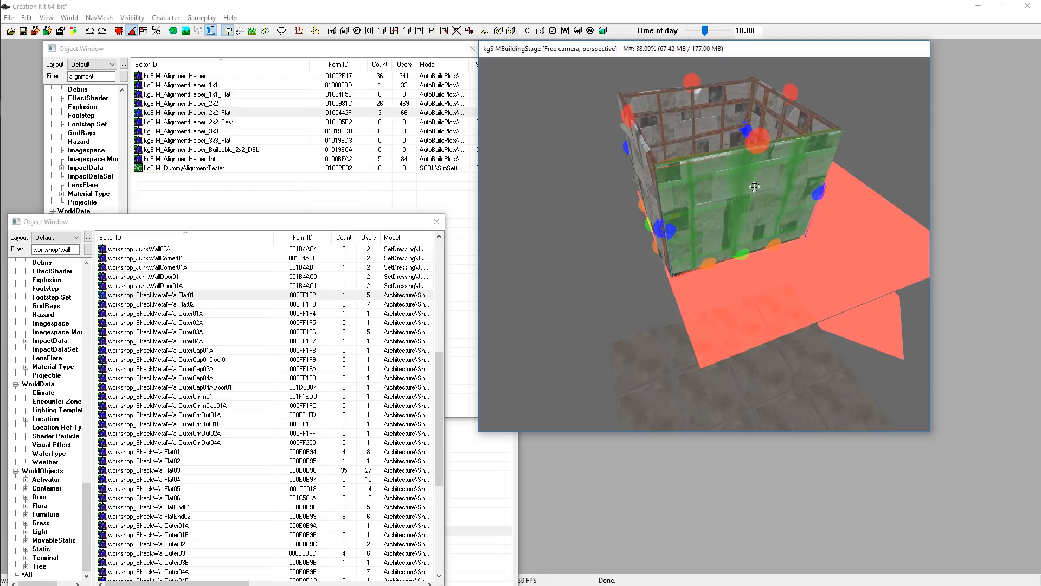
ctrl+scroll(754, 185, down, 4)
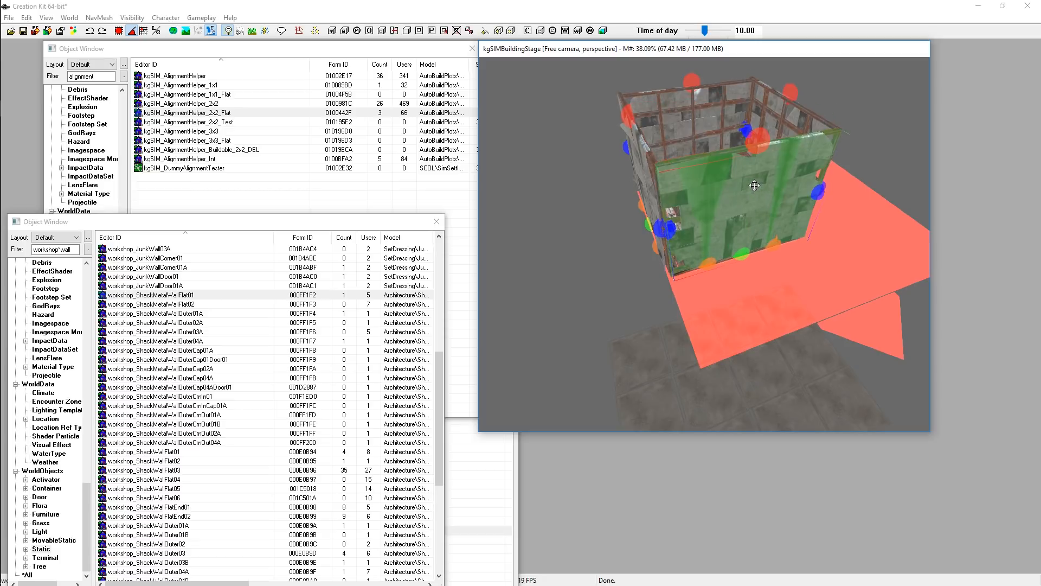
ctrl+scroll(754, 185, down, 4)
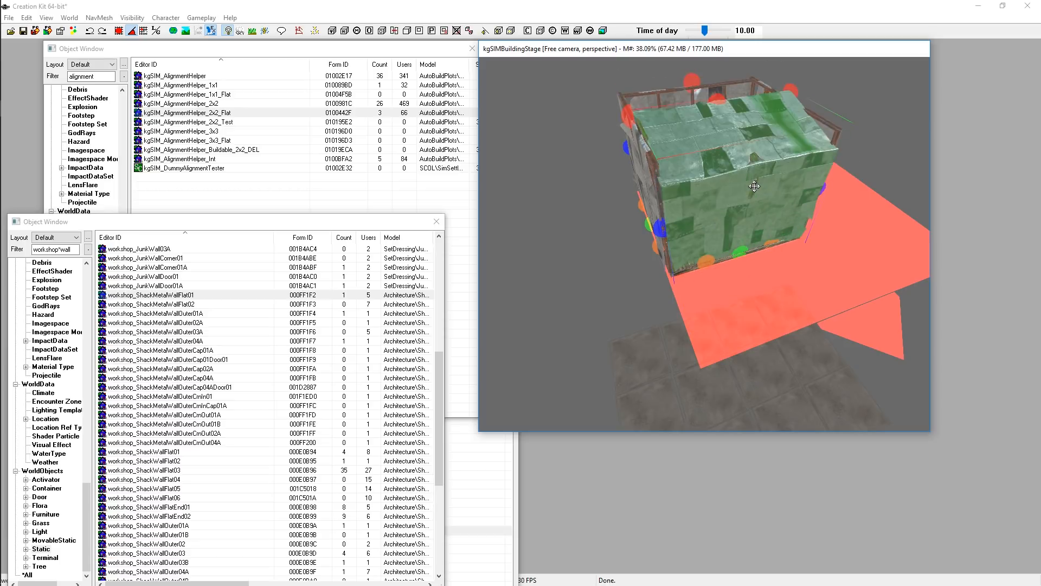
ctrl+scroll(765, 190, down, 3)
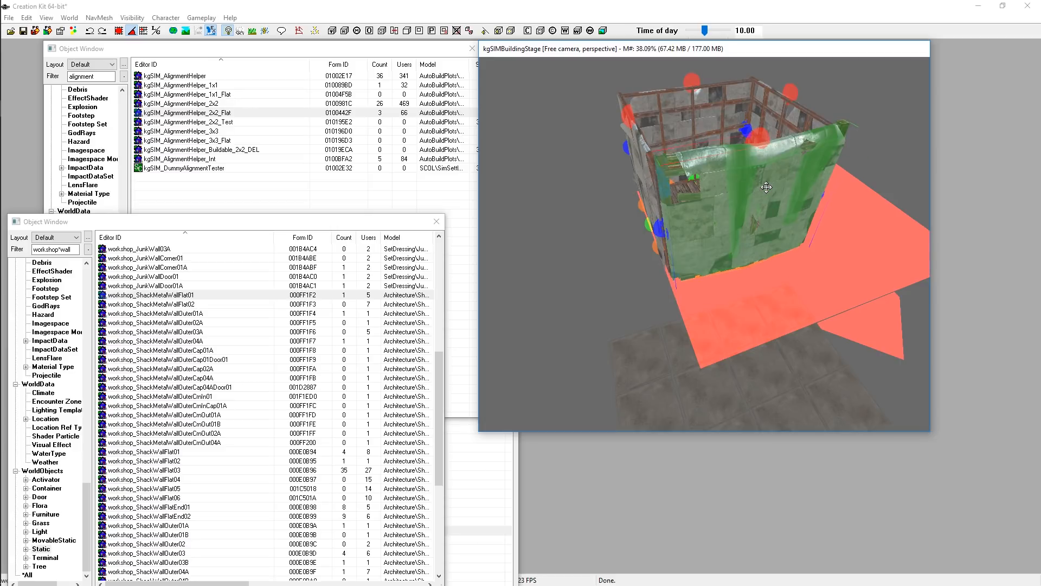
ctrl+scroll(763, 195, down, 1)
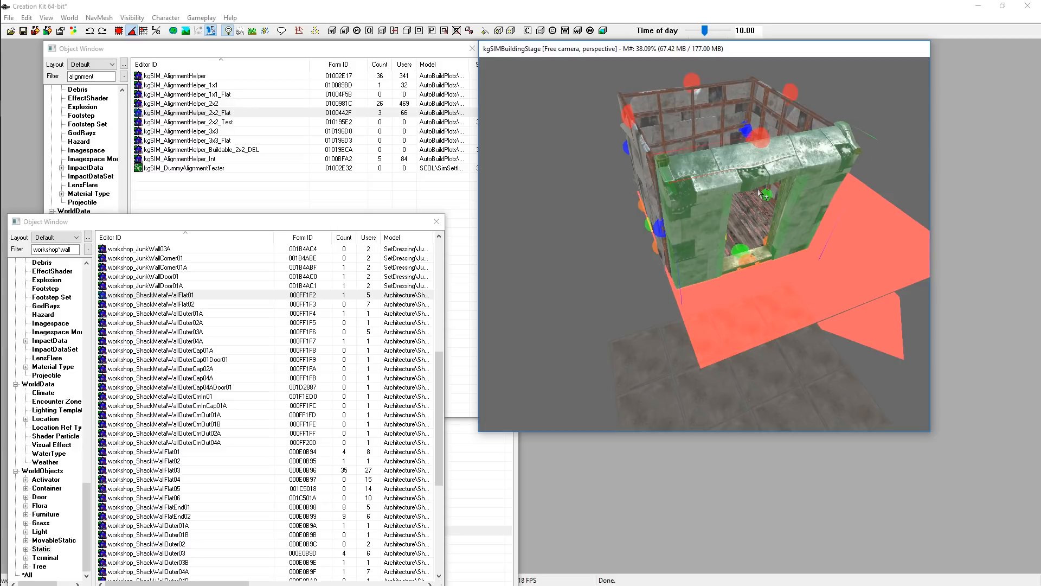
shift+middle_drag(748, 175, 718, 167)
mouse_move(725, 214)
shift+middle_down()
mouse_move(696, 181)
mouse_move(707, 222)
shift+middle_up()
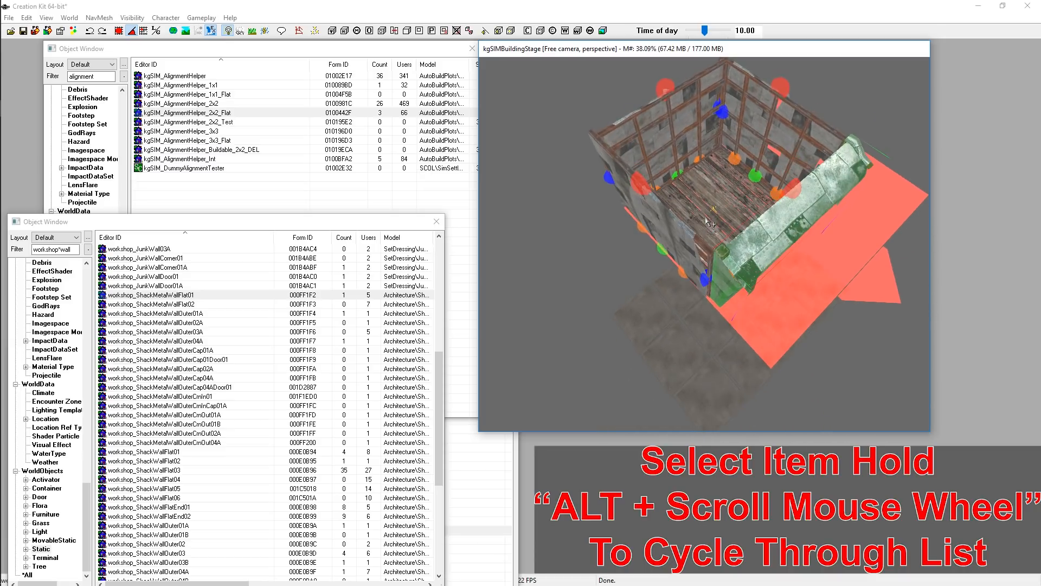
Duplicate the shack floor and raise the copy to the top of the walls as a roof
click(714, 182)
right_click(714, 182)
click(762, 266)
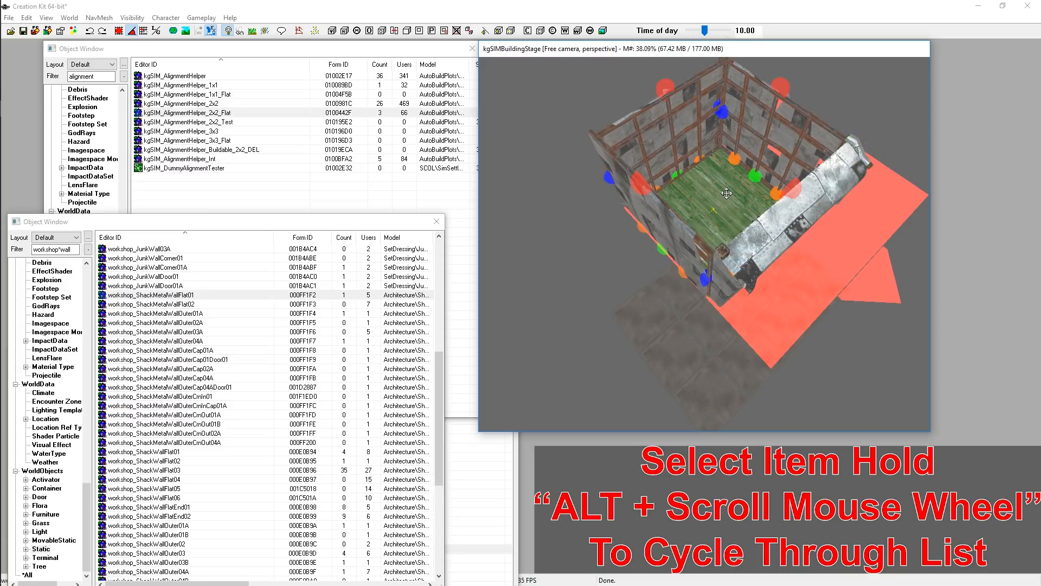
drag(727, 200, 727, 196)
shift+middle_drag(710, 167, 762, 254)
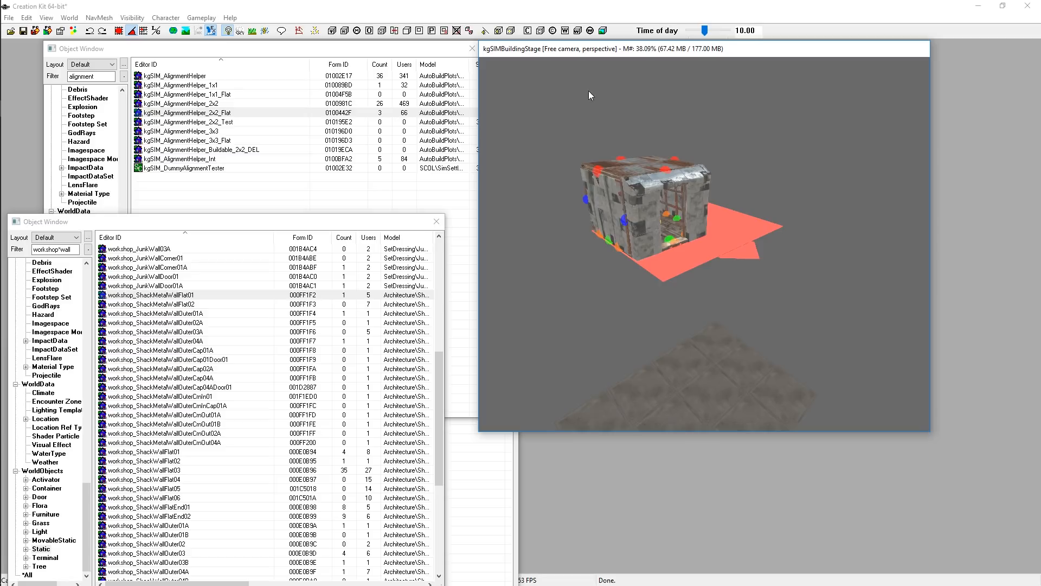
Select all the shack pieces and the alignment helper and make a static collection named kgTest_TestHouse01_SCOL
click(725, 219)
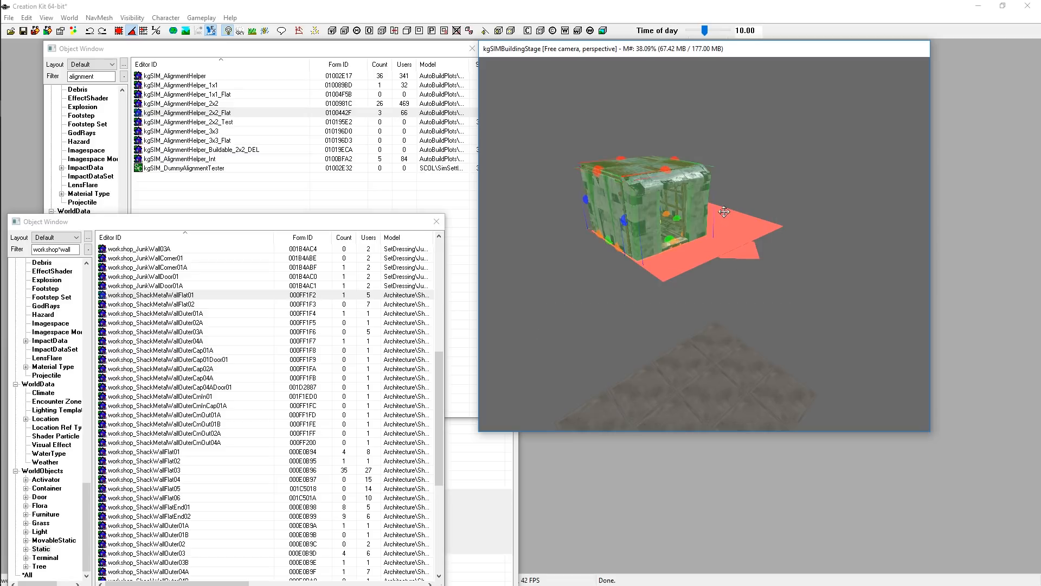
right_click(649, 189)
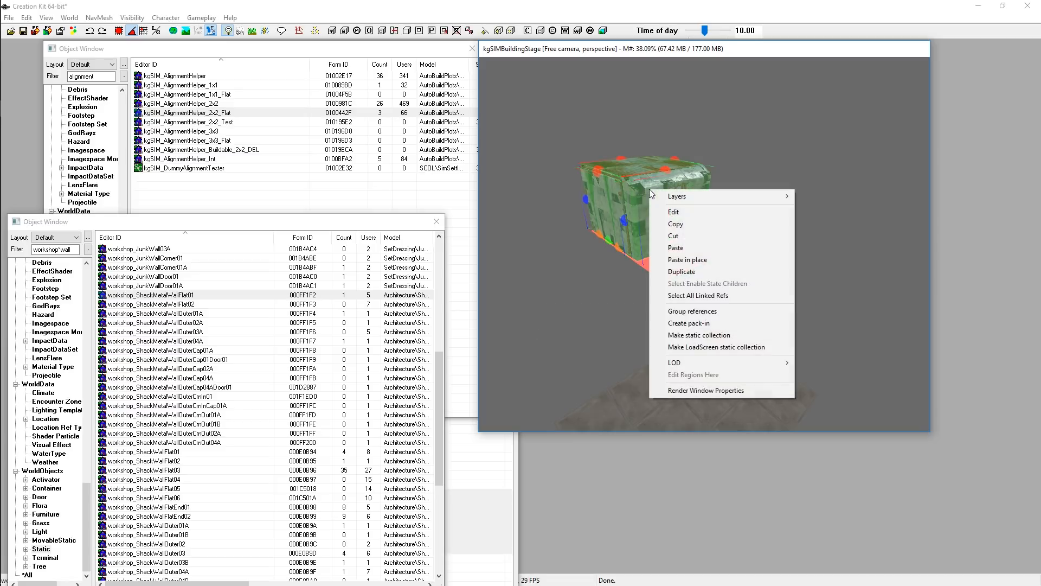
click(693, 44)
drag(530, 104, 840, 315)
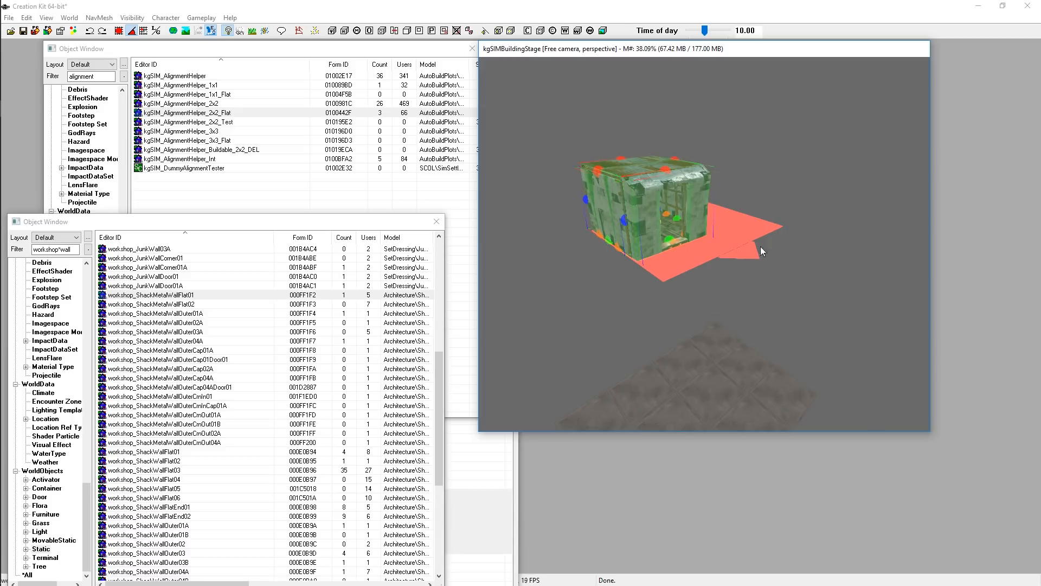
shift+middle_drag(706, 265, 679, 271)
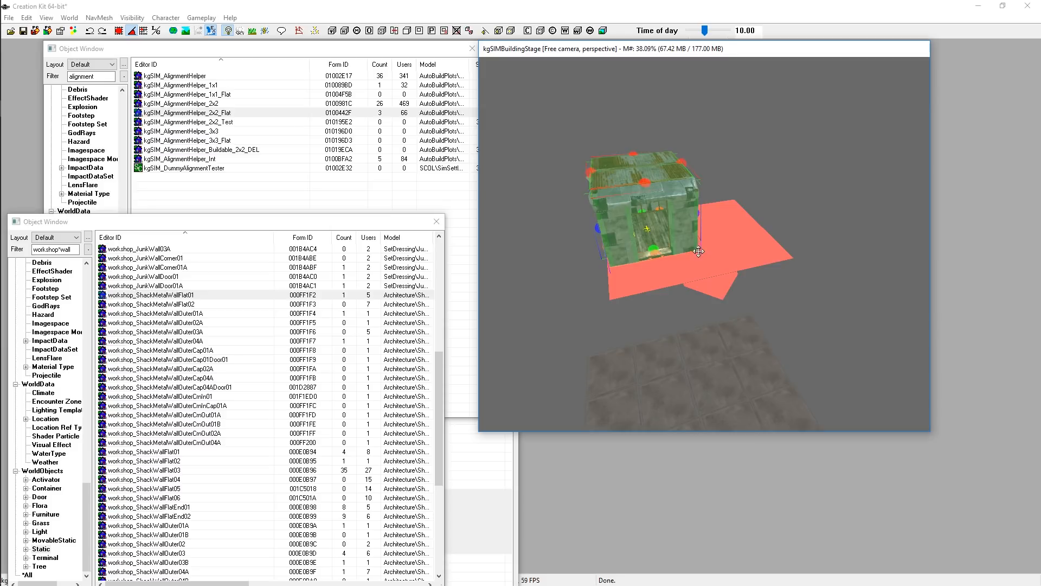
right_click(693, 231)
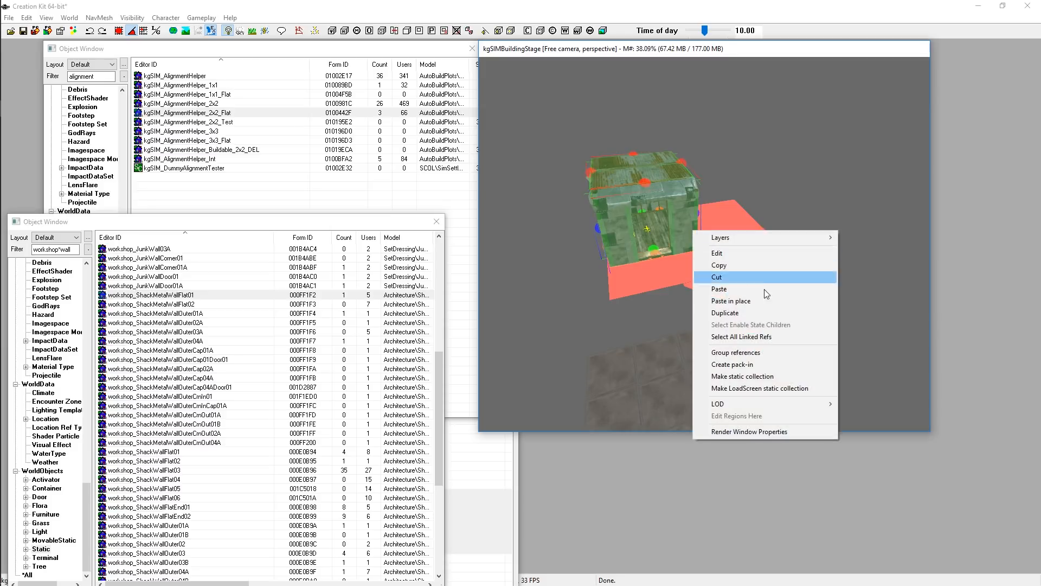
click(756, 377)
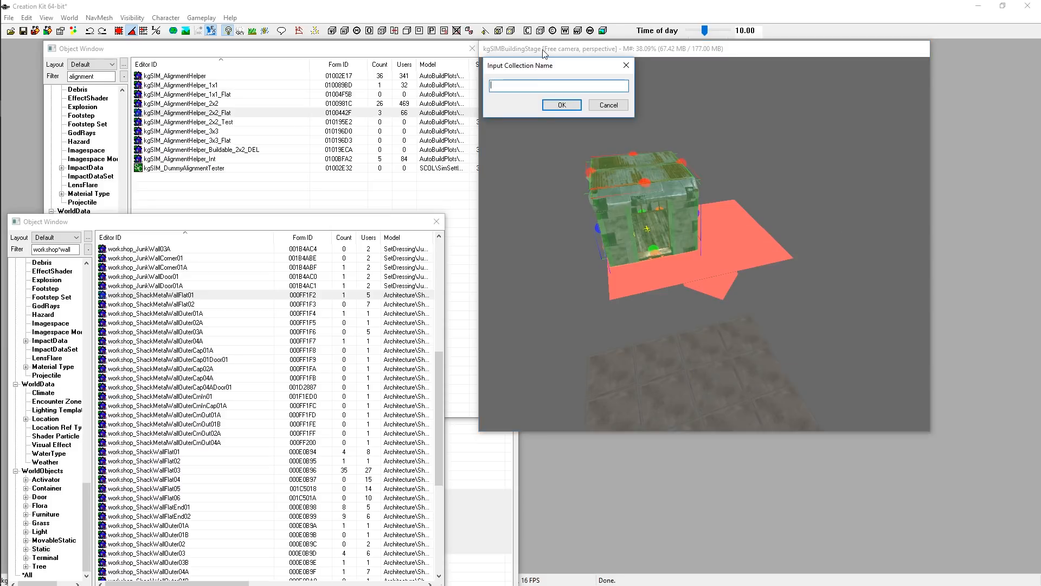
text(kgTest_TestHouse01_SCOL)
click(560, 106)
click(561, 103)
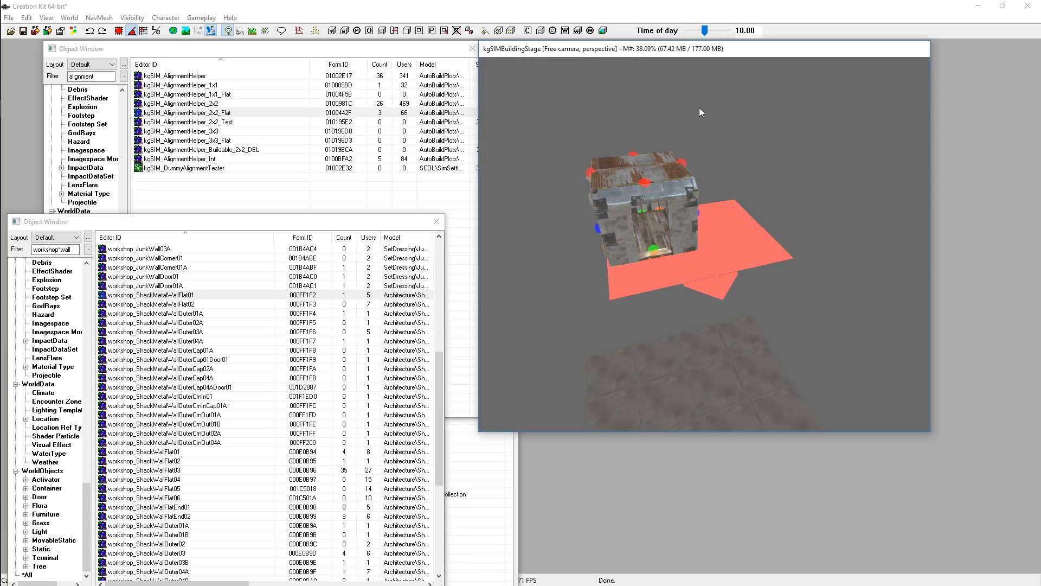
Select the new static collection in the render window and inspect it from another angle
click(631, 193)
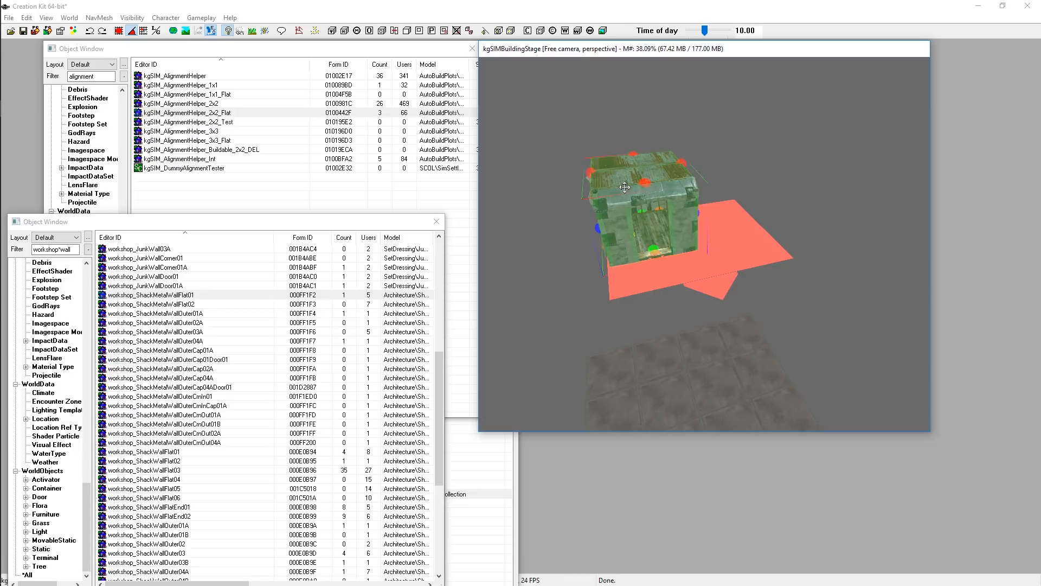
mouse_move(699, 187)
shift+middle_down()
mouse_move(730, 210)
mouse_move(721, 217)
mouse_move(715, 152)
mouse_move(714, 175)
shift+middle_up()
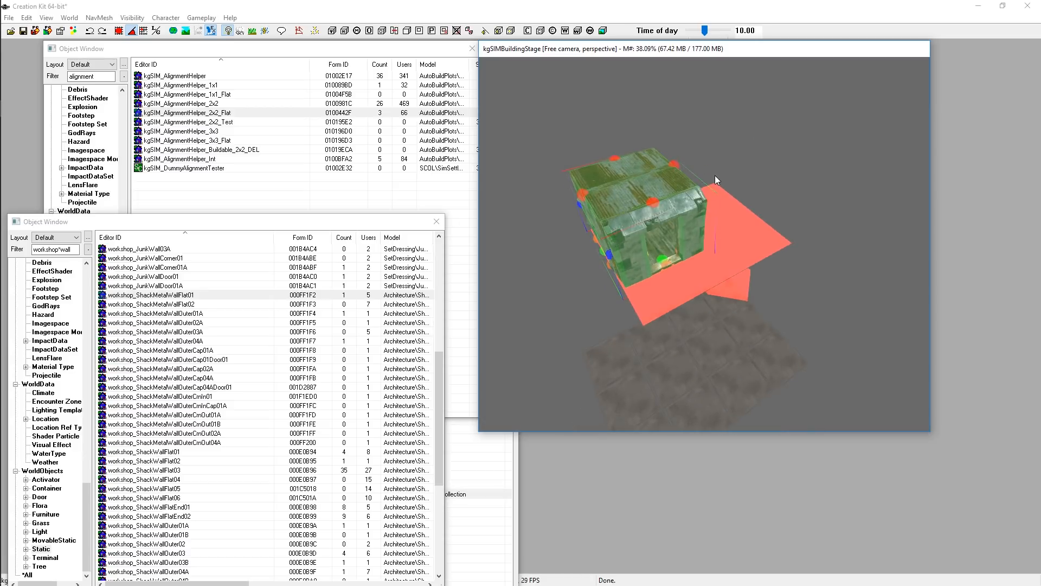
click(642, 183)
click(824, 196)
click(657, 212)
Filter the Object Window for kgtest and open the kgTest_TestHouse01_SCOL record
click(53, 77)
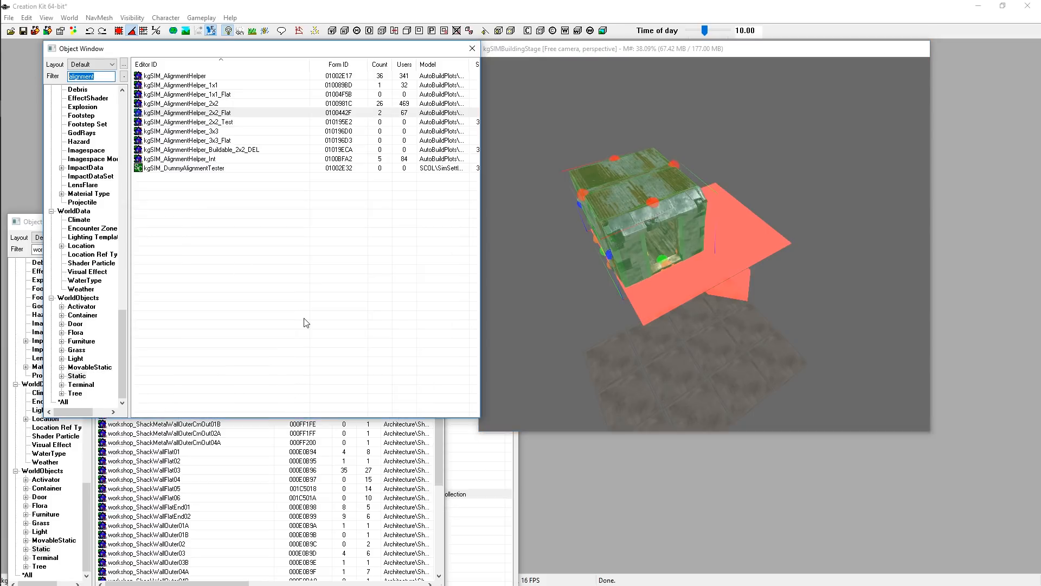
text(kgtest)
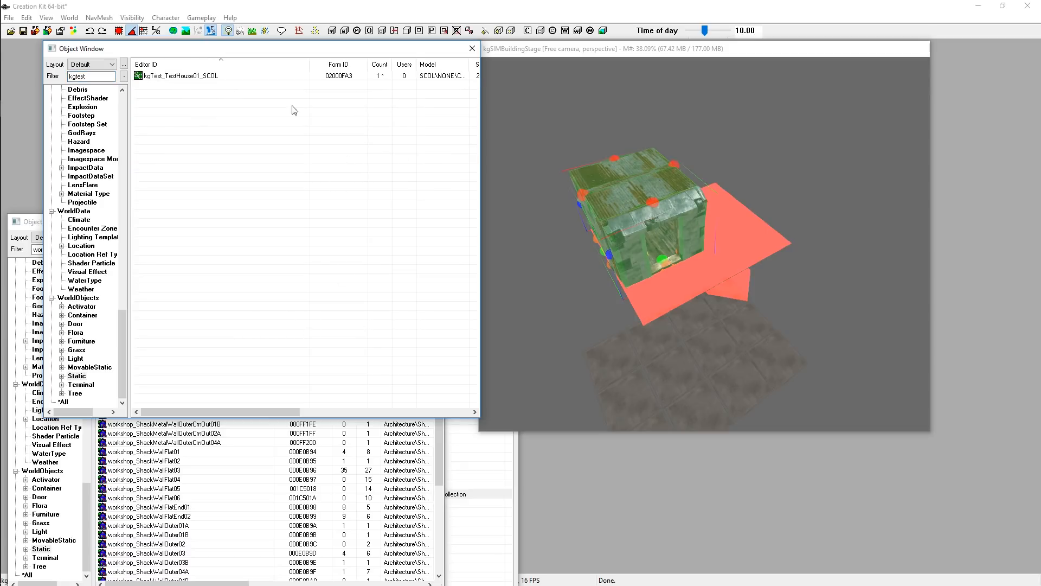
click(196, 77)
double_click(196, 77)
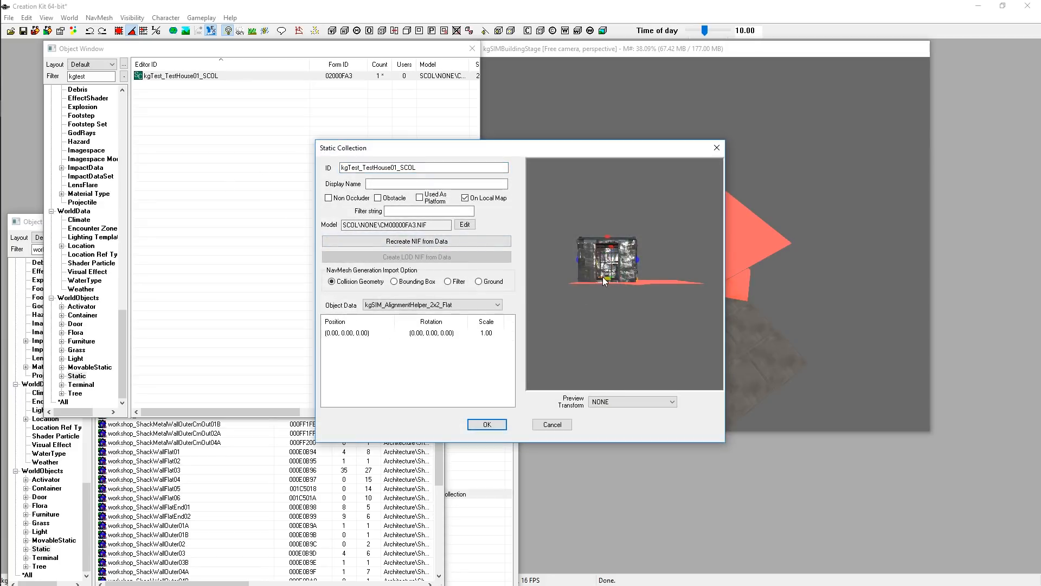
Recreate the static collection's NIF from data and acknowledge completion
drag(603, 280, 636, 271)
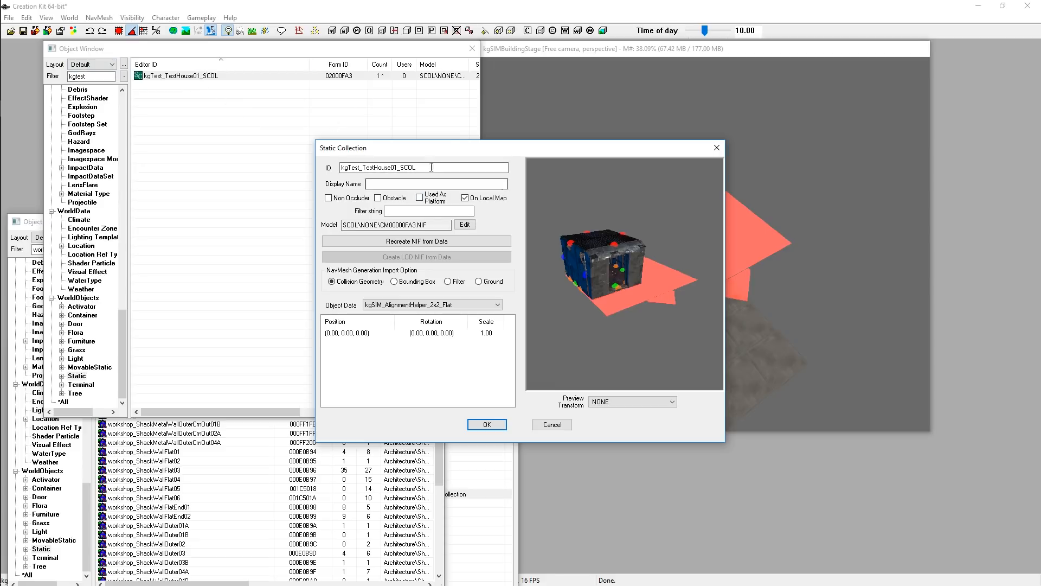
click(416, 242)
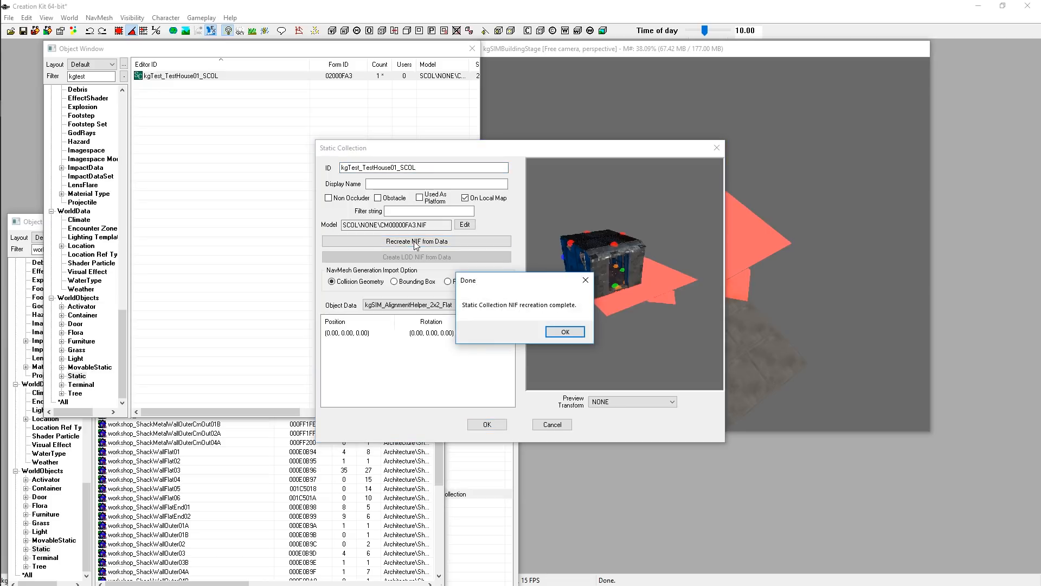
click(558, 333)
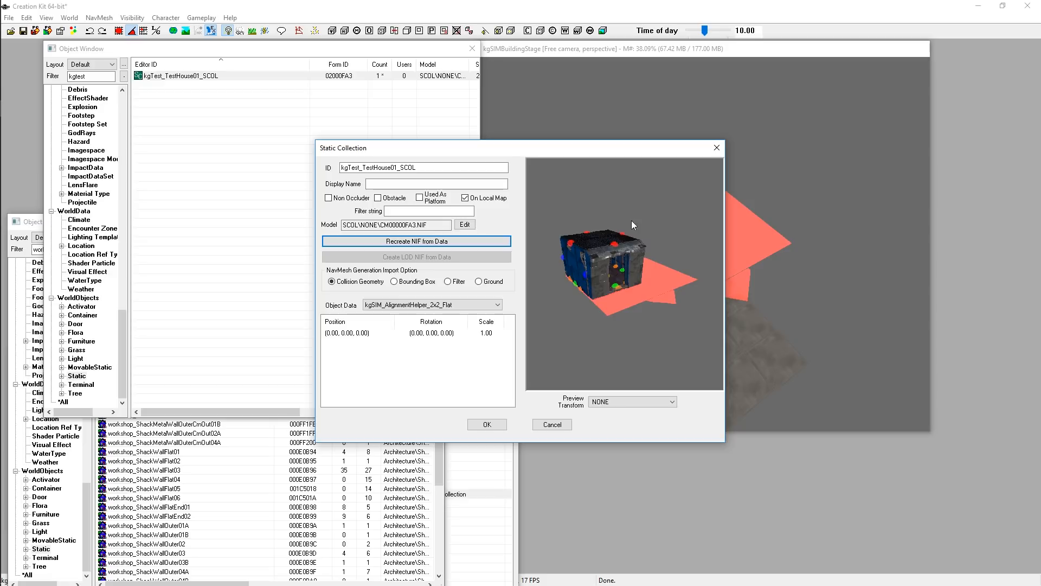
Copy the collection's model path SCOL\NONE\CM00000FA3.NIF
drag(631, 220, 600, 242)
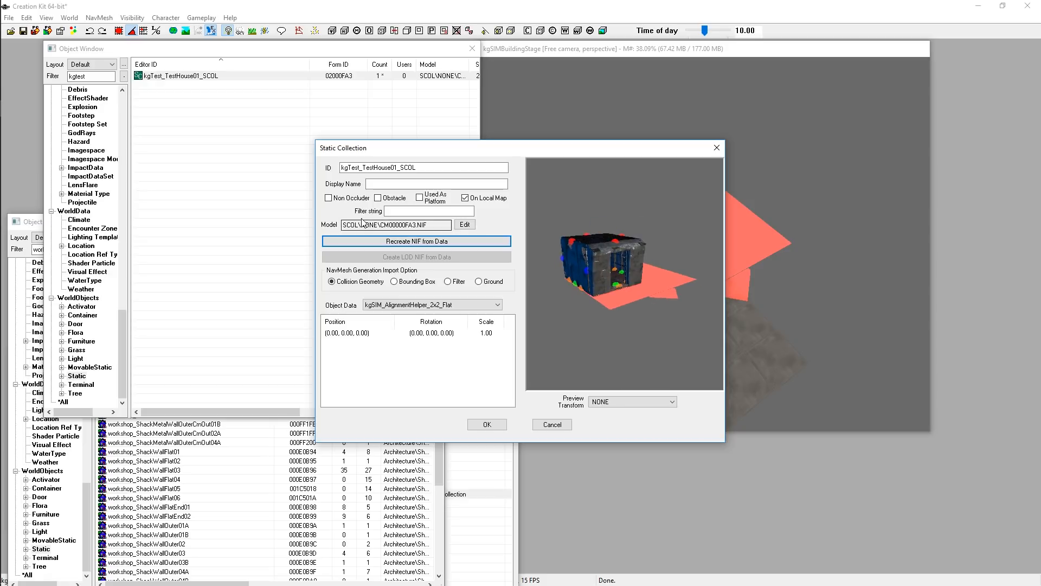
drag(343, 224, 432, 224)
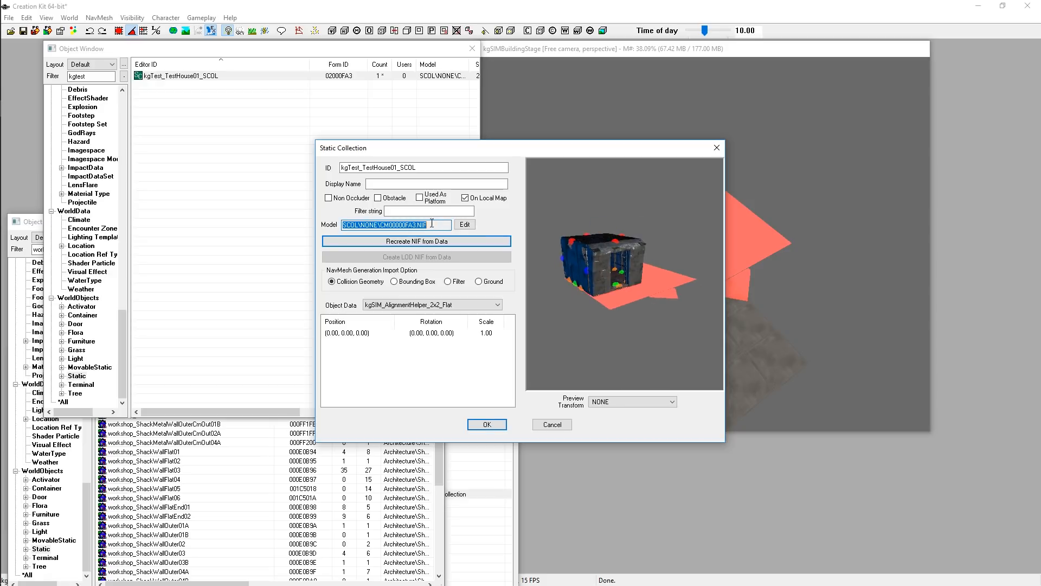
right_click(381, 229)
click(416, 262)
Open File Explorer and browse into the Fallout 4 Data folder
mouse_move(0, 239)
right_click(30, 191)
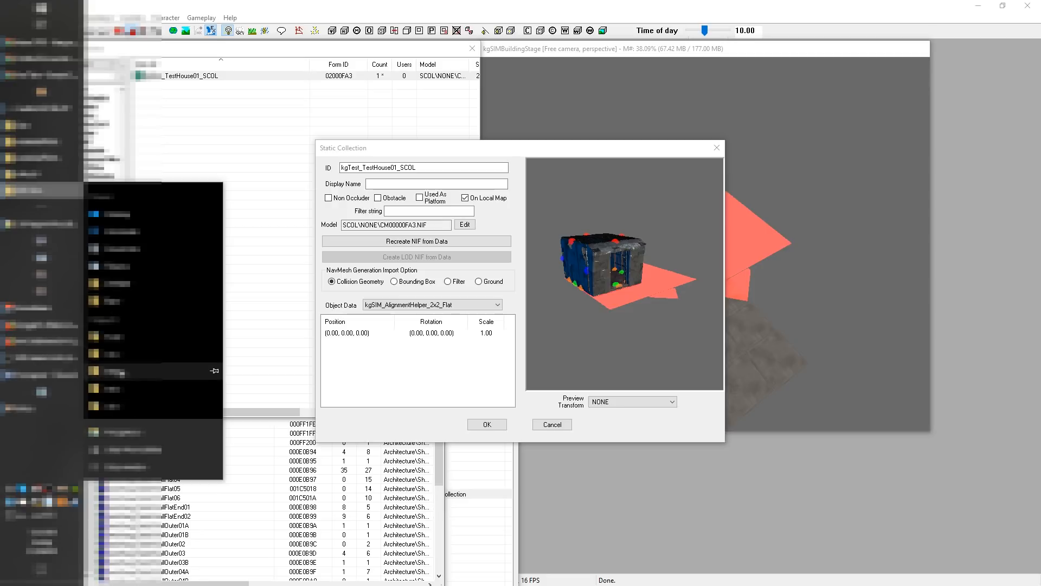
click(132, 437)
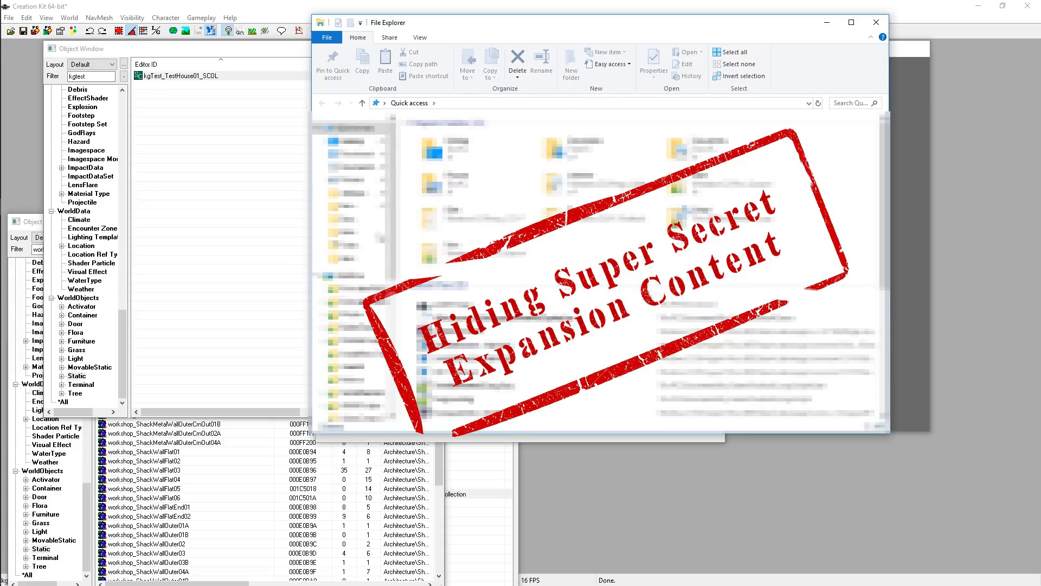
scroll(352, 265, down, 5)
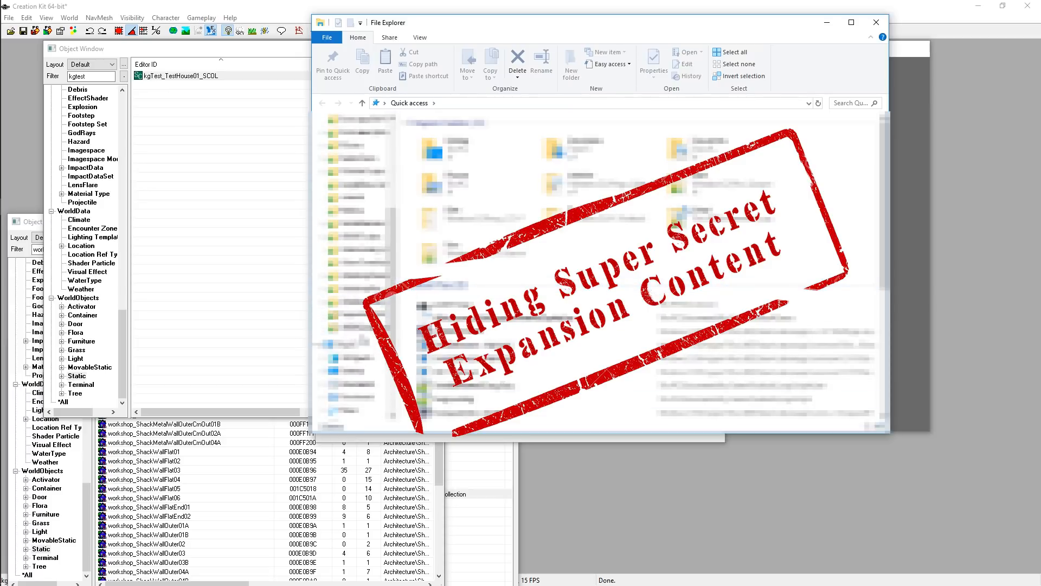
scroll(370, 379, down, 1)
click(356, 281)
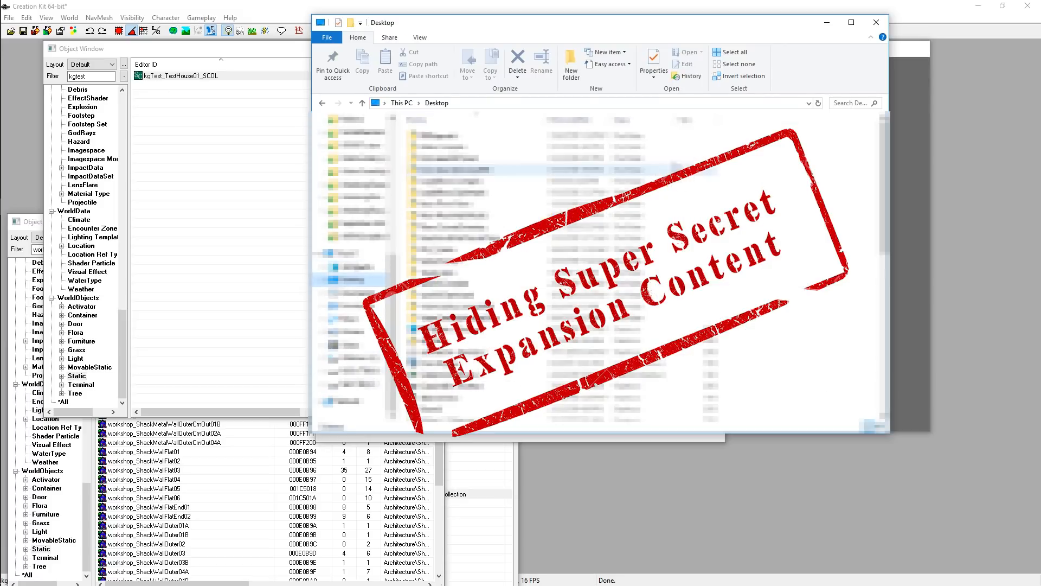
scroll(488, 318, down, 5)
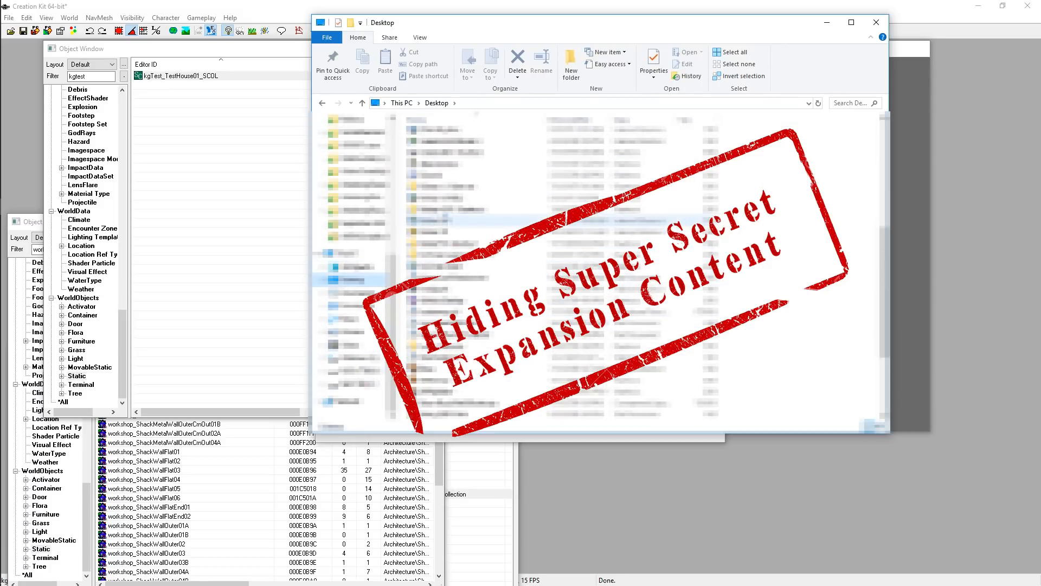
double_click(444, 186)
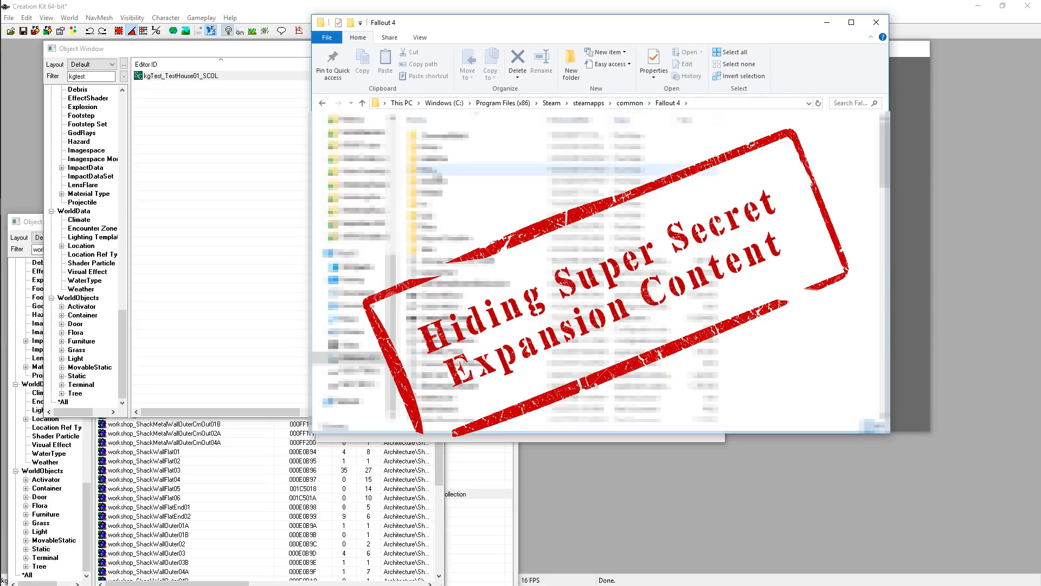
double_click(433, 169)
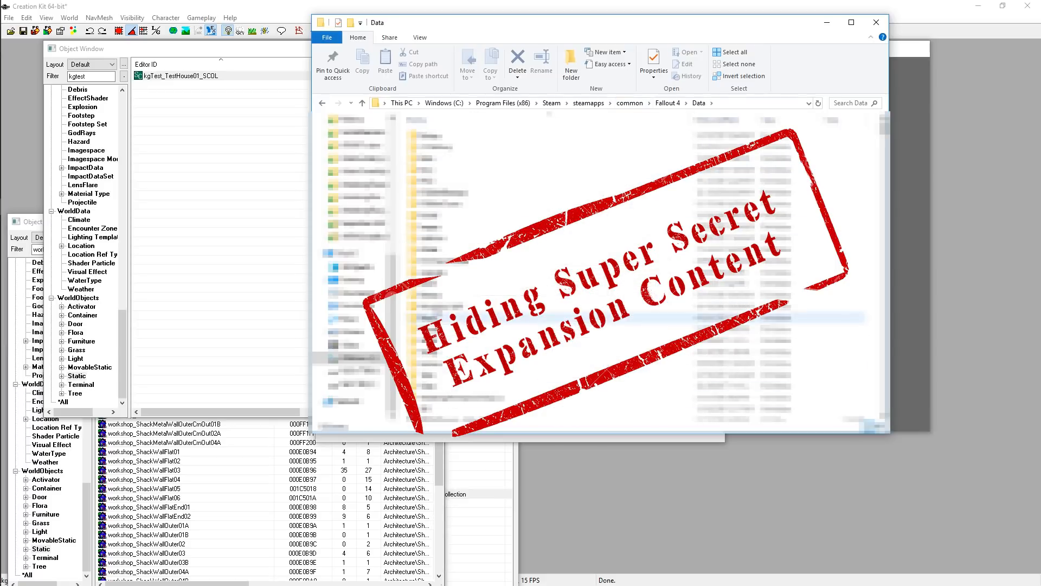
Browse into the Meshes\SCOL\NONE folder and select the CM00000FA3.NIF file
double_click(432, 296)
scroll(471, 379, down, 3)
double_click(471, 346)
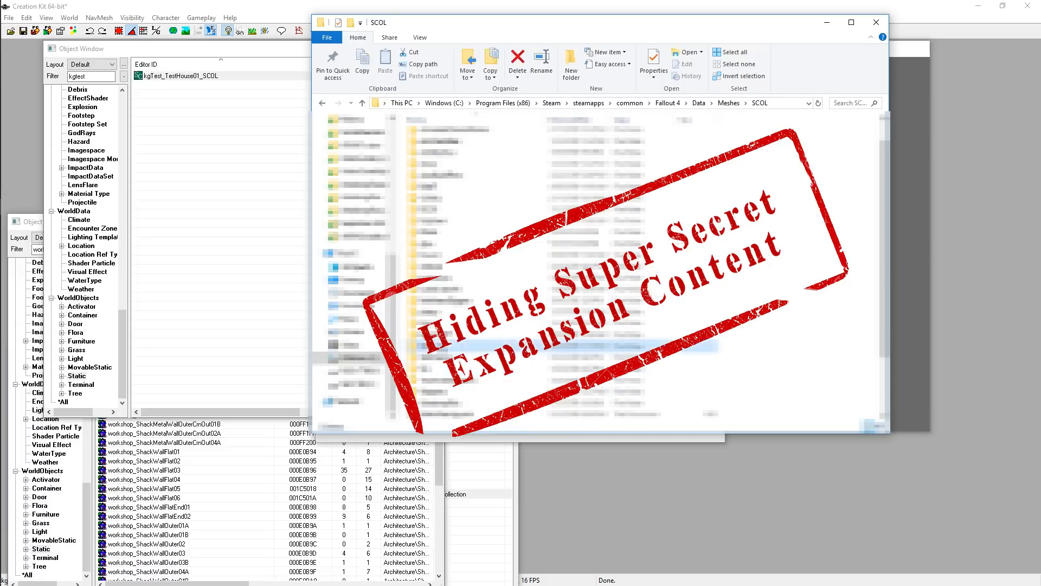
double_click(428, 148)
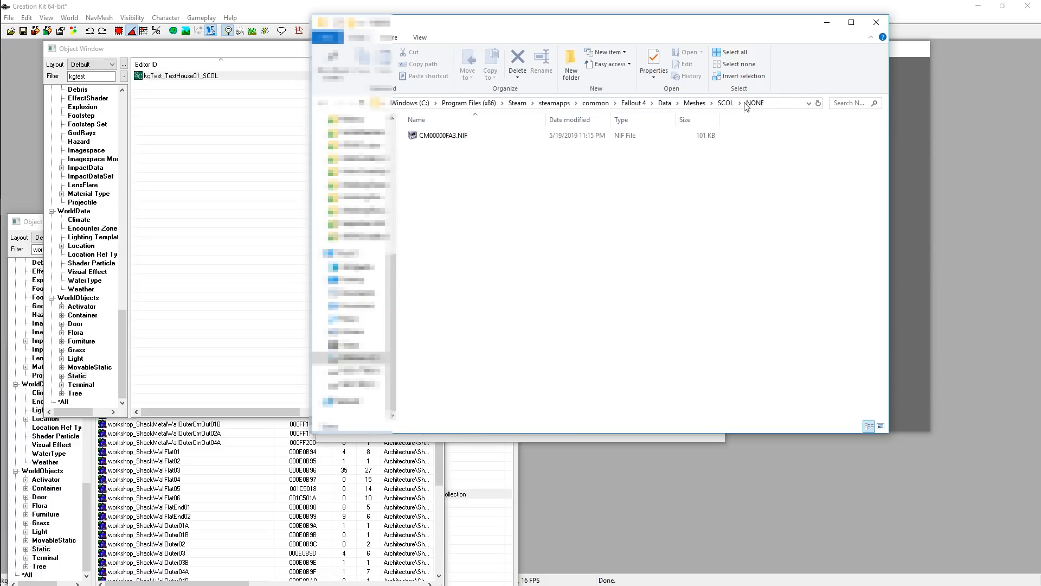
click(726, 103)
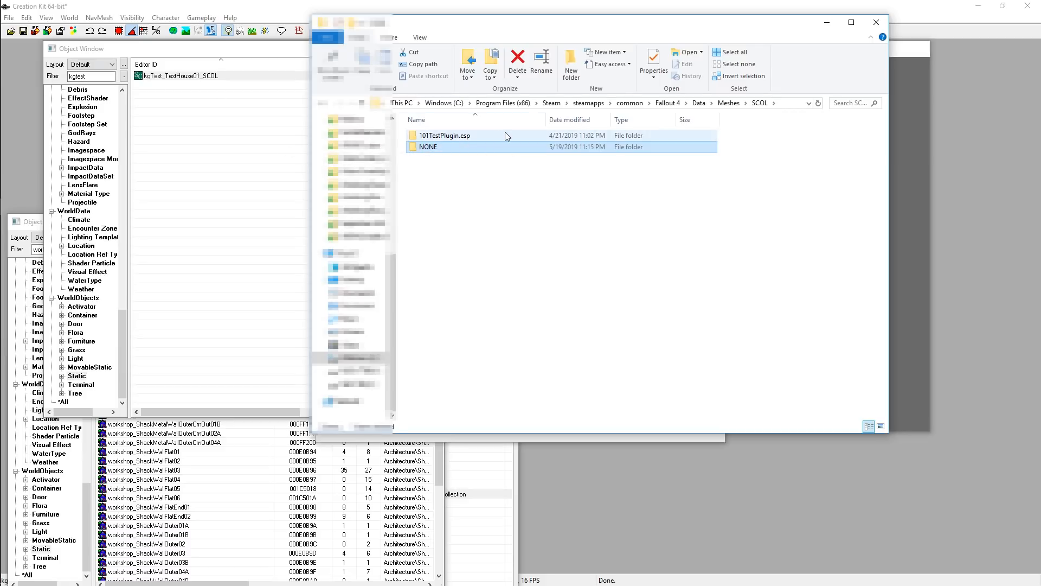
double_click(425, 148)
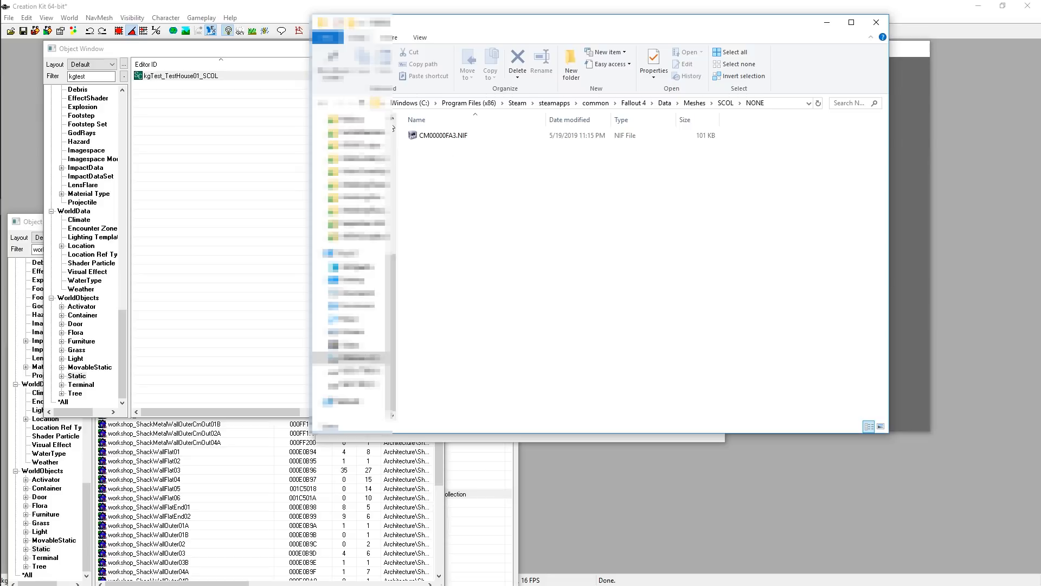
click(454, 134)
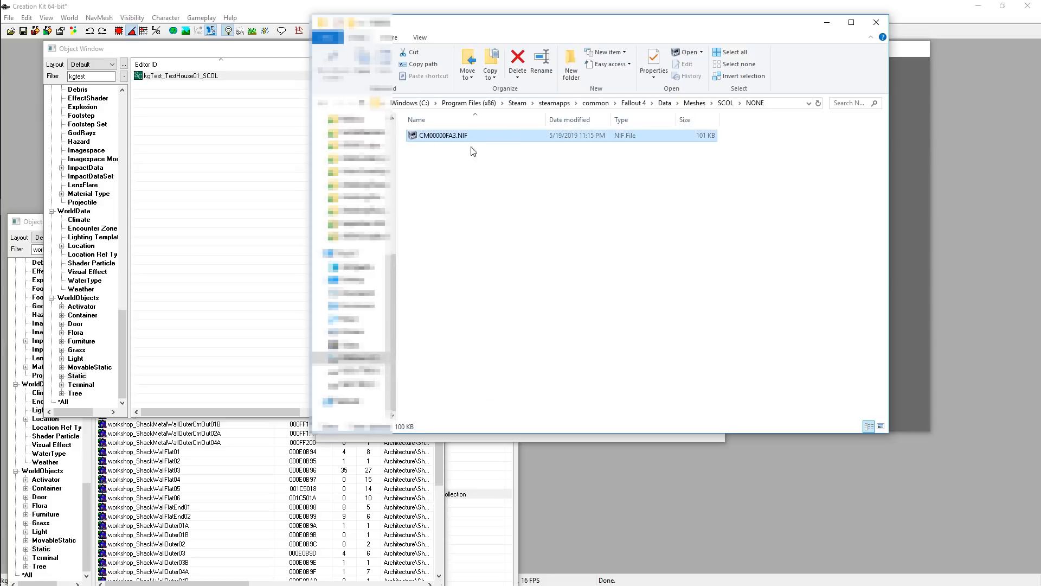
Cut the CM00000FA3.NIF file from the NONE folder
click(485, 190)
click(478, 135)
drag(485, 27, 695, 56)
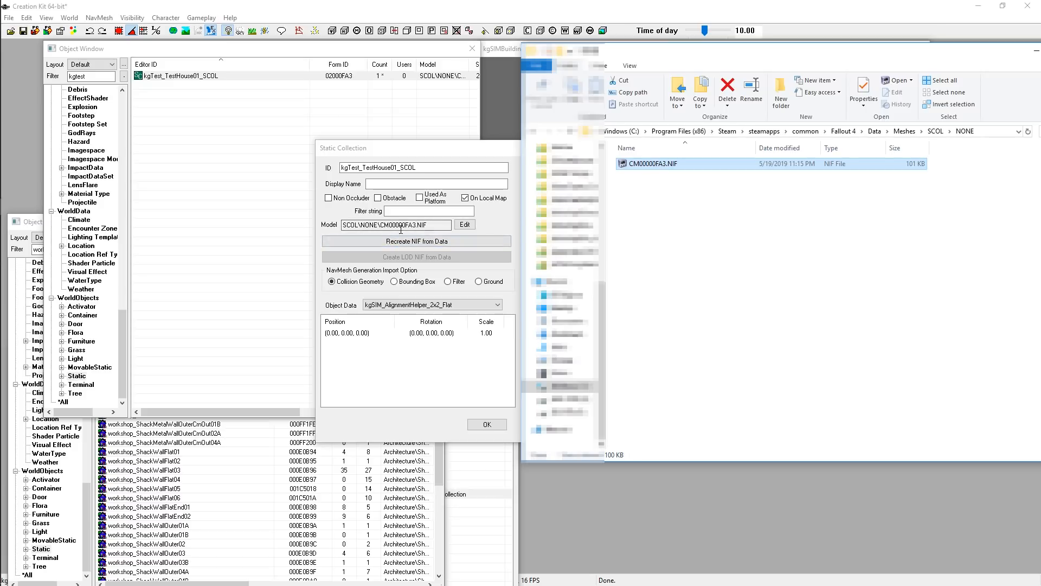
click(696, 198)
click(646, 166)
right_click(647, 169)
click(672, 331)
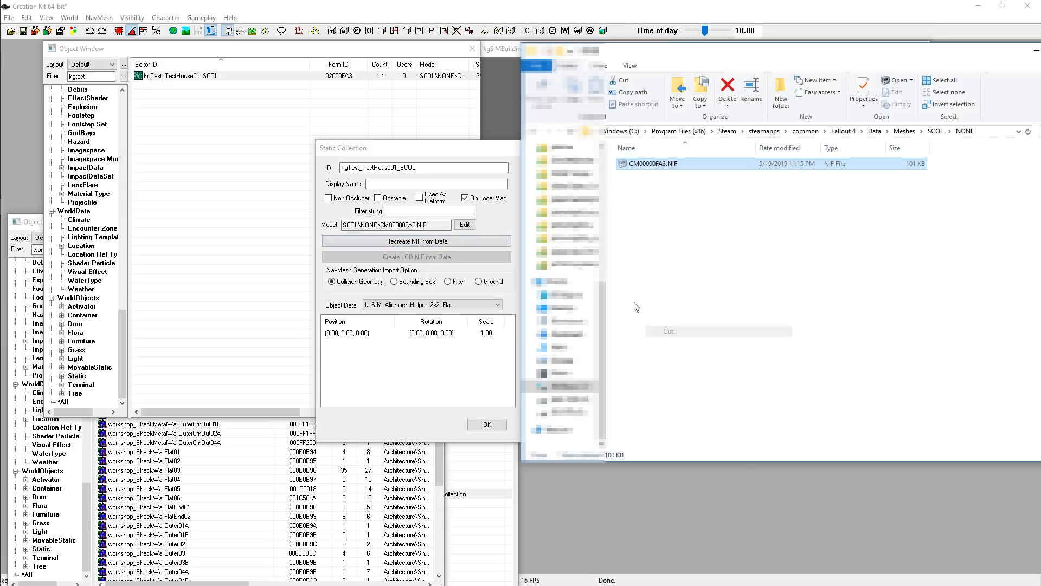
click(635, 179)
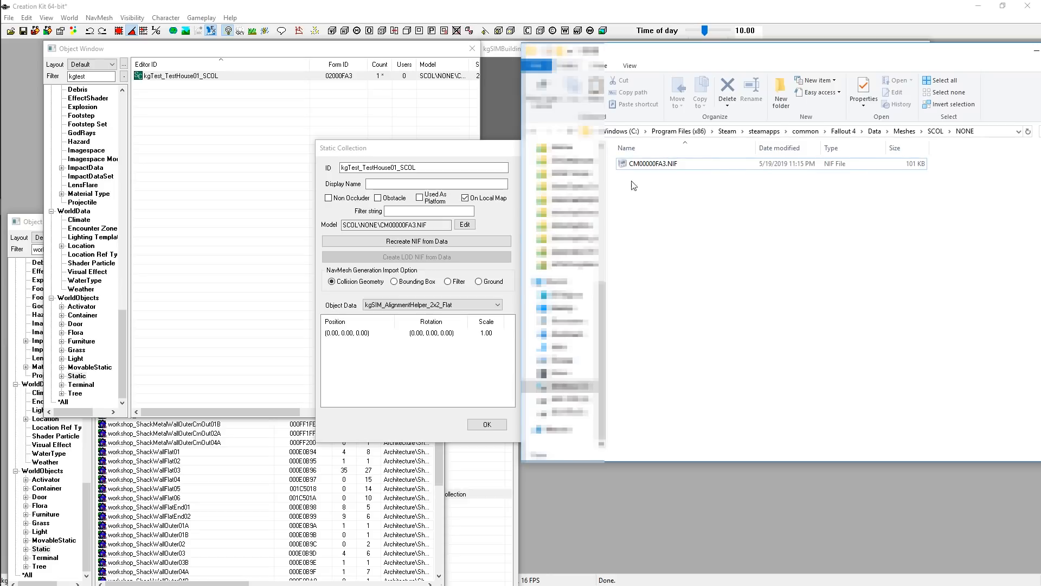
Create a new folder named kgTest inside Meshes, open it, and paste the cut NIF file there
click(903, 131)
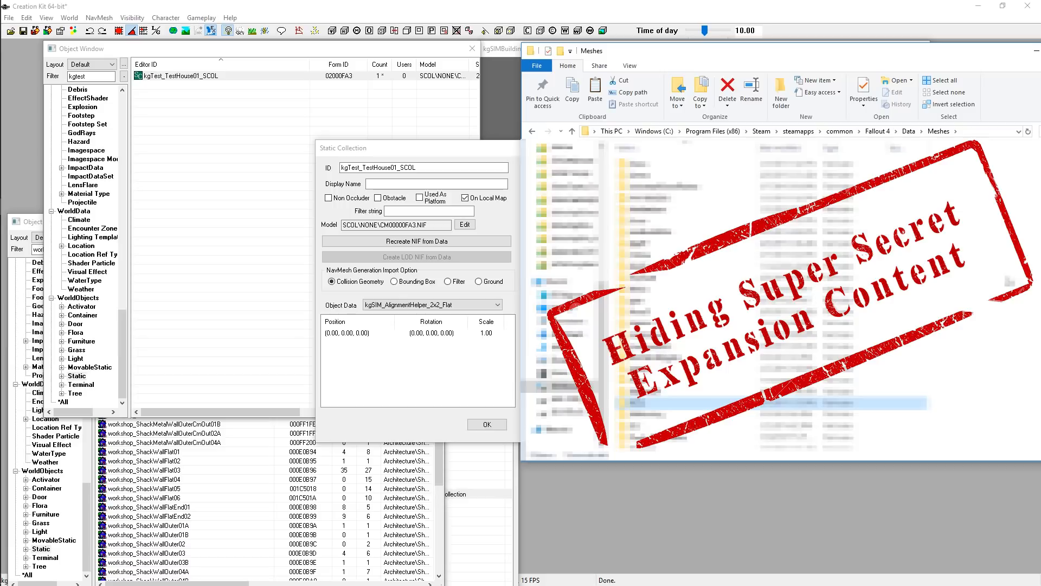
click(783, 95)
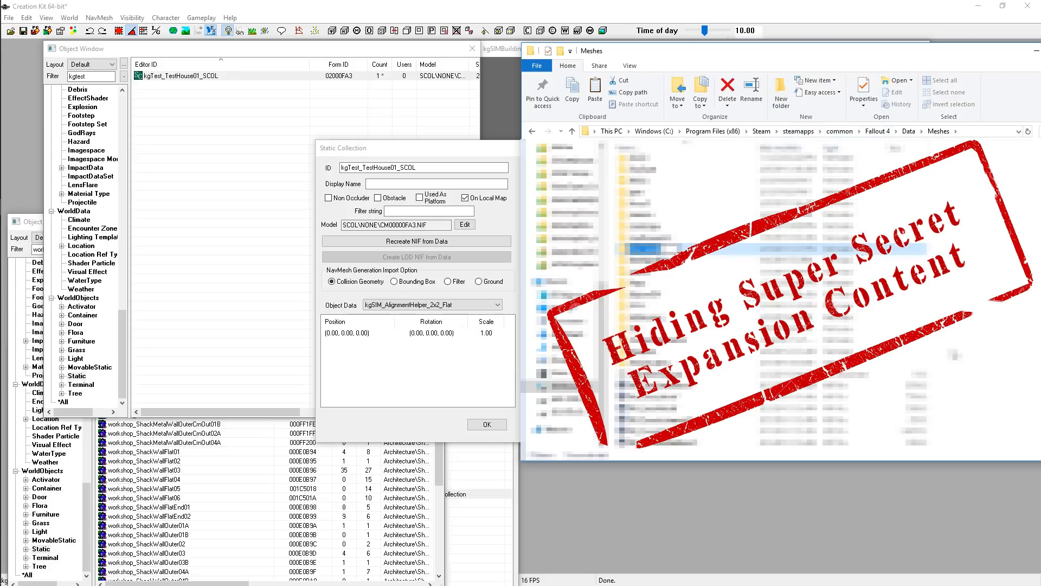
text(kgTest)
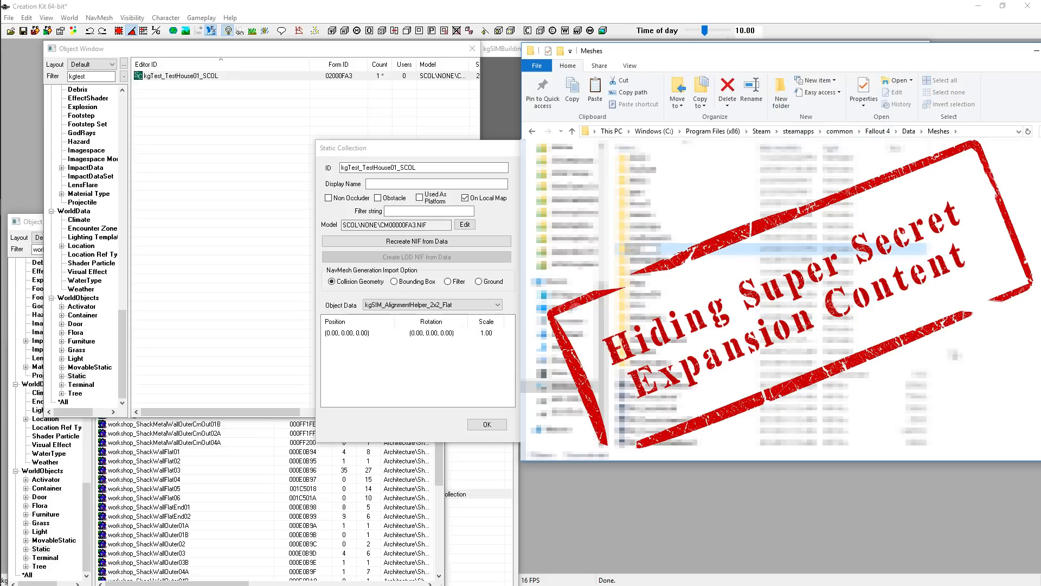
key(Return)
key(Return)
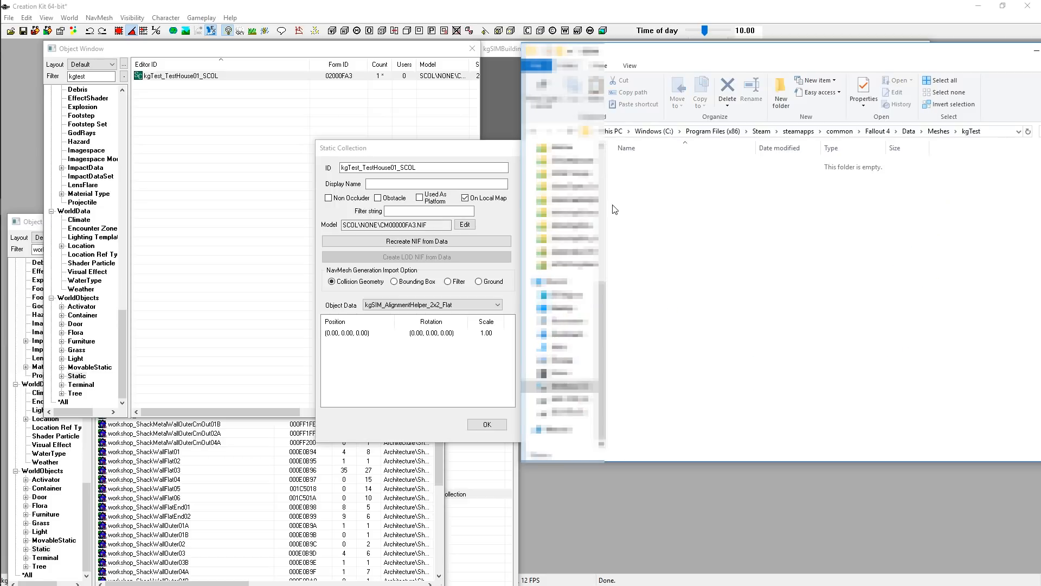
key(ctrl+v)
click(762, 287)
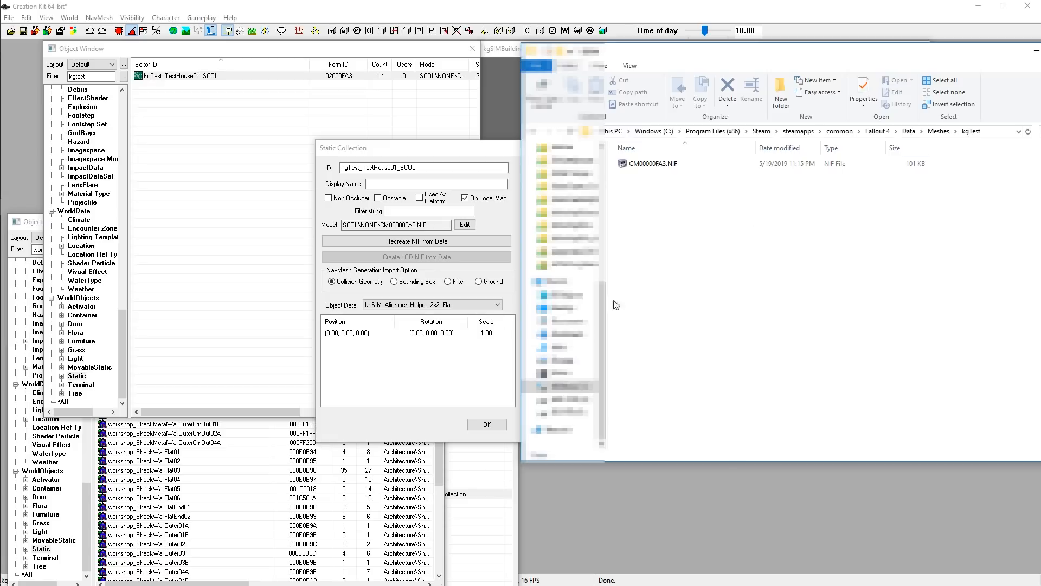
Rename the pasted mesh file as BuildingTest01_Level1.NIF
click(645, 167)
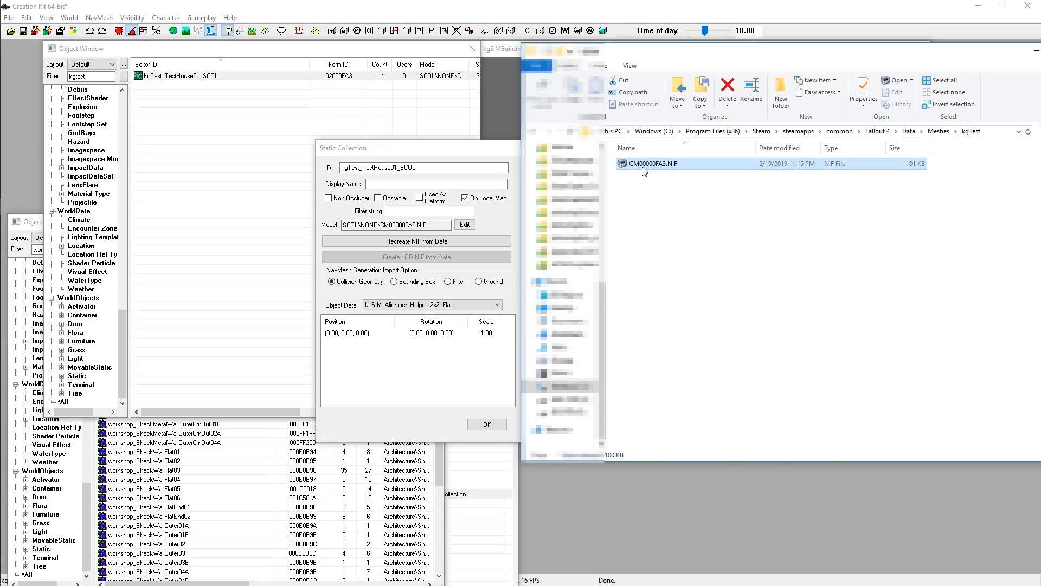
key(F2)
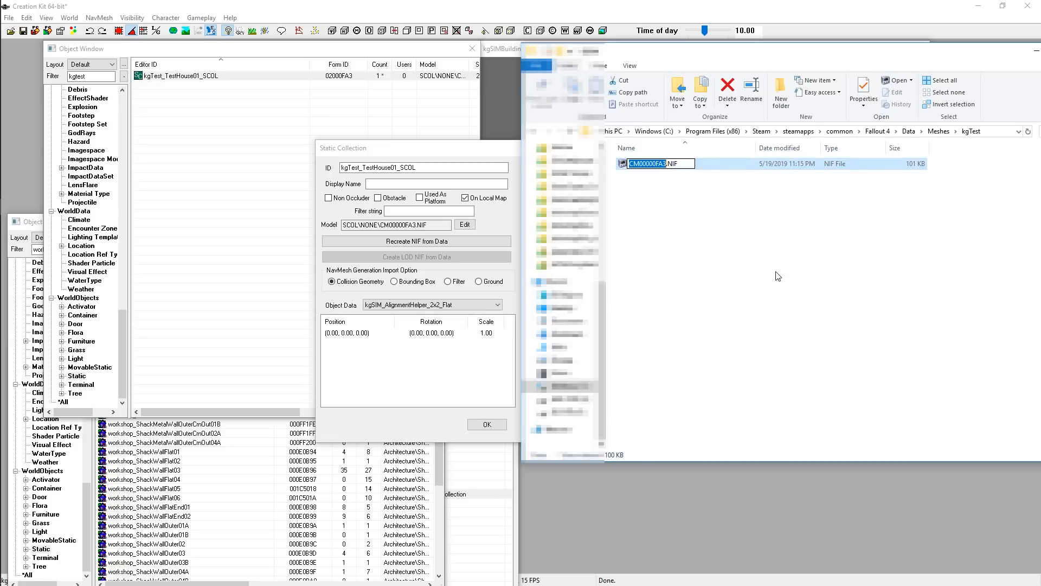
text(Build)
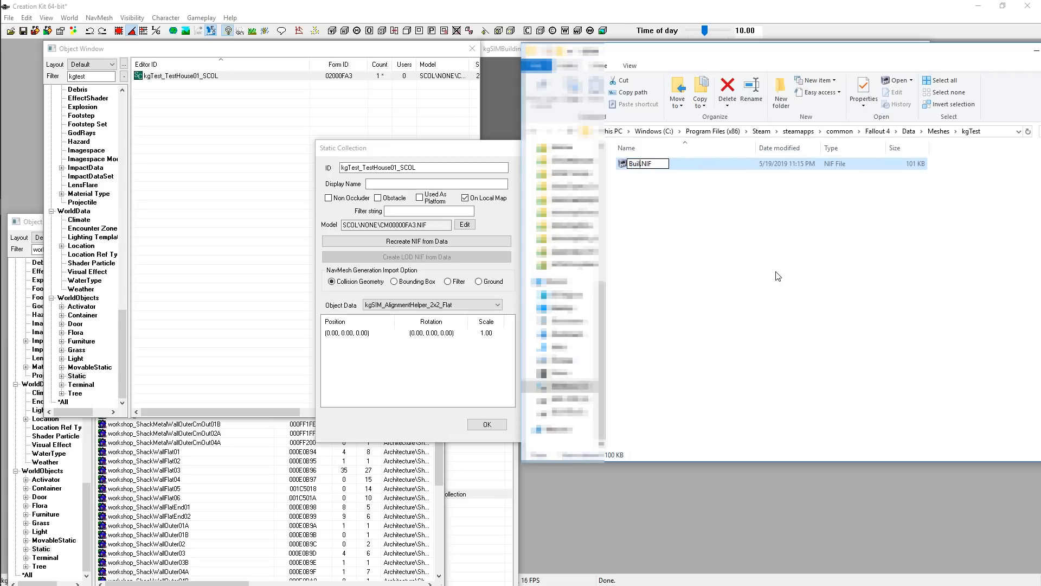
text(ingTest01_Level1)
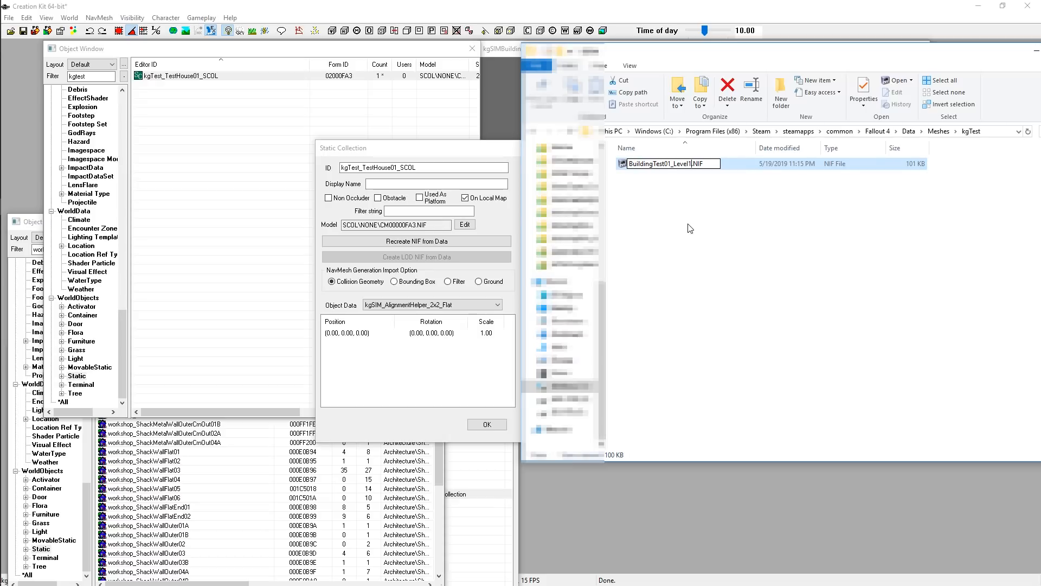
click(666, 202)
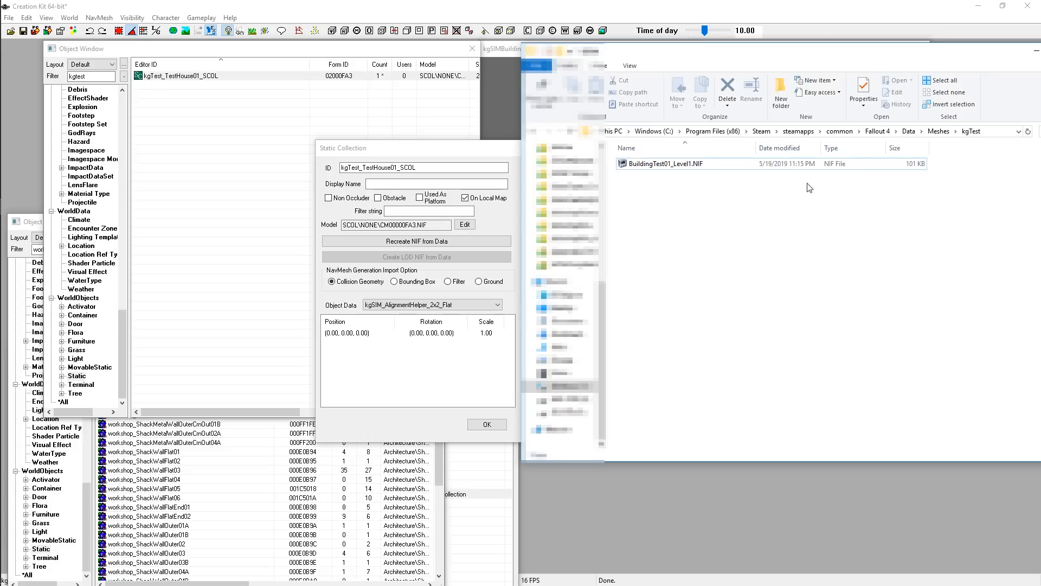
Open BuildingTest01_Level1.NIF in NifSkope to inspect the combined shack mesh
click(642, 165)
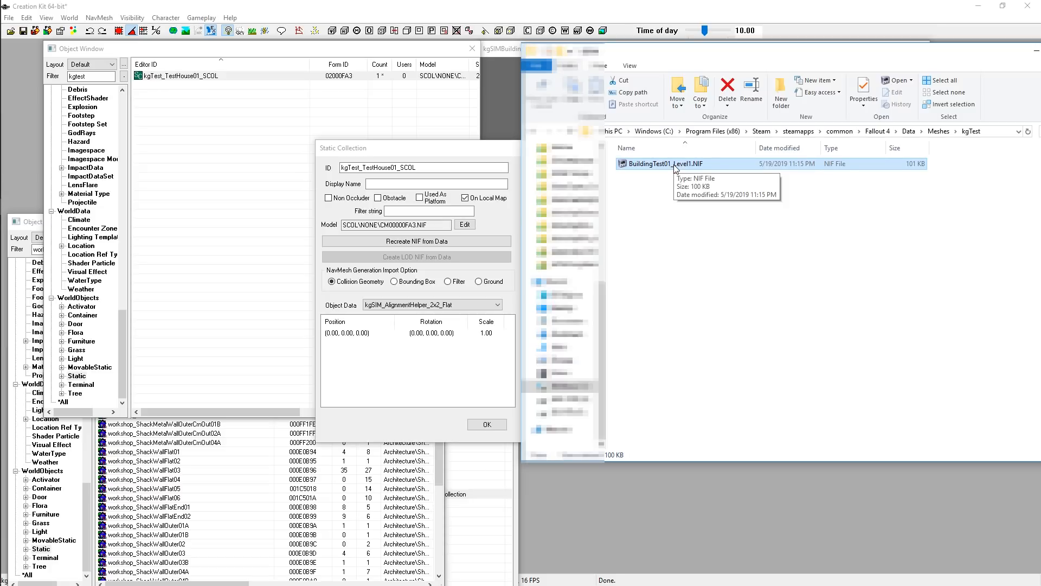
click(710, 225)
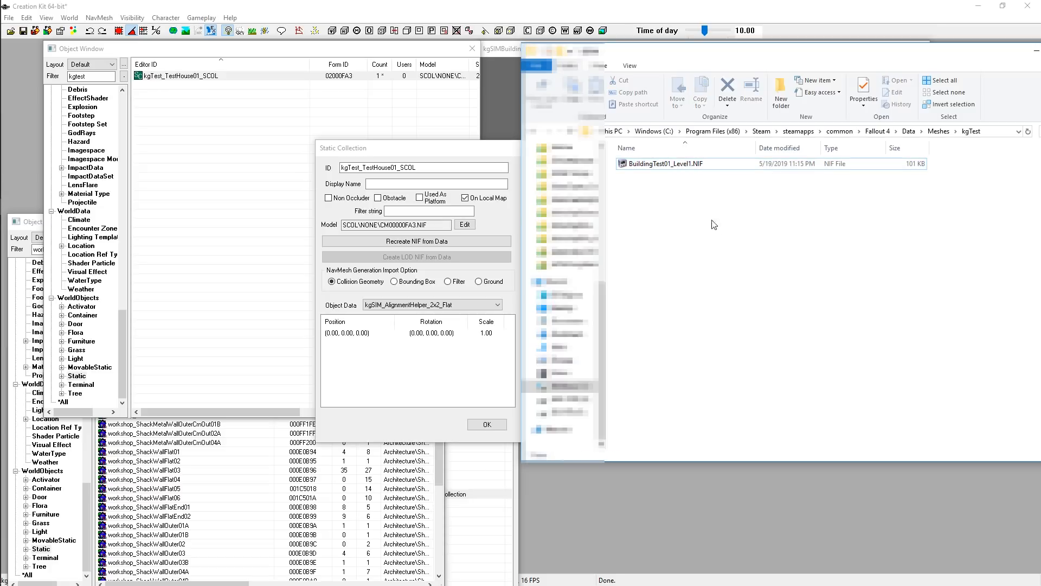
double_click(650, 163)
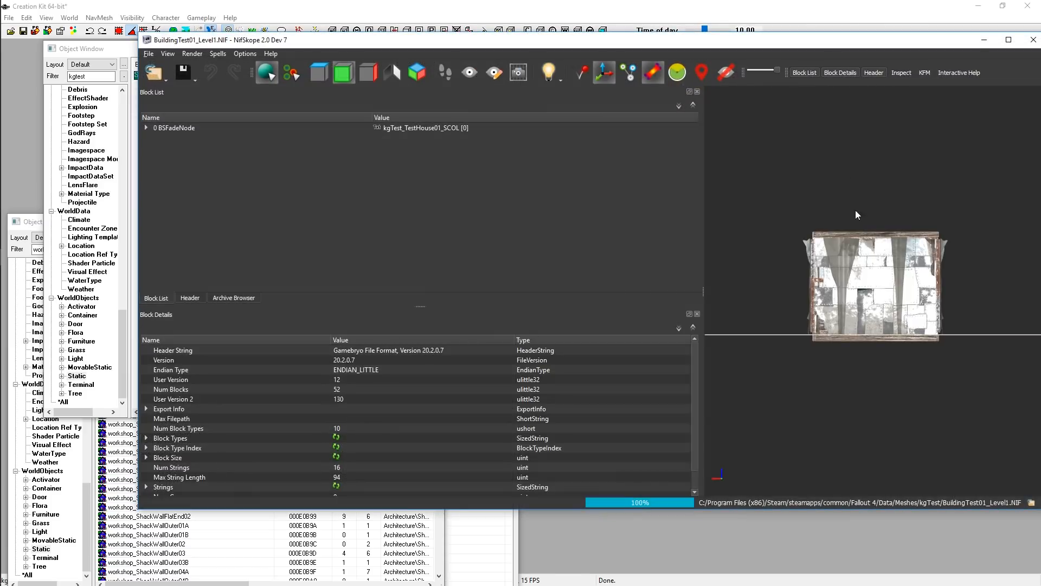
drag(856, 212, 949, 236)
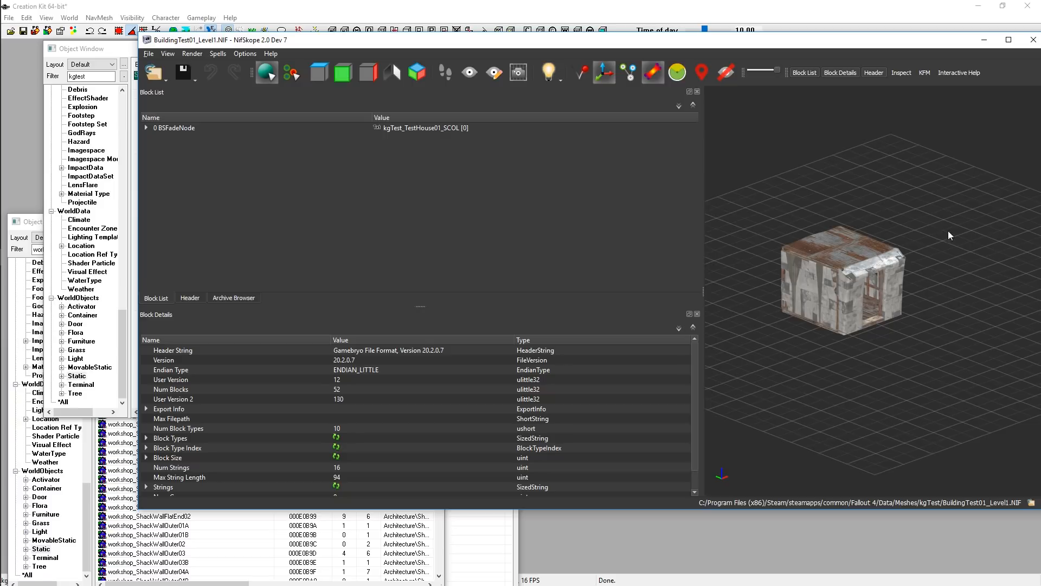
drag(802, 189, 841, 223)
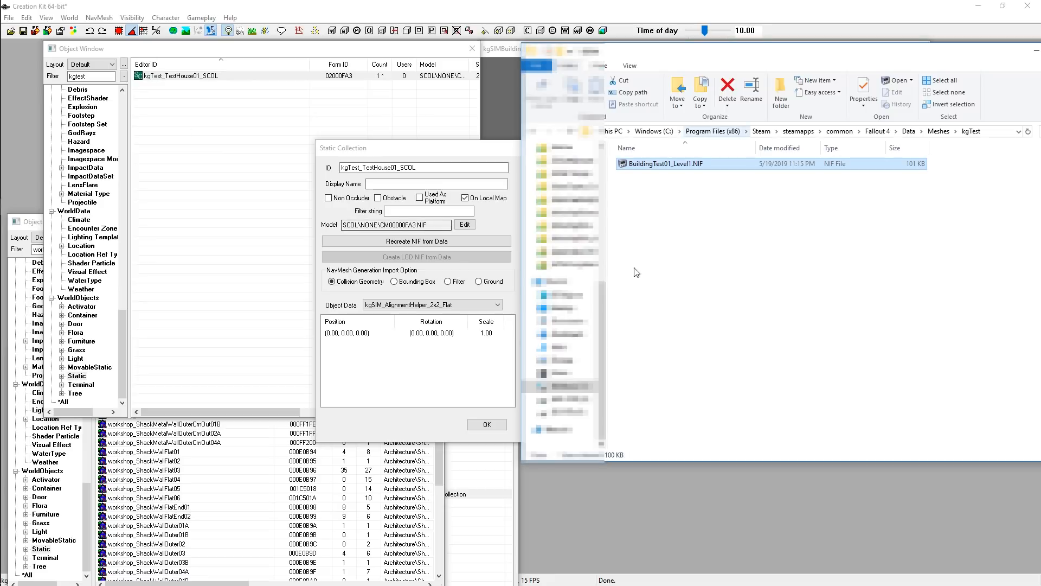
Return to the Creation Kit and close the Static Collection dialog with OK
click(636, 272)
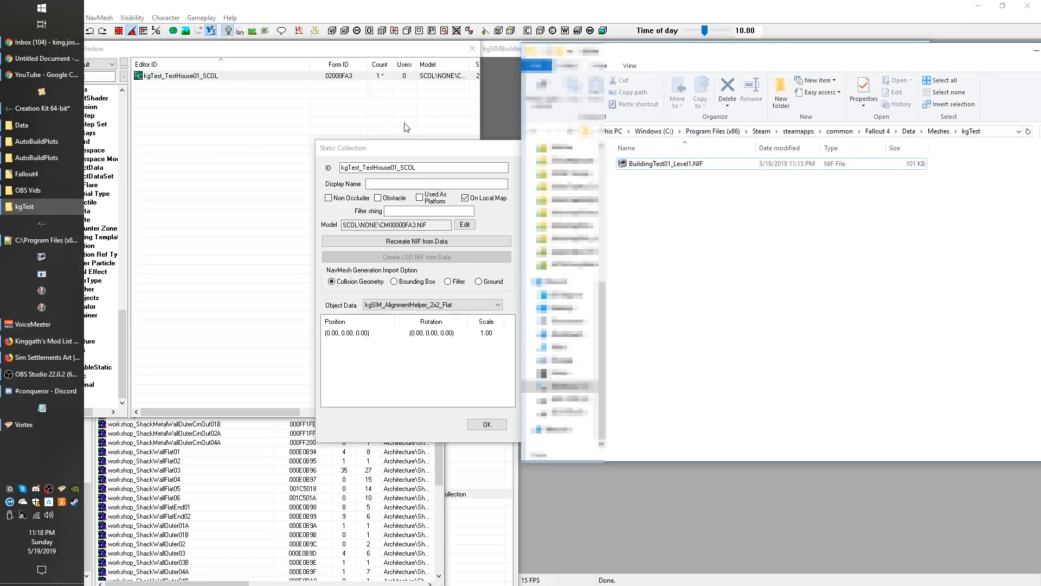
click(431, 161)
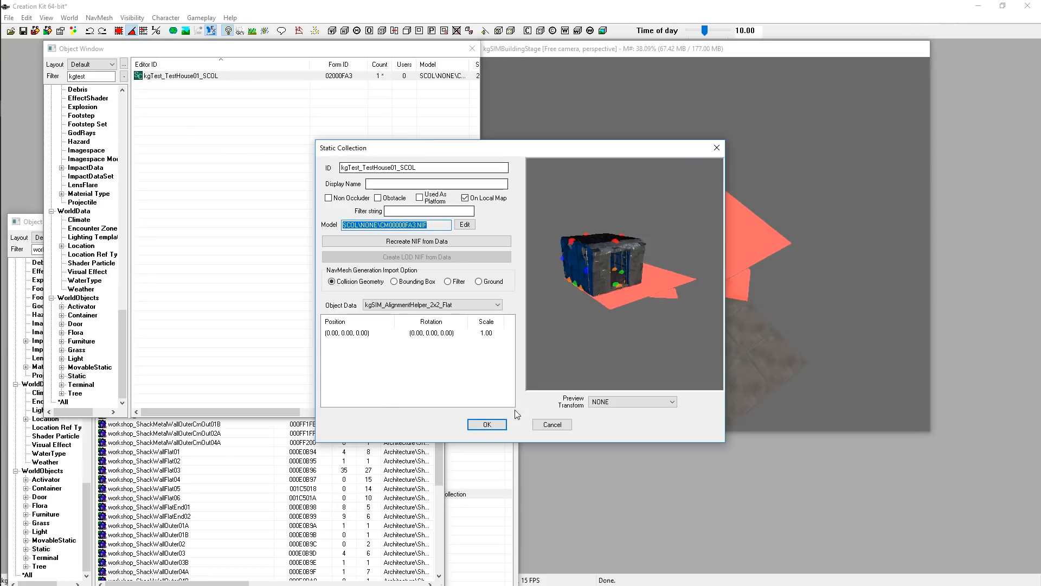
click(487, 424)
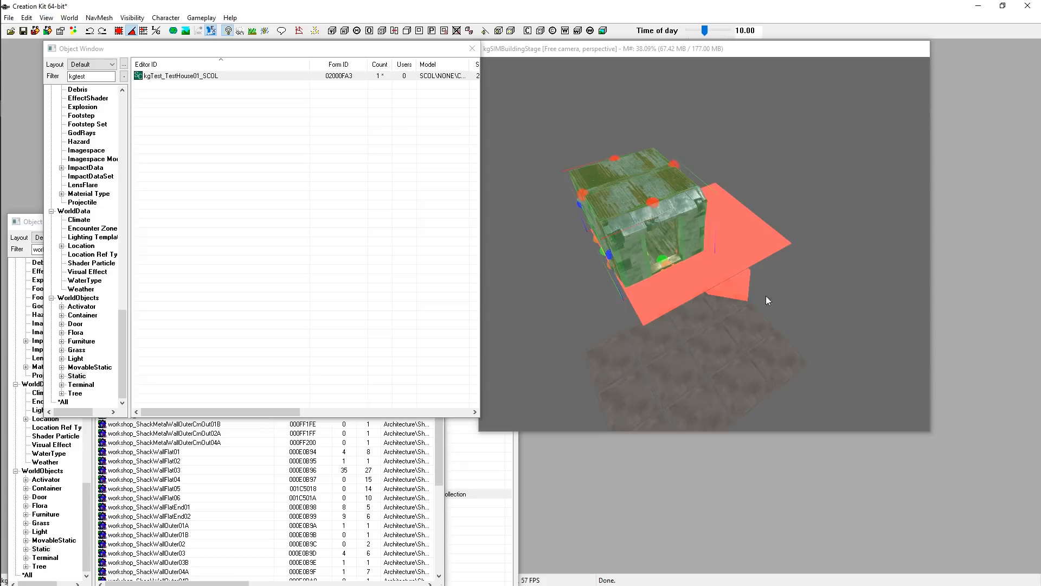
Create a new Static object with ID kgTest_TestHouse01 and display name Test House
click(239, 174)
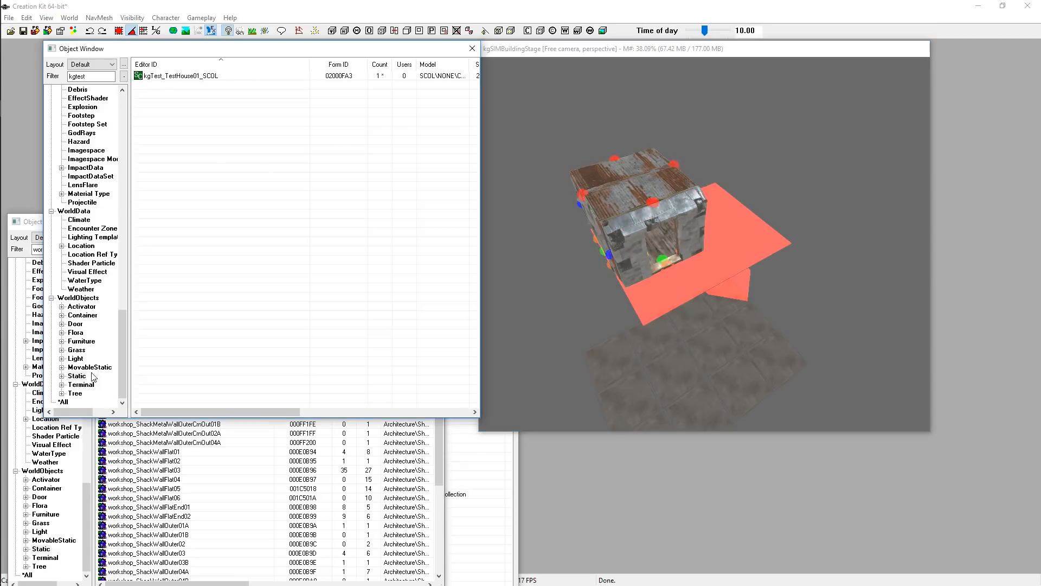
click(76, 299)
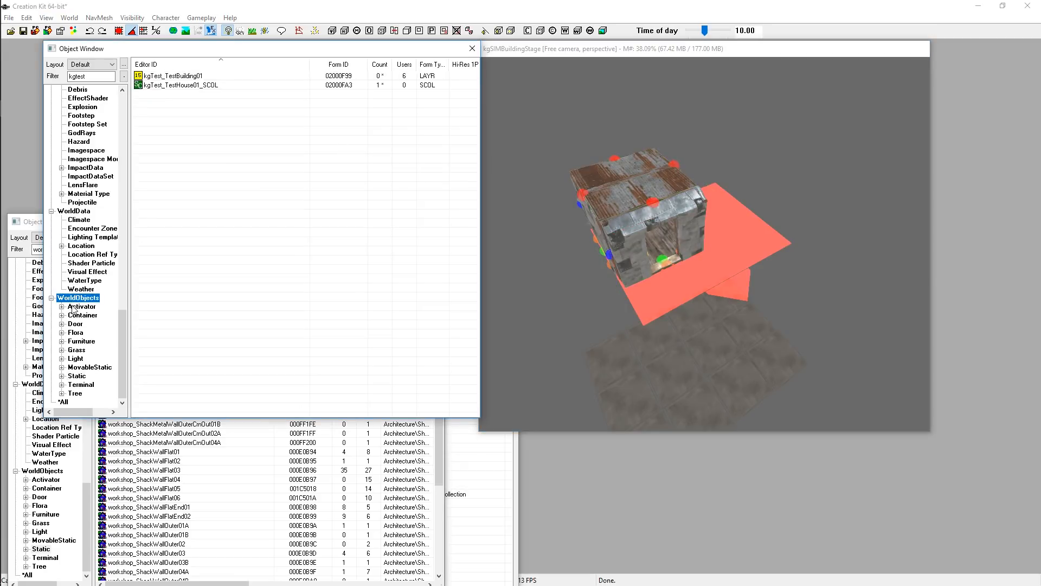
click(78, 376)
right_click(175, 100)
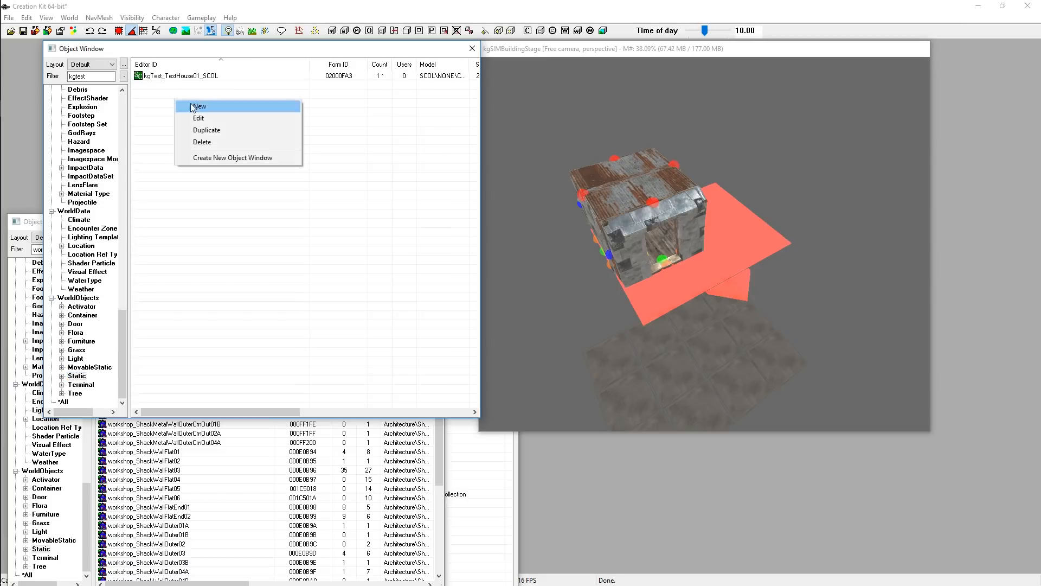
click(206, 111)
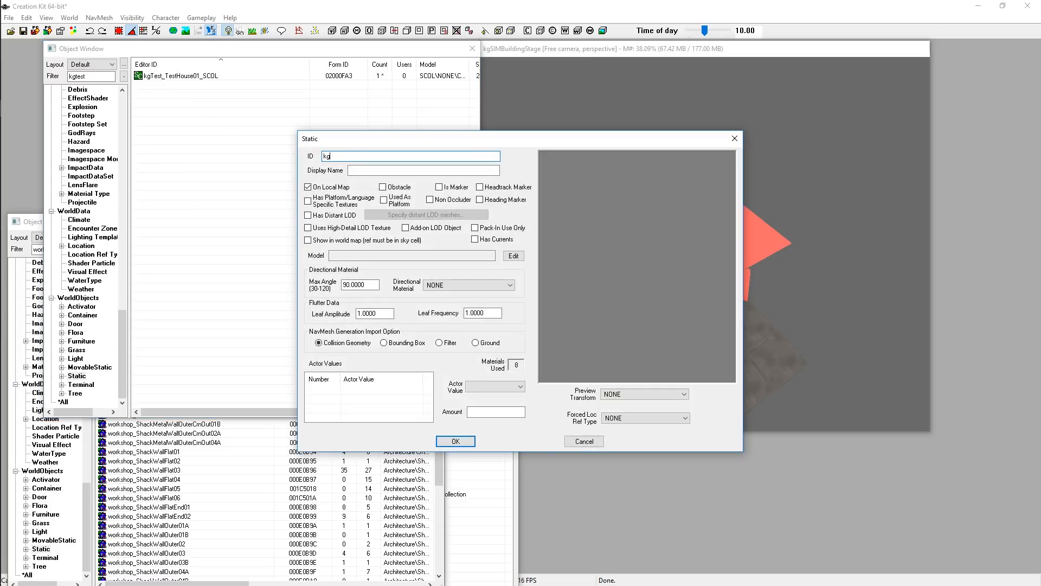
text(kgTest_TestHouse01)
click(392, 171)
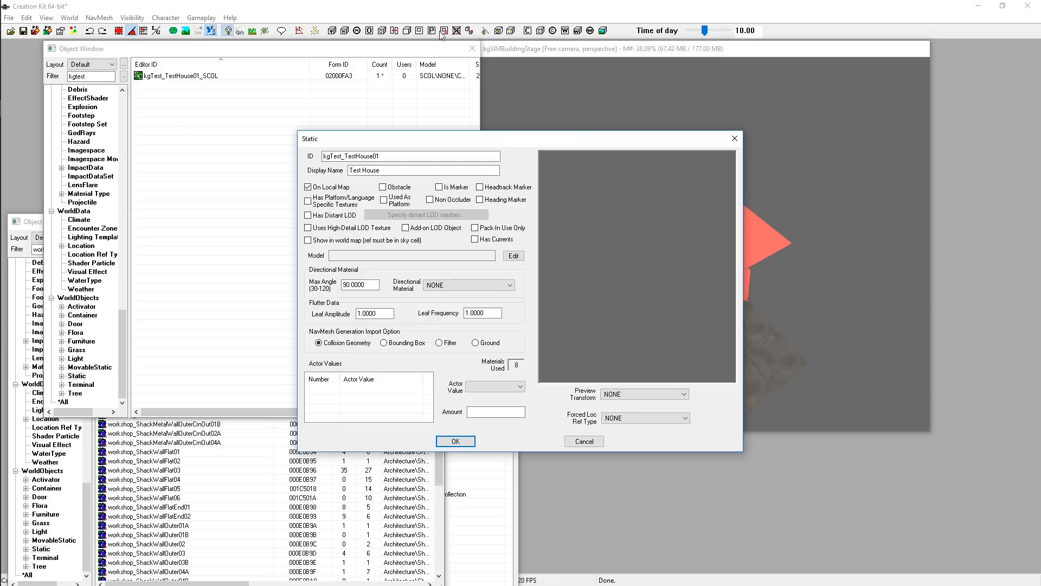
drag(493, 140, 471, 126)
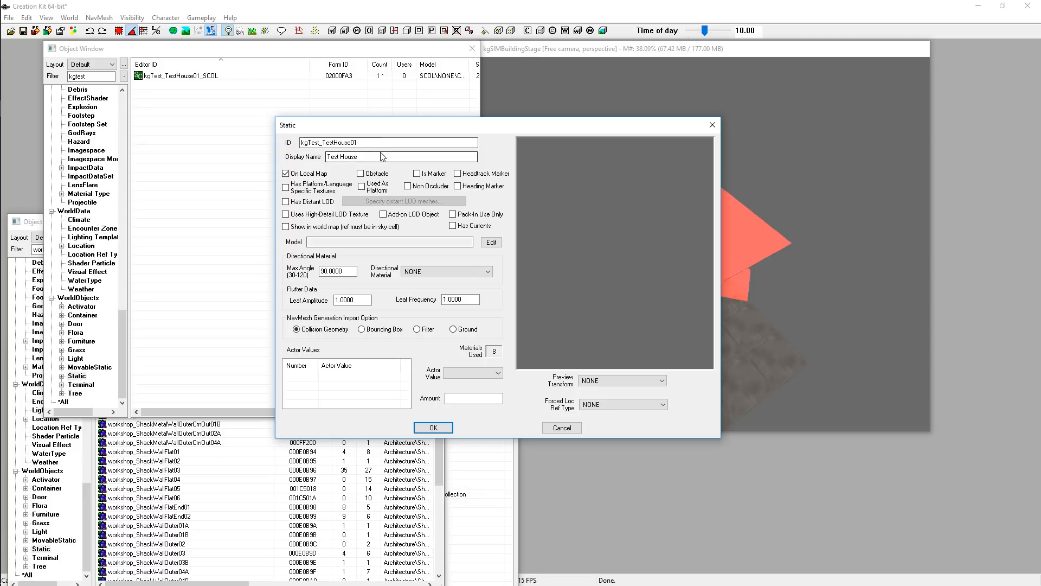
click(359, 157)
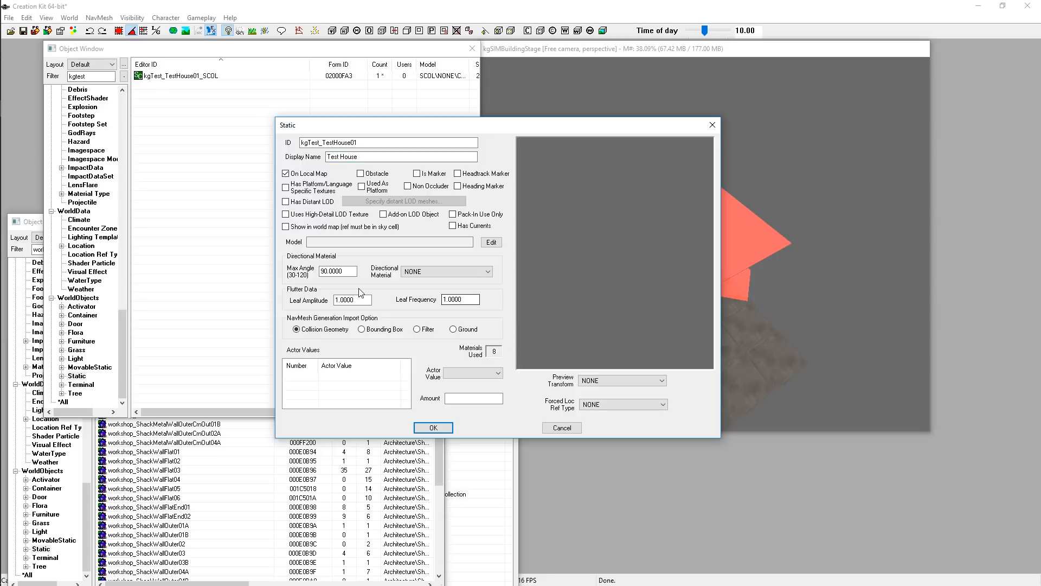
Set the new static's model to kgTest\BuildingTest01_Level1.NIF
click(494, 242)
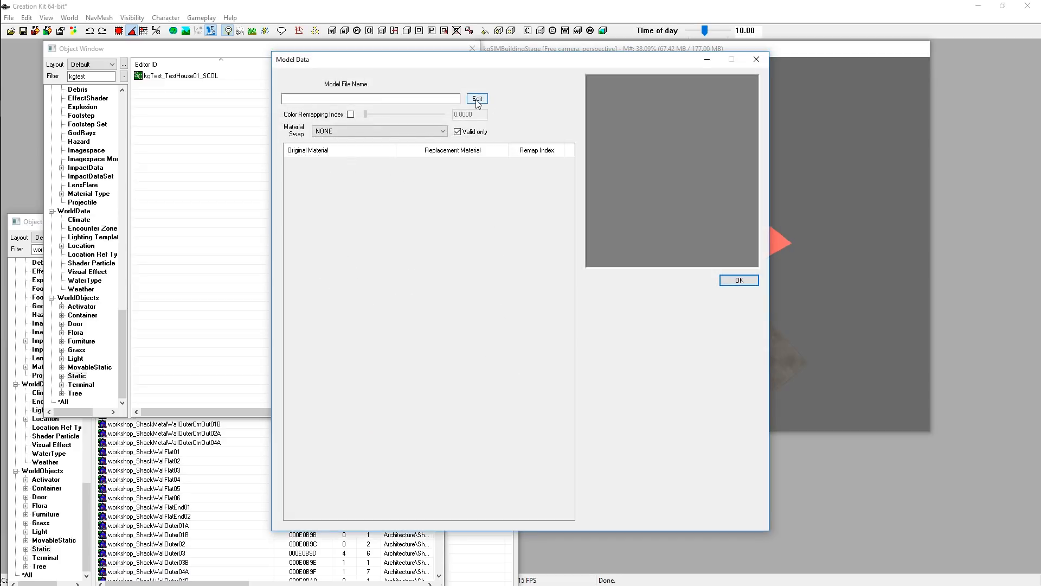
click(477, 99)
scroll(422, 236, down, 2)
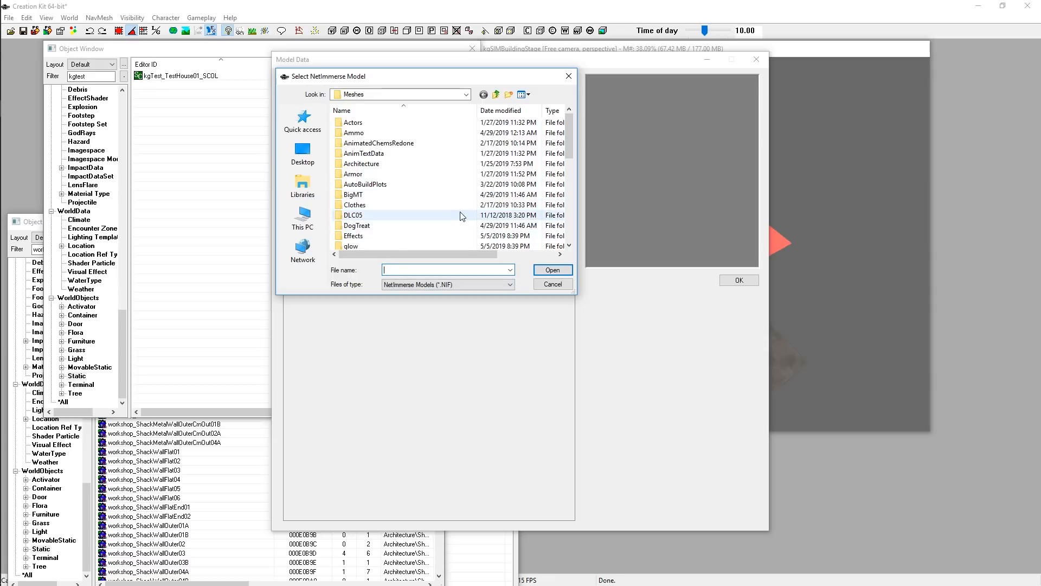
double_click(399, 214)
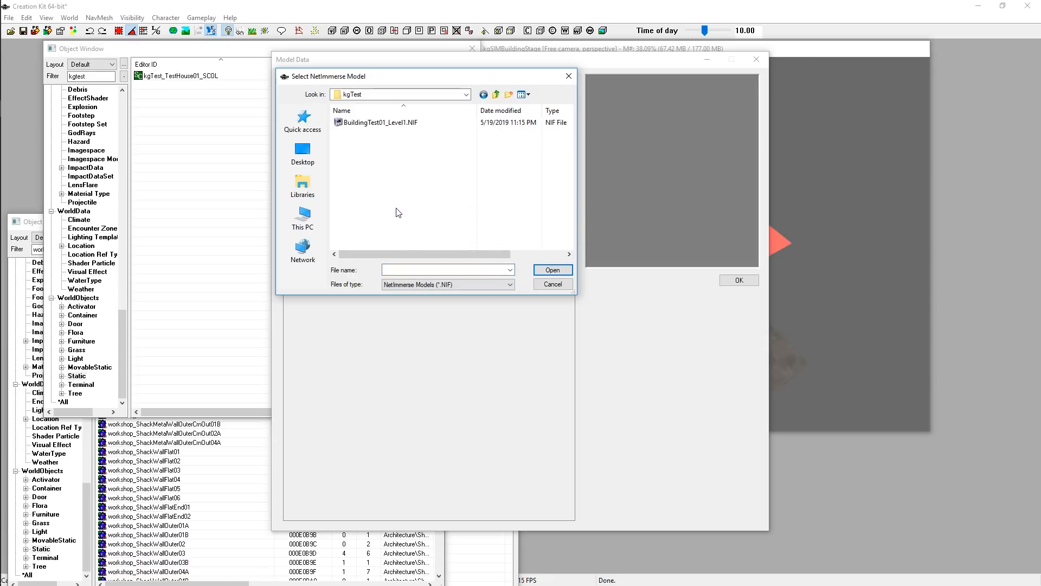
drag(423, 76, 405, 130)
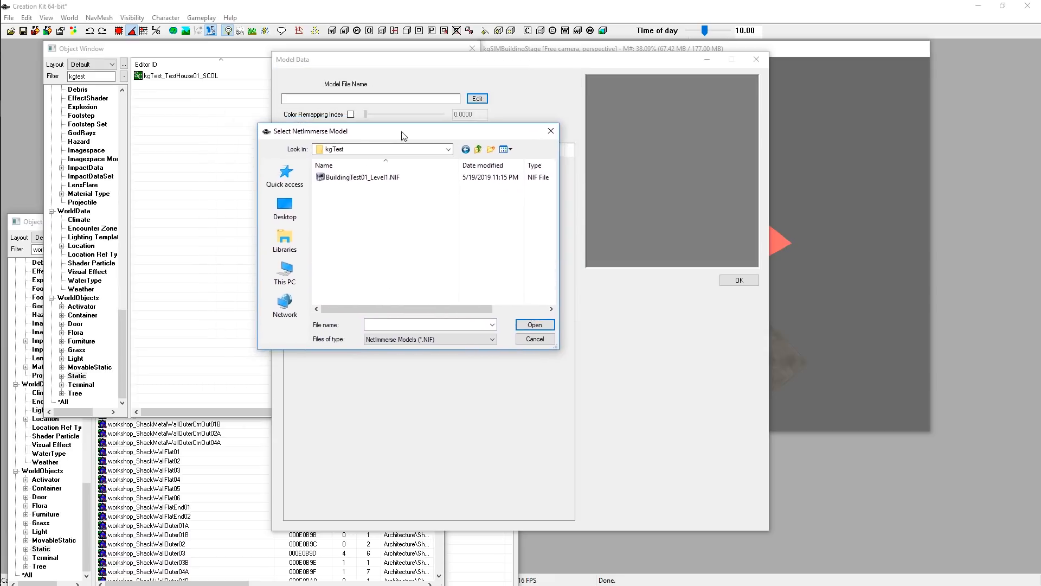
double_click(350, 177)
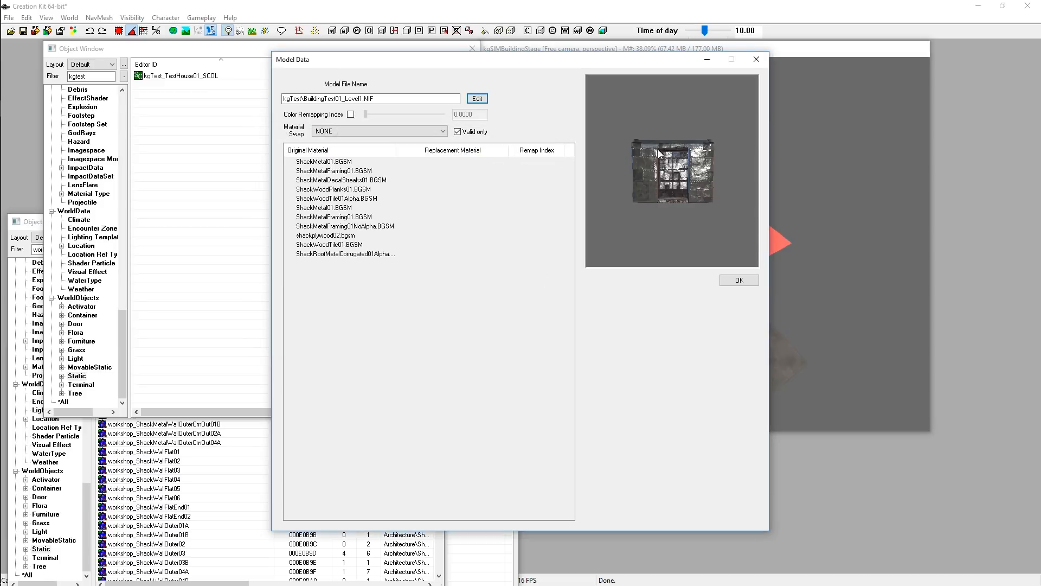
Confirm the model data and save the new static kgTest_TestHouse01
drag(639, 129, 671, 147)
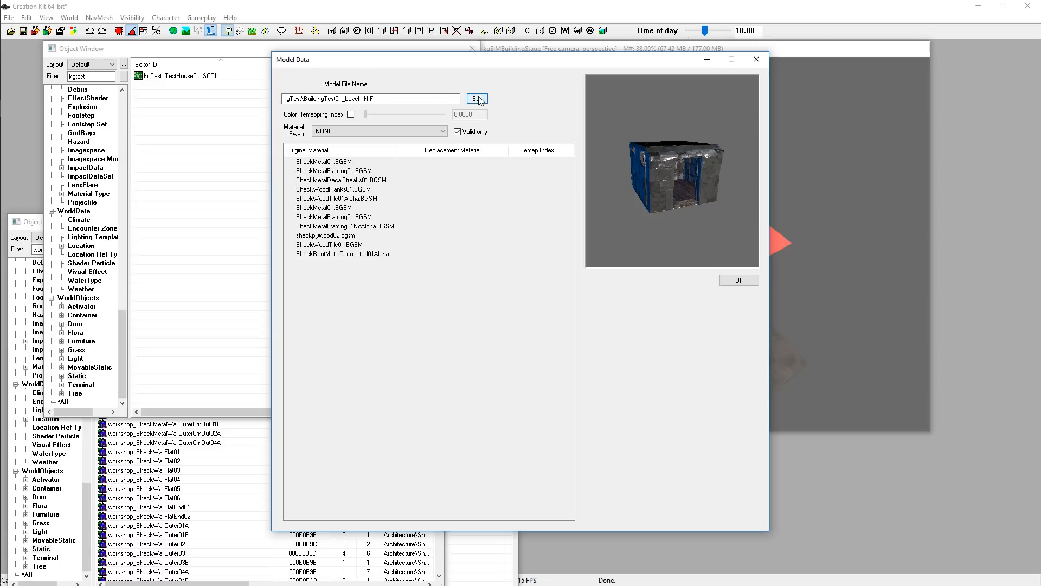
click(313, 99)
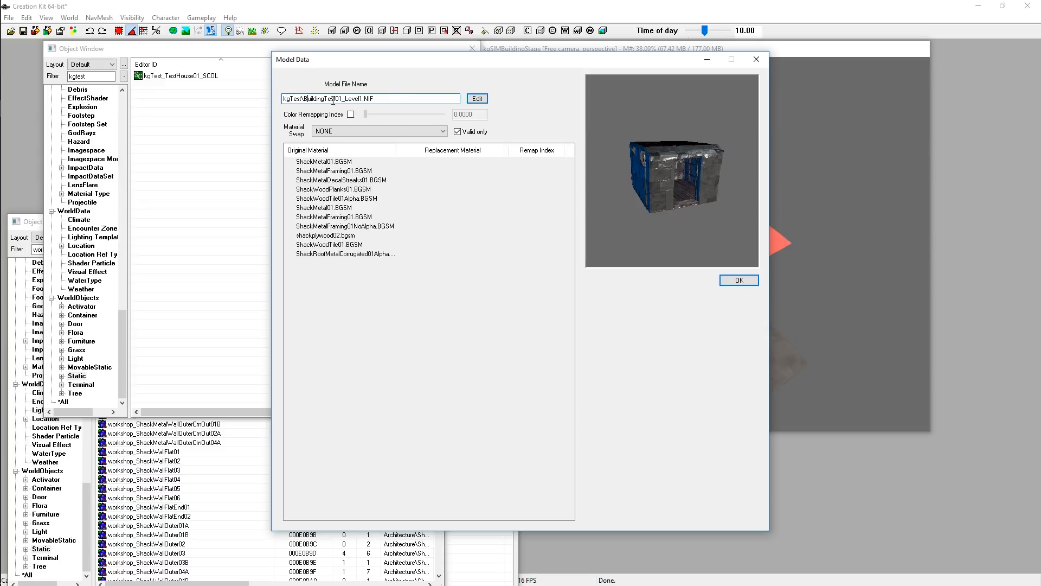
drag(409, 97, 283, 93)
mouse_move(695, 153)
mouse_down()
mouse_move(733, 150)
mouse_move(690, 167)
mouse_up()
click(739, 280)
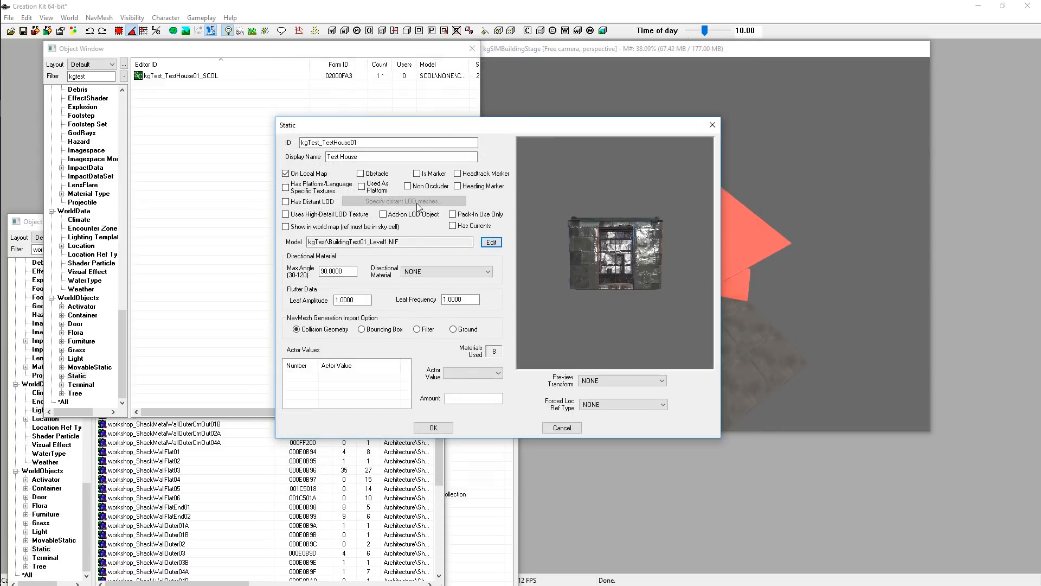
drag(575, 206, 587, 228)
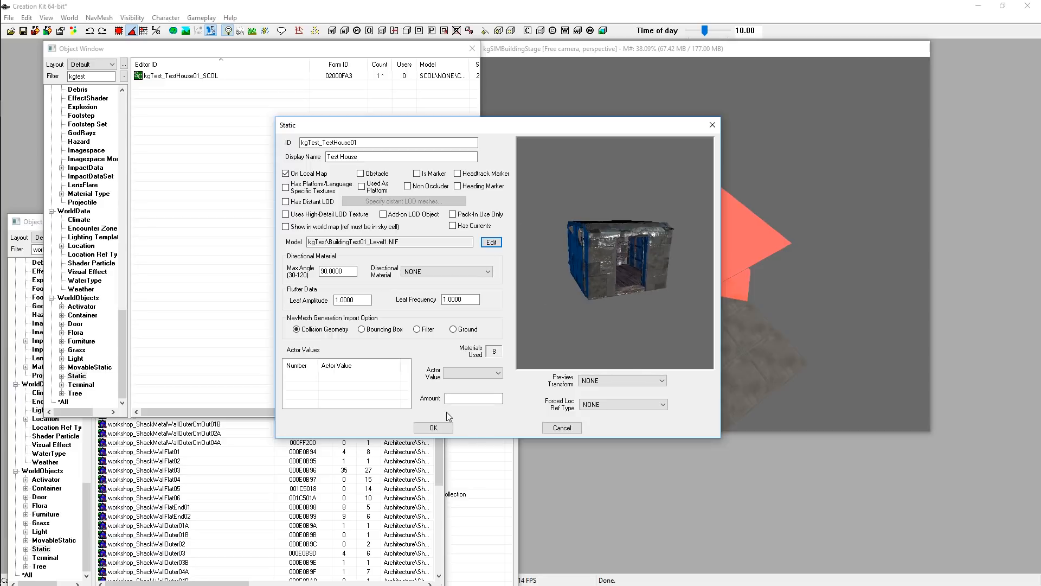
click(433, 428)
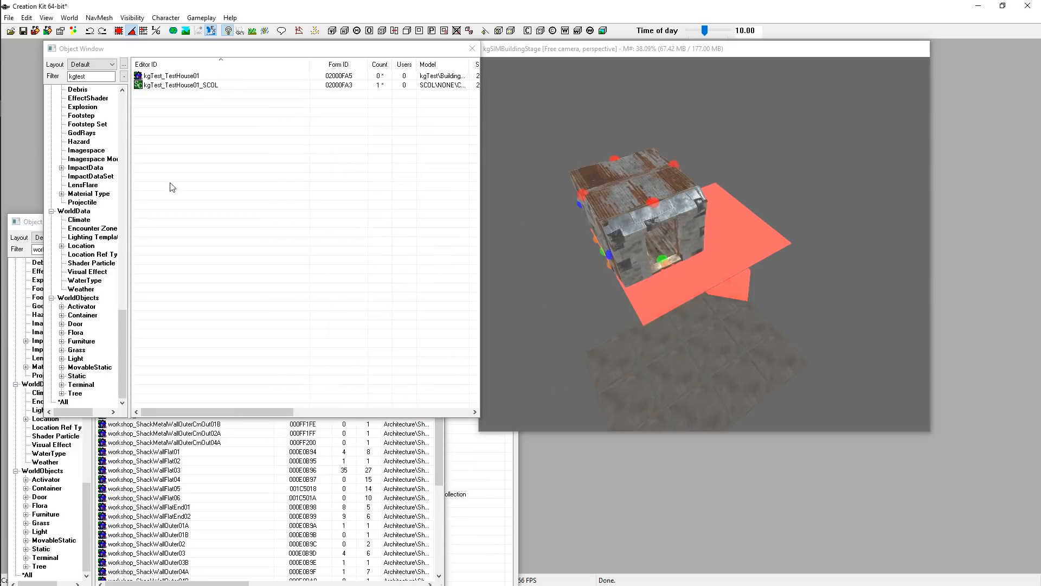
Examine the kgTest_TestHouse01 static and the static collection entries in the object list
click(245, 161)
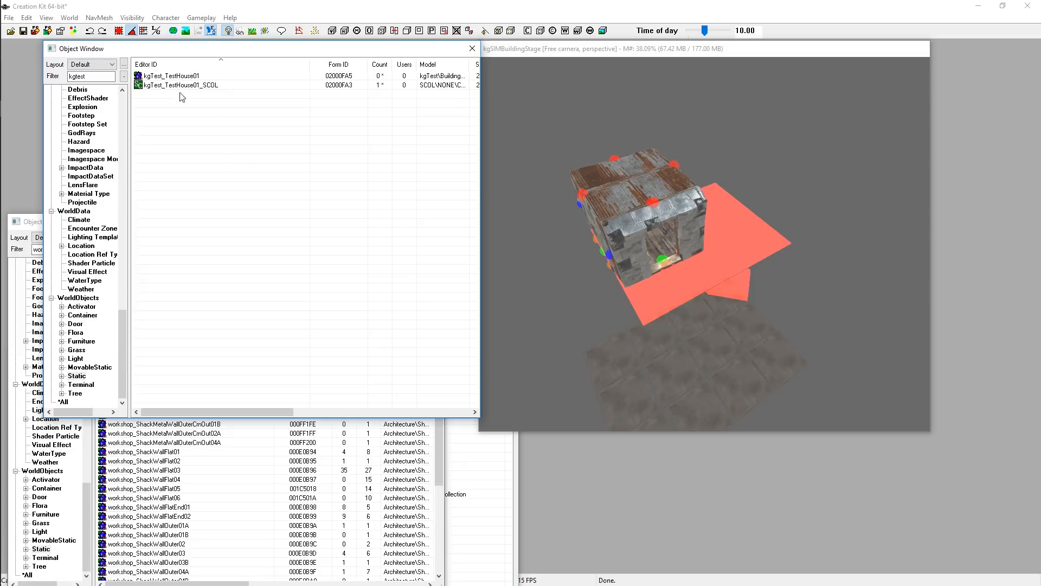
click(173, 78)
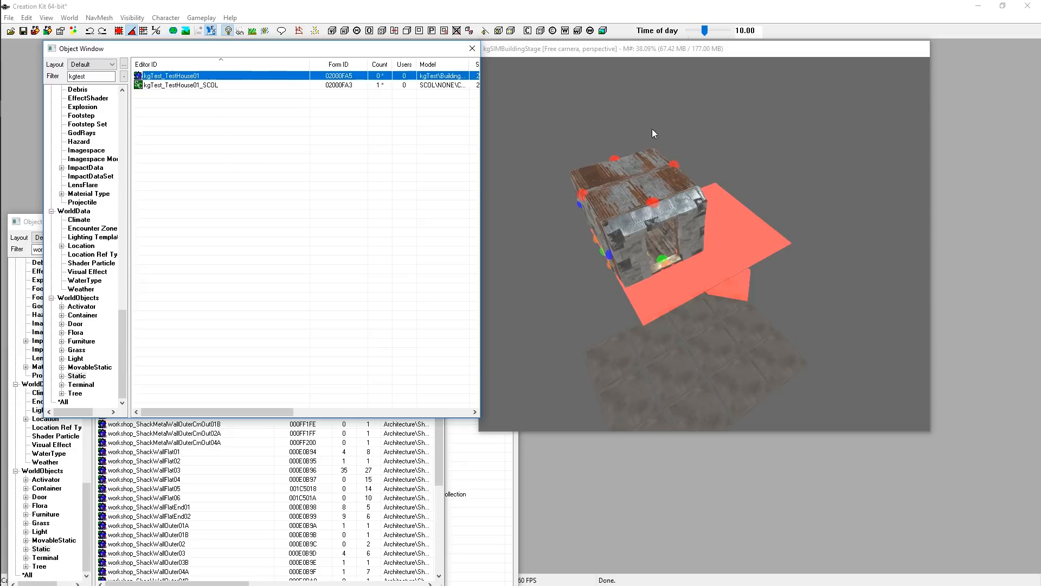
click(657, 202)
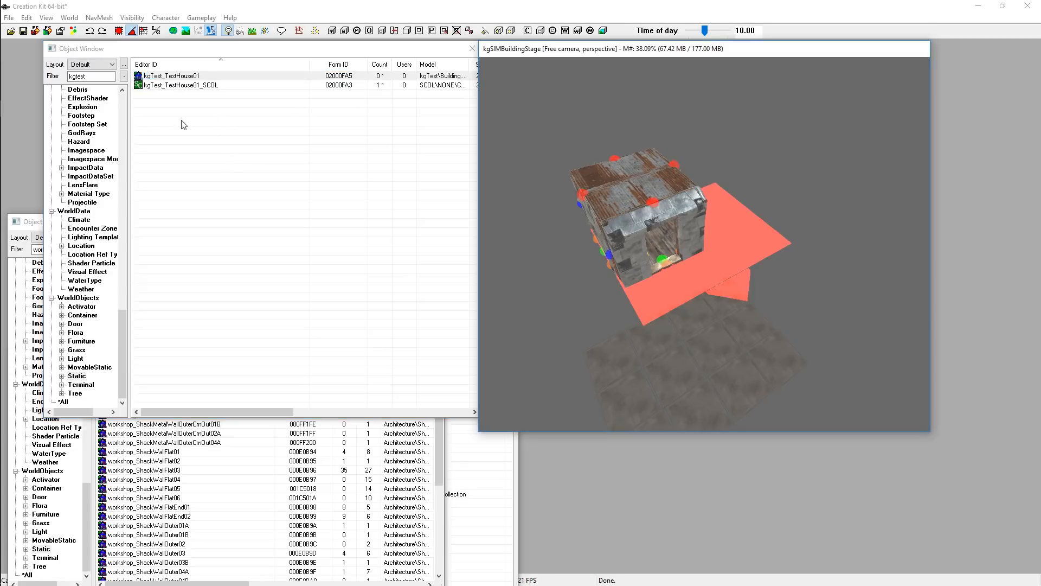
click(214, 143)
click(175, 75)
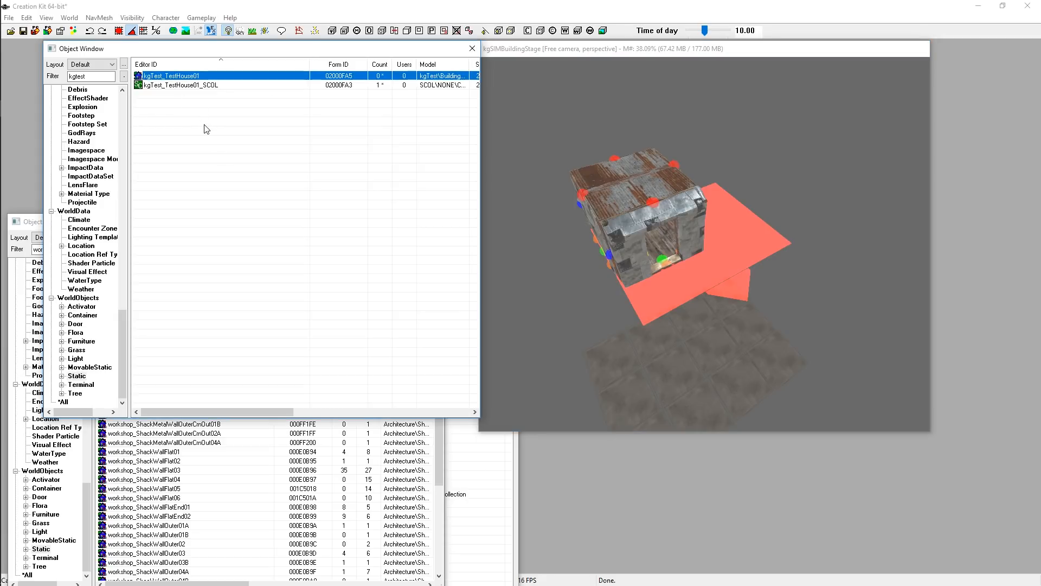
click(205, 125)
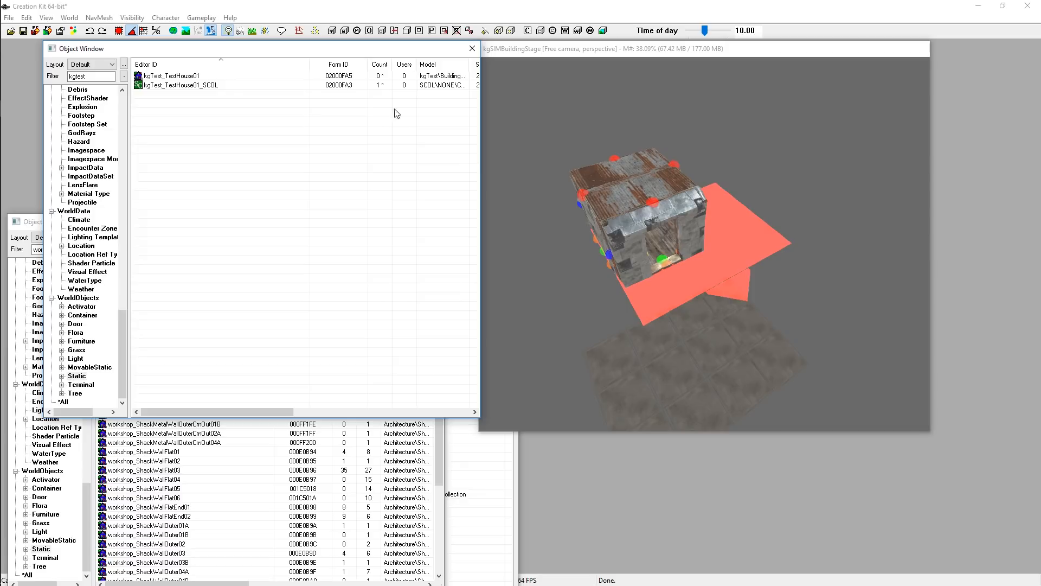
click(174, 85)
click(252, 166)
click(590, 127)
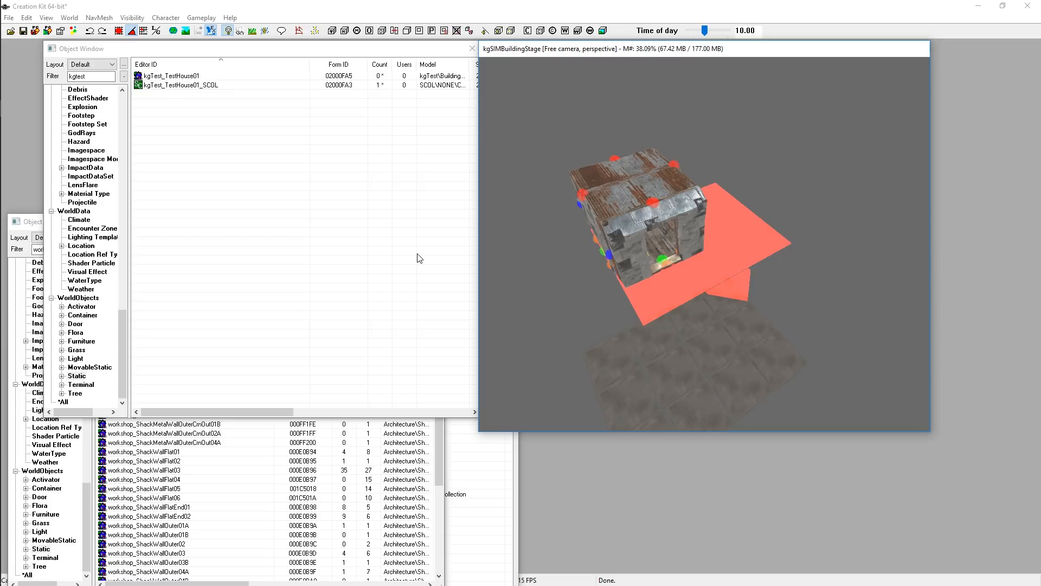
click(189, 85)
click(178, 76)
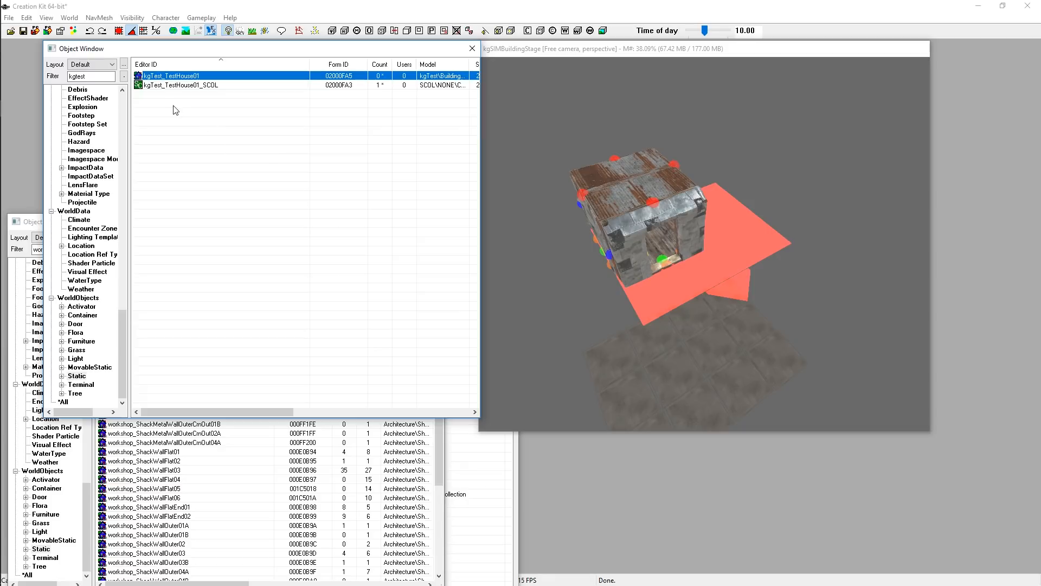
click(179, 87)
click(196, 116)
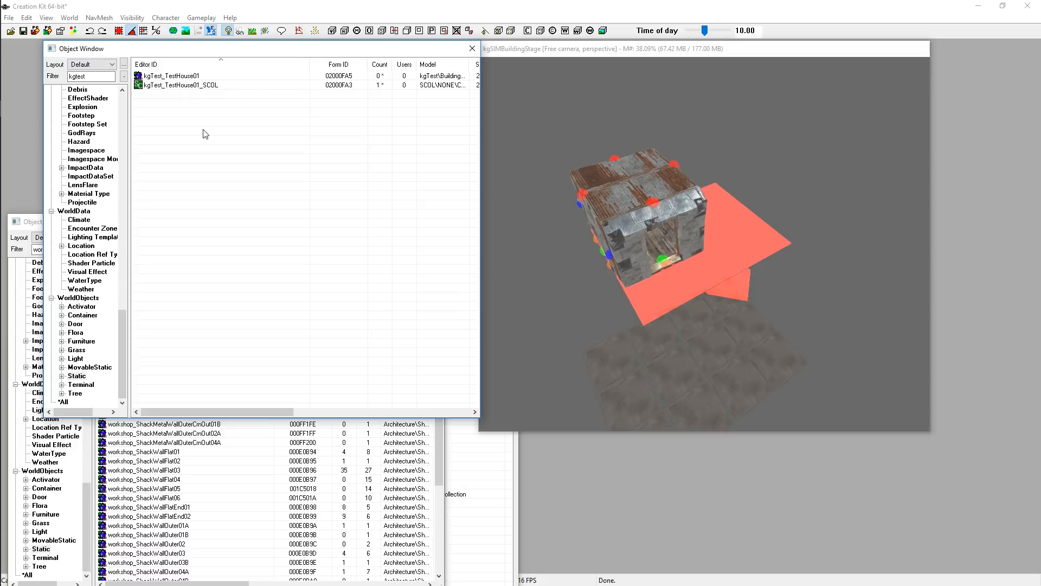
click(166, 77)
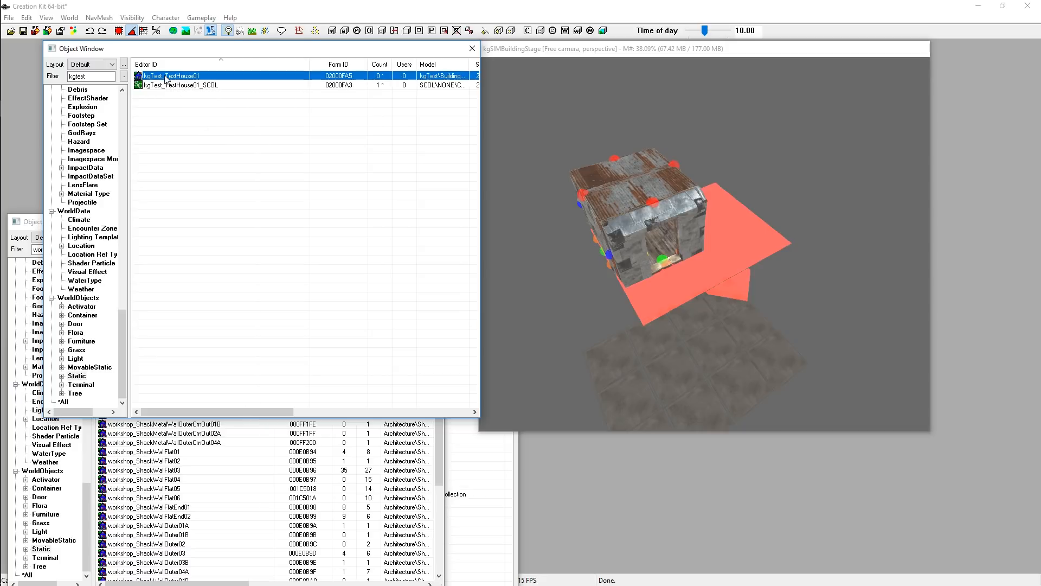
click(243, 131)
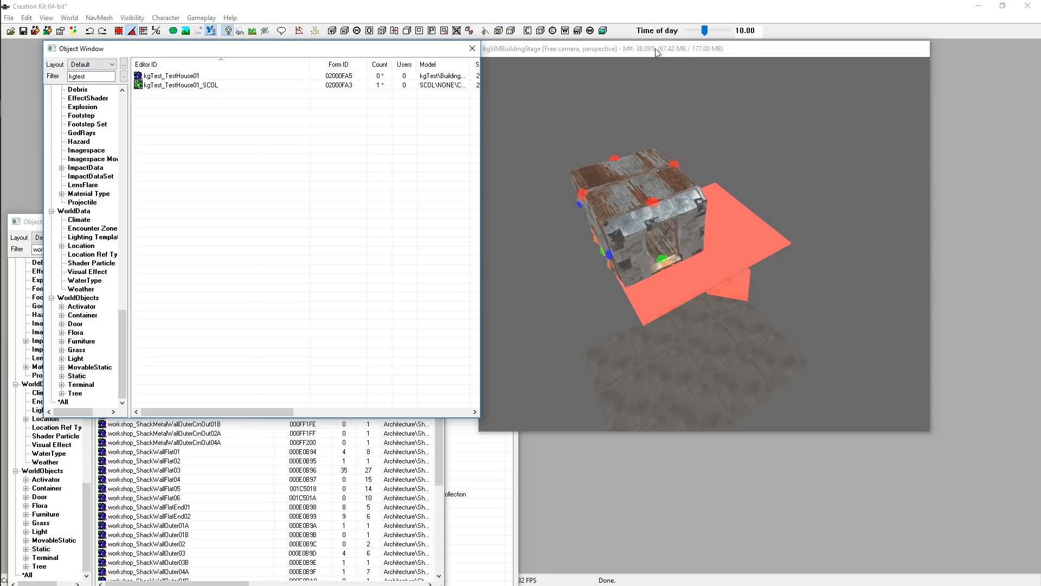
drag(655, 48, 744, 83)
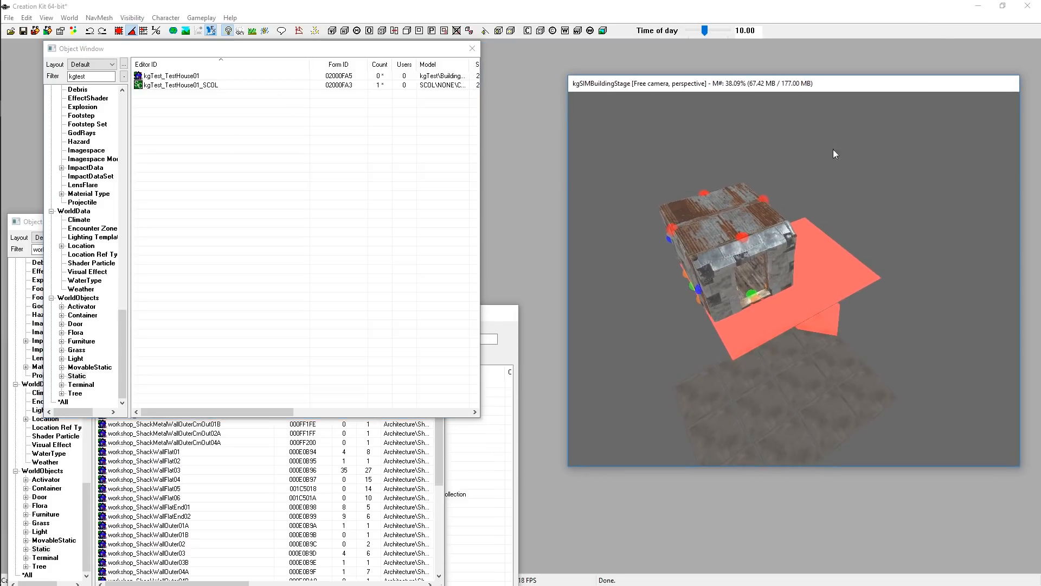
click(177, 86)
click(208, 133)
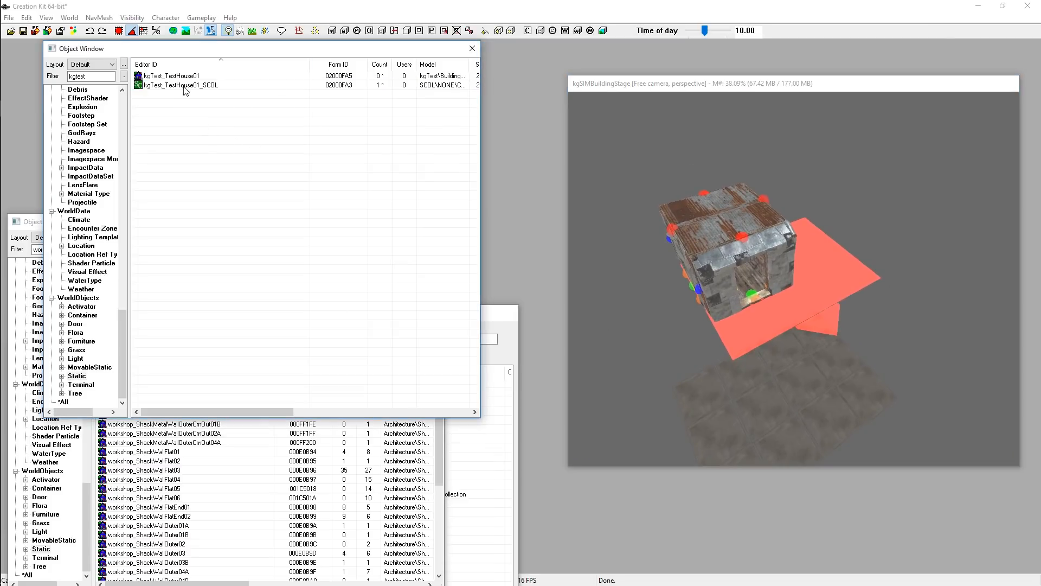
click(167, 74)
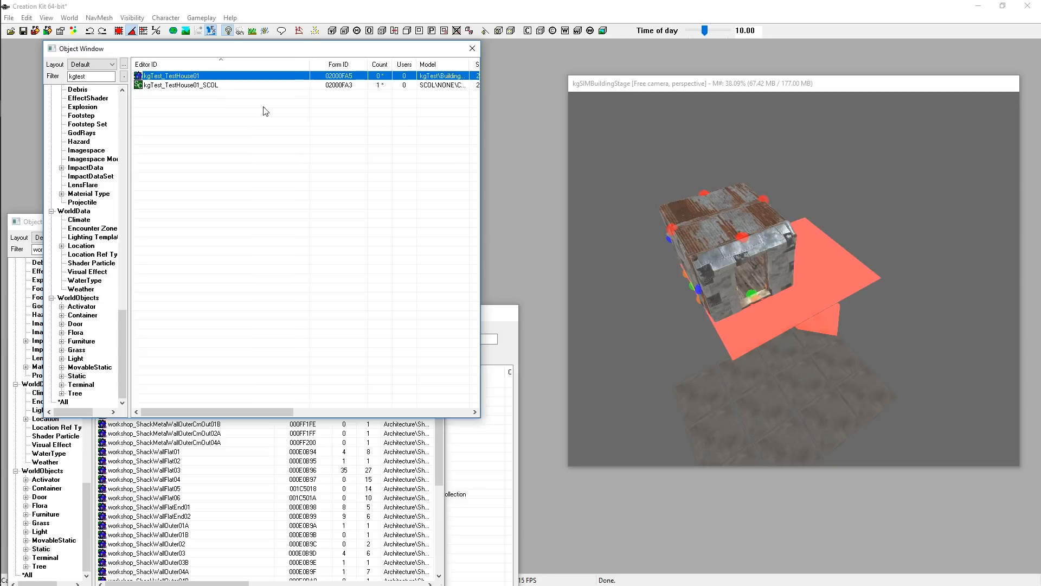
drag(220, 47, 793, 53)
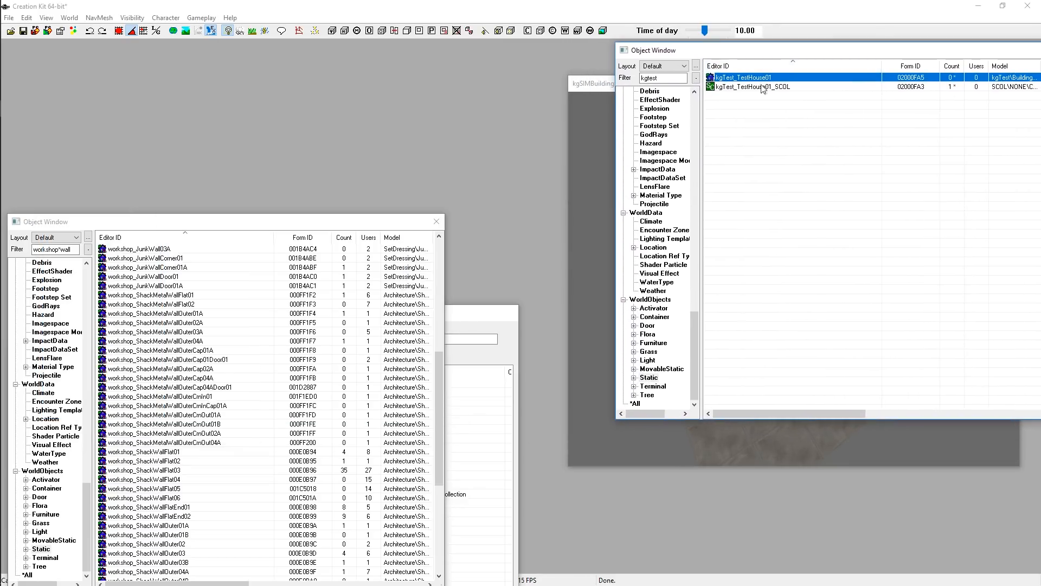
drag(583, 87, 556, 147)
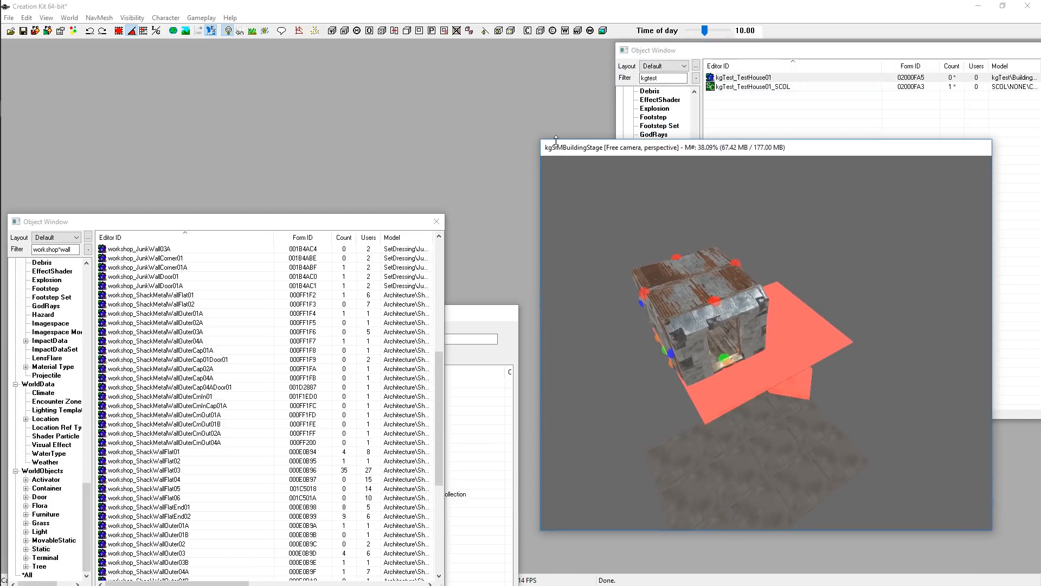
click(792, 111)
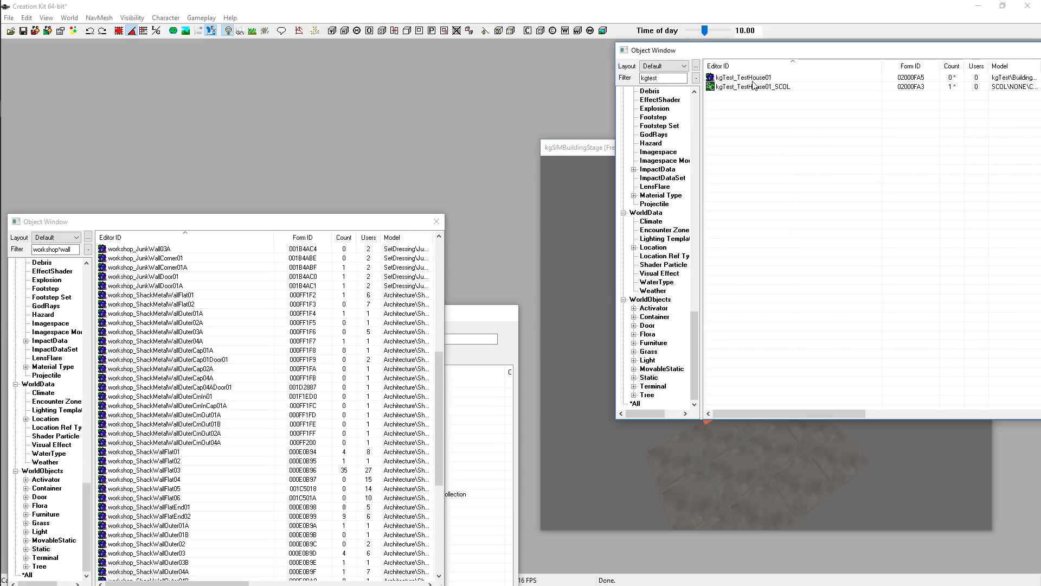
click(752, 78)
click(781, 137)
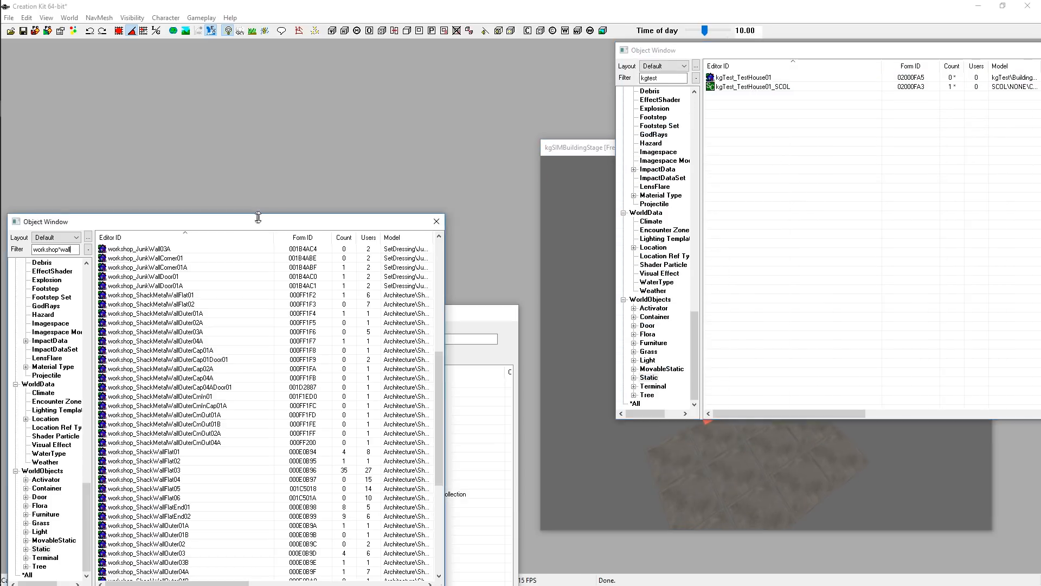
drag(216, 224, 249, 80)
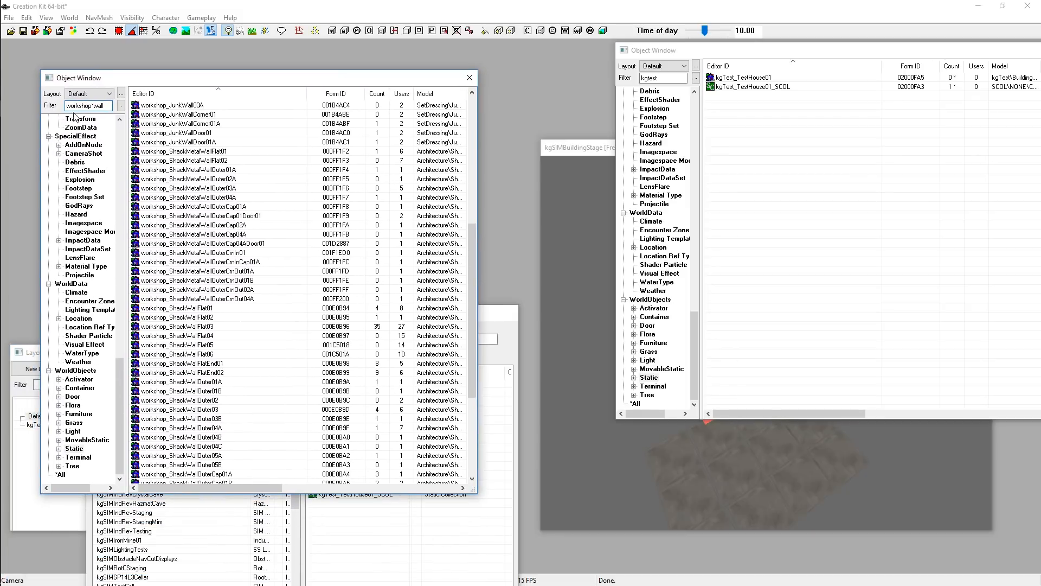
Filter the MiscItem object list for kgsim*template entries
scroll(74, 407, up, 20)
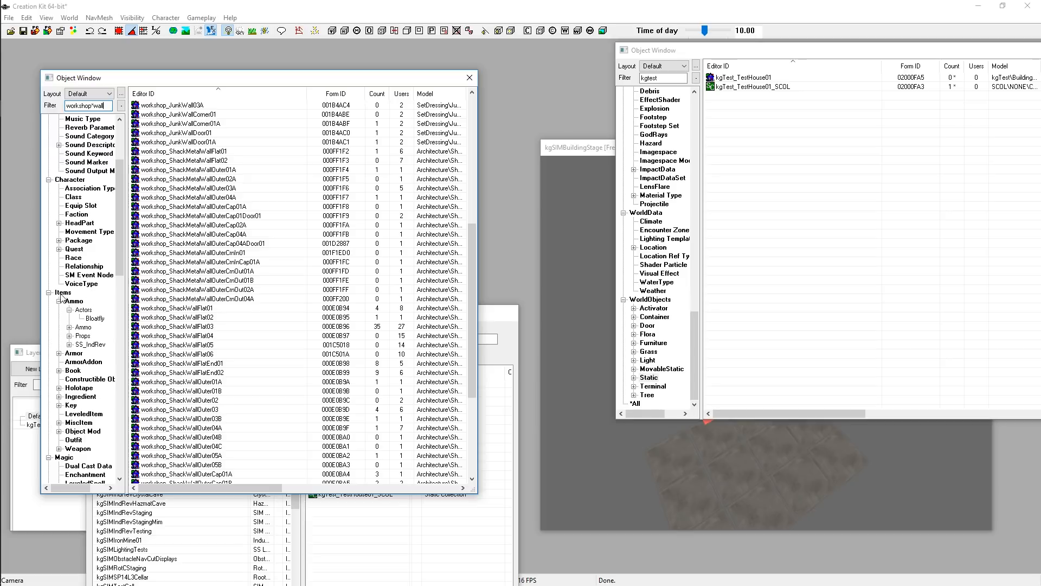
scroll(60, 301, down, 1)
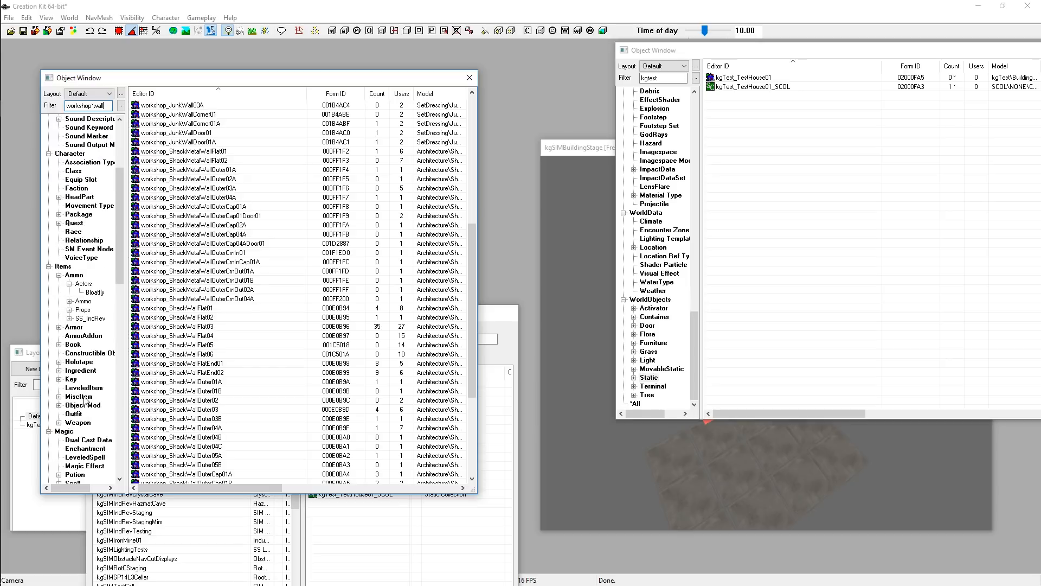
click(81, 398)
double_click(100, 108)
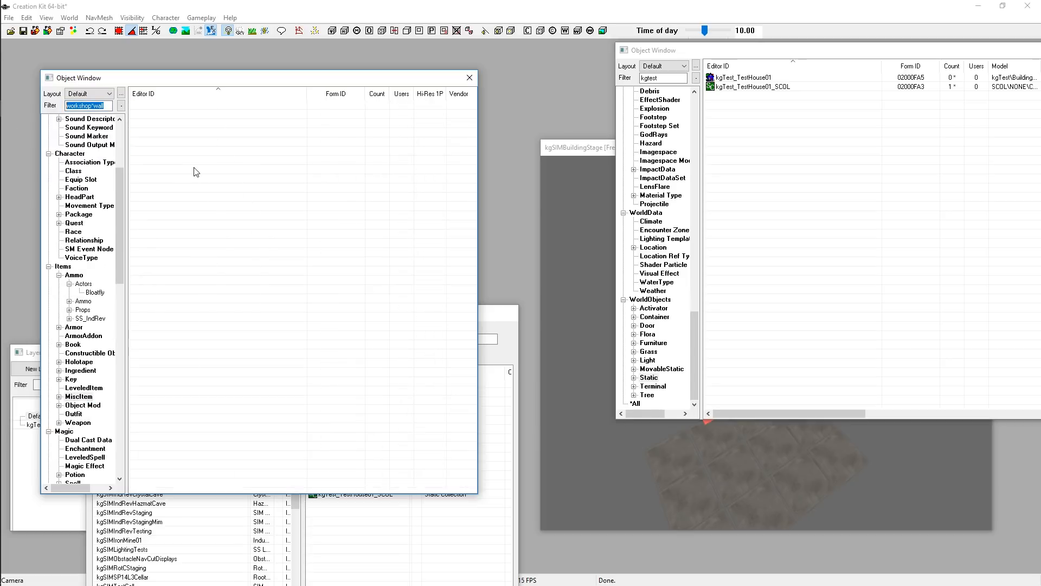
text(kgsim*template)
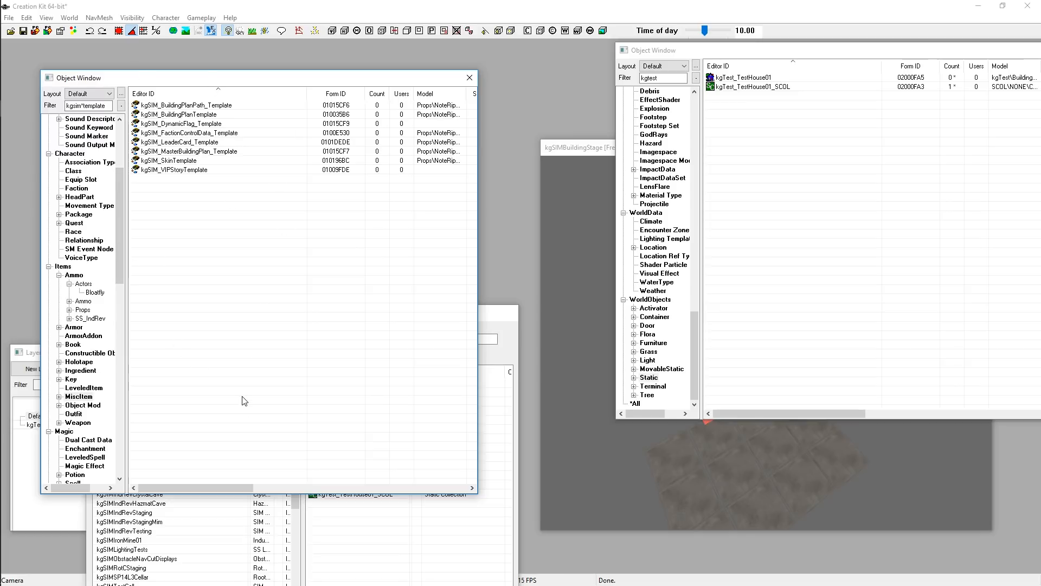
Duplicate the kgSIM_BuildingPlanTemplate misc item
click(170, 134)
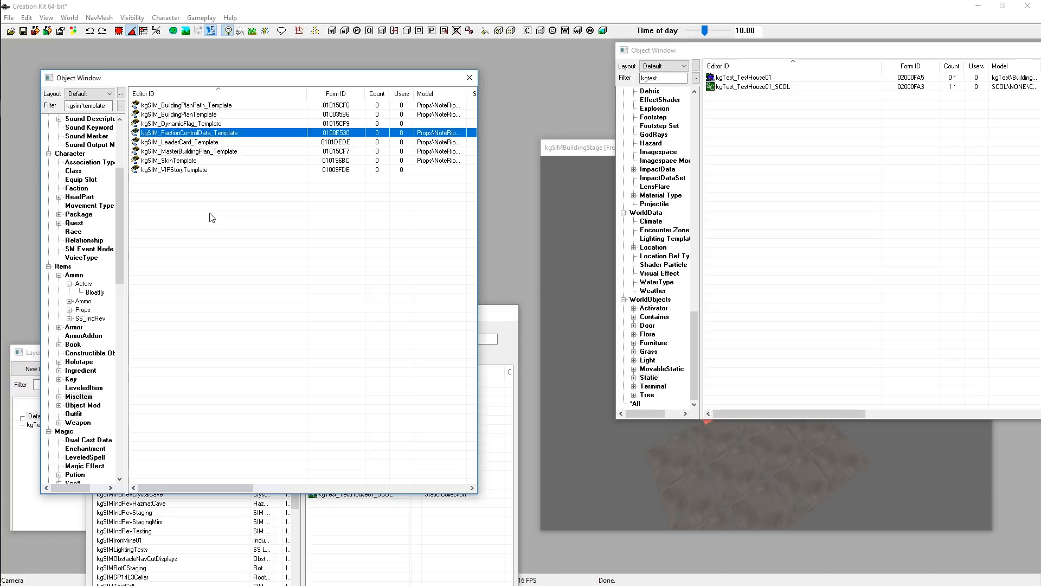
click(299, 293)
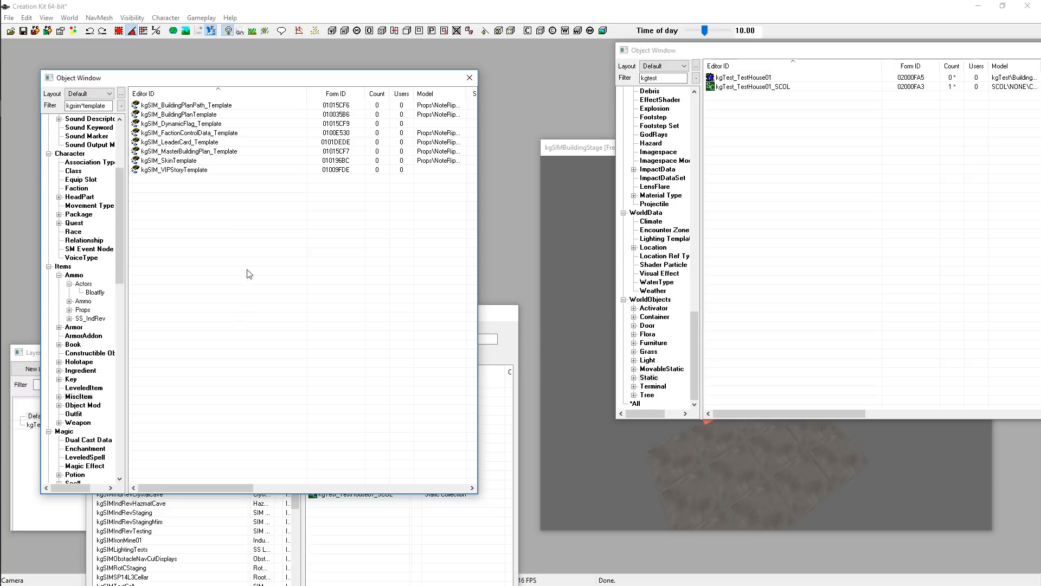
click(187, 116)
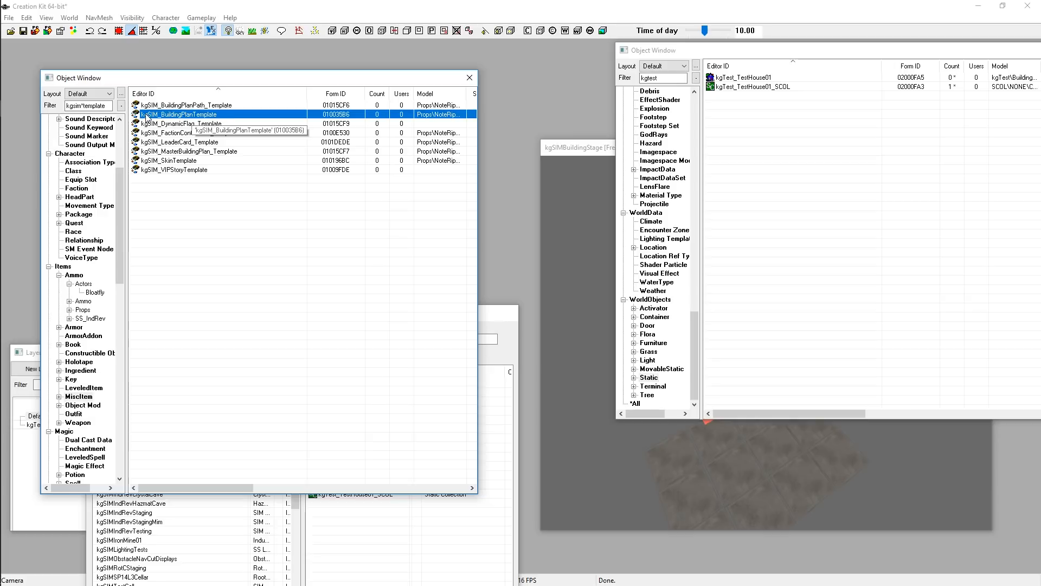
right_click(197, 115)
click(254, 143)
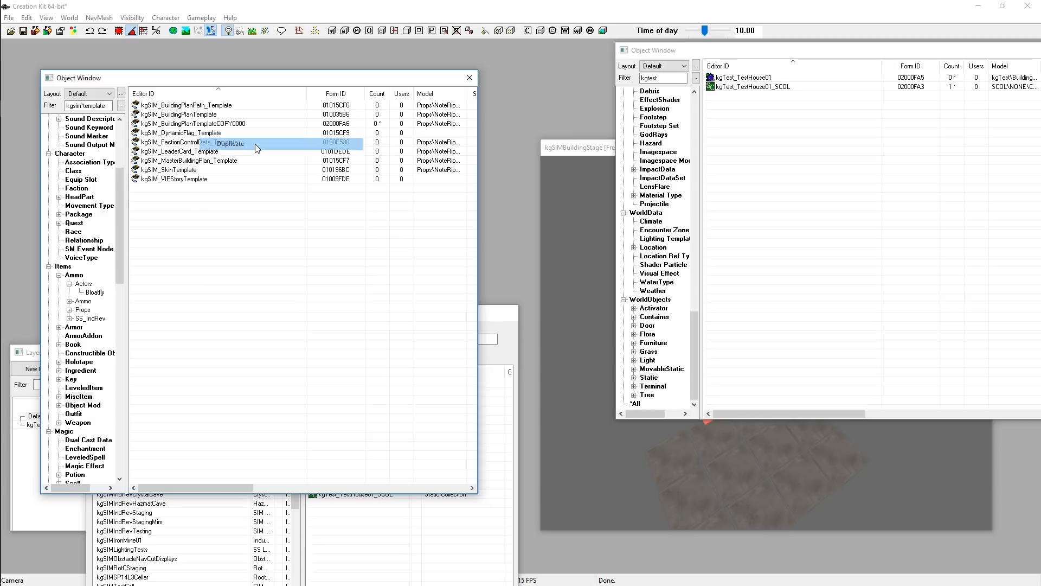
Open the duplicated template and the original kgSIM_BuildingPlanTemplate to compare their properties, closing the original without changes
click(178, 124)
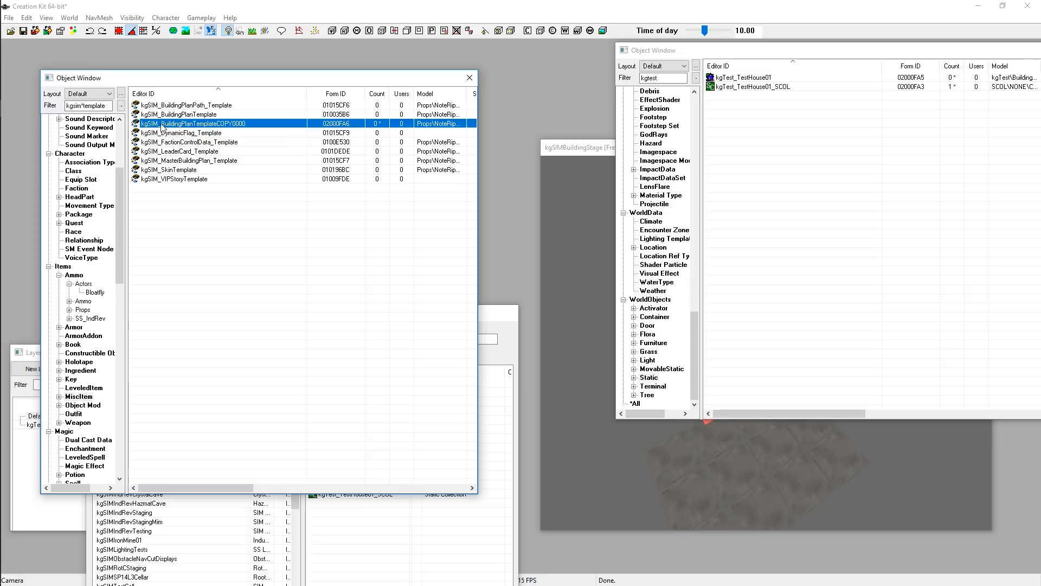
double_click(225, 126)
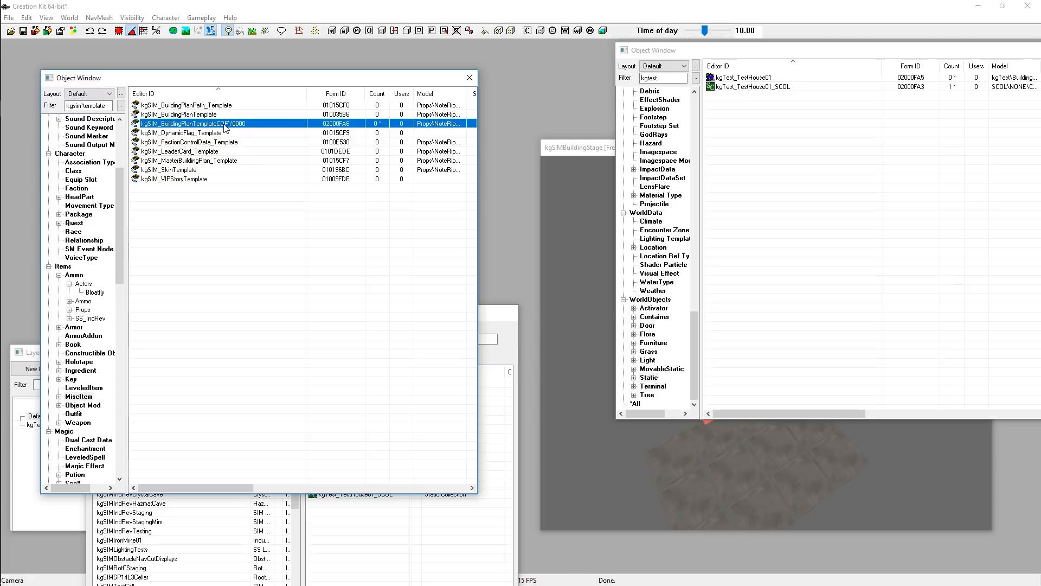
drag(464, 153, 329, 191)
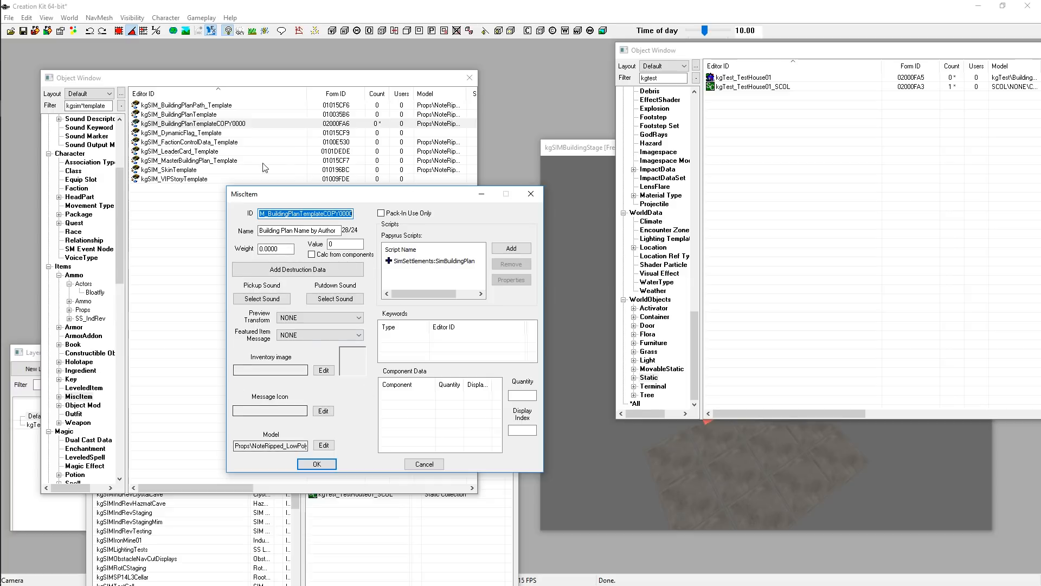
double_click(202, 115)
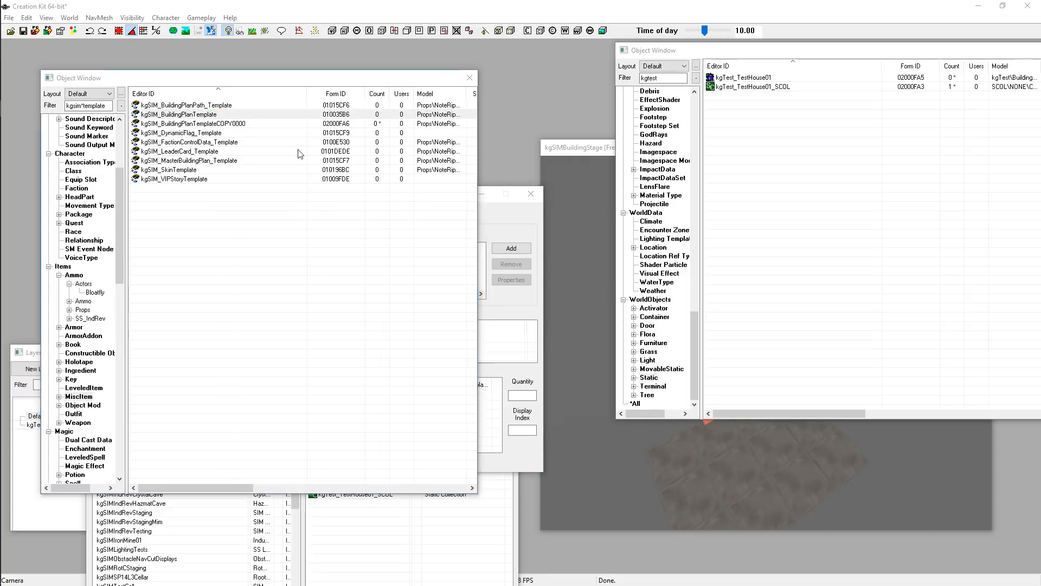
drag(491, 152, 377, 81)
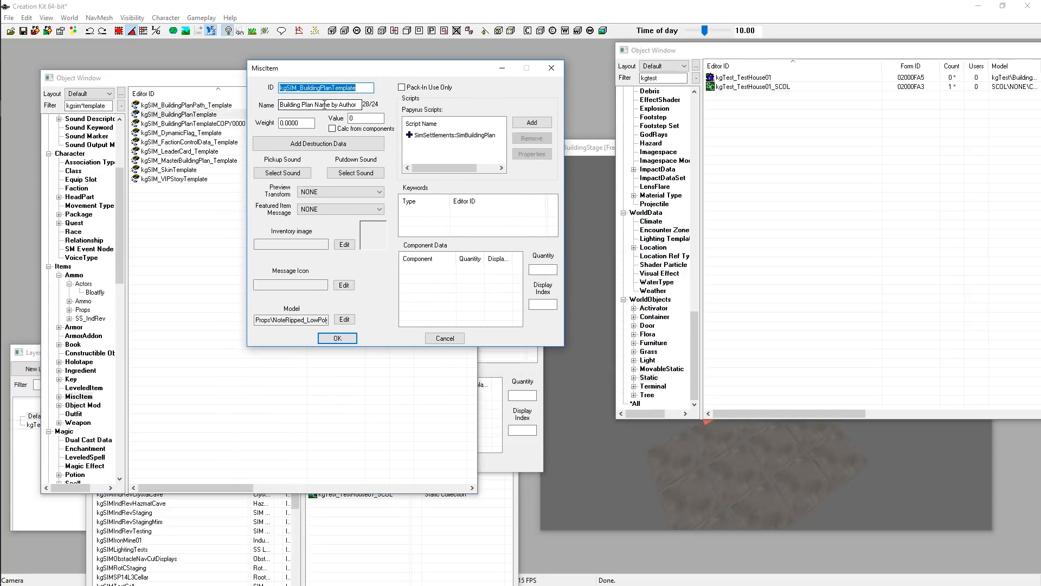
click(493, 141)
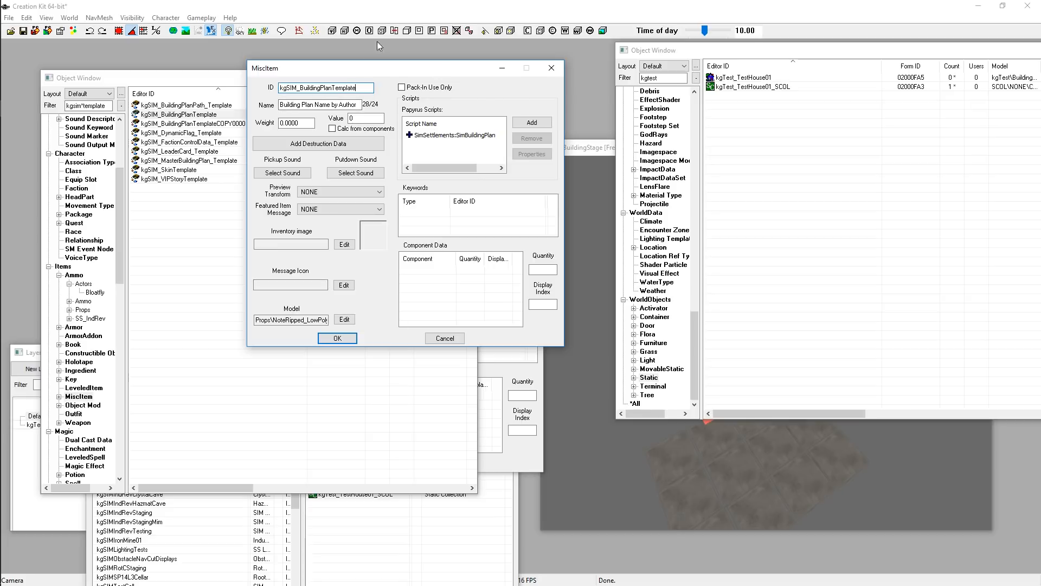
double_click(358, 89)
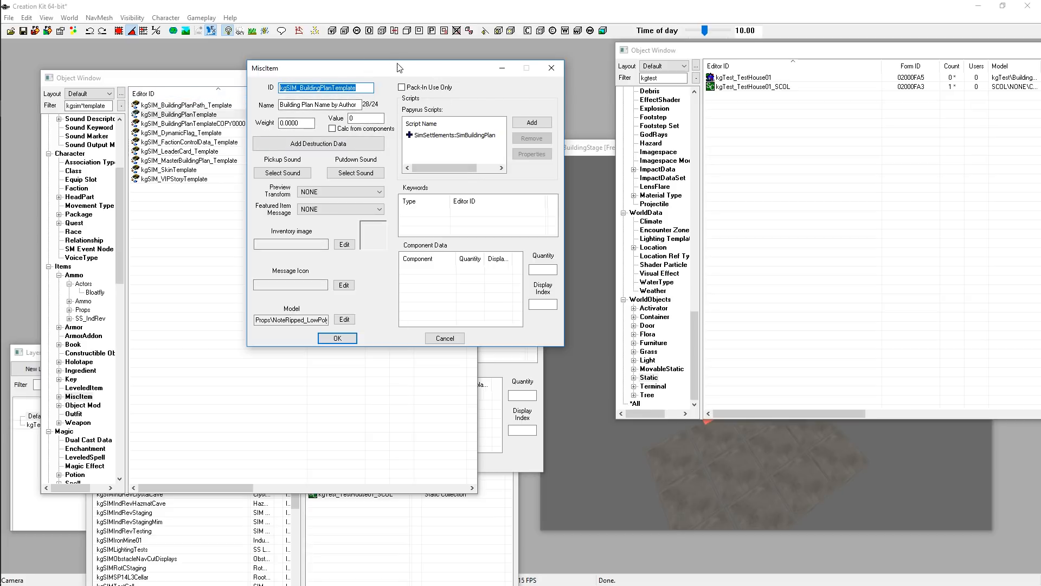
click(315, 105)
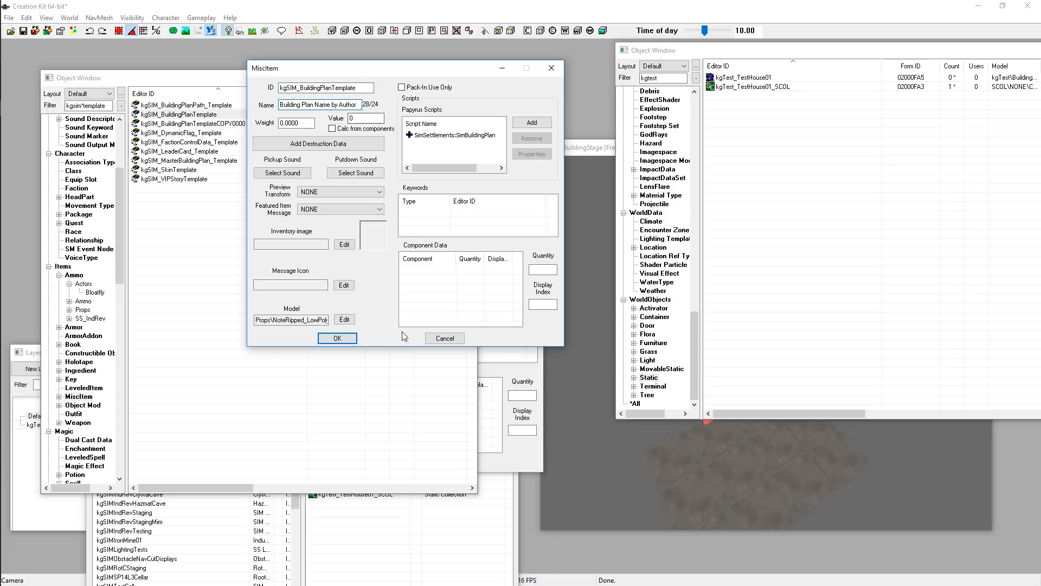
key(shift+Tab)
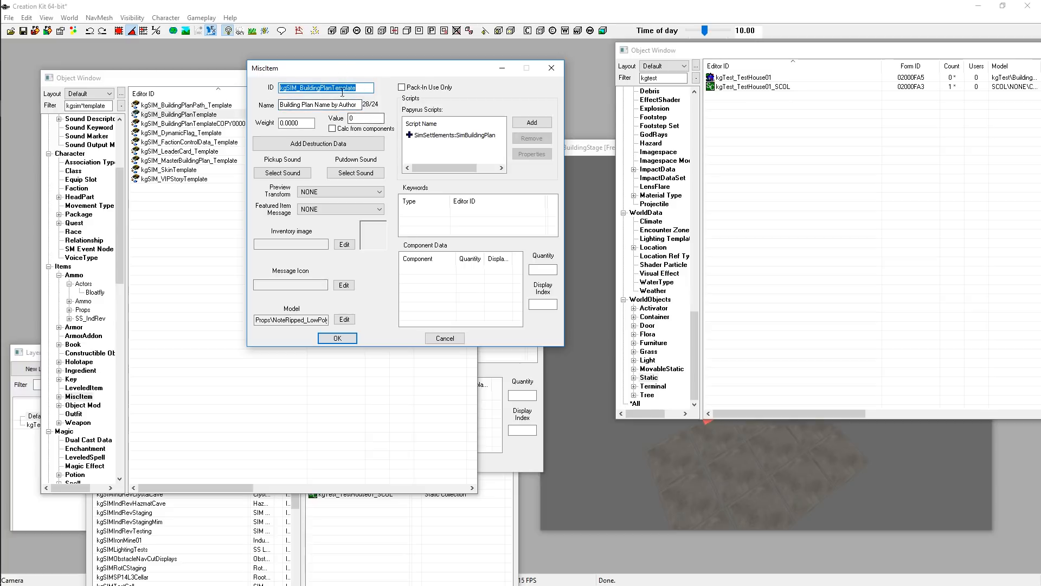
click(367, 89)
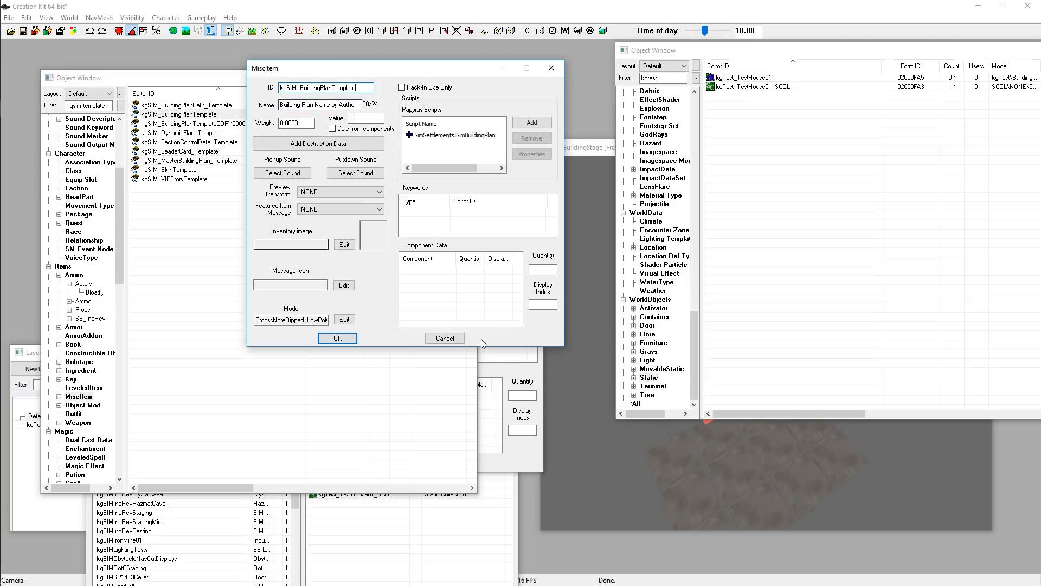
click(457, 341)
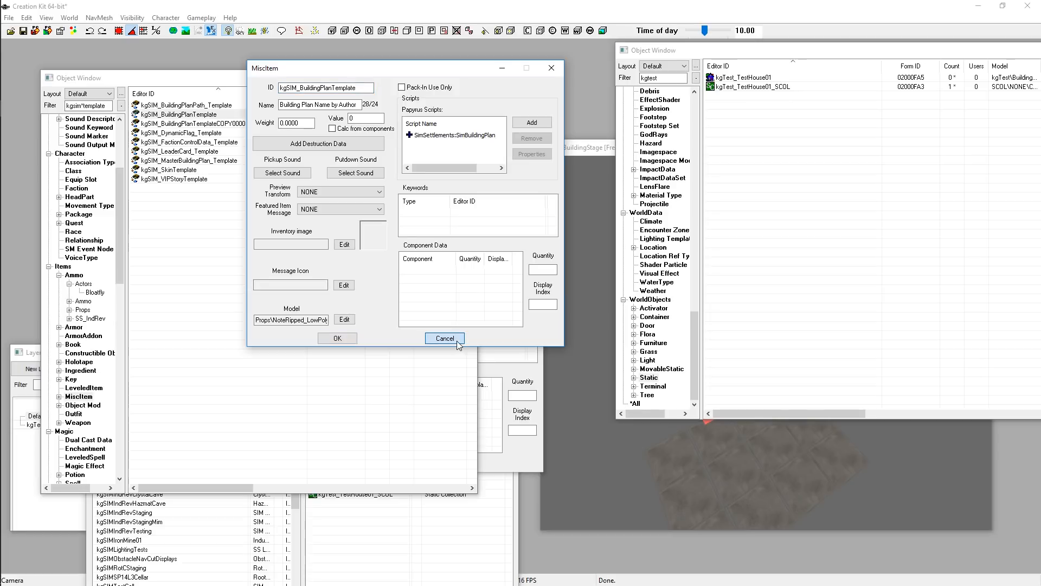
Set the duplicated template's ID to kgTest_BuildingPlan01
double_click(222, 124)
double_click(348, 213)
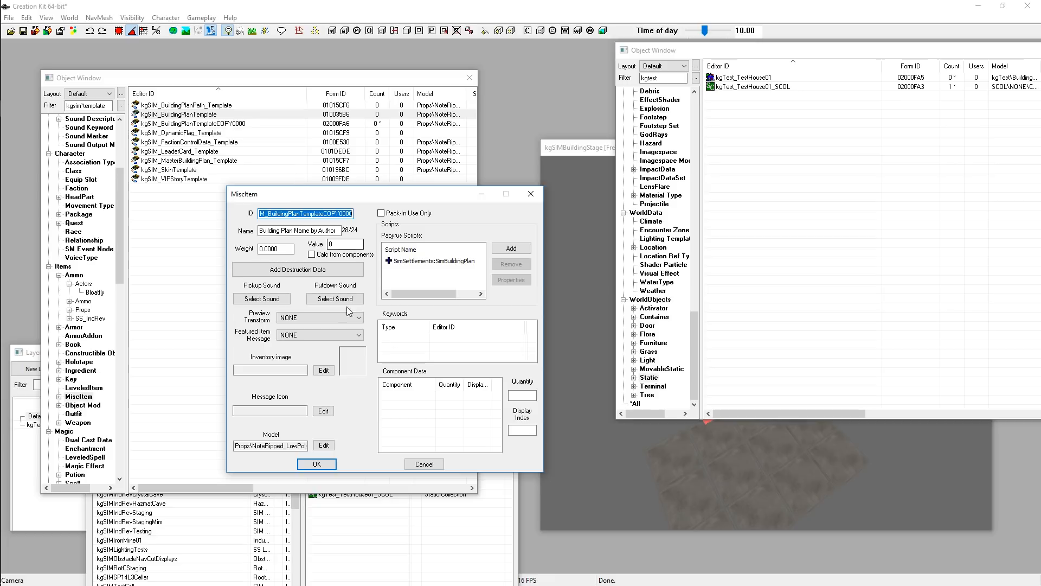
text(kgTest_)
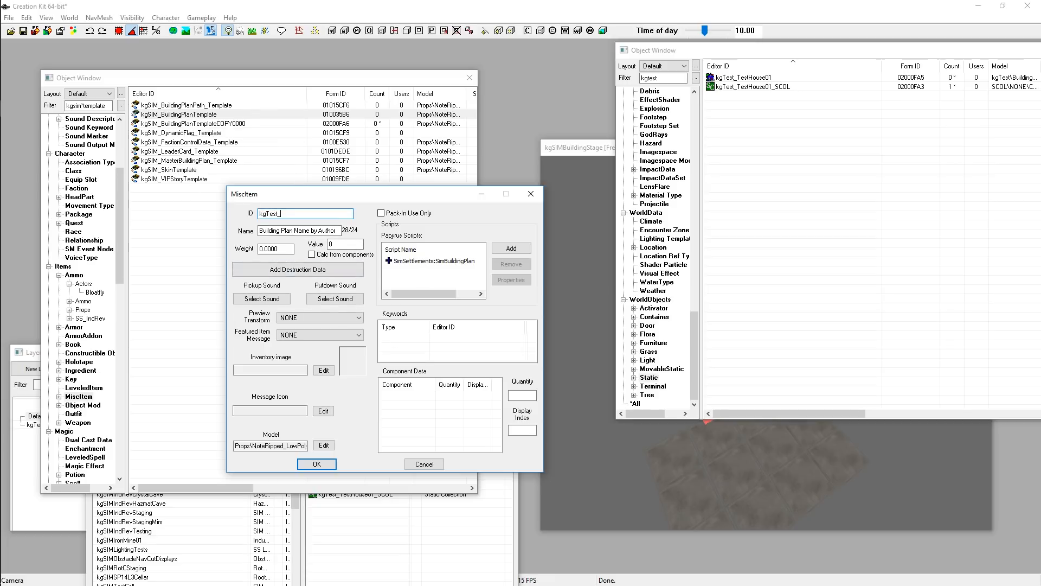
text(BuildingPlan01)
Set the building plan's name to [KGT] Test House by the author's name
click(299, 230)
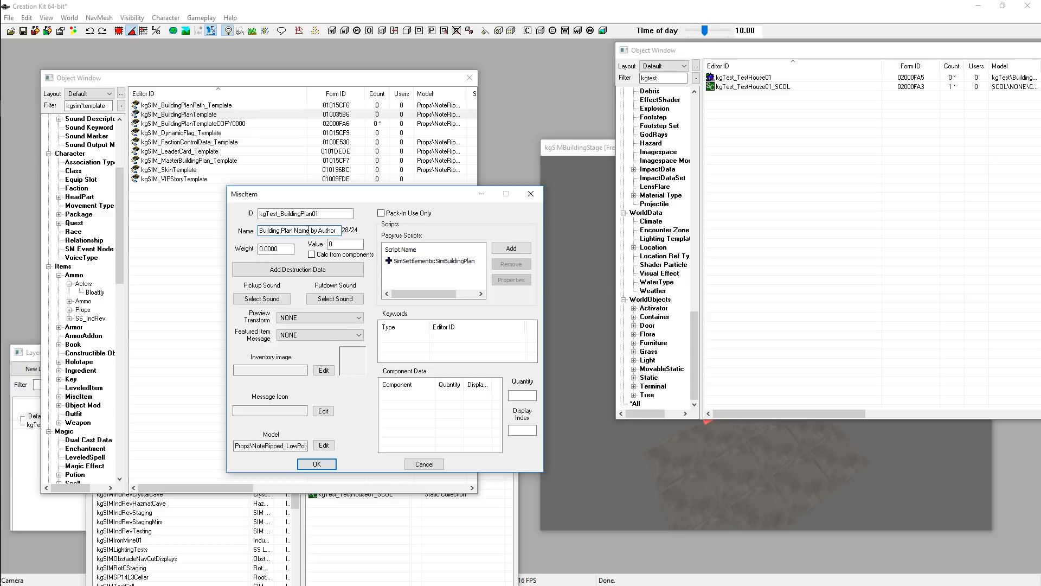
drag(310, 230, 258, 230)
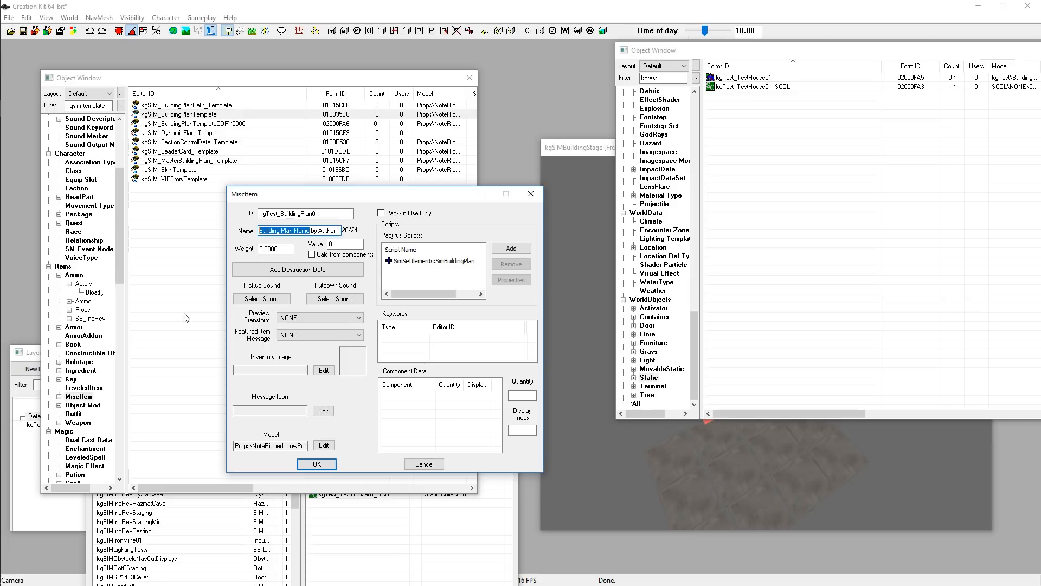
text([])
key(Left)
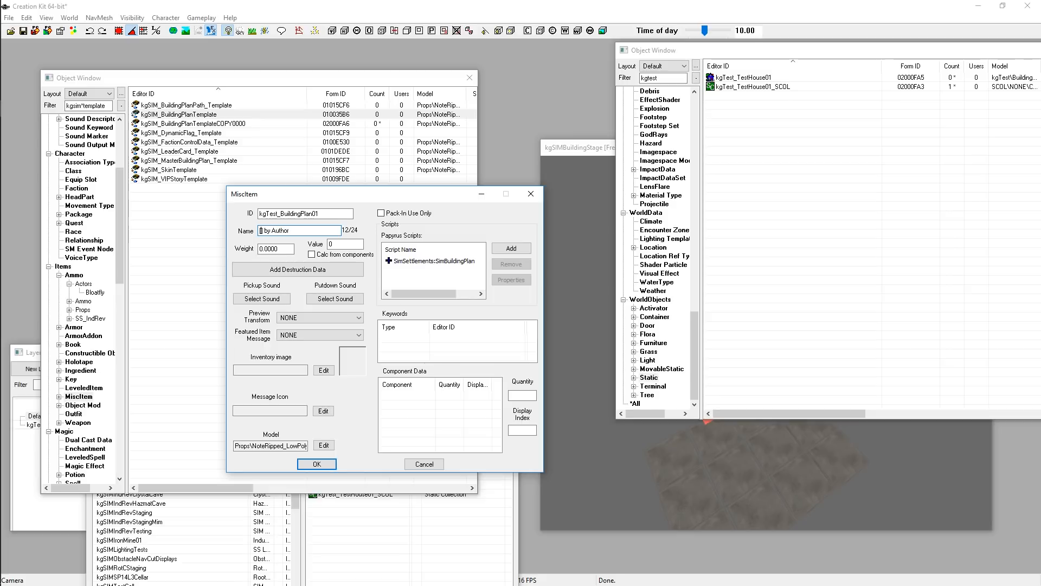
text(KGT])
text(Test House)
double_click(321, 231)
text(kinggat)
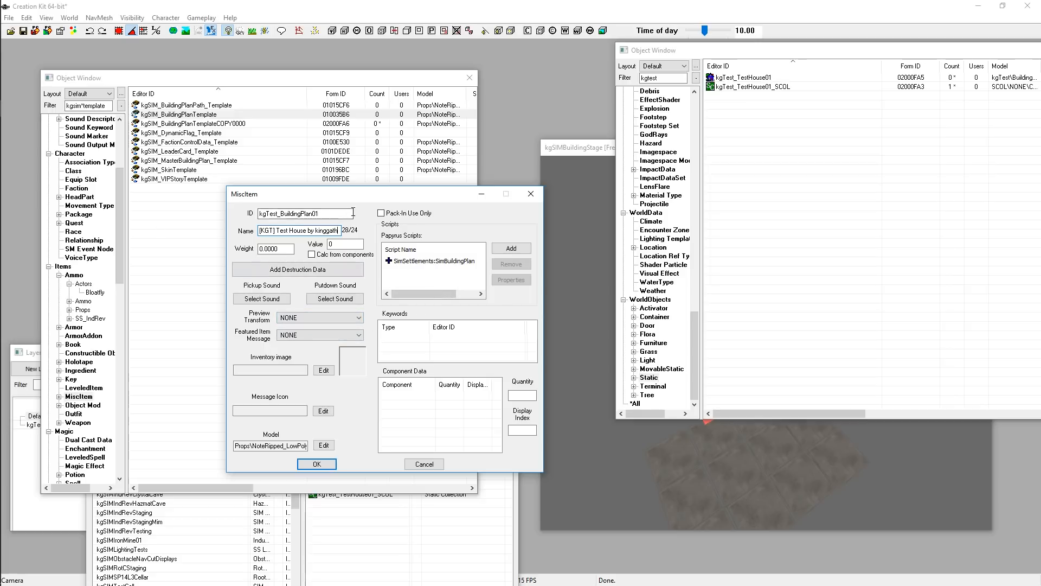
Confirm the misc item, renaming the existing copy instead of creating a new form
drag(353, 193, 371, 161)
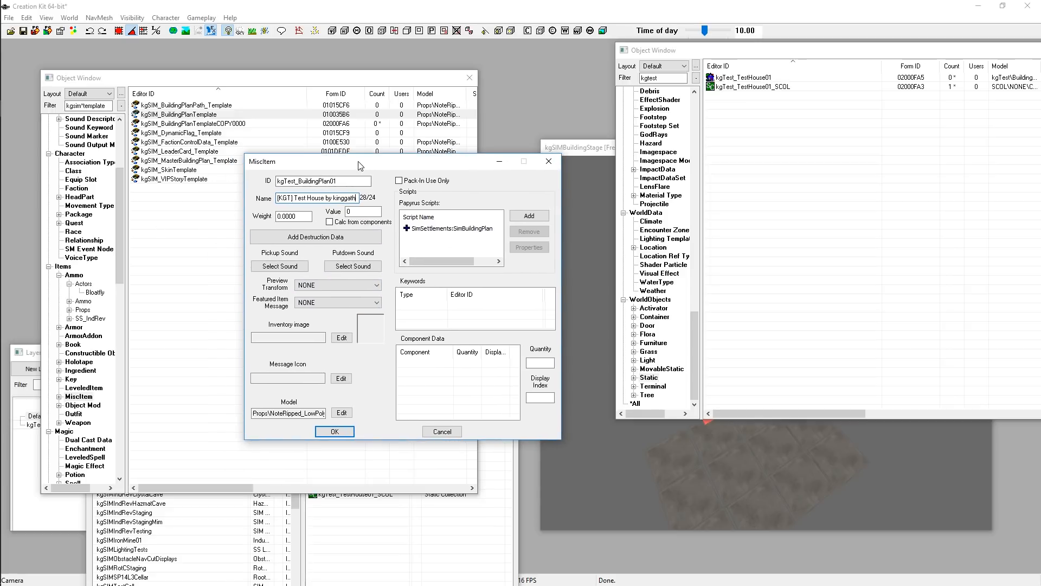
click(334, 432)
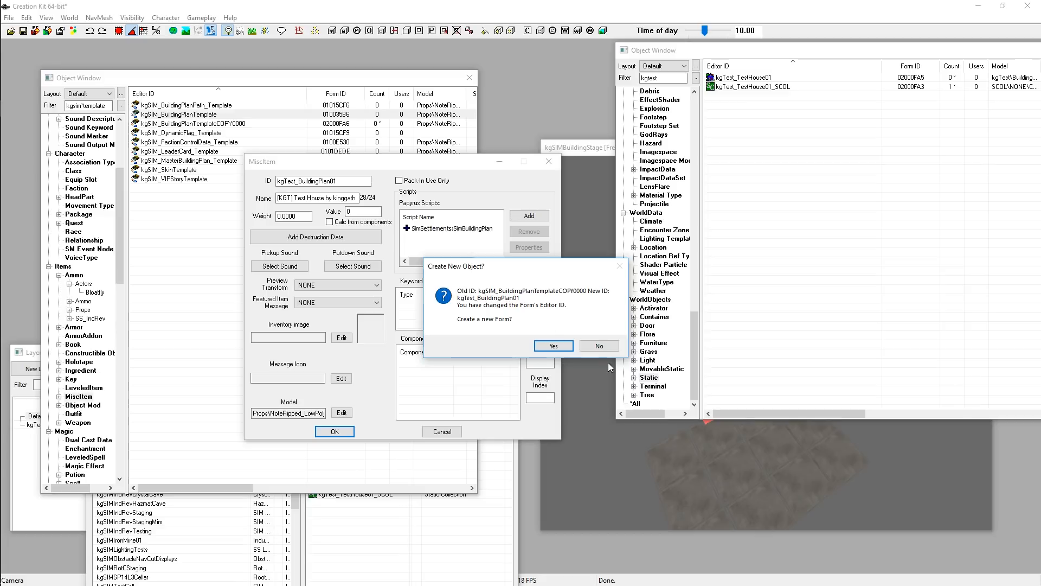
click(599, 346)
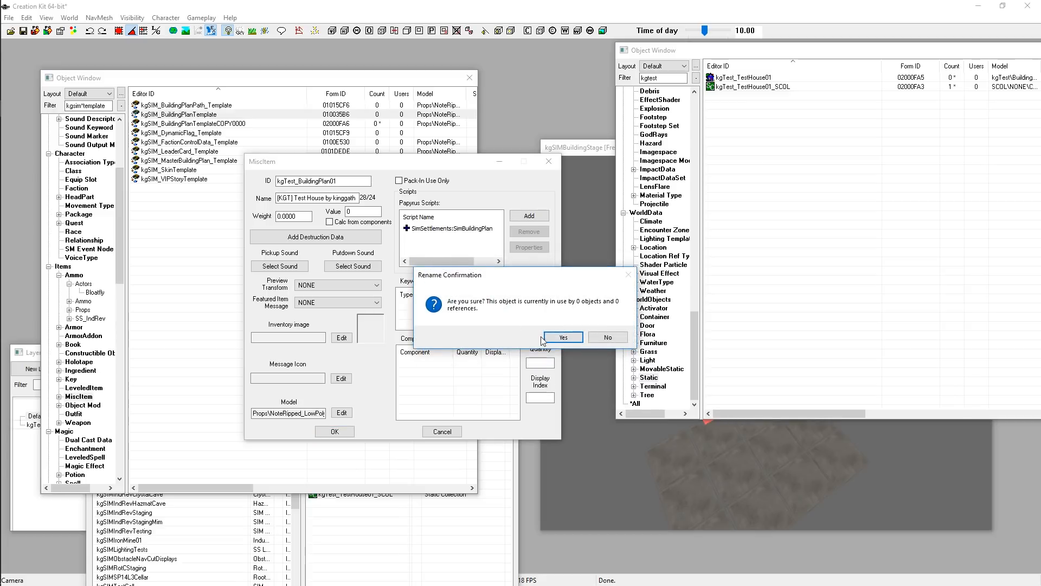
click(562, 337)
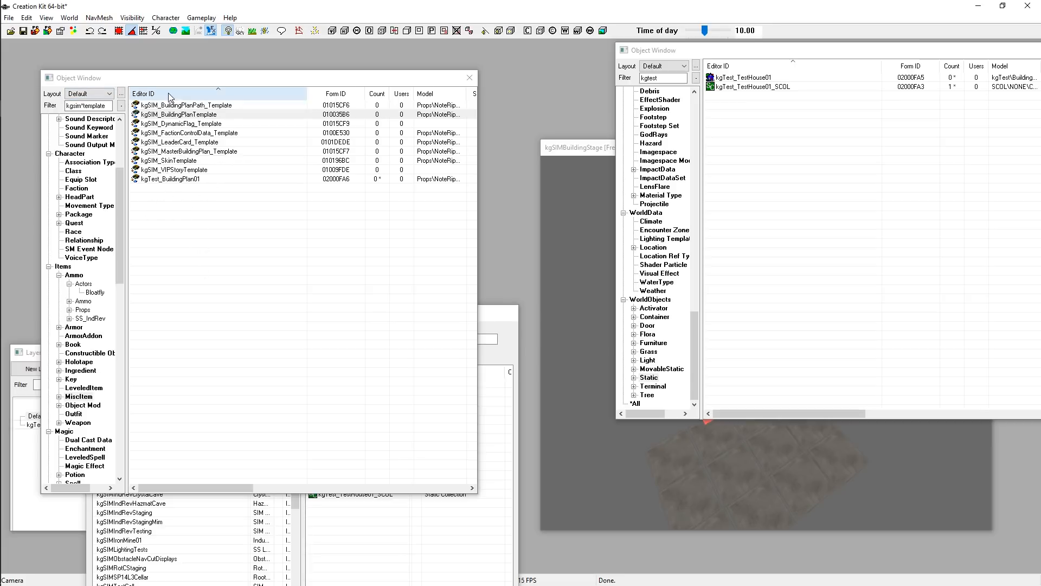
Save the plugin as 101TestAddon
click(160, 179)
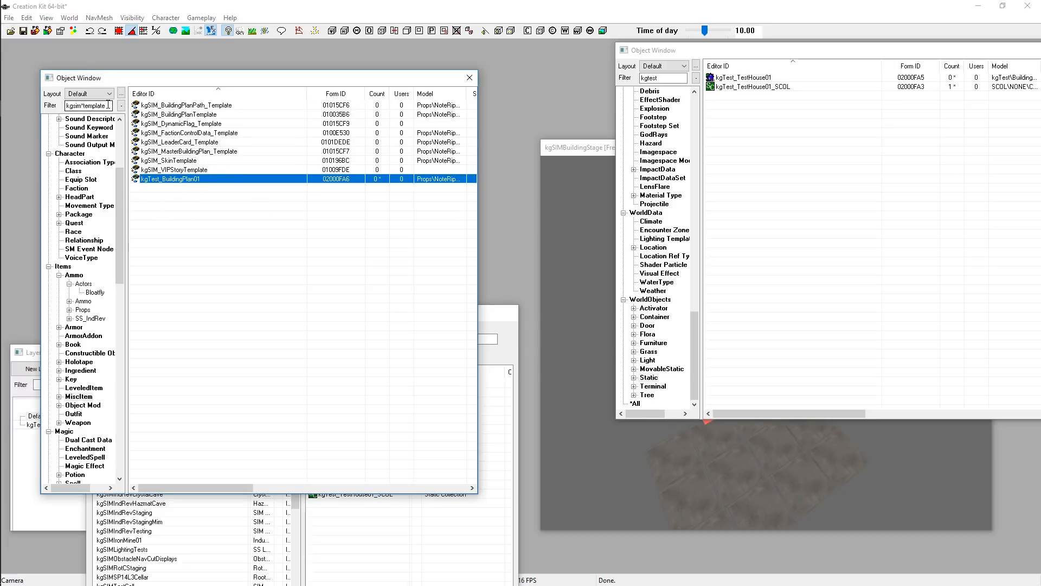
double_click(87, 106)
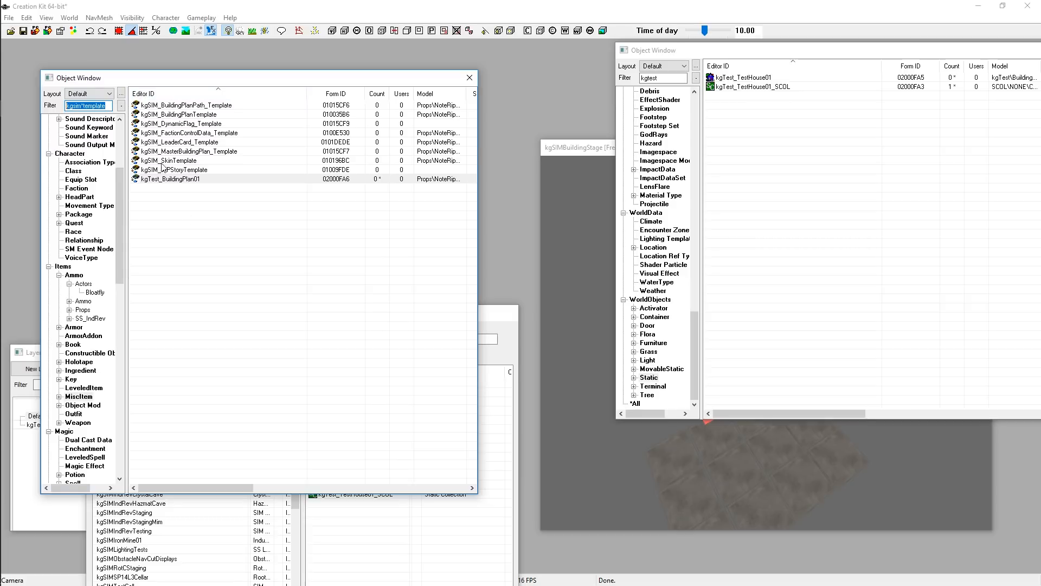
click(24, 32)
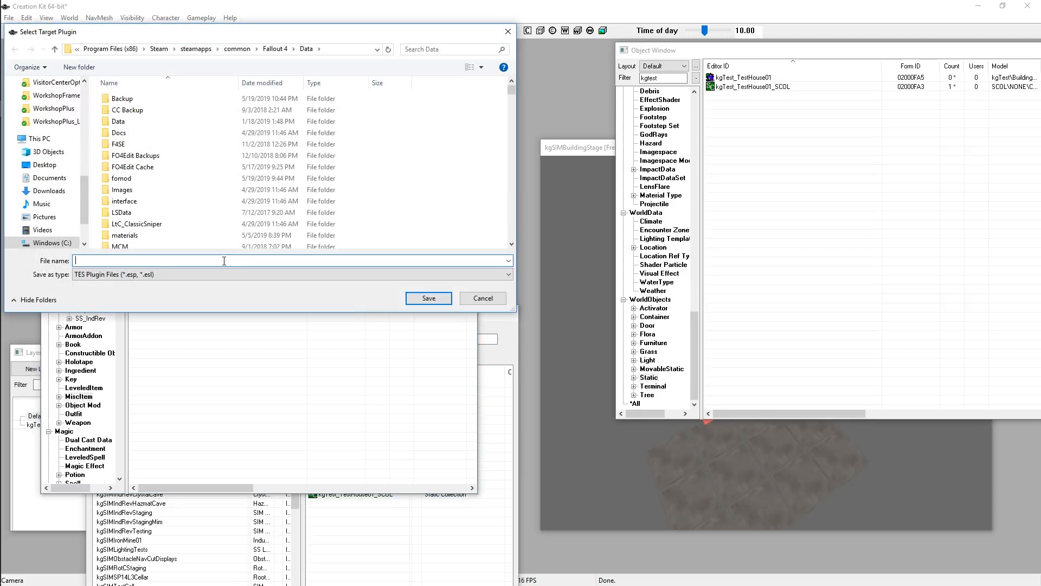
text(101TestAddon)
key(Return)
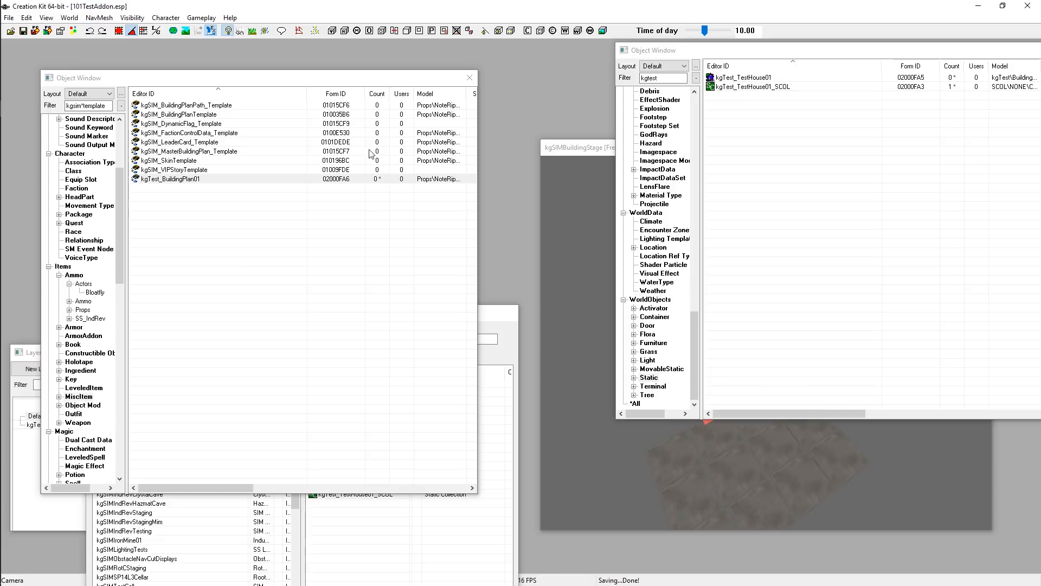
click(170, 181)
click(214, 282)
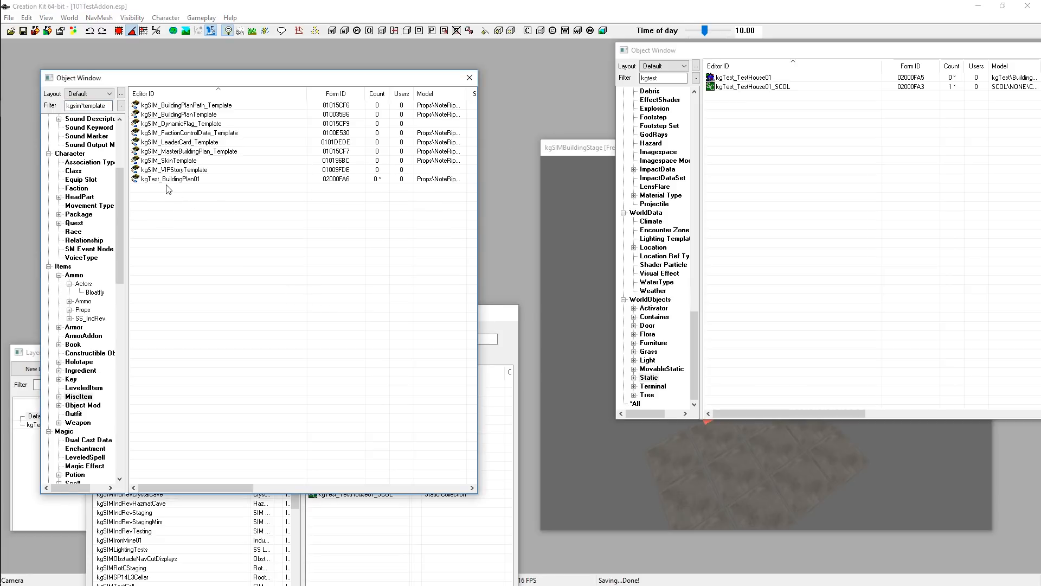
click(594, 147)
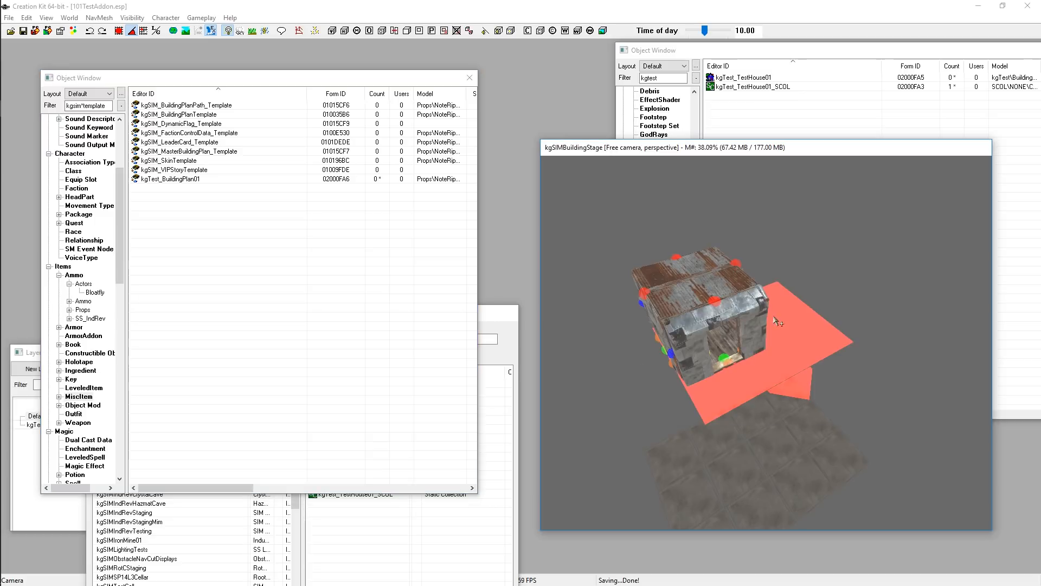
click(226, 233)
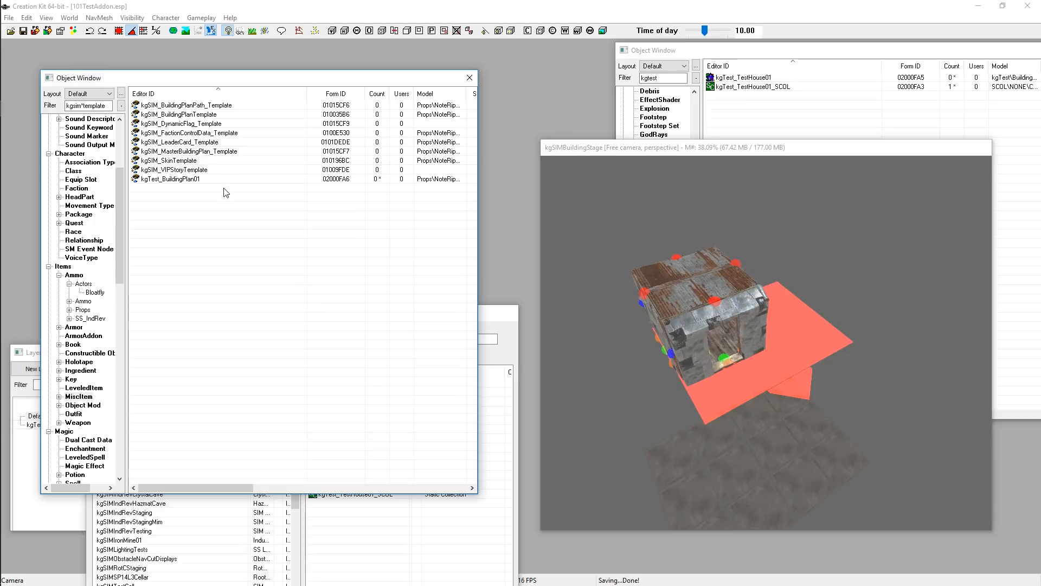
click(730, 288)
click(843, 236)
scroll(710, 301, up, 2)
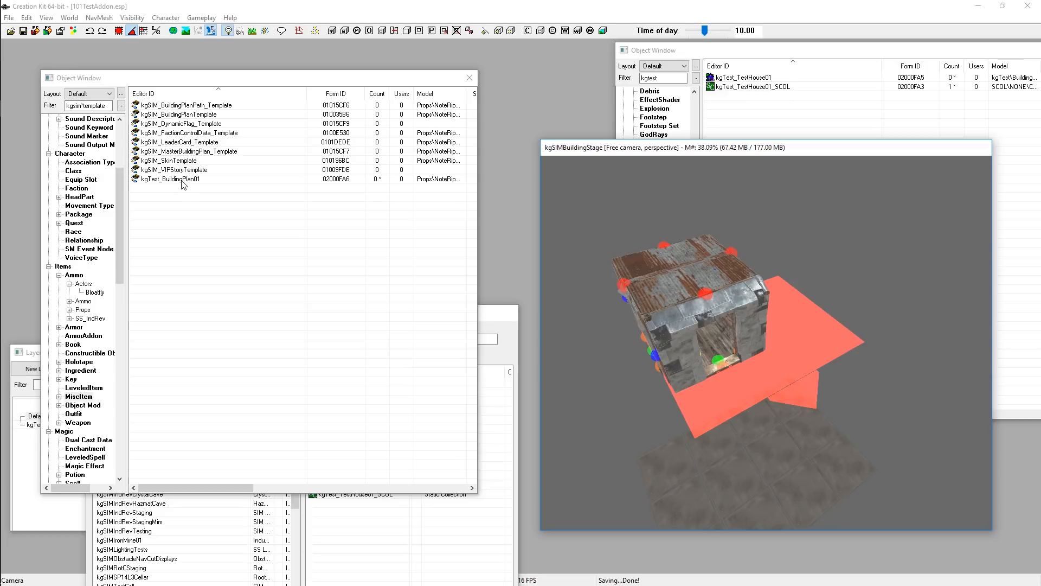
Open the kgTest_BuildingPlan01 misc item and its attached SimSettlements:SimBuildingPlan script properties
double_click(173, 179)
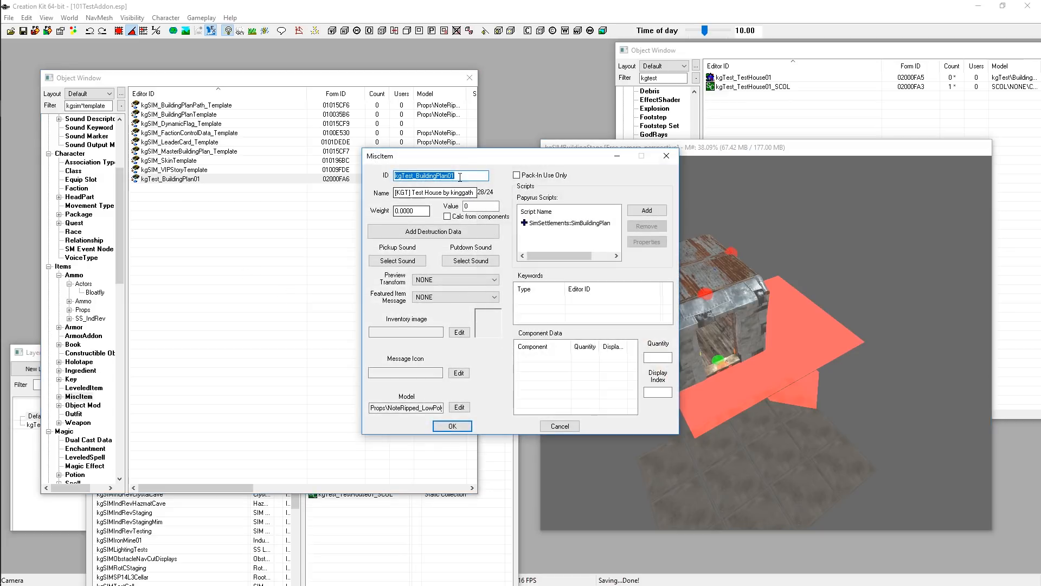
drag(461, 162, 261, 40)
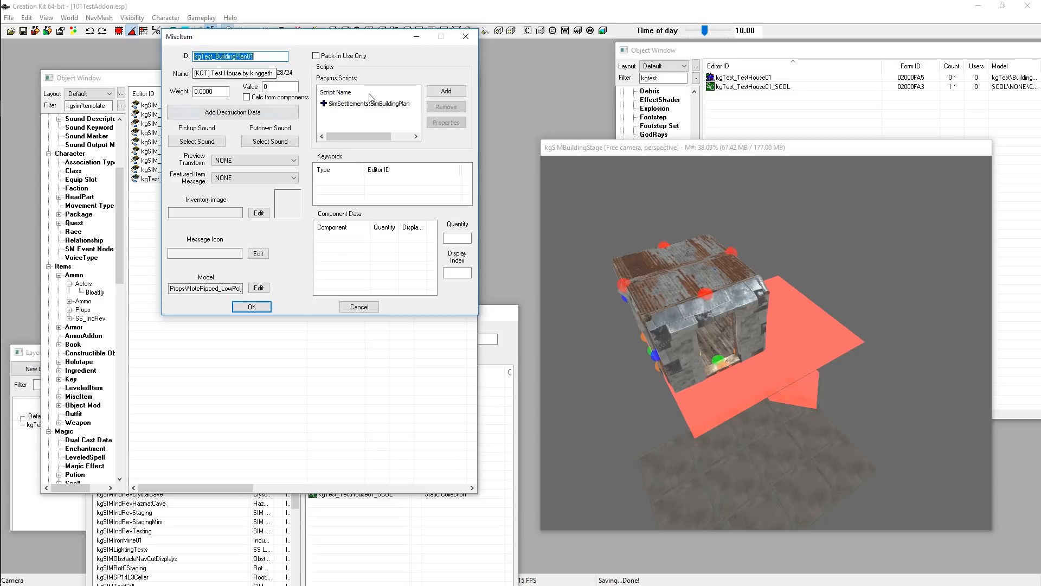
drag(304, 36, 331, 53)
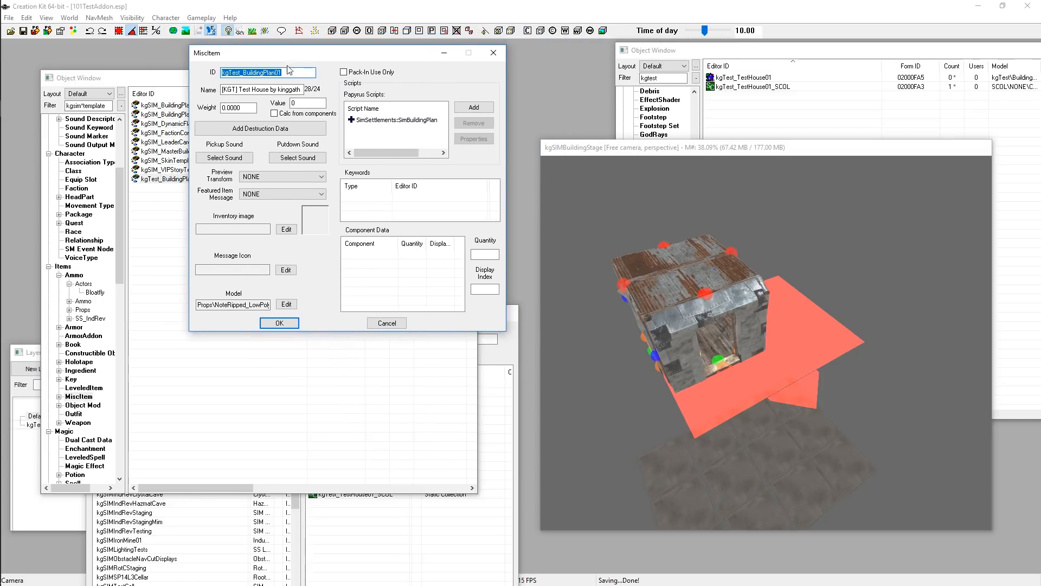
click(412, 119)
double_click(412, 119)
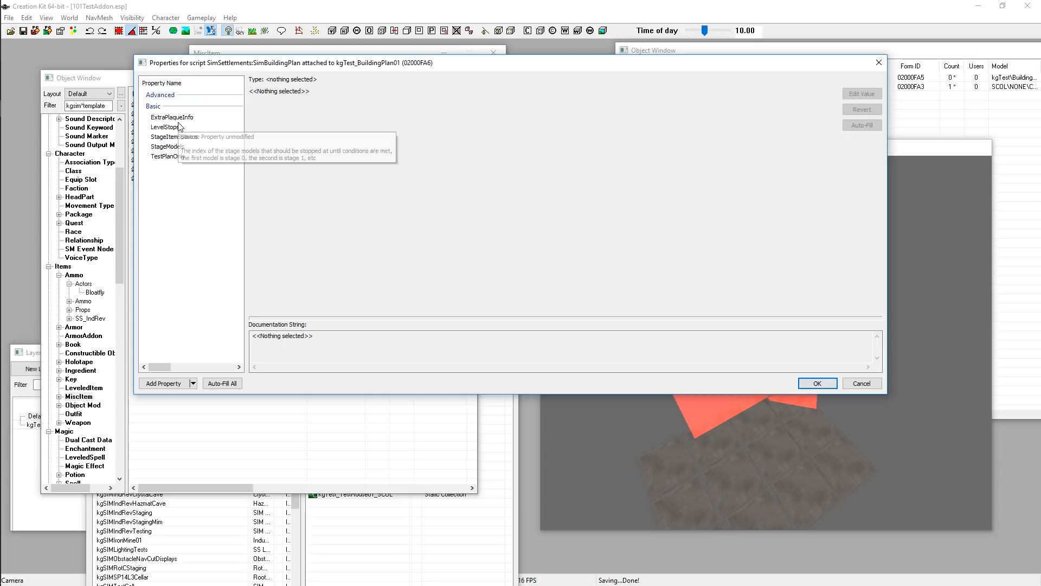
Open the StageModels array property of the building plan script for editing
click(171, 129)
click(175, 148)
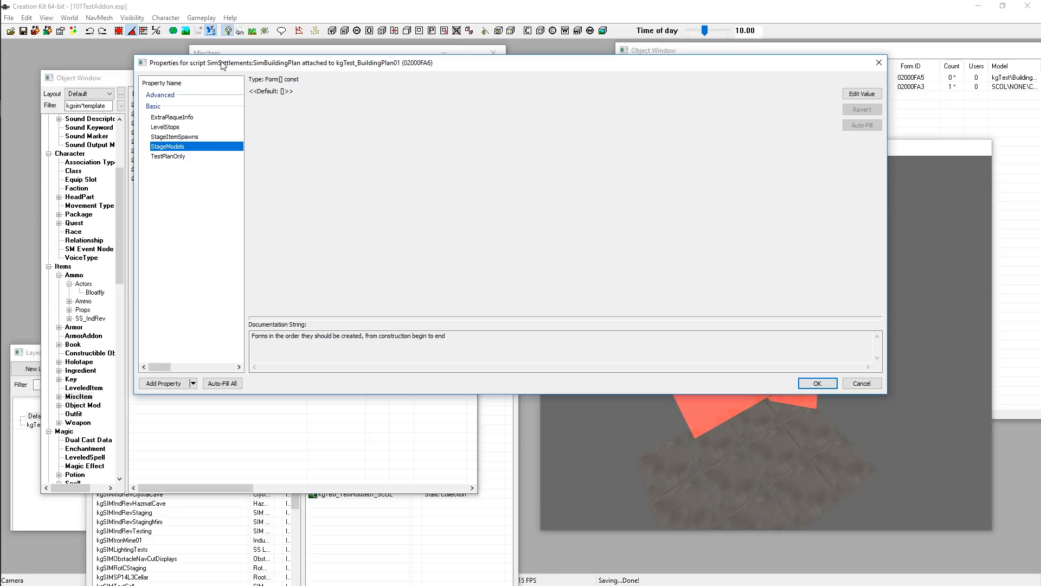
drag(221, 61, 255, 64)
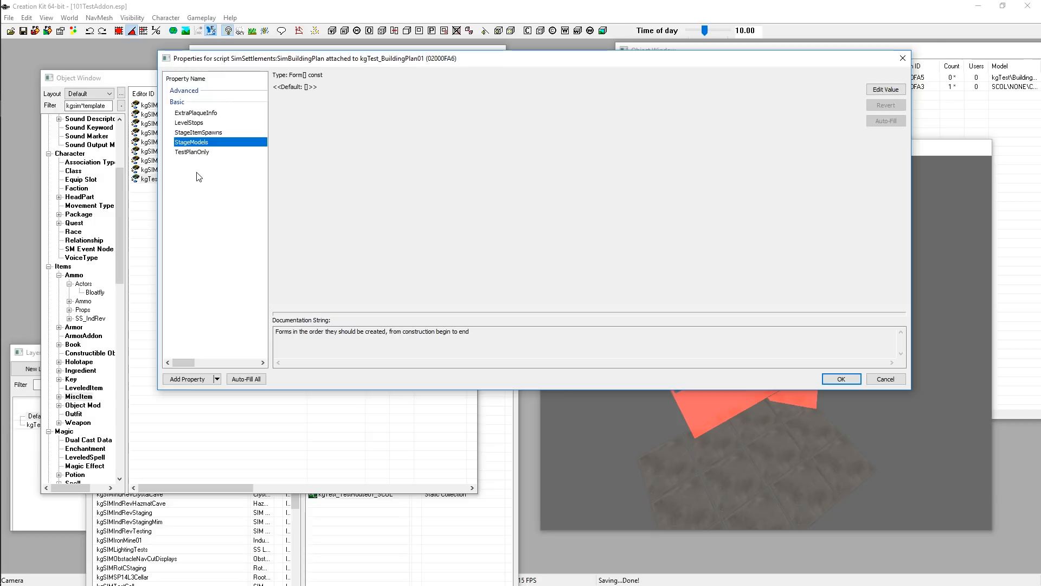
double_click(191, 142)
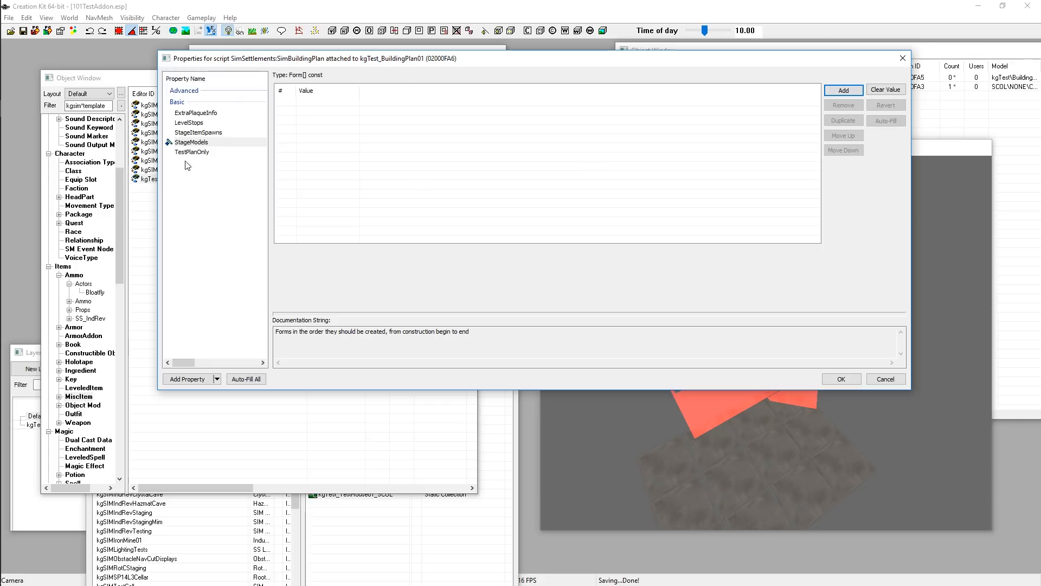
Add a first StageModels entry and set its form type to STATIC
click(843, 91)
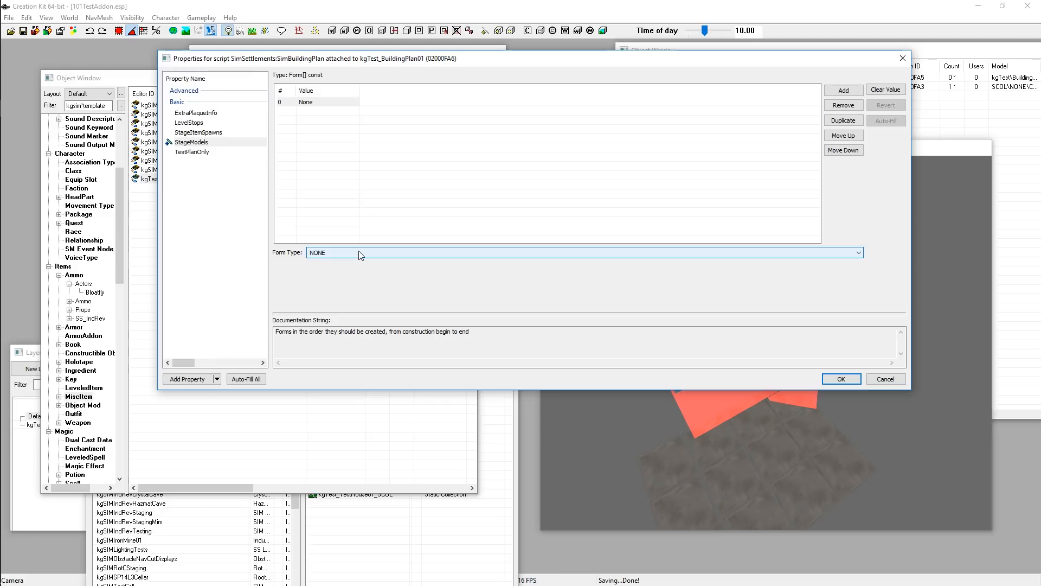
click(324, 251)
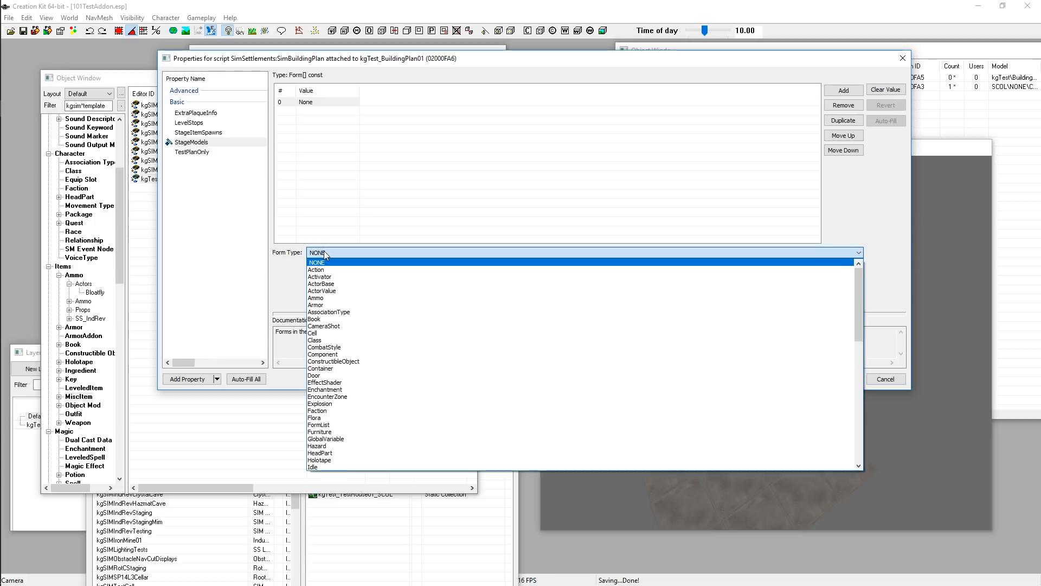
scroll(432, 300, down, 15)
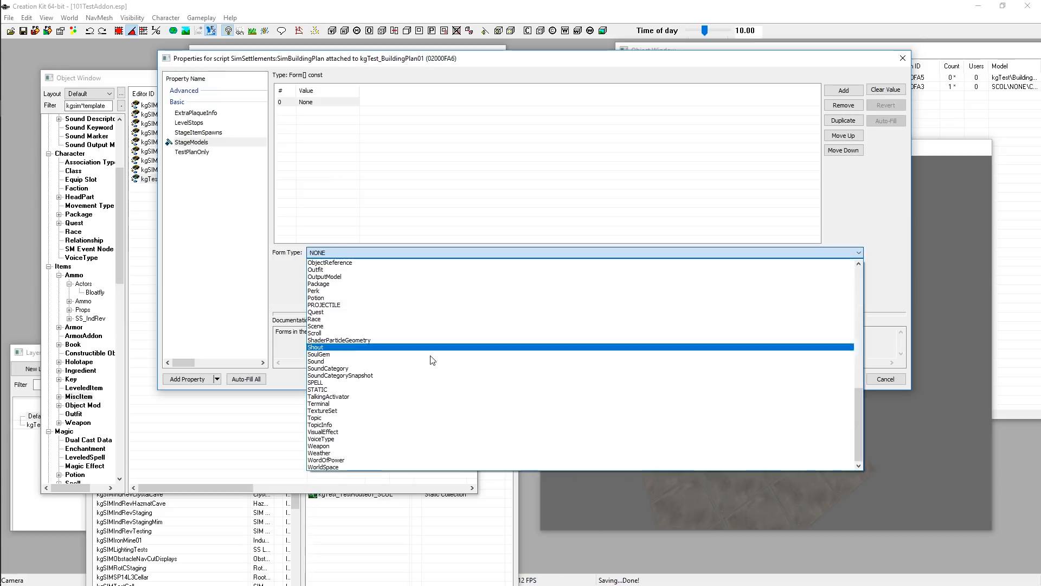
click(342, 389)
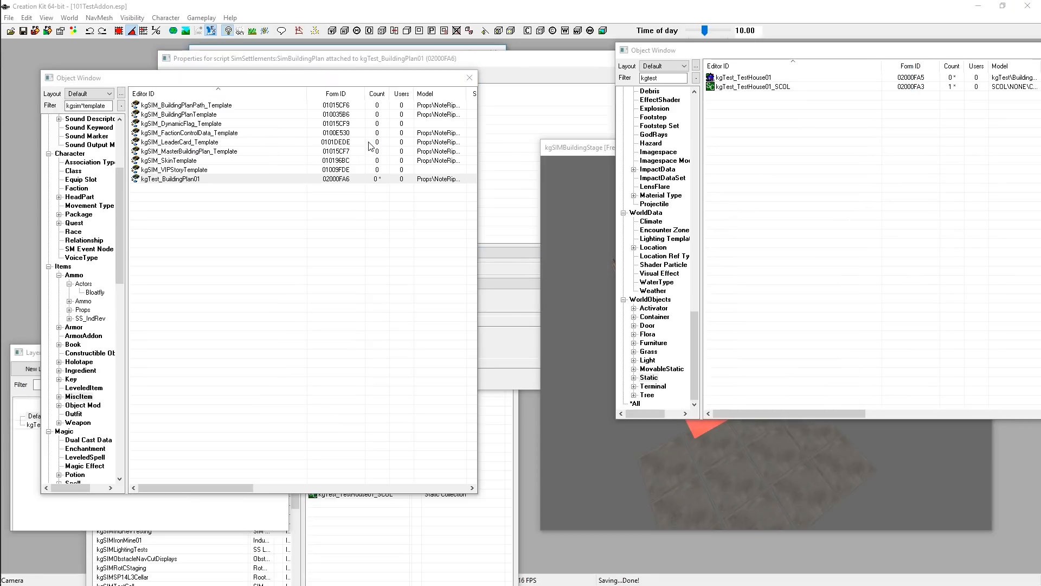
click(526, 81)
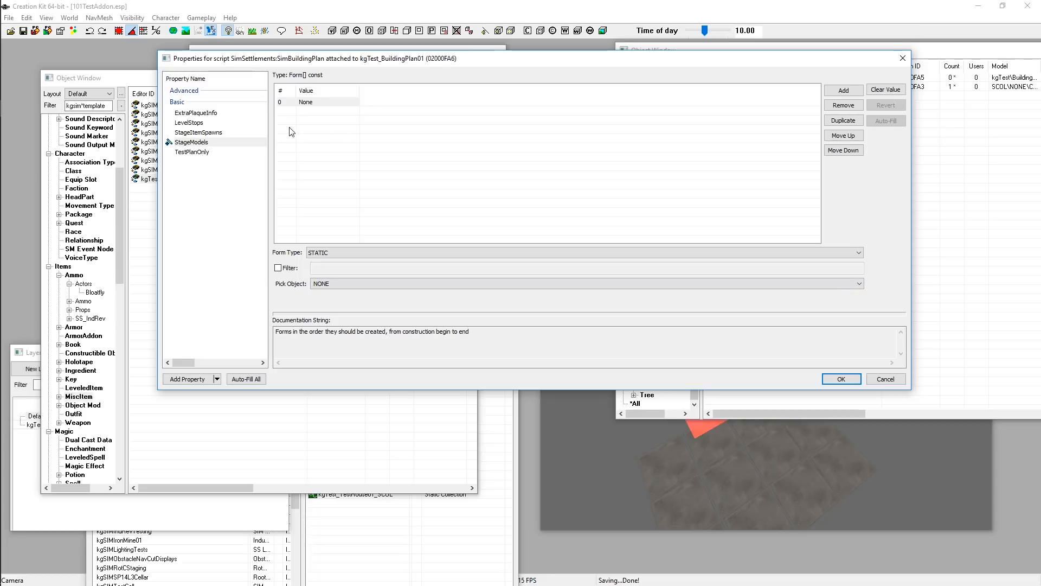
Filter the Object Window list by kgsim*materials to find the building material statics
click(702, 436)
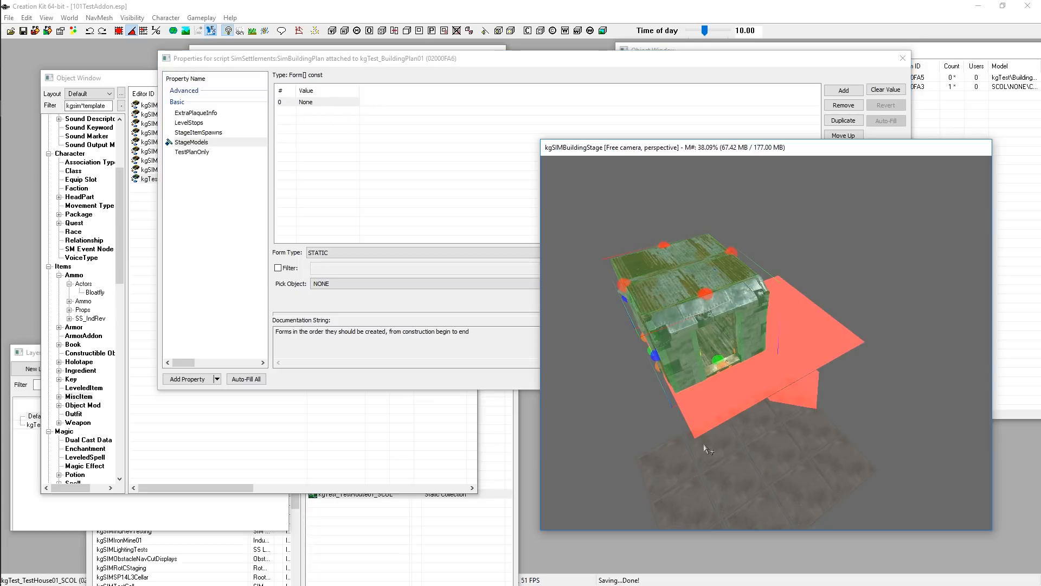
click(428, 57)
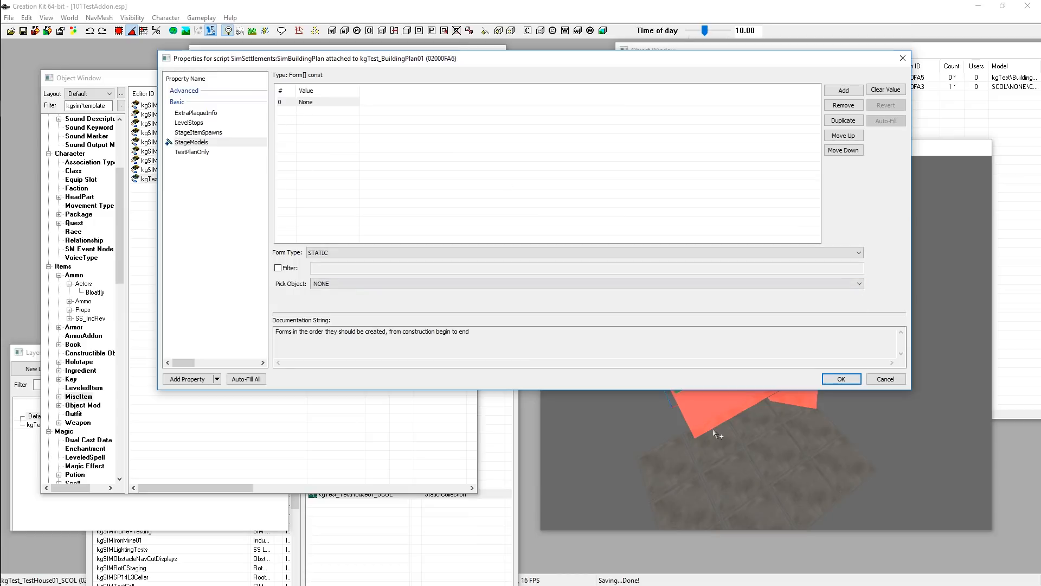
click(946, 57)
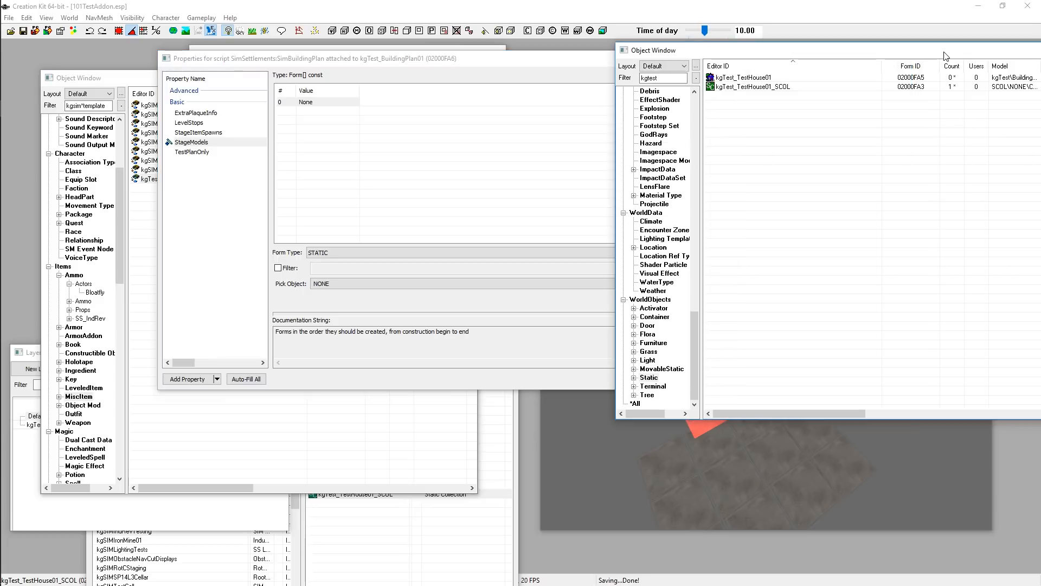
double_click(672, 77)
text(kgsim)
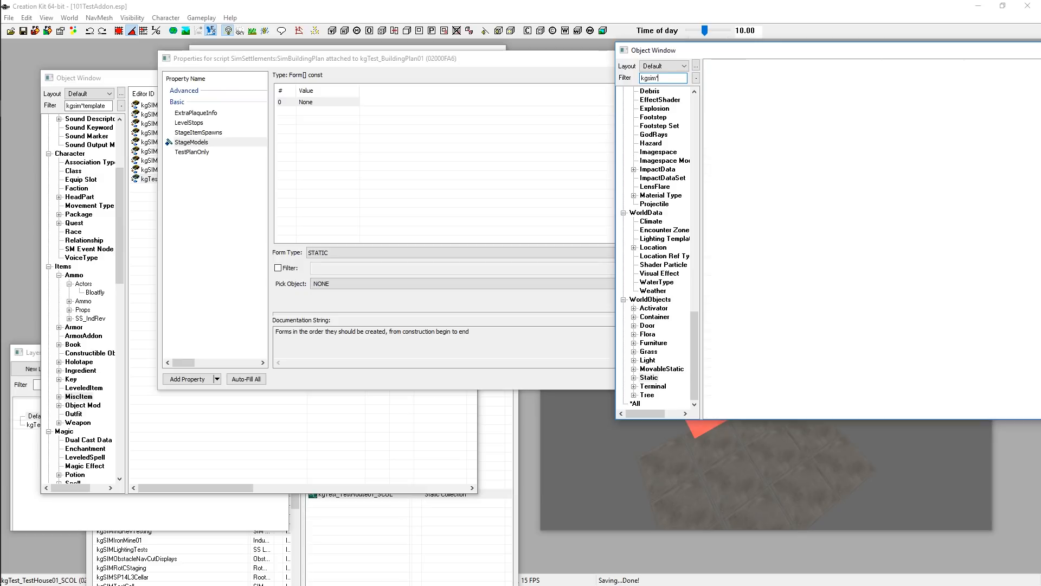
text(*)
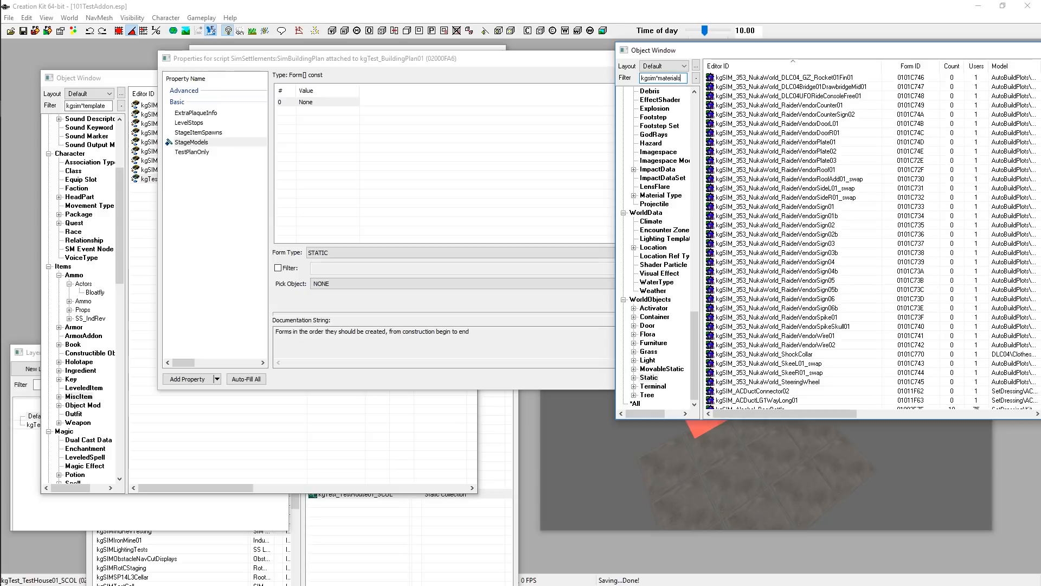
text(materials)
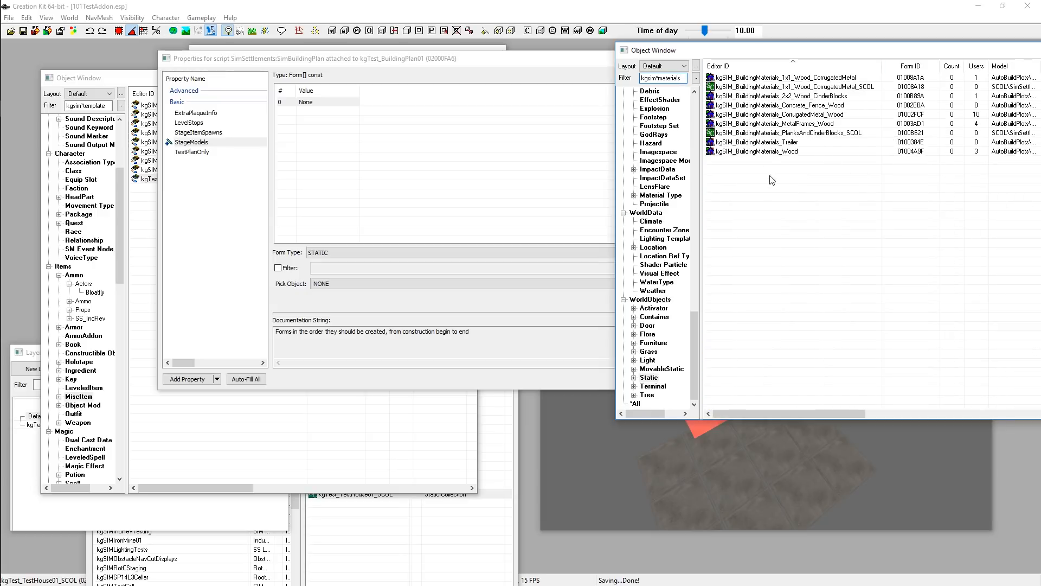
Open and preview the kgSIM_BuildingMaterials_Concrete_Fence_Wood static, then close it
click(803, 106)
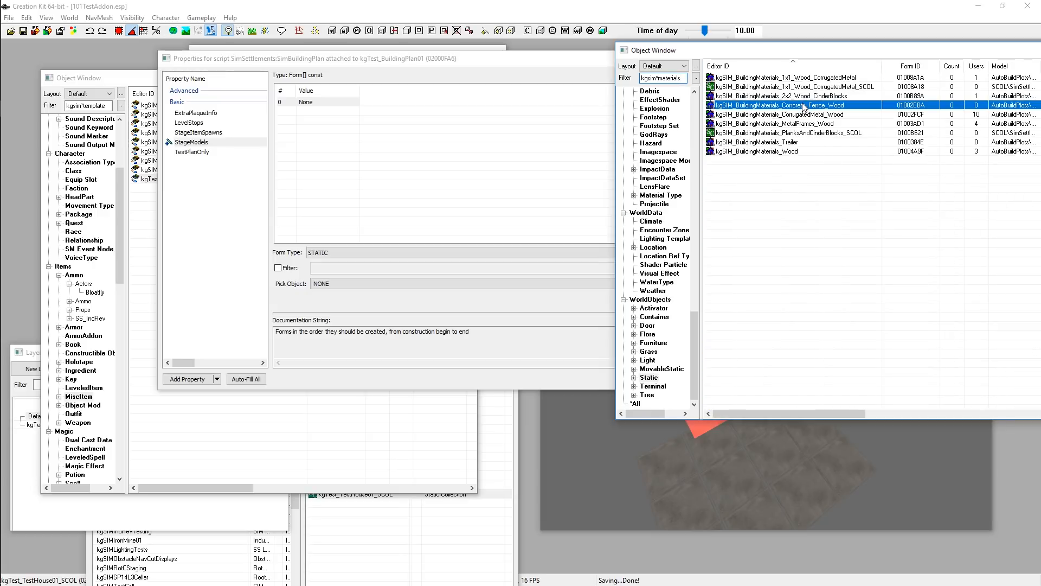
double_click(804, 107)
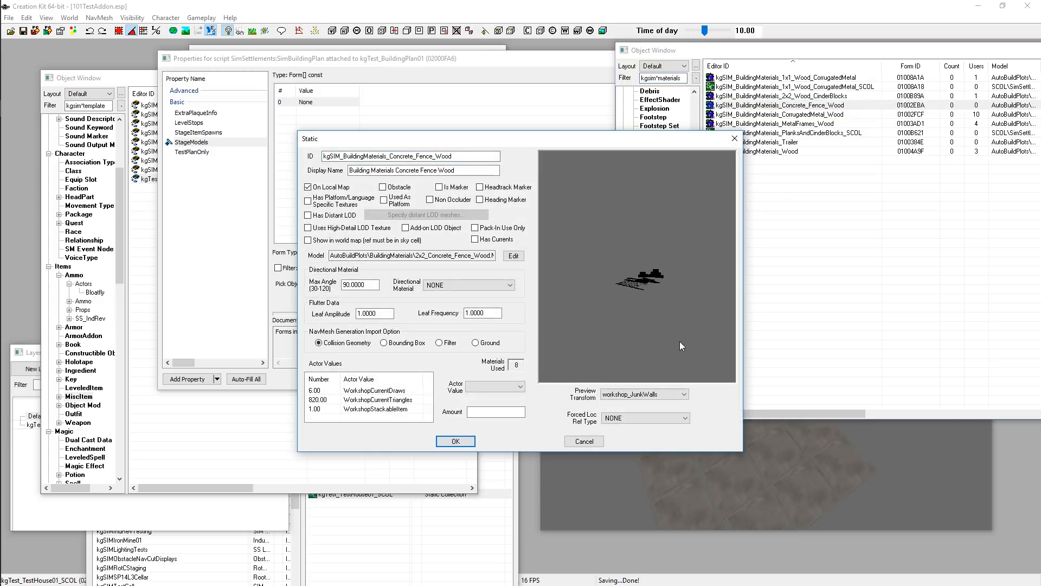
drag(687, 308, 676, 276)
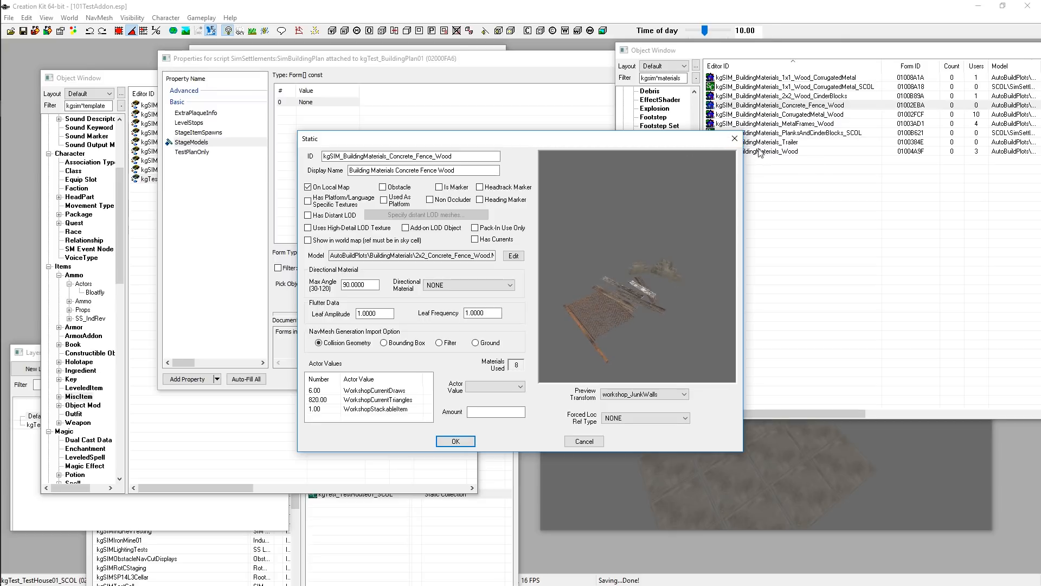
click(734, 138)
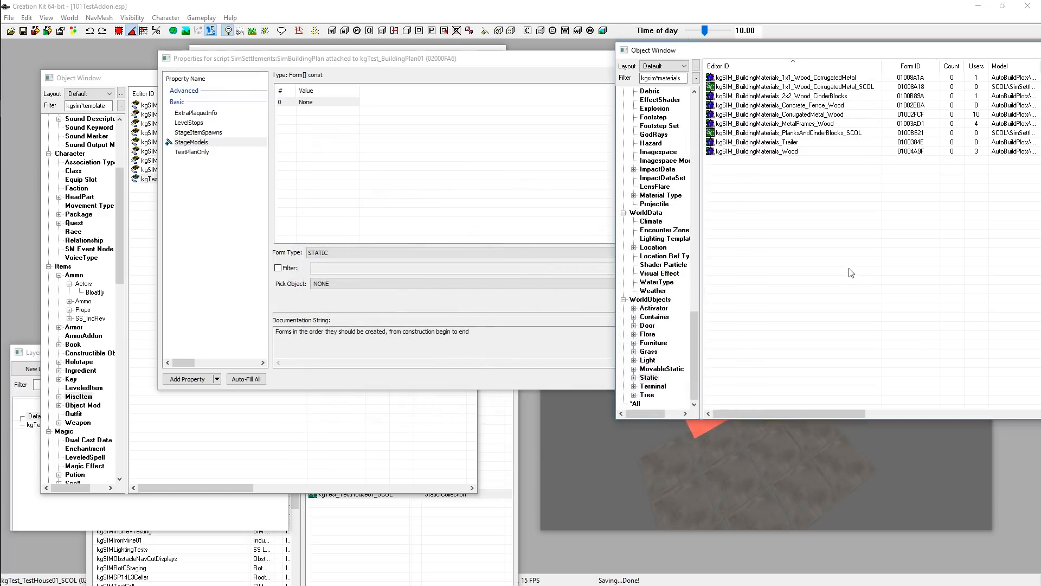
Filter the pick list by materials and set the first entry to kgSIM_BuildingMaterials_Concrete_Fence_Wood
click(379, 69)
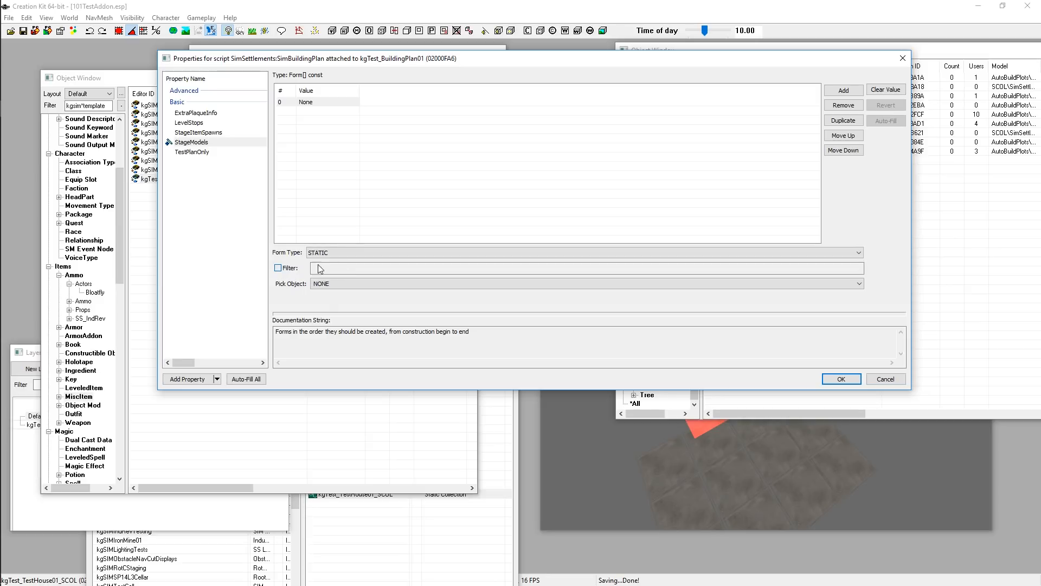
click(278, 268)
click(335, 266)
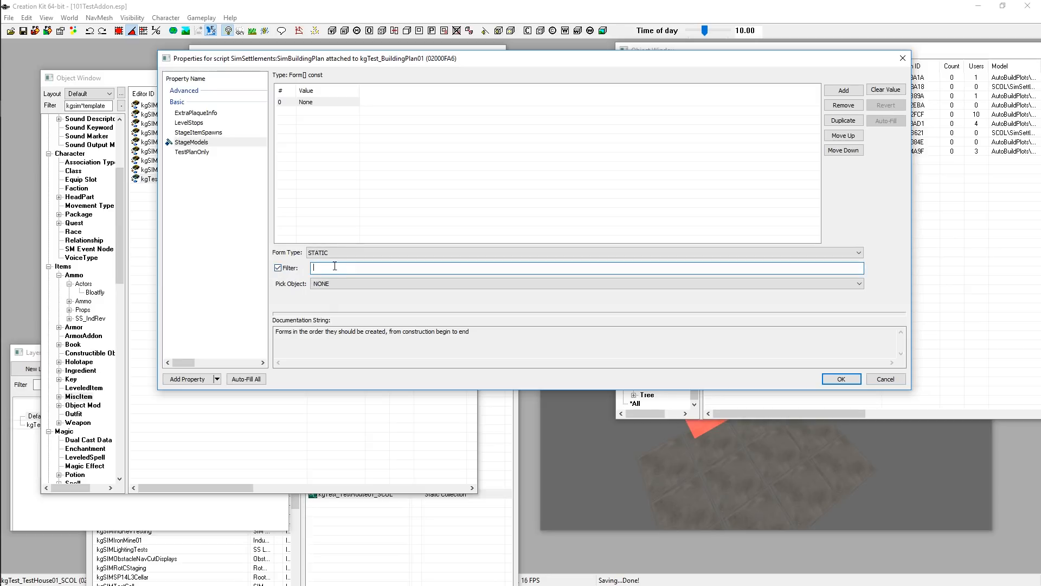
text(m)
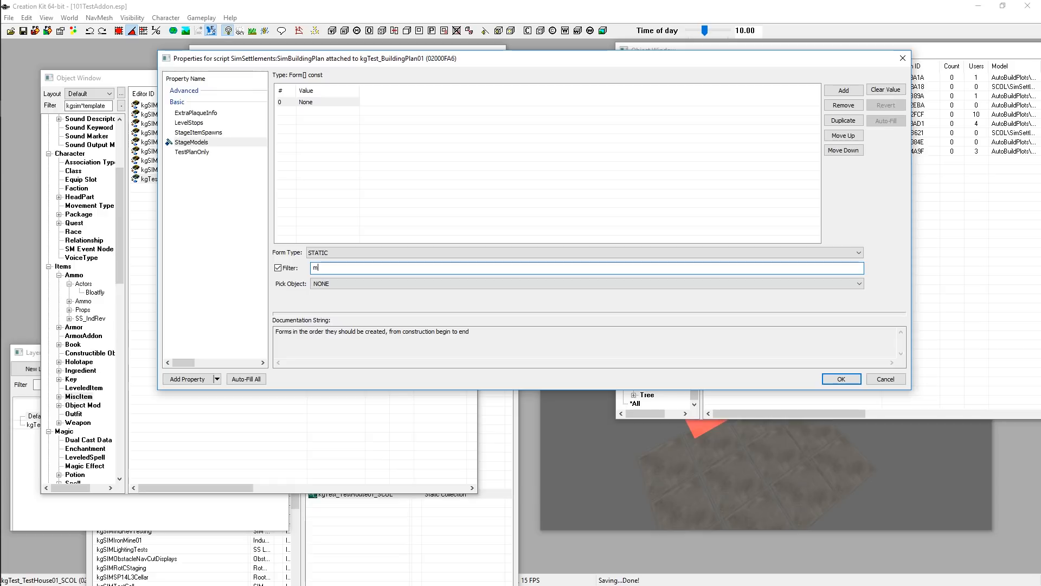
text(aterials)
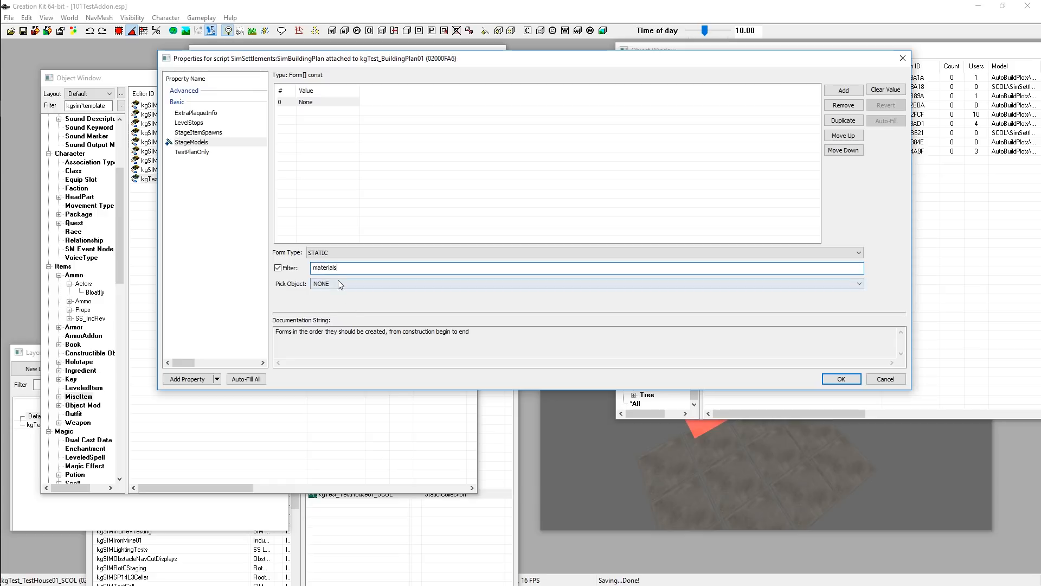
click(339, 282)
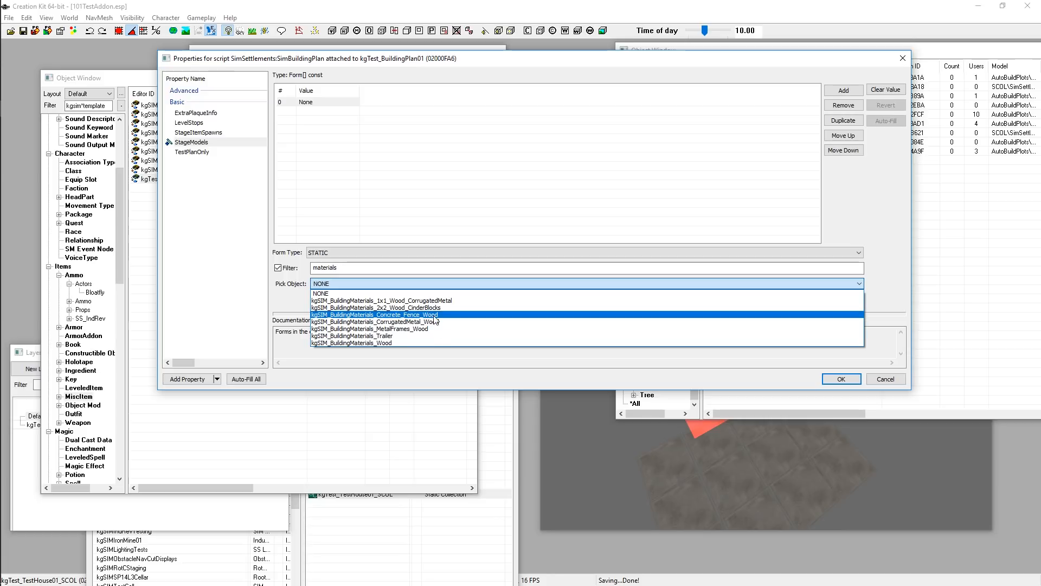
click(435, 319)
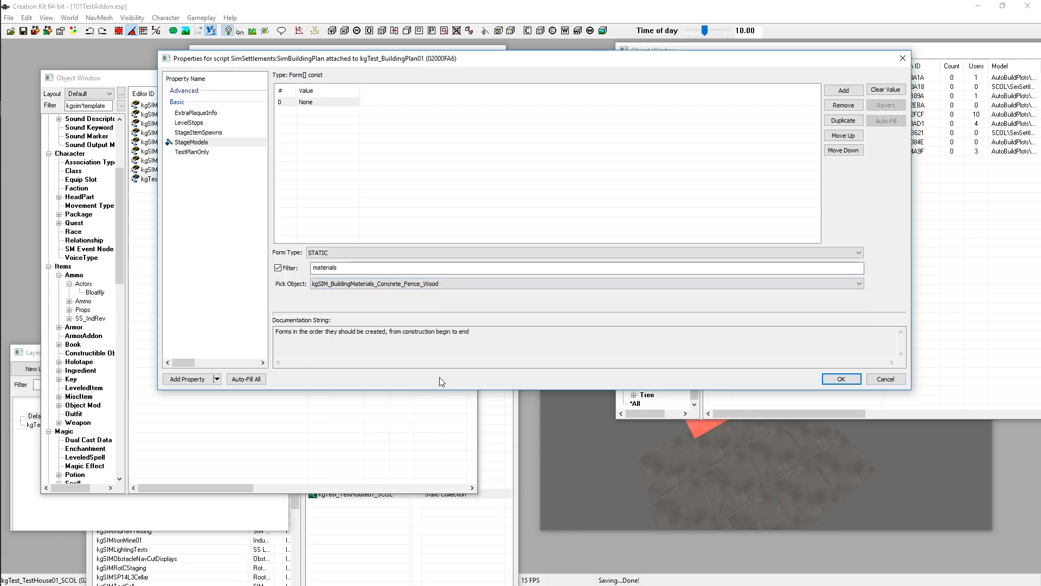
click(366, 148)
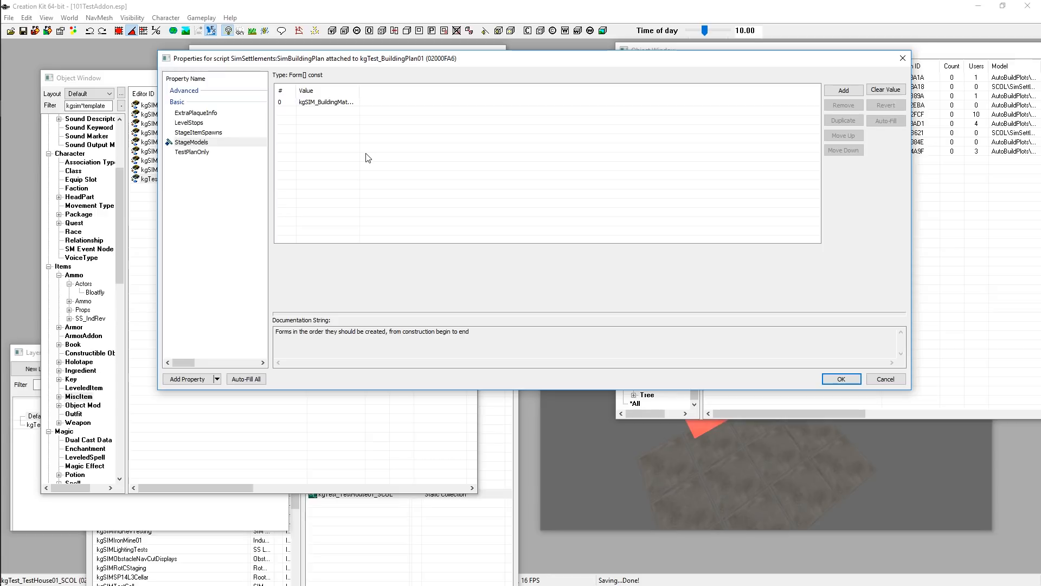
Add a second StageModels entry and set its form type to STATIC
click(840, 96)
click(335, 252)
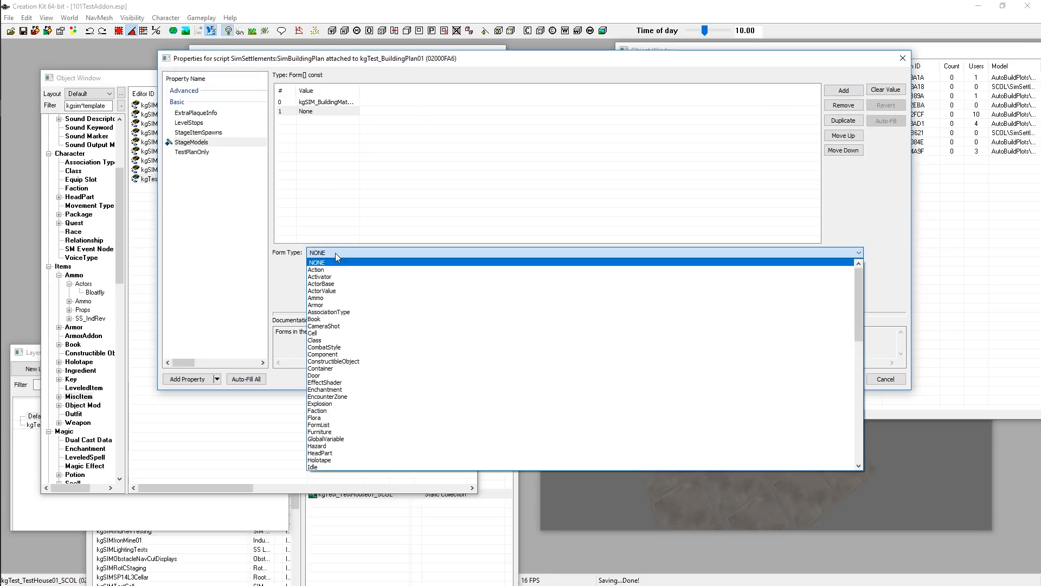
scroll(347, 423, down, 10)
scroll(343, 442, down, 2)
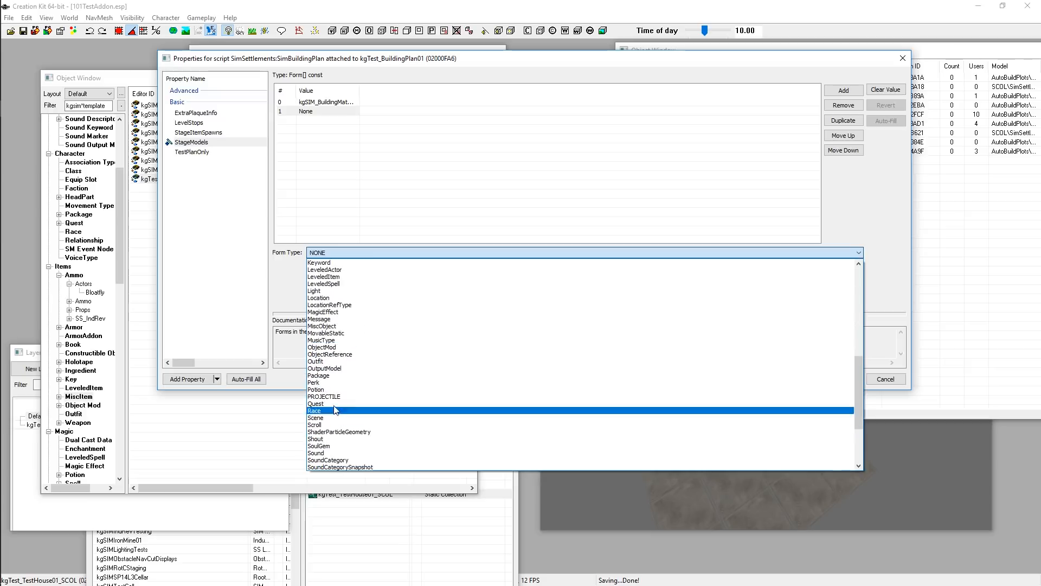
scroll(331, 442, down, 1)
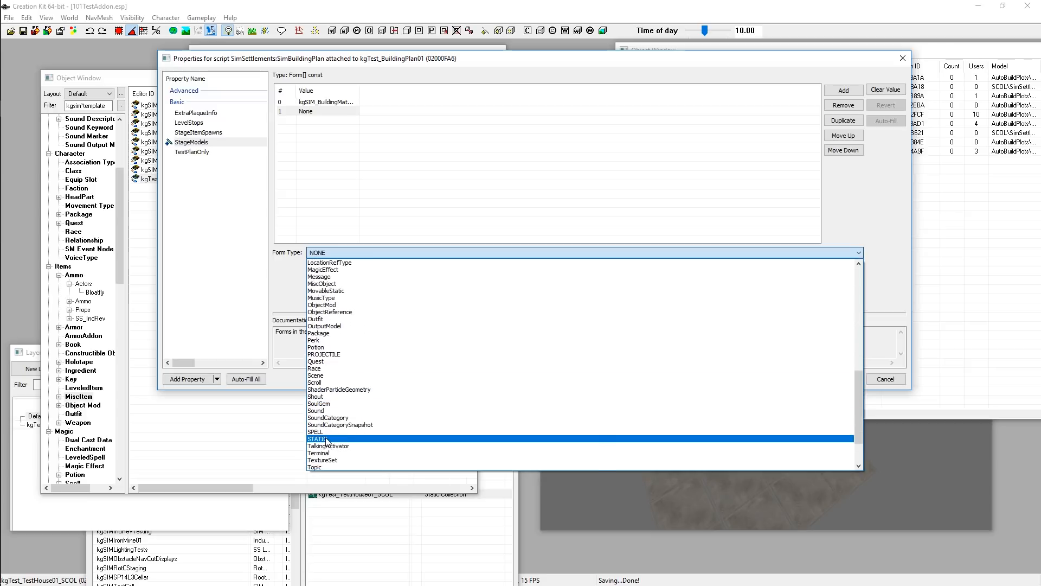
click(327, 439)
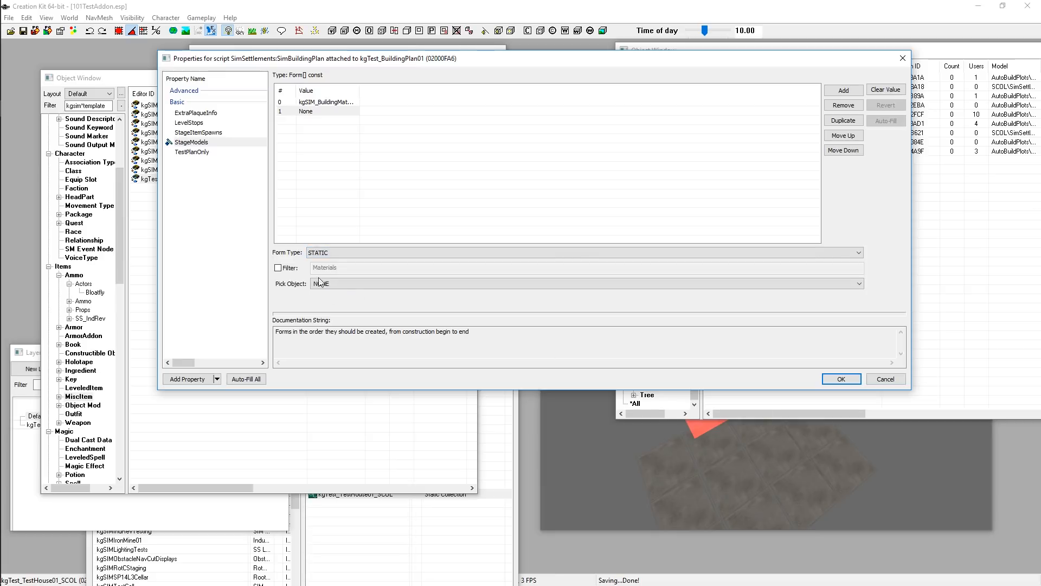
click(334, 251)
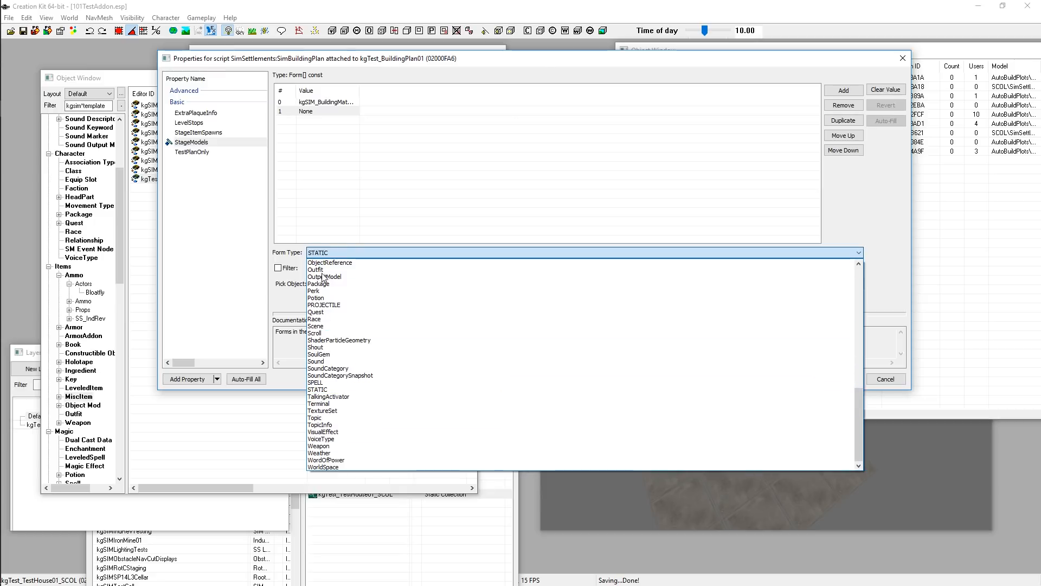
click(296, 254)
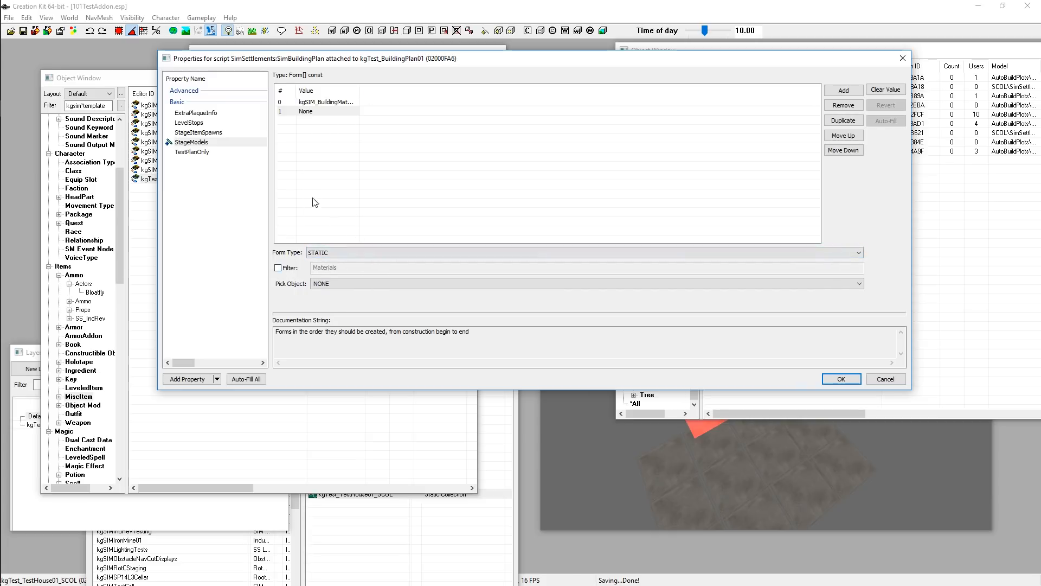
click(991, 283)
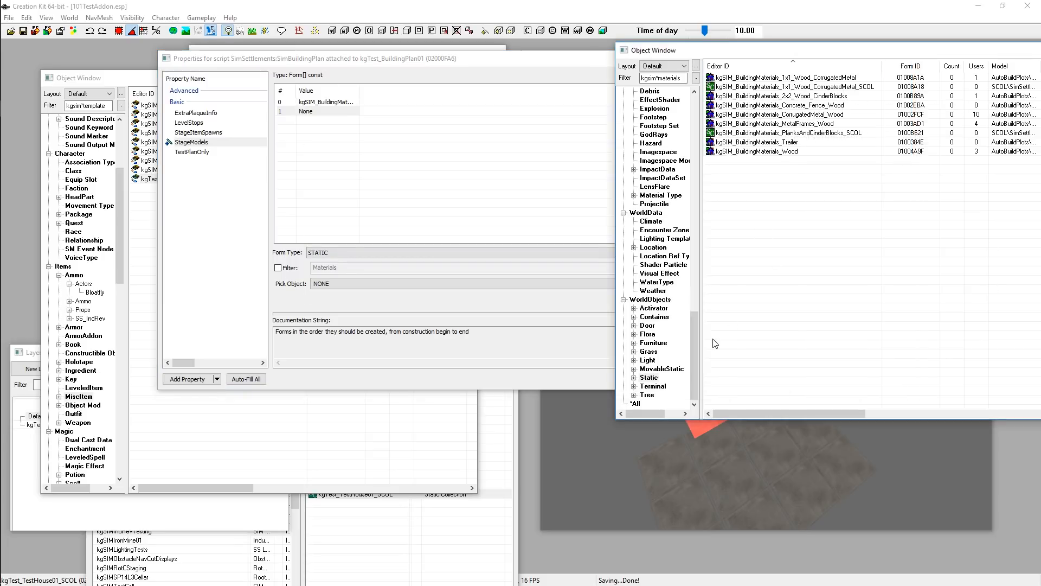
click(330, 291)
Filter the pick list by kgtest and set the second StageModels entry to kgTest_TestHouse01
click(277, 267)
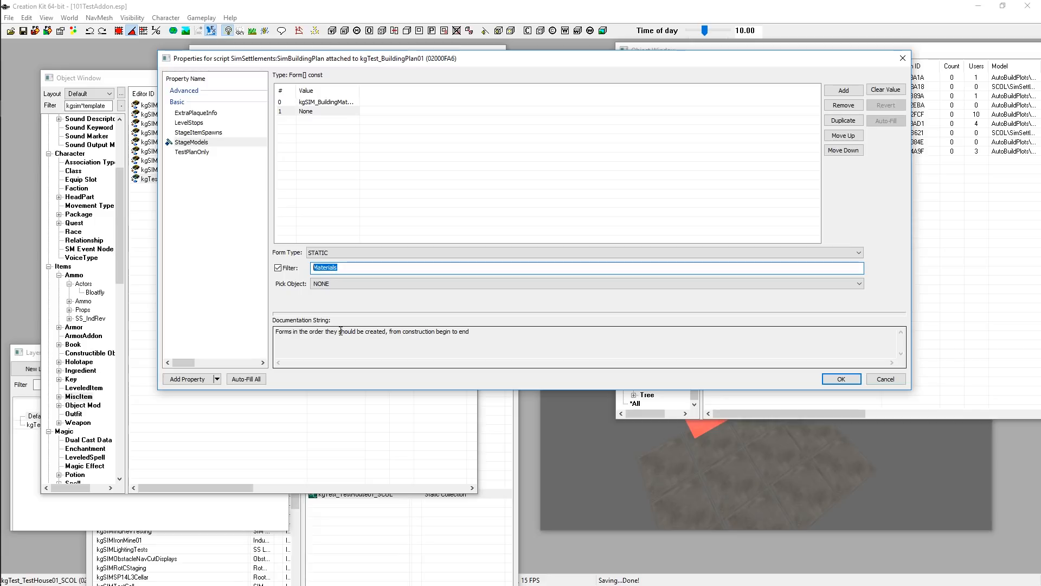
text(kgtest)
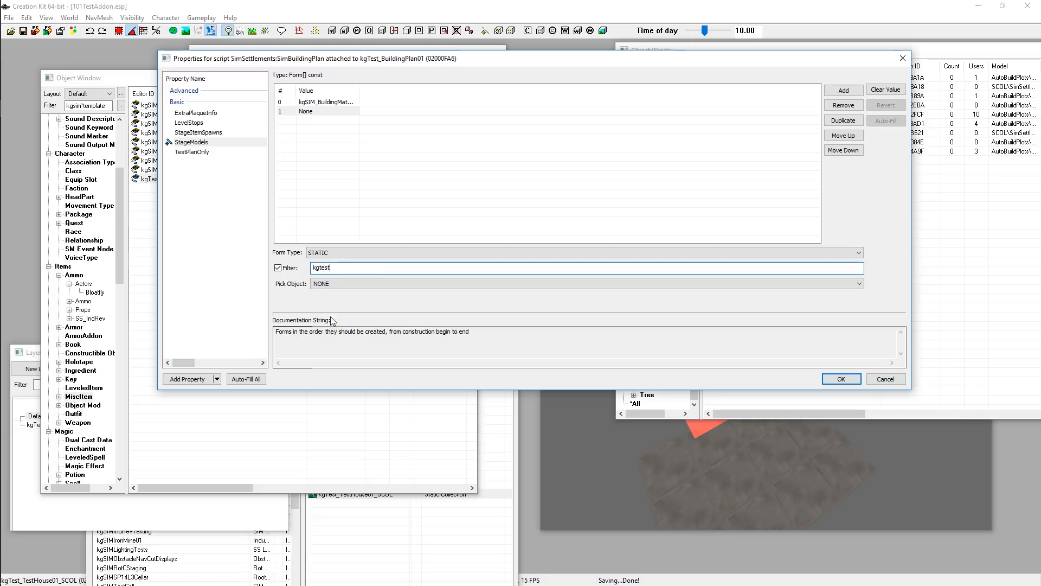
click(356, 282)
click(353, 280)
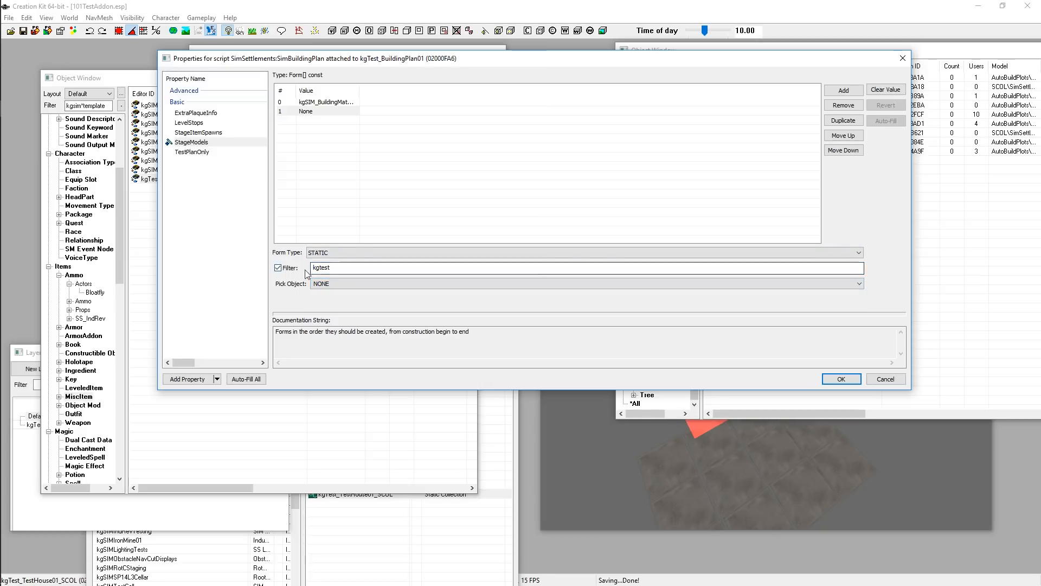
click(347, 283)
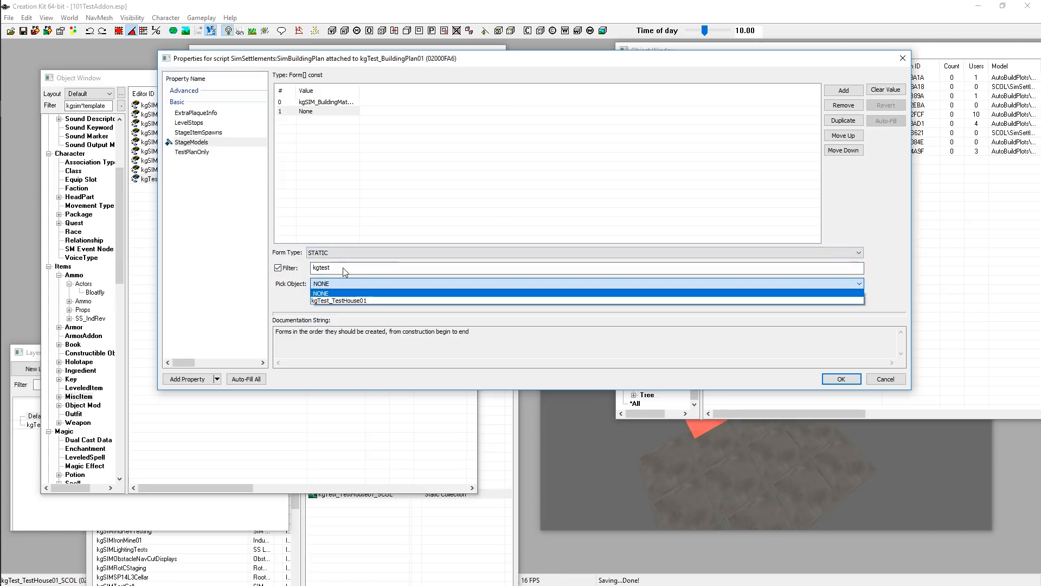
click(347, 301)
click(364, 162)
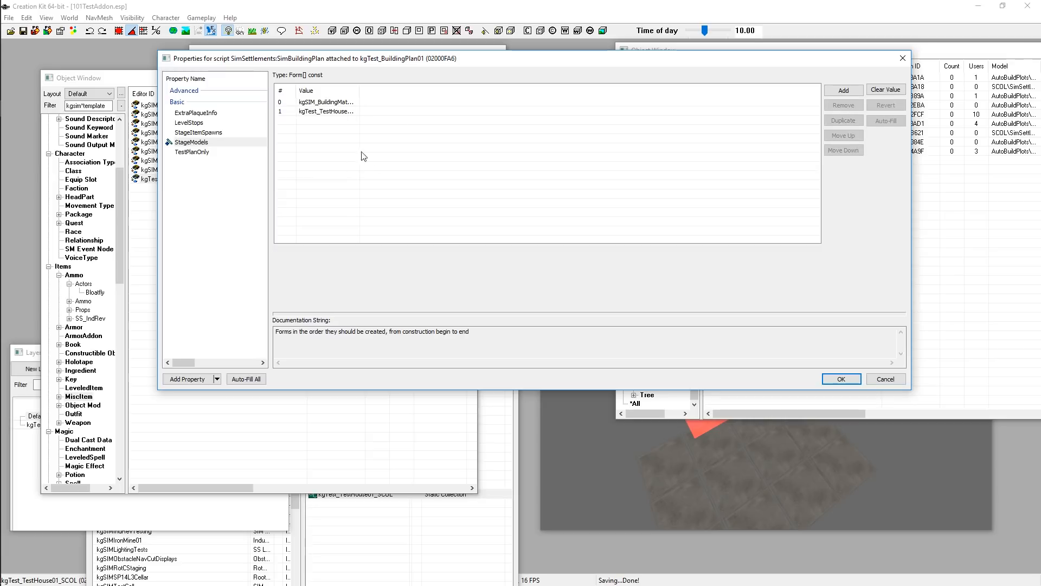
drag(359, 90, 515, 95)
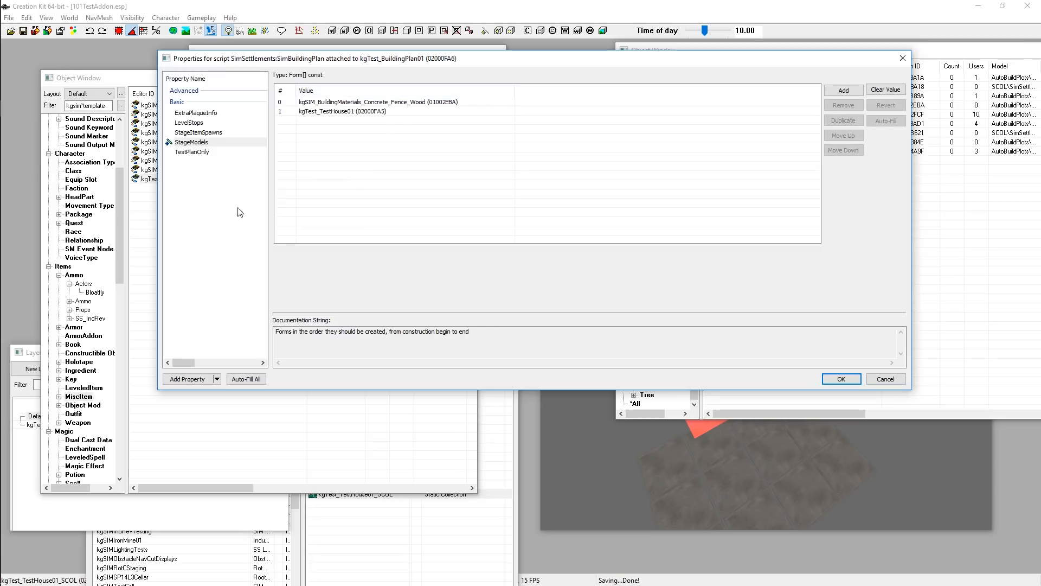
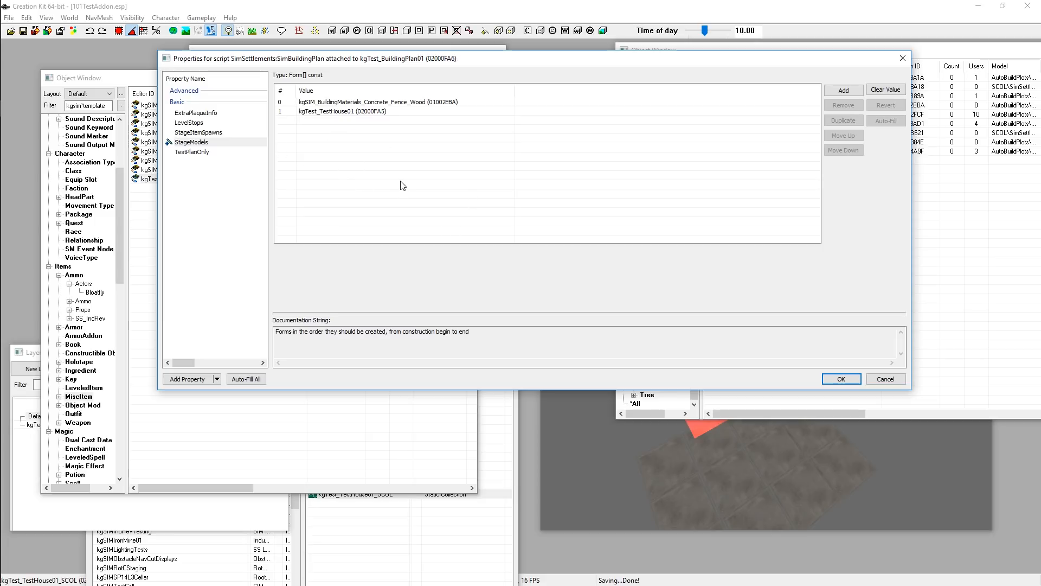
Add an entry to the LevelStops property with value 1
mouse_move(191, 125)
click(187, 123)
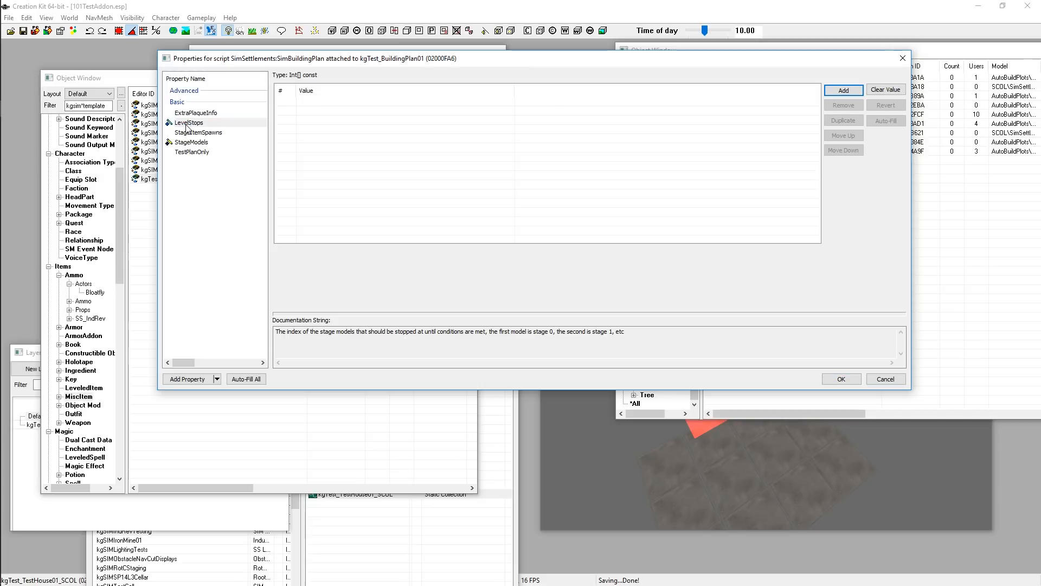
click(844, 91)
text(1)
key(Return)
Confirm the script properties and the building plan item, and save the plugin
click(201, 142)
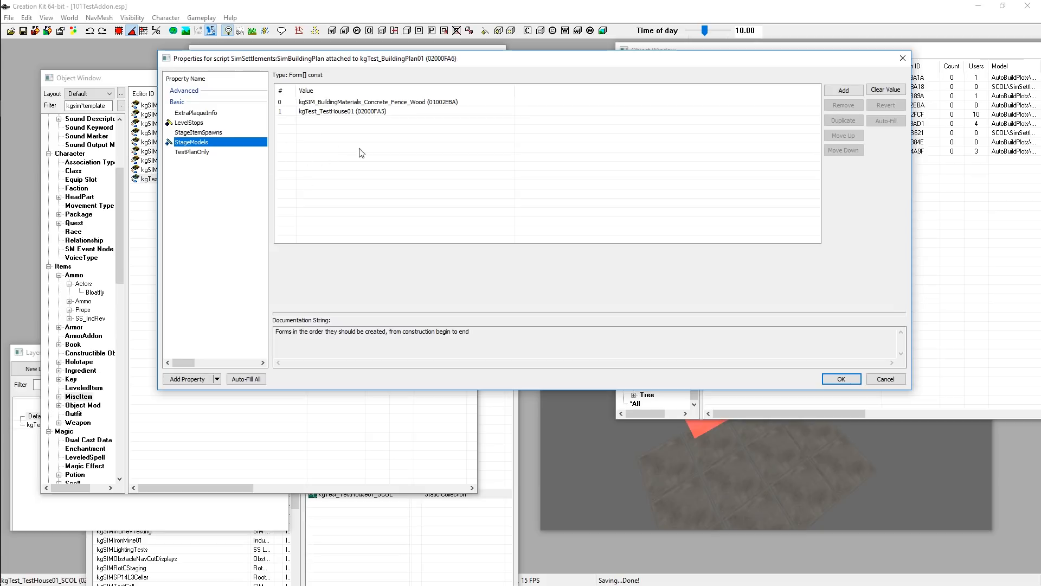
click(188, 123)
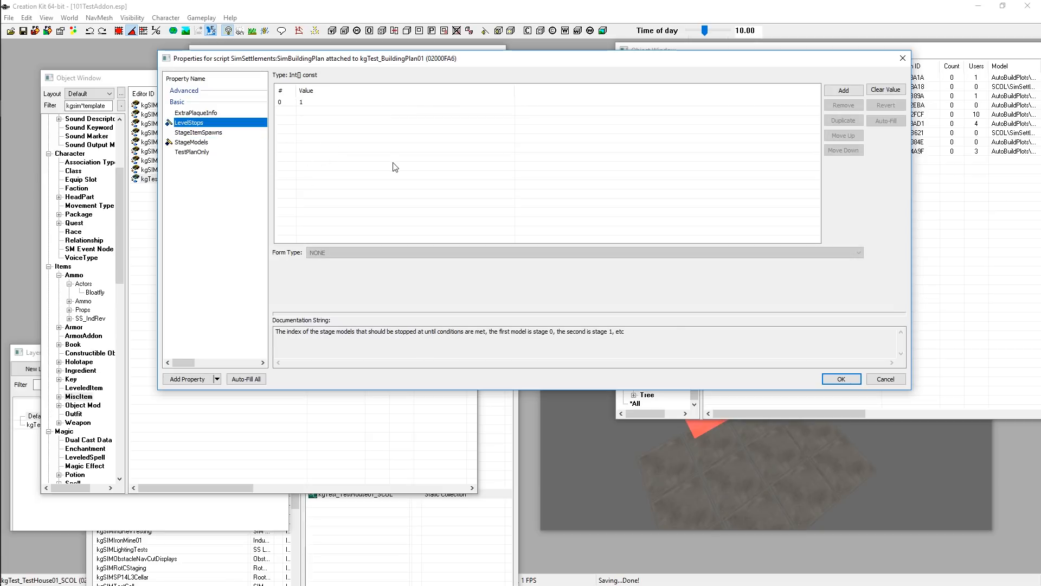
click(826, 381)
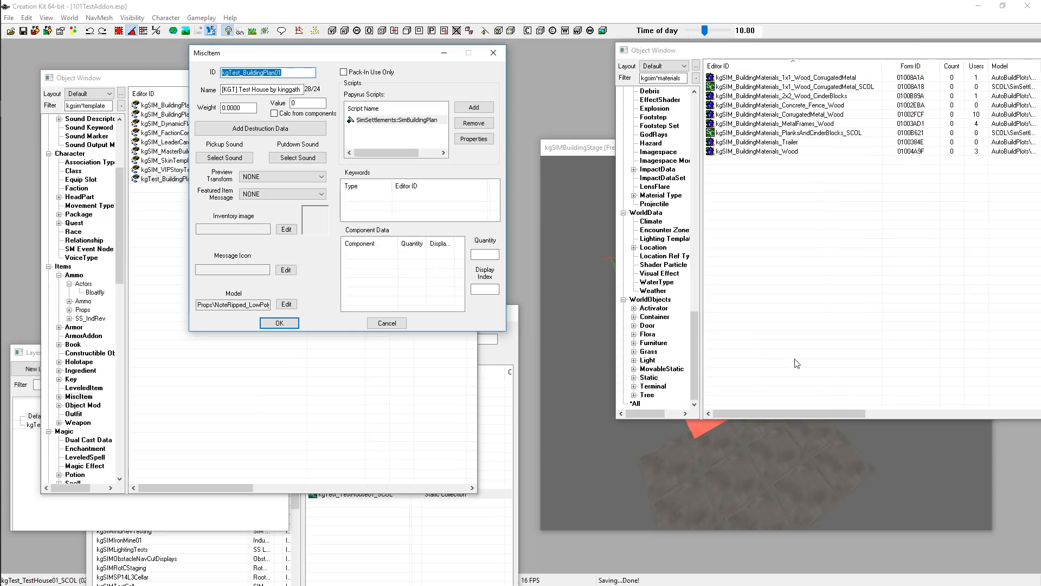
click(266, 323)
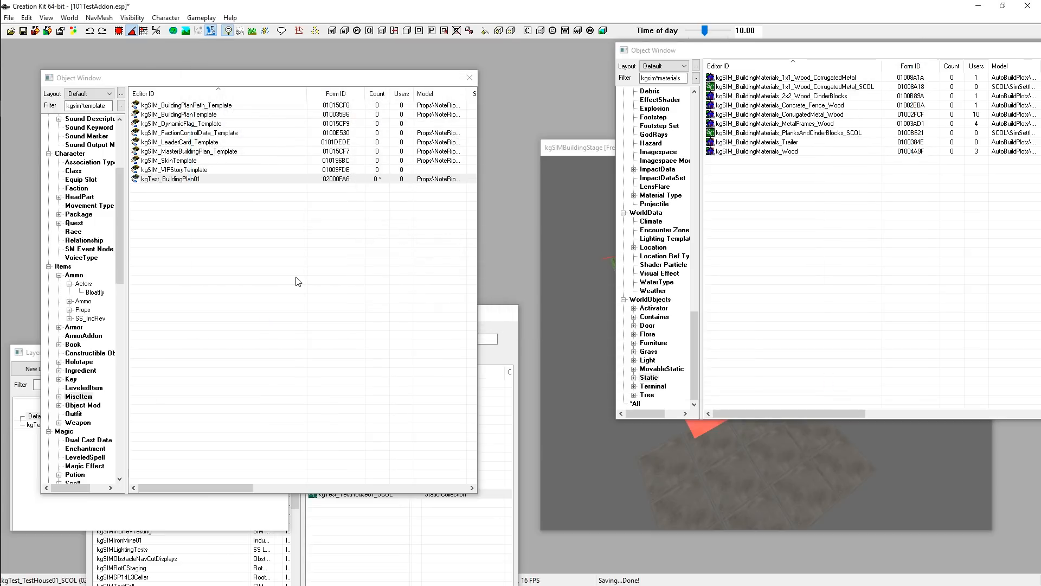
key(ctrl+s)
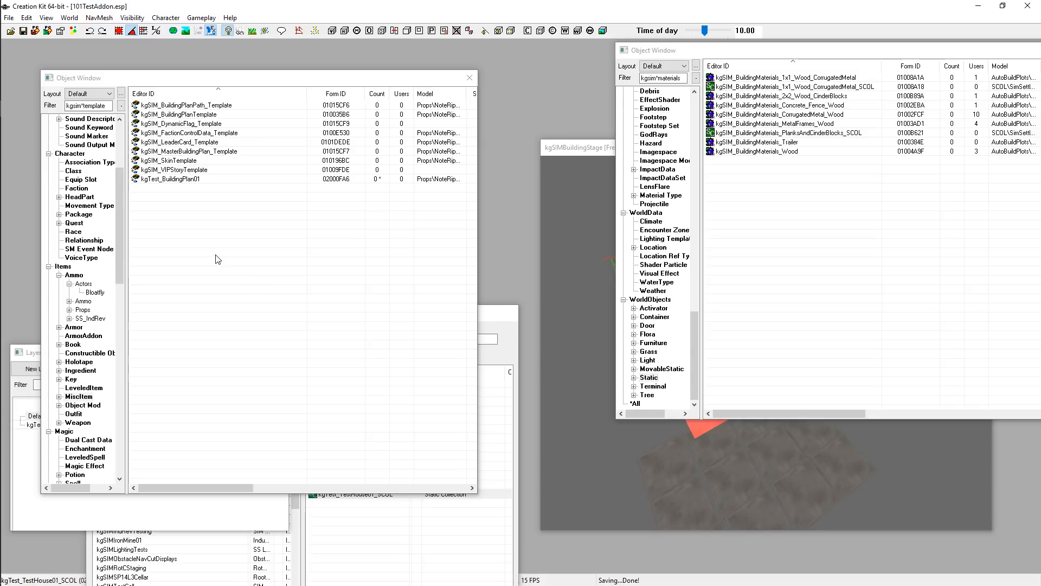
Duplicate the kgSIM_BuildingInfo_Template message from the Message category
click(558, 144)
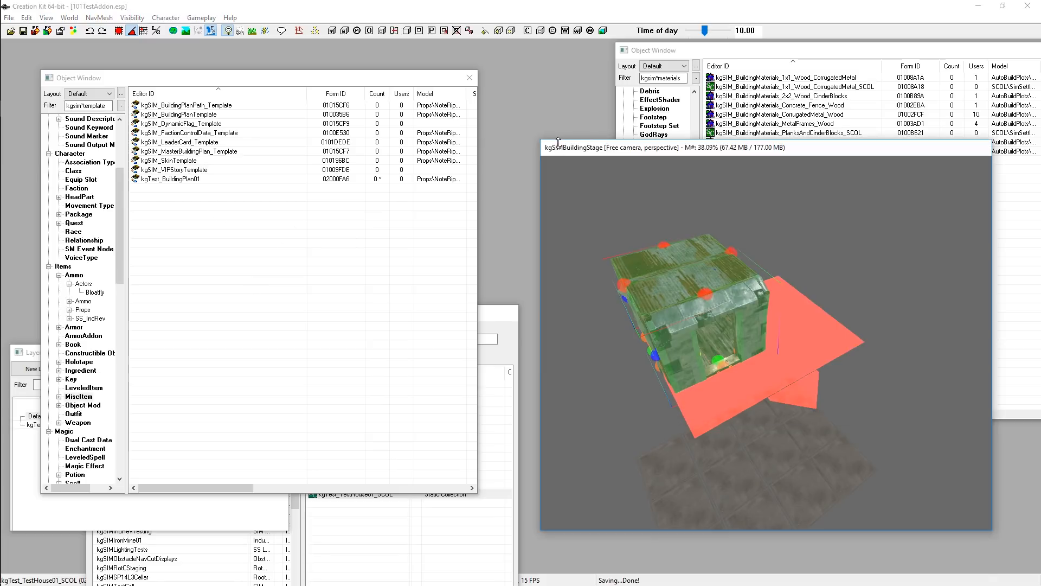
click(346, 268)
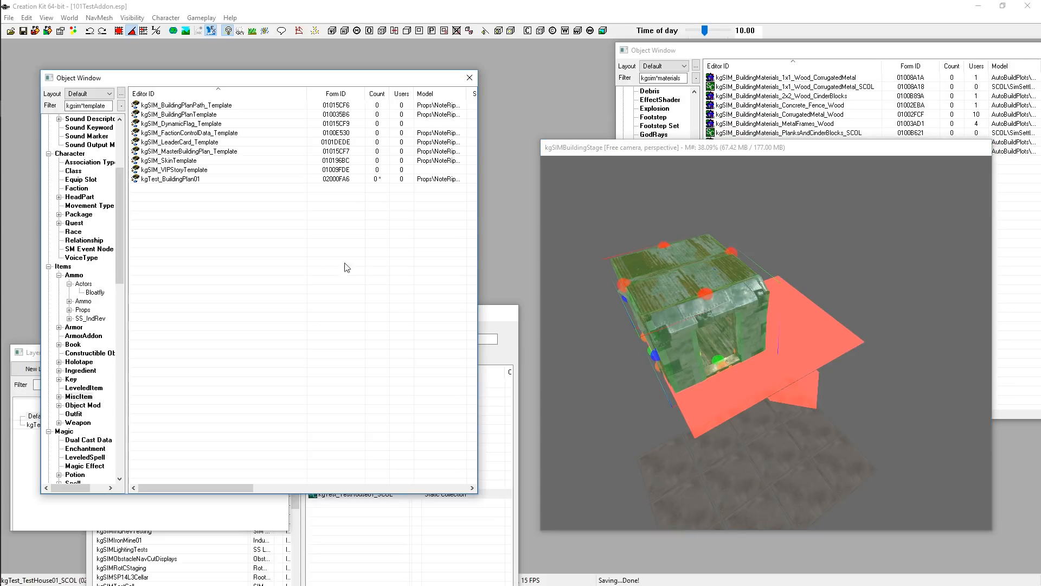
drag(581, 147, 511, 173)
click(285, 314)
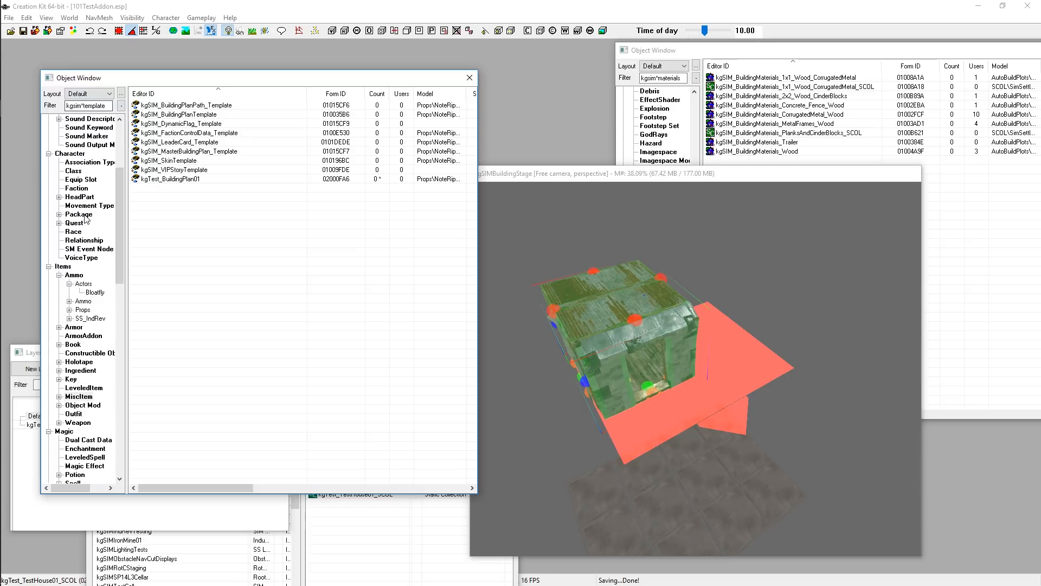
scroll(99, 185, down, 4)
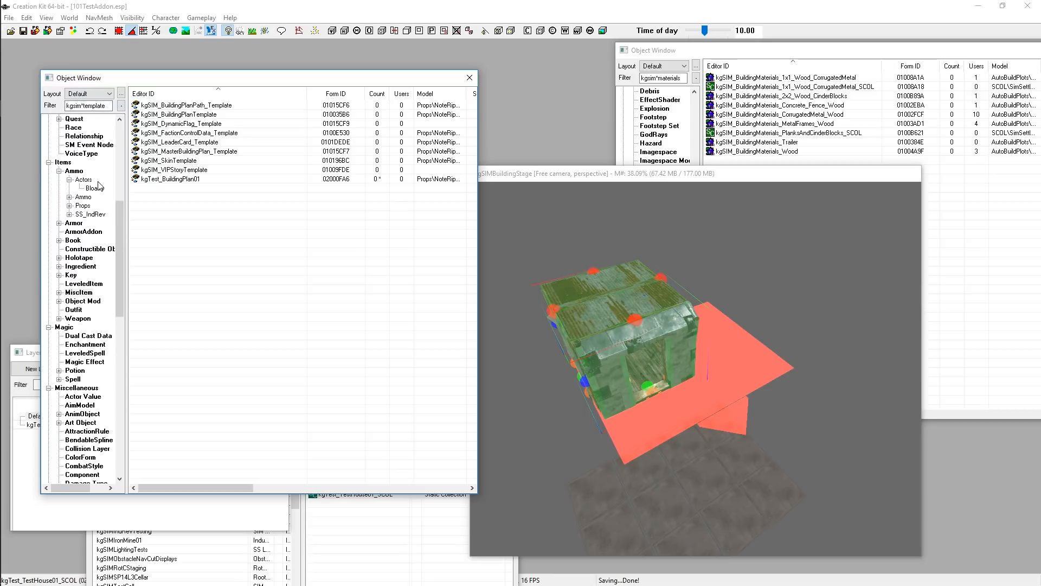
scroll(100, 186, down, 6)
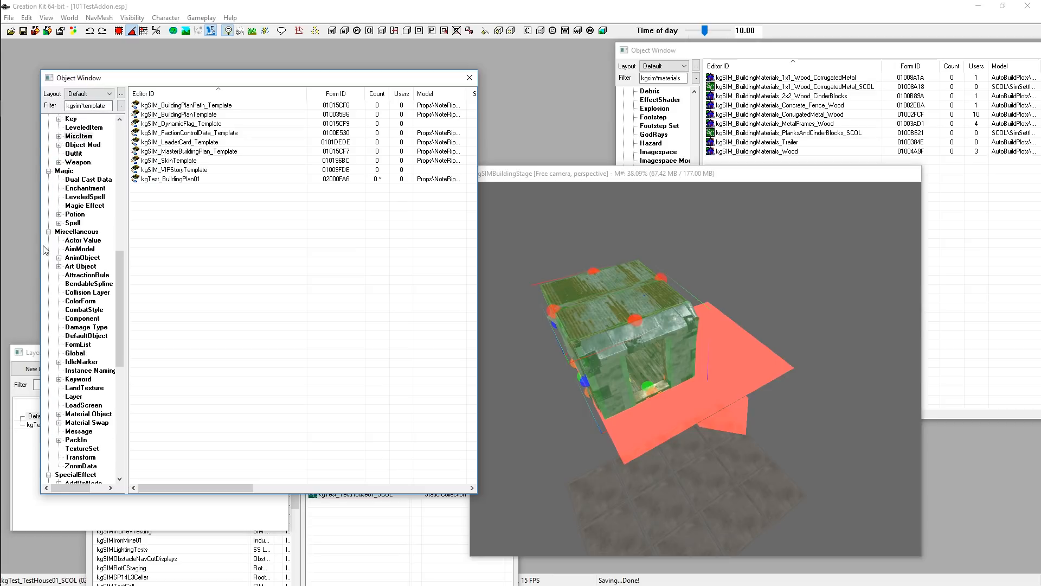
scroll(74, 233, down, 1)
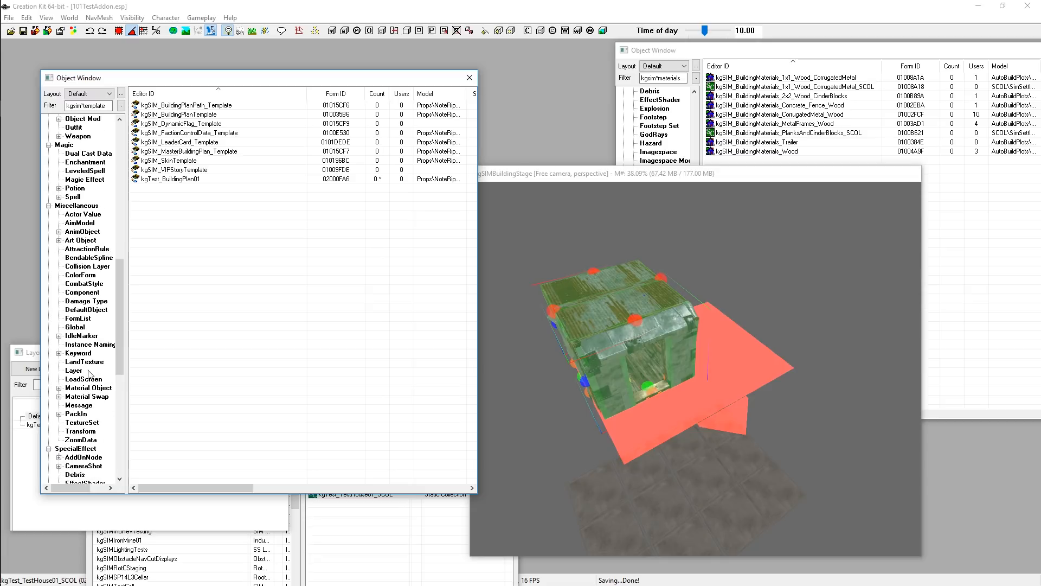
click(80, 405)
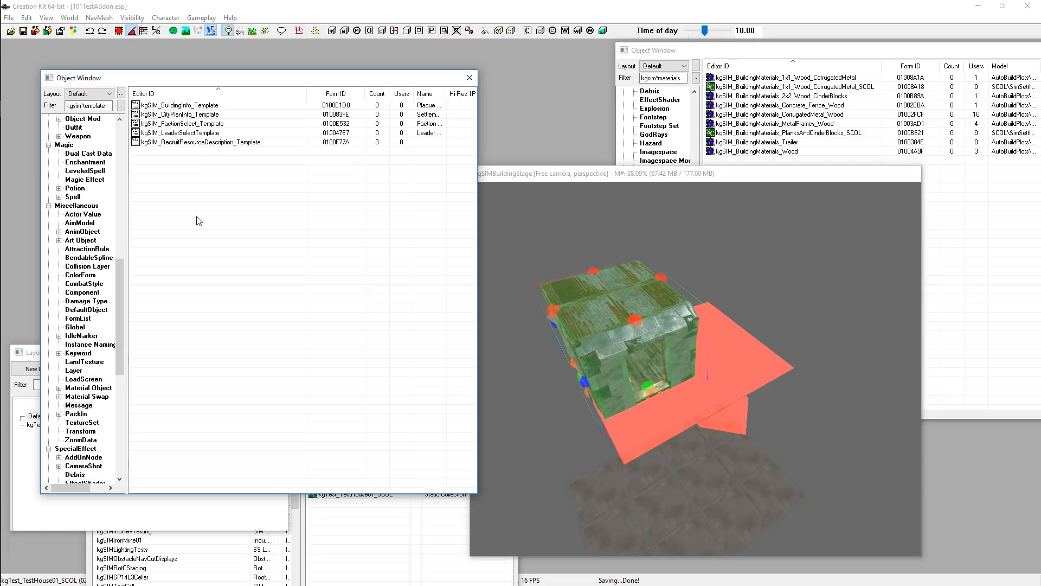
click(182, 106)
right_click(182, 106)
click(238, 136)
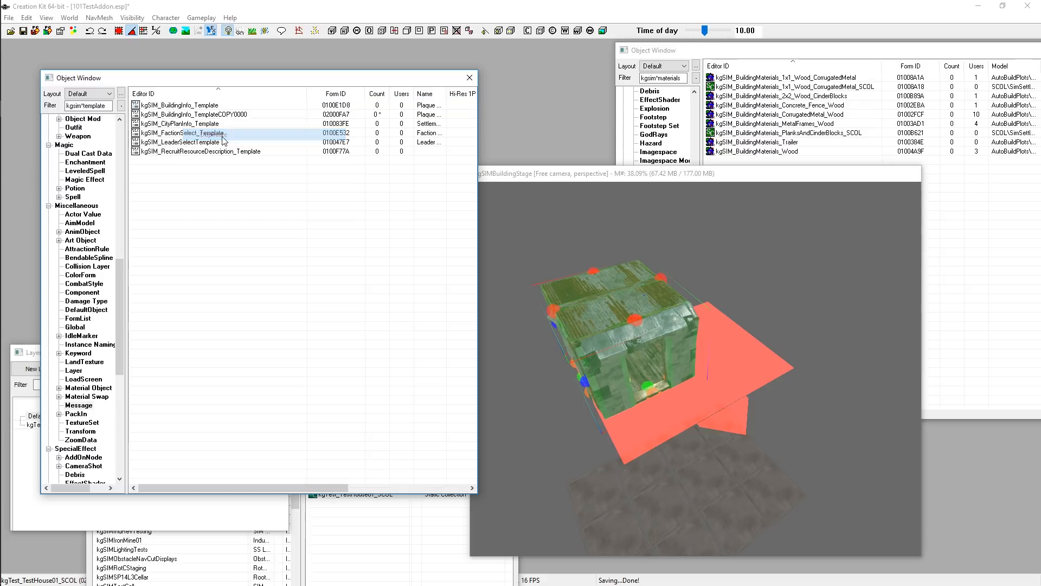
Open the duplicated message and rename its ID to kgTest_BuildingInfo_BuildingPlan01
double_click(181, 116)
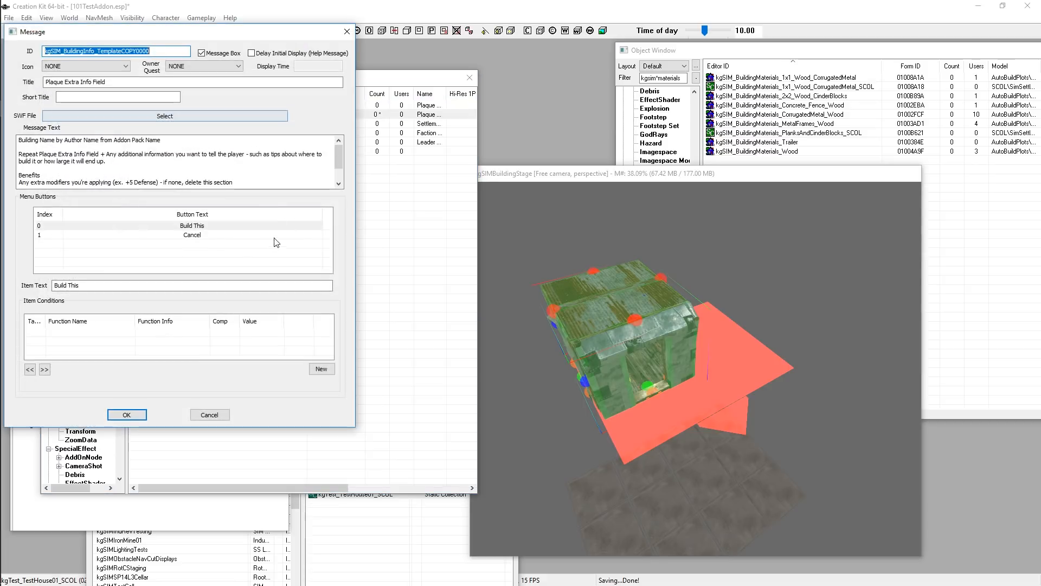
drag(161, 41, 308, 68)
scroll(370, 203, down, 1)
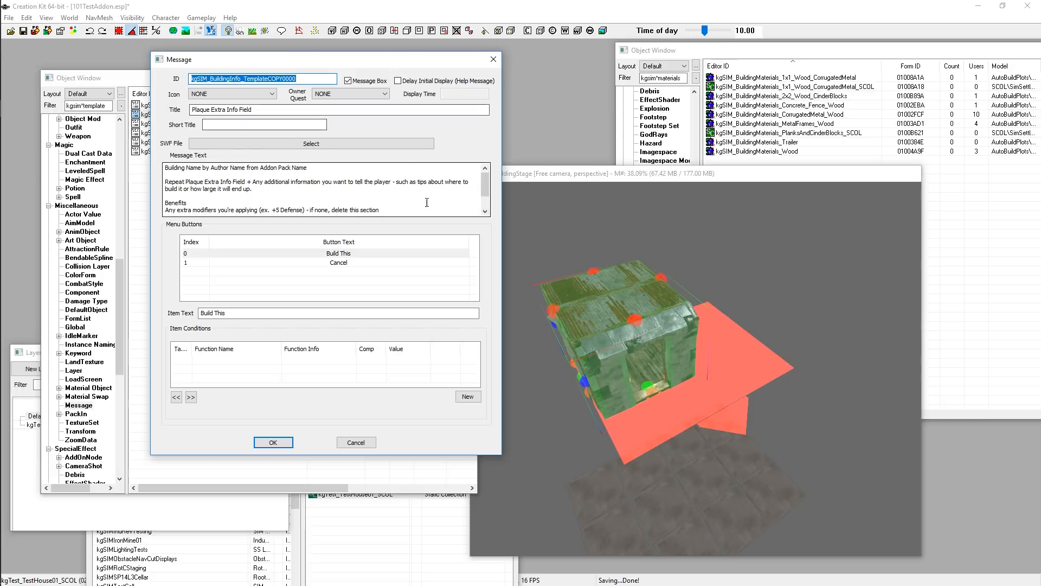
scroll(371, 204, up, 1)
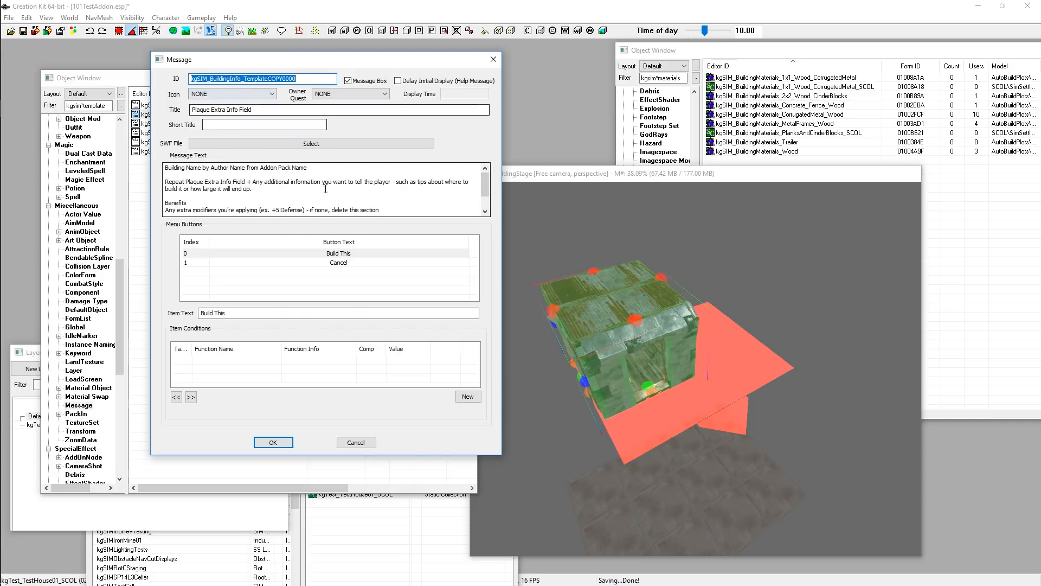
scroll(246, 196, down, 1)
scroll(246, 196, up, 1)
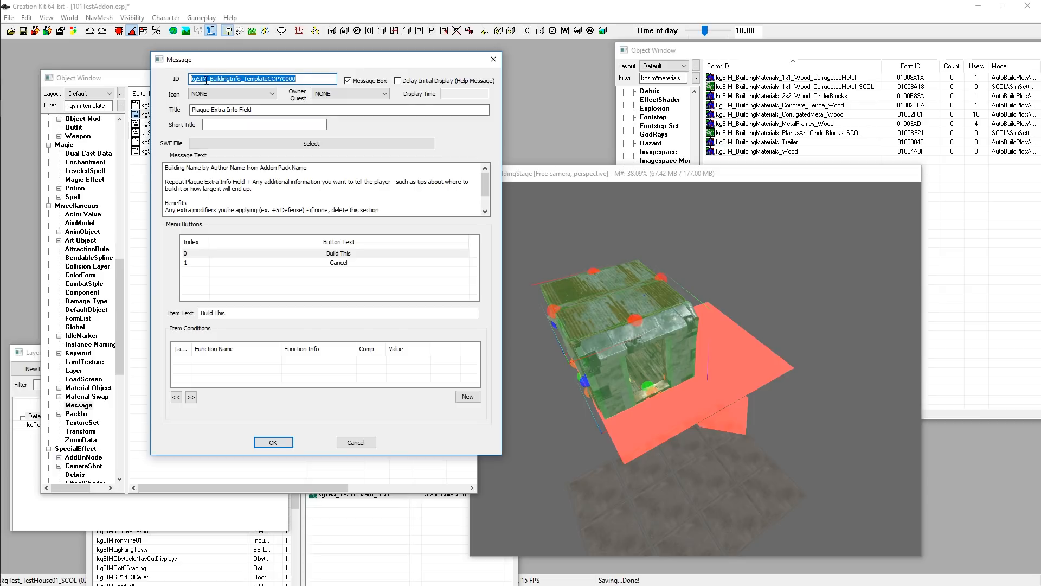
click(237, 79)
drag(323, 78, 190, 76)
drag(209, 79, 155, 80)
text(kgTest)
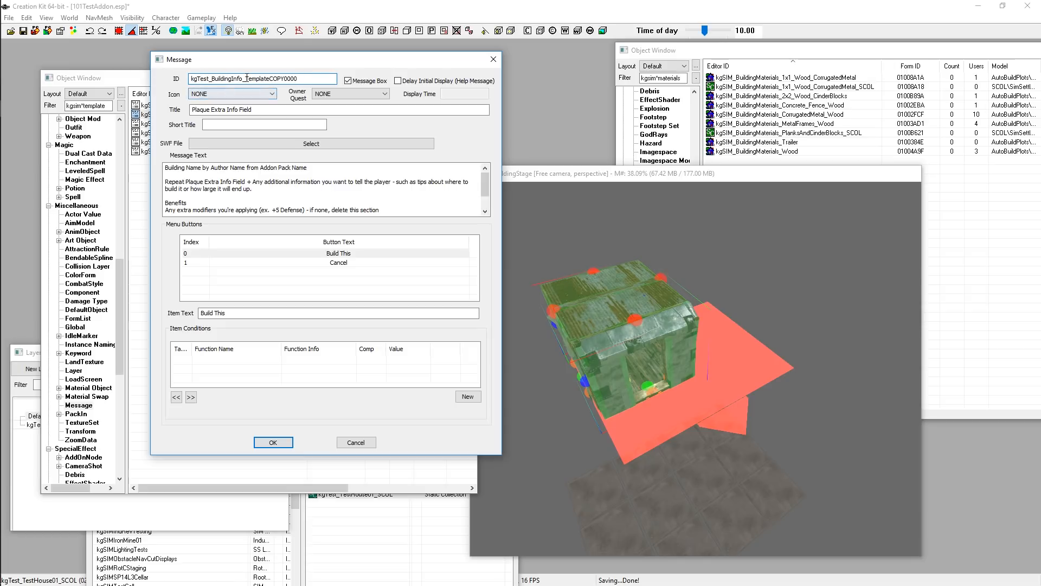
drag(245, 78, 329, 75)
text(BuildingPlan01)
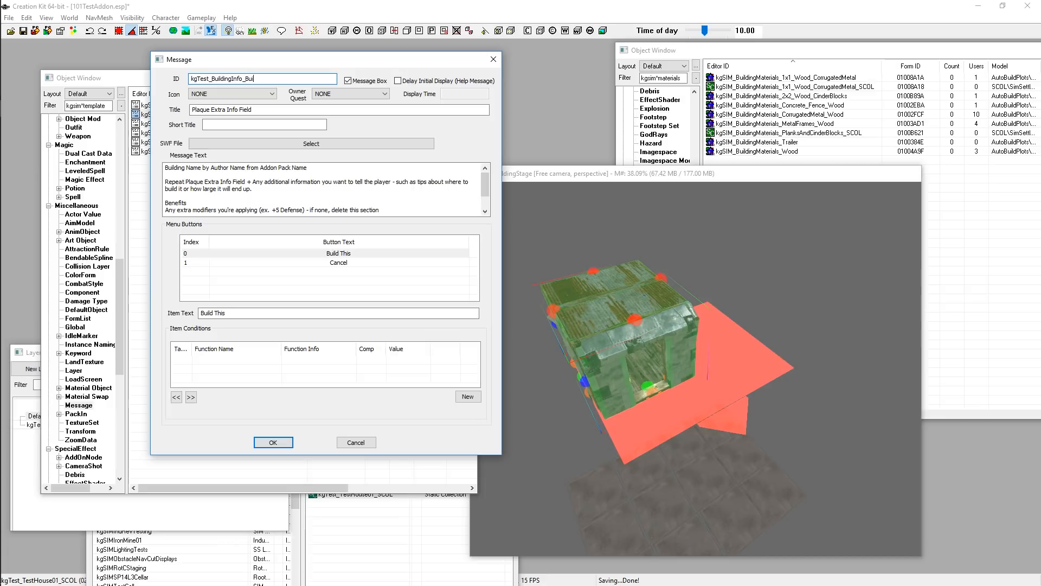
Filter the object list by kgtest and open kgTest_BuildingPlan01 to review its name
click(275, 111)
drag(276, 111, 191, 112)
click(284, 111)
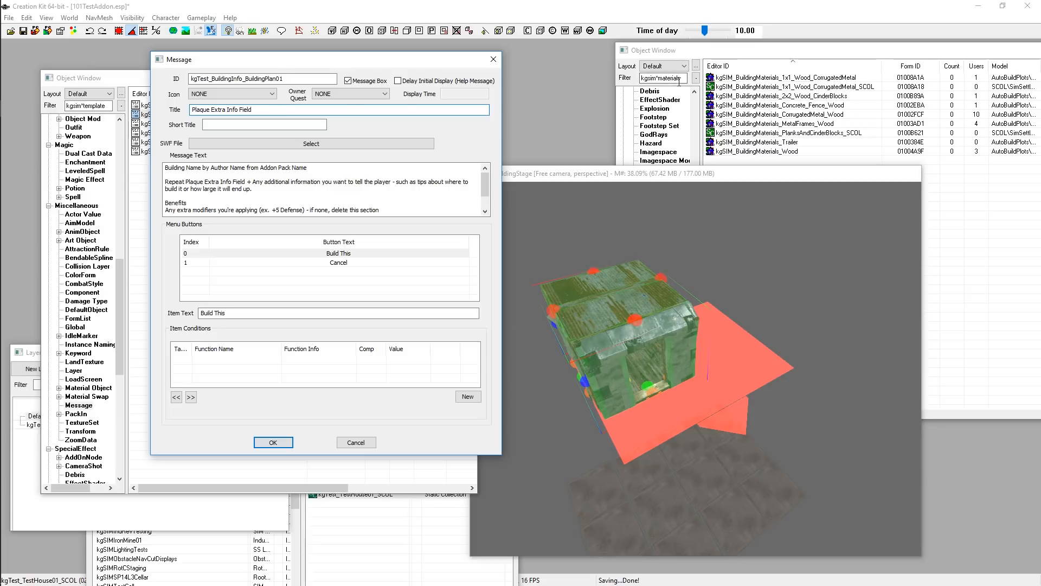
click(659, 78)
double_click(659, 77)
text(kgtest)
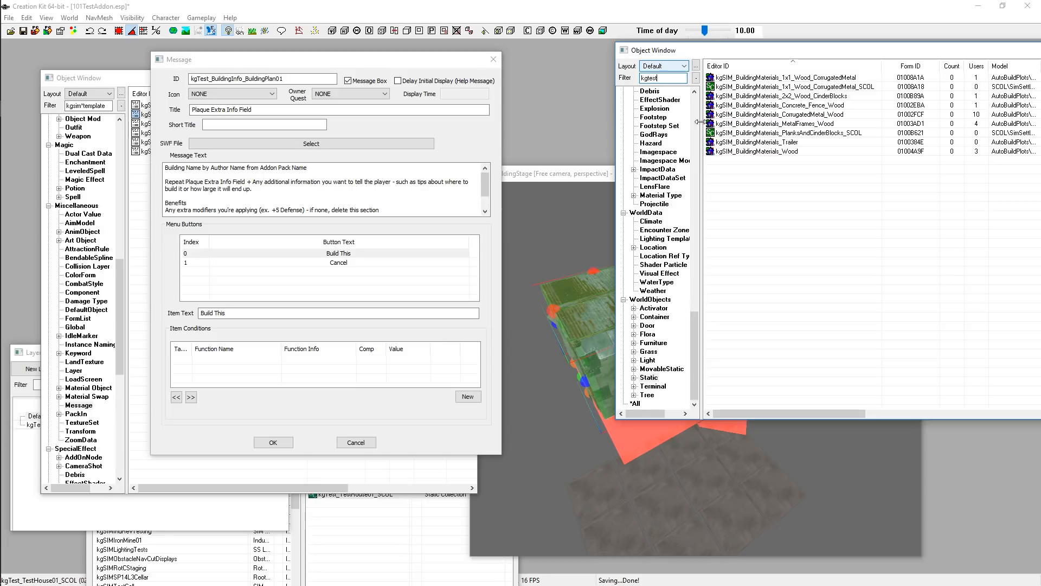
scroll(653, 250, up, 20)
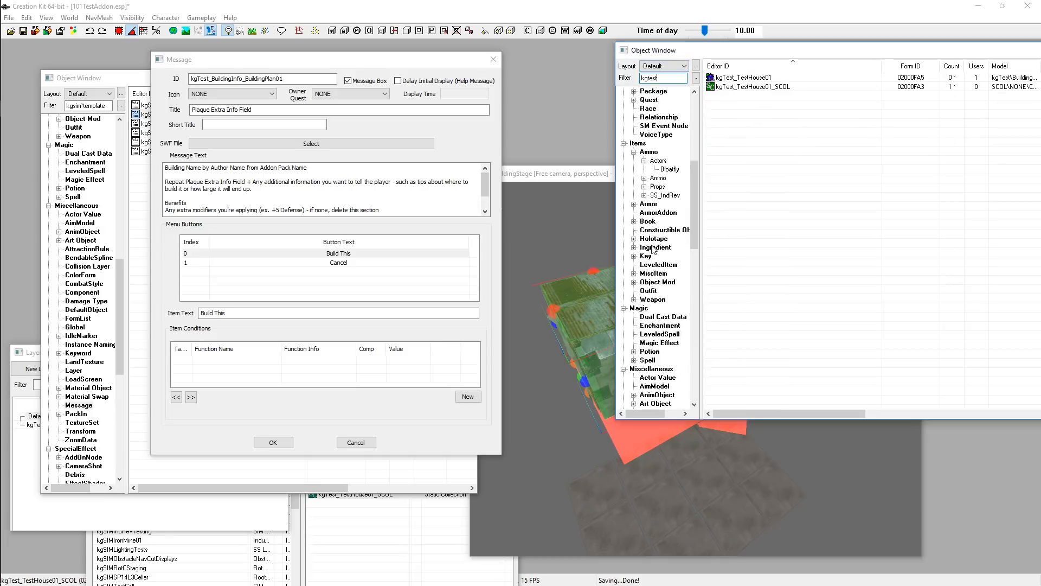
scroll(652, 250, down, 1)
click(654, 248)
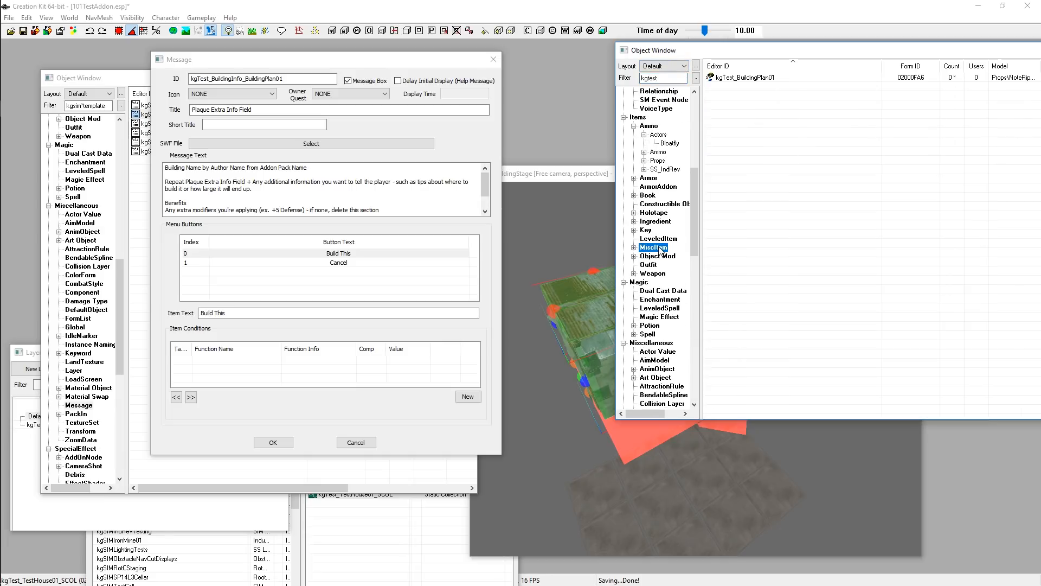
double_click(753, 78)
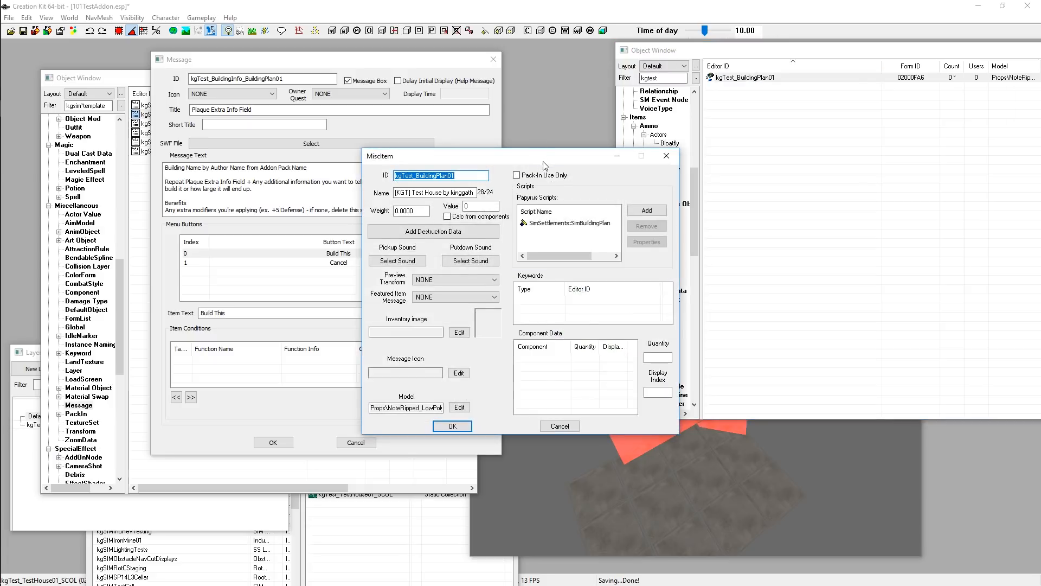
drag(538, 146, 688, 58)
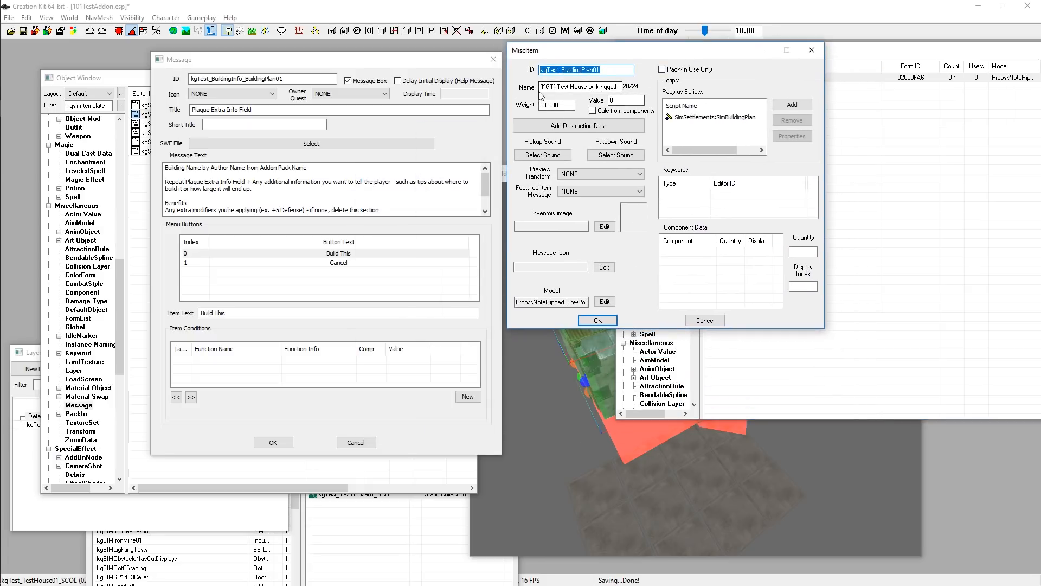
drag(543, 87, 618, 91)
click(575, 86)
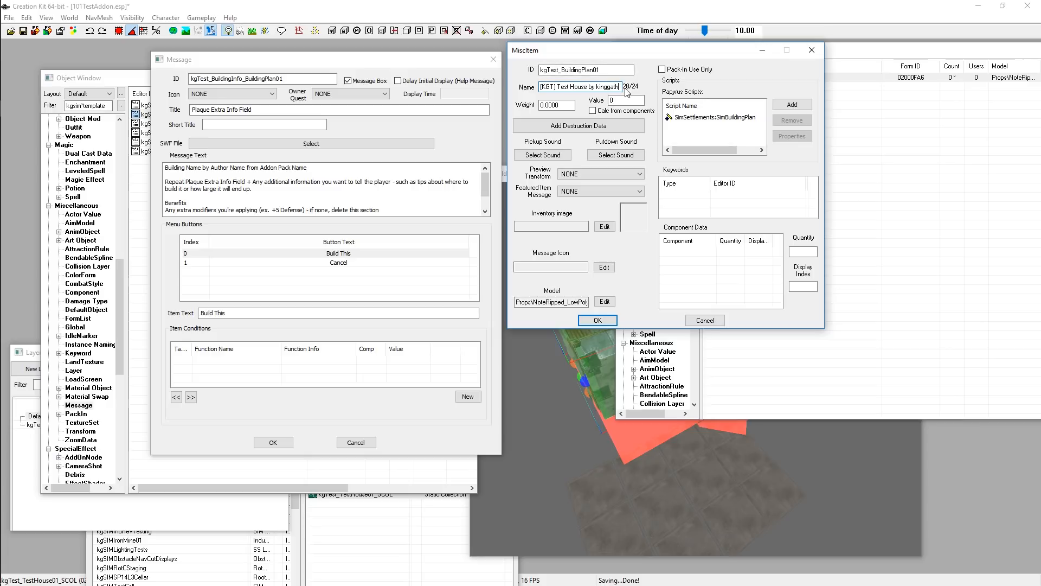
Set the message title to Test Note
click(182, 109)
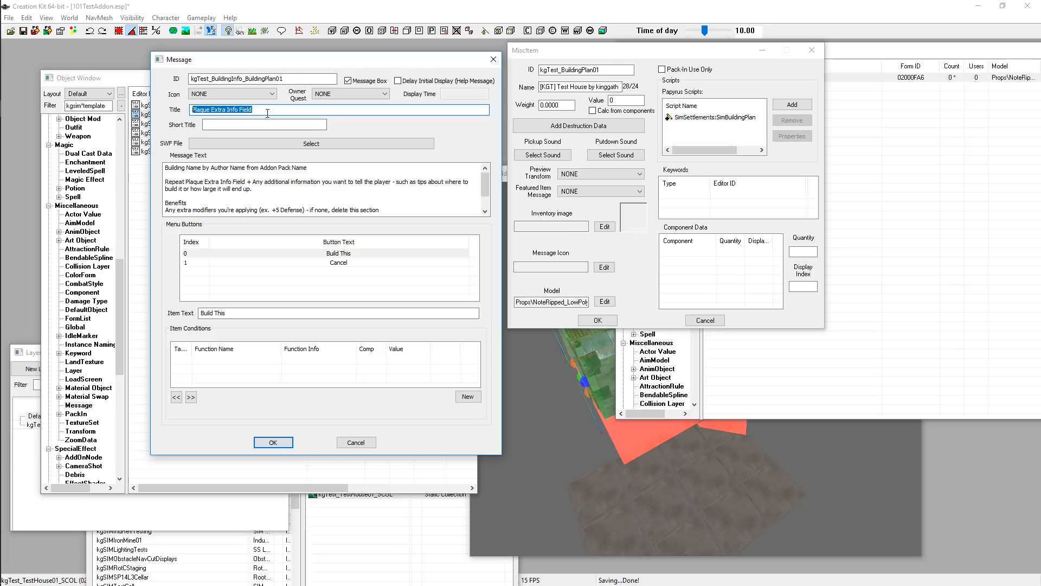
text(Te)
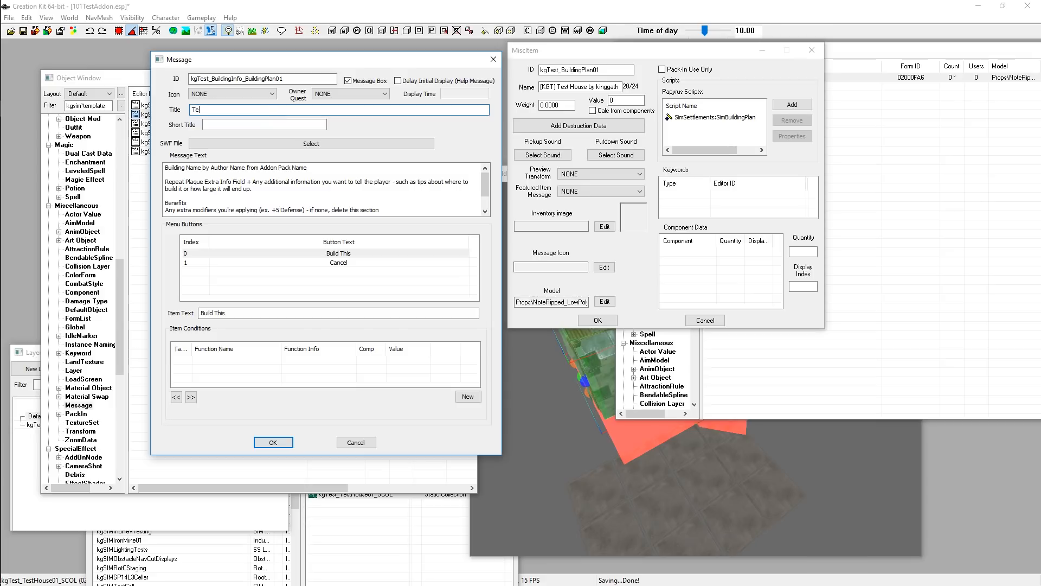
text(st Notes)
key(BackSpace)
Examine the template lines in the message text body
click(184, 167)
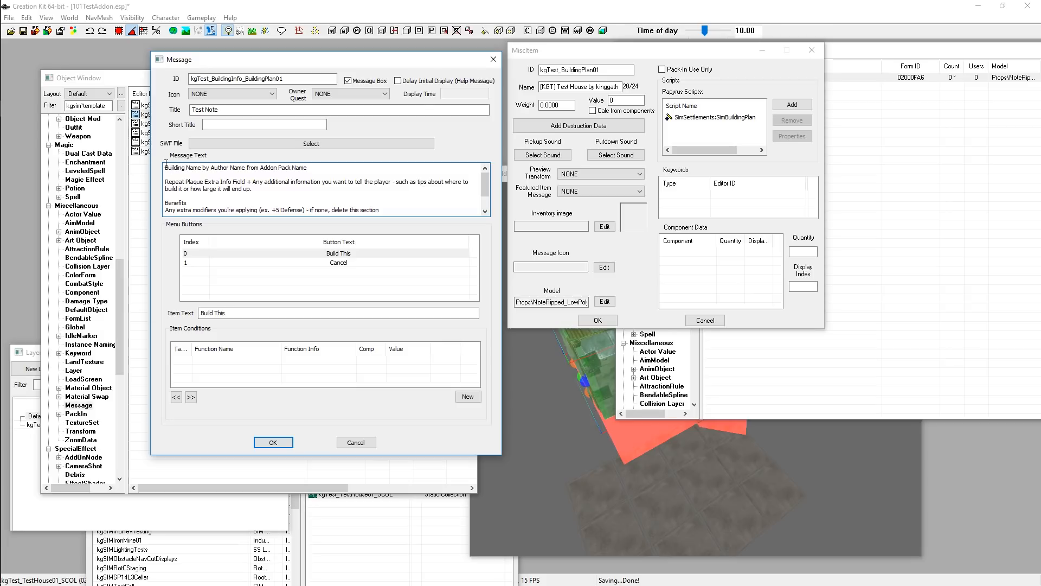
drag(166, 167, 310, 162)
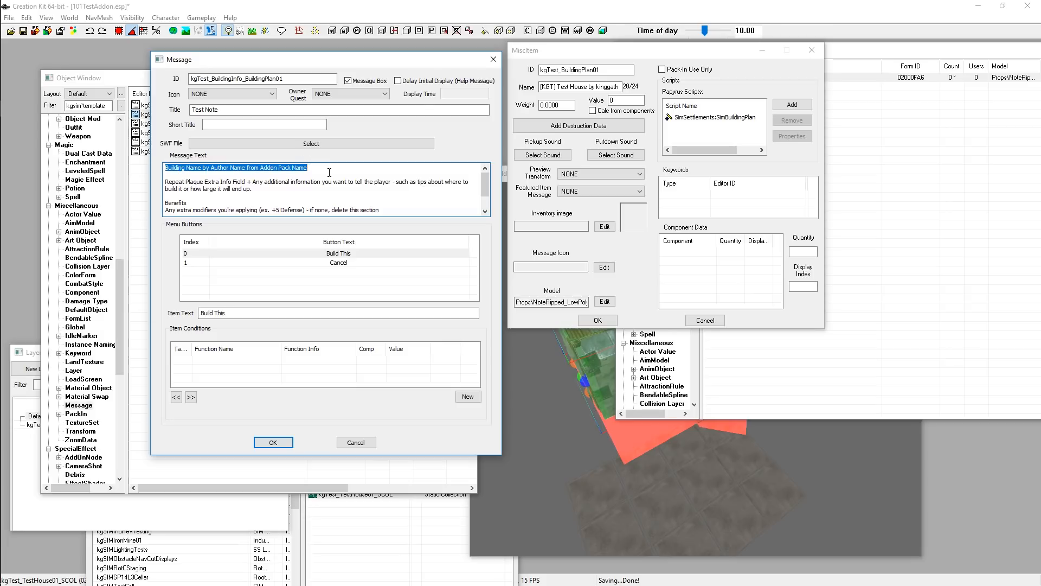
click(329, 168)
scroll(329, 168, down, 1)
scroll(245, 188, up, 1)
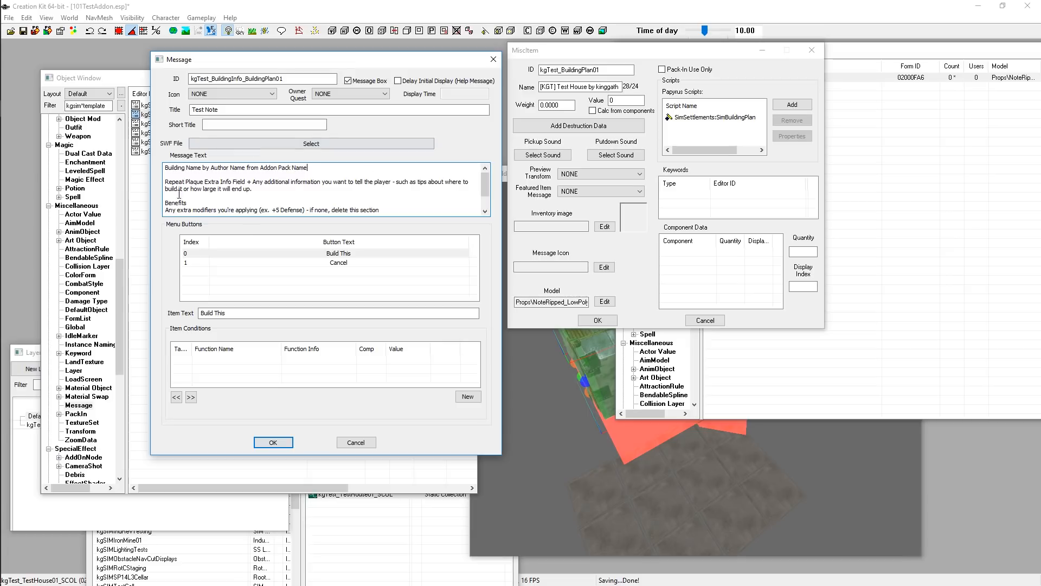
scroll(255, 200, down, 1)
scroll(260, 203, up, 1)
click(598, 361)
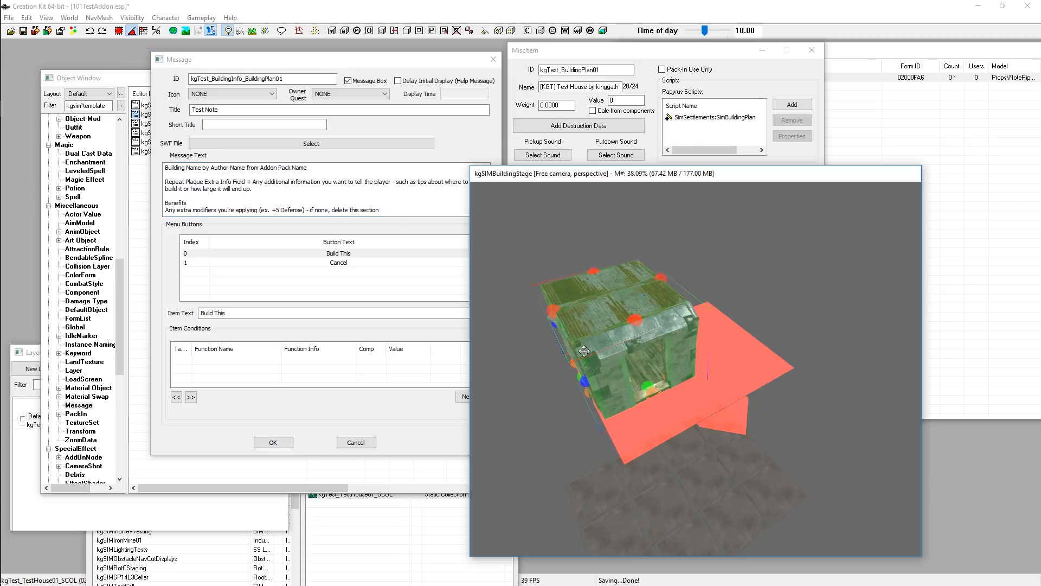
click(291, 184)
drag(253, 189, 165, 181)
click(167, 181)
click(281, 193)
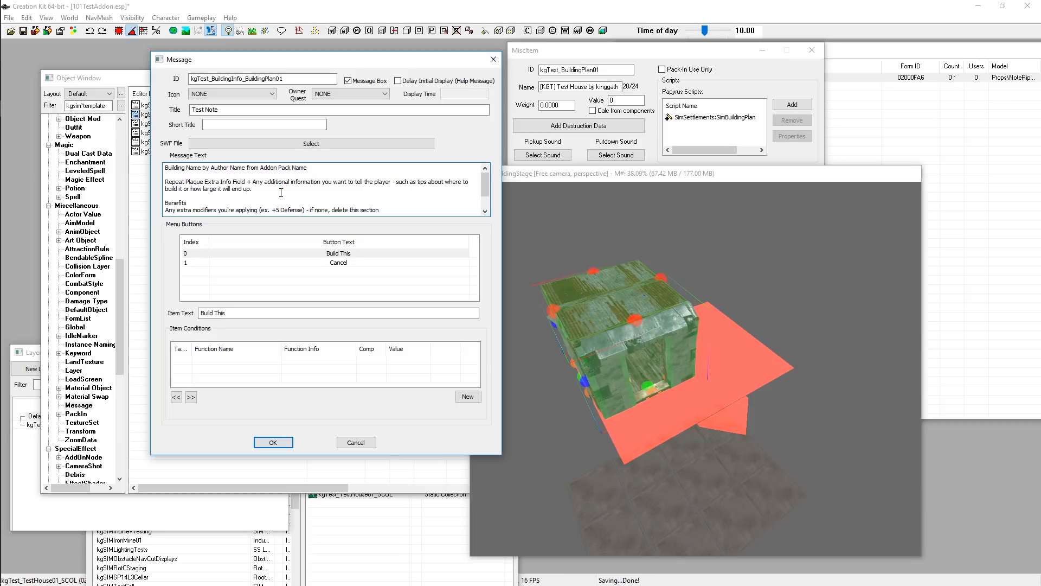
Copy the building plan's display name and paste it over 'Building Name' in the message text's first line
drag(281, 192, 157, 183)
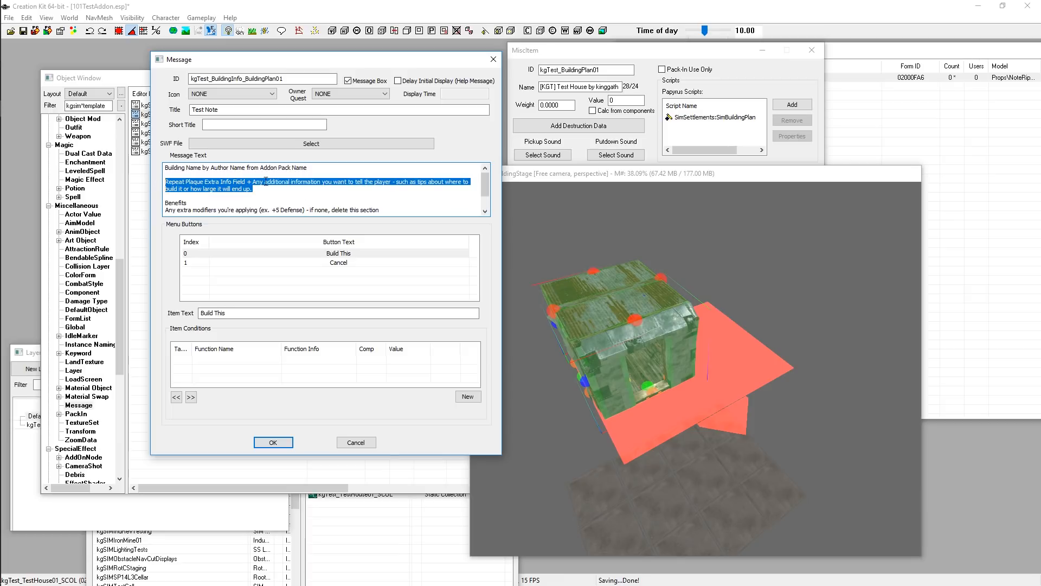
click(242, 169)
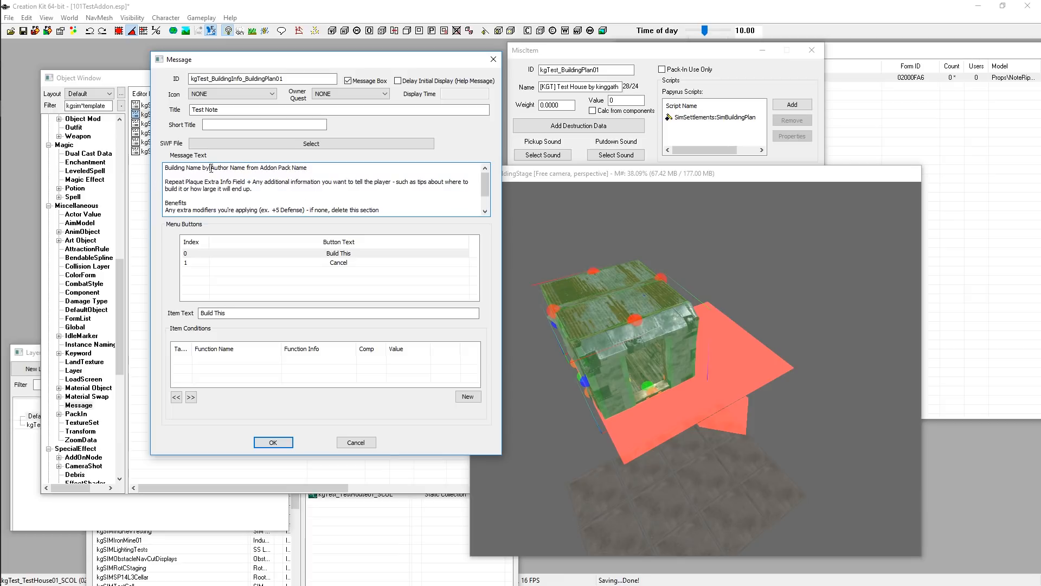
click(560, 84)
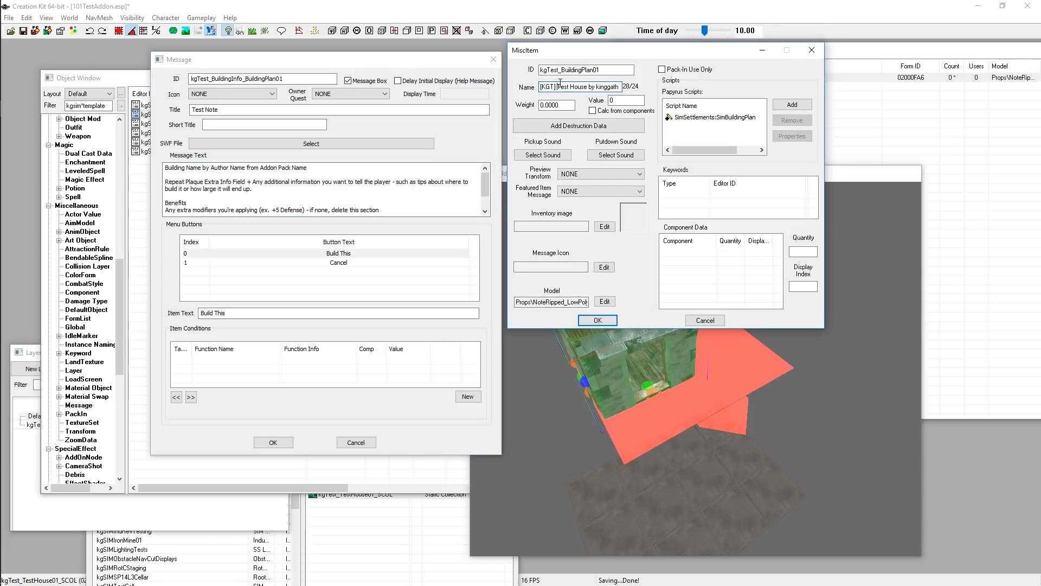
drag(560, 83, 653, 90)
right_click(573, 91)
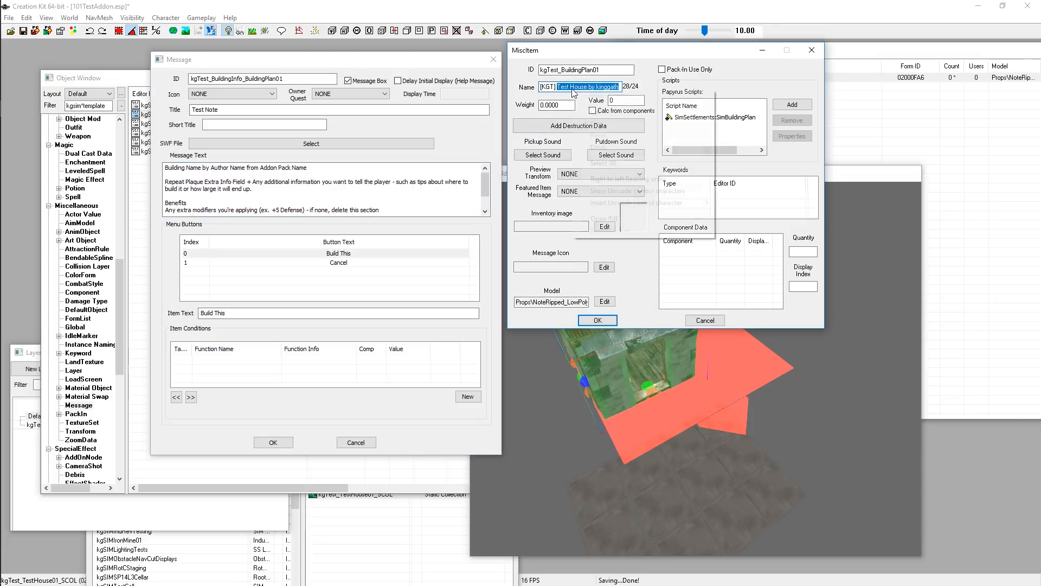
click(596, 125)
double_click(208, 168)
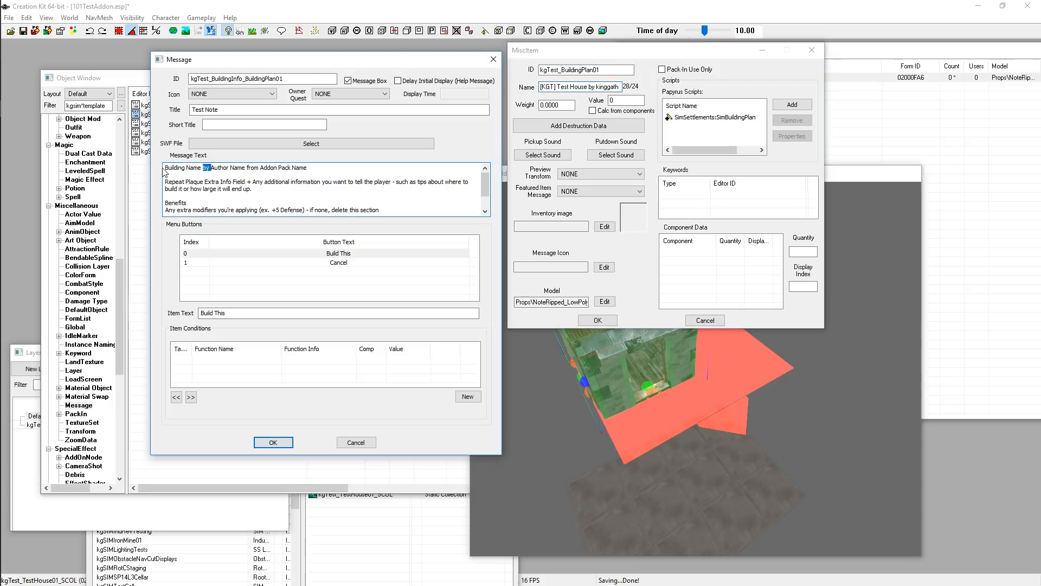
click(207, 168)
drag(165, 168, 203, 168)
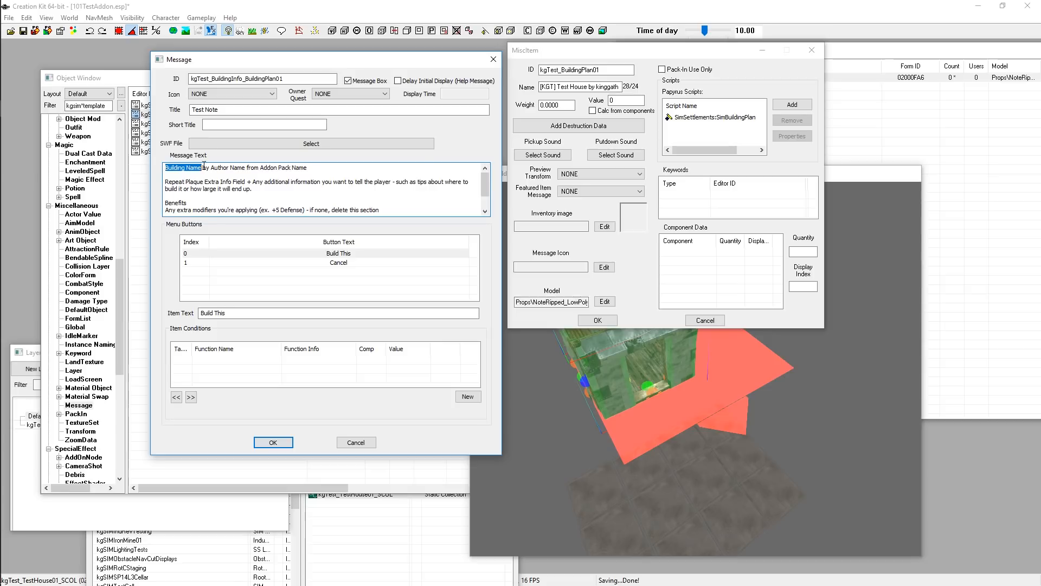
shift+click(245, 166)
key(ctrl+v)
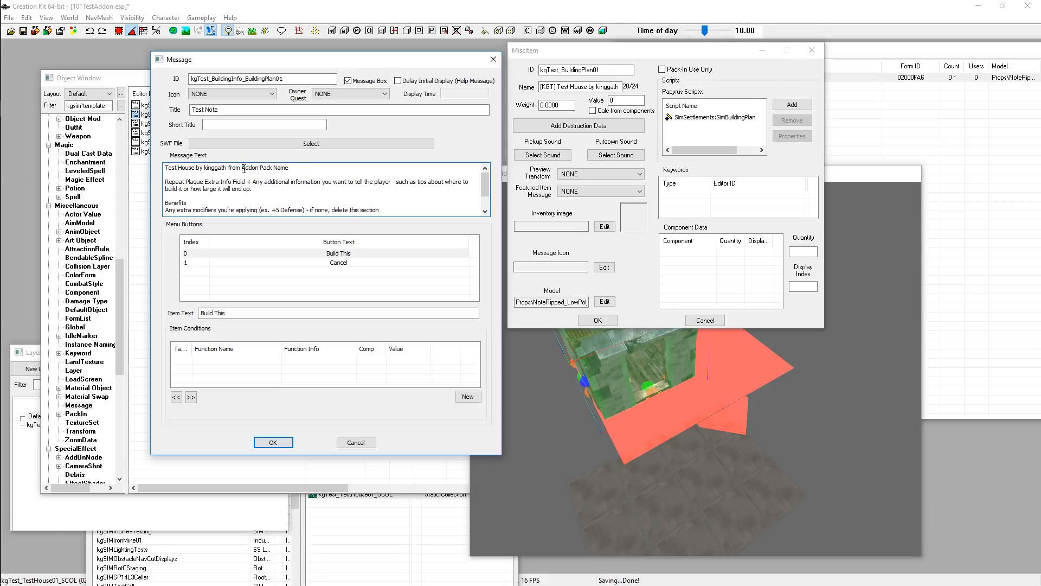
Replace 'Addon Pack Name' in the first line with 101 Test Addon
mouse_move(242, 168)
mouse_down()
mouse_move(319, 170)
mouse_move(242, 165)
mouse_up()
text(101 Test Addo)
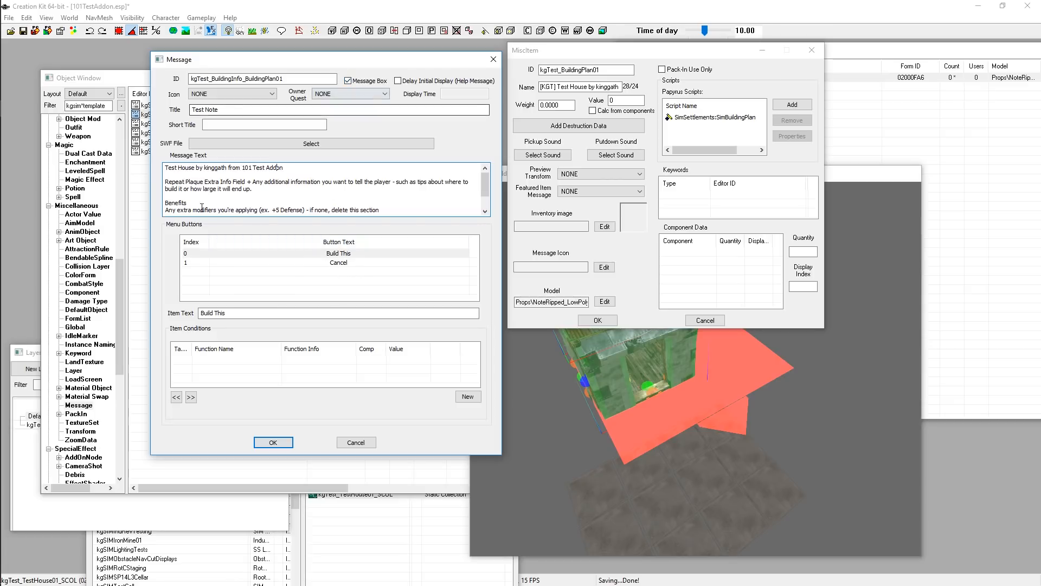
Delete all remaining template lines from the message text, keeping only the first line
drag(187, 188, 207, 186)
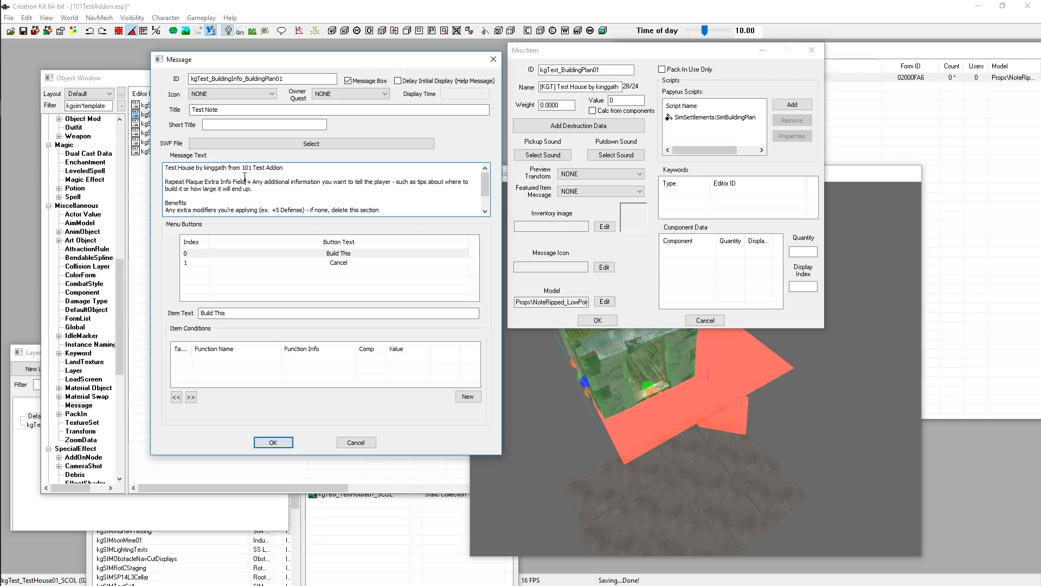
drag(251, 110, 187, 111)
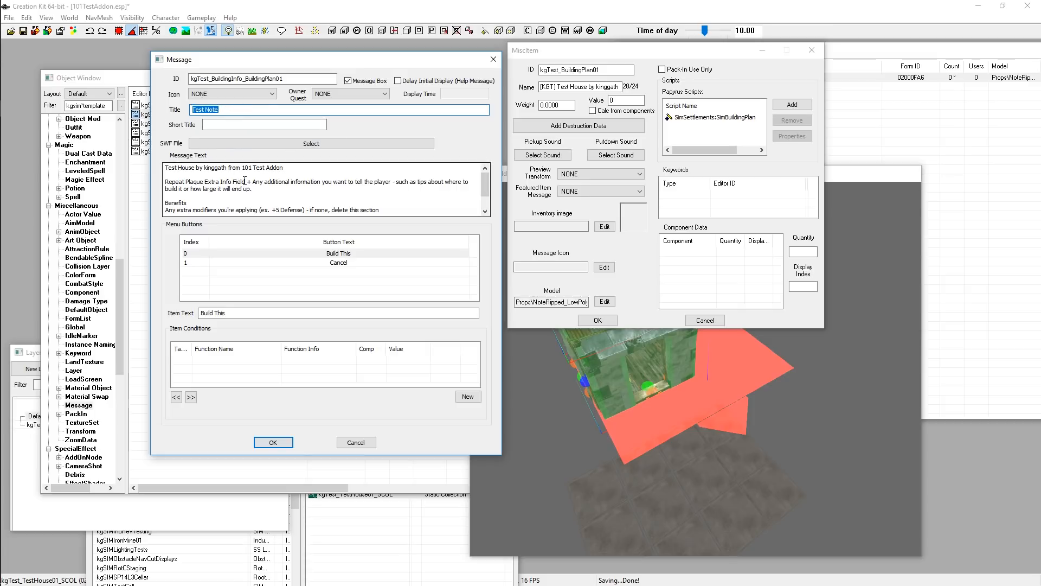
drag(246, 181, 284, 202)
click(173, 182)
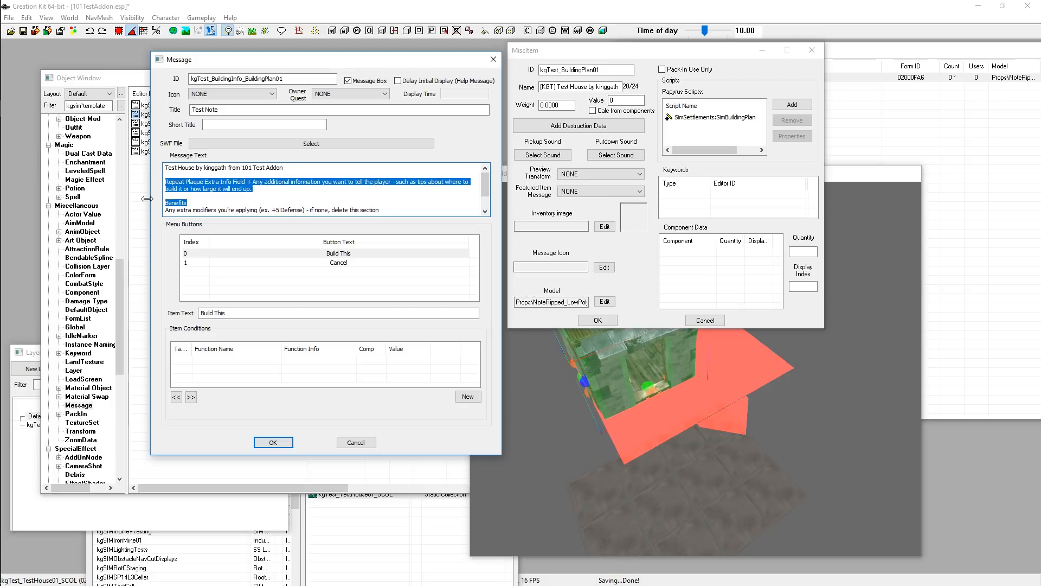
scroll(195, 196, down, 1)
click(191, 195)
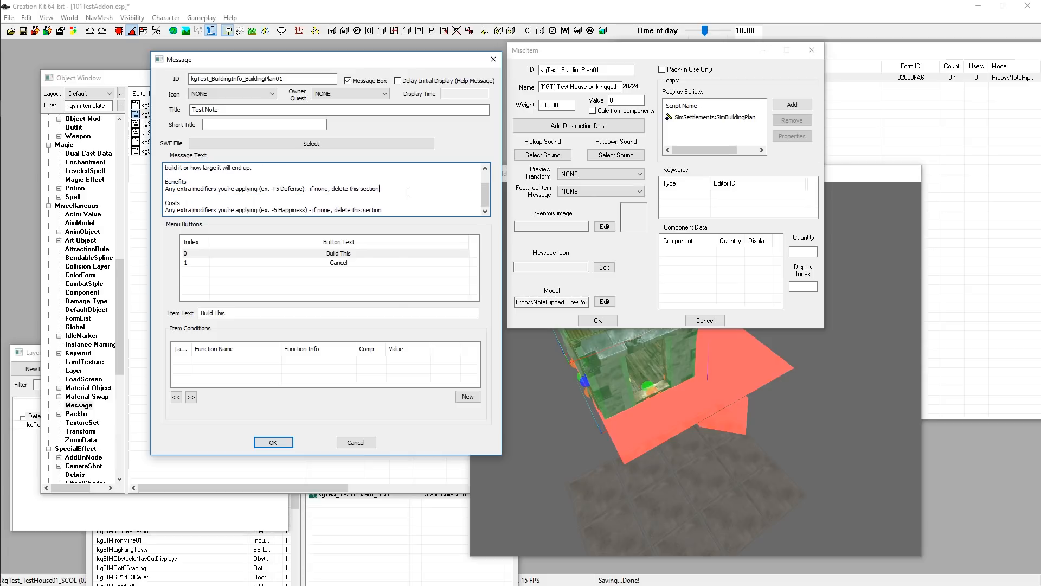
drag(379, 188, 157, 186)
click(169, 194)
click(172, 191)
scroll(355, 190, up, 1)
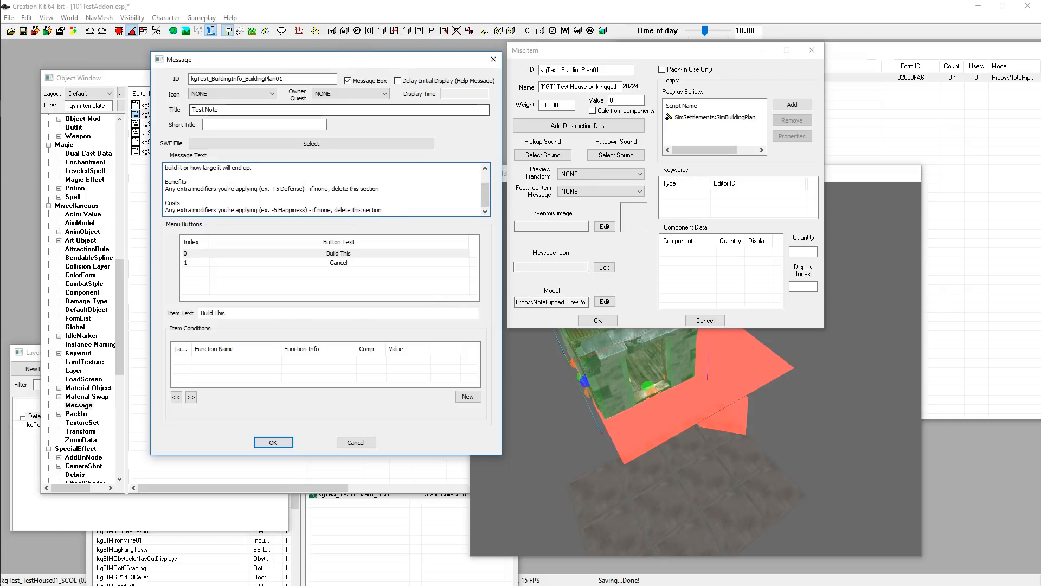
scroll(162, 185, up, 1)
drag(165, 181, 386, 239)
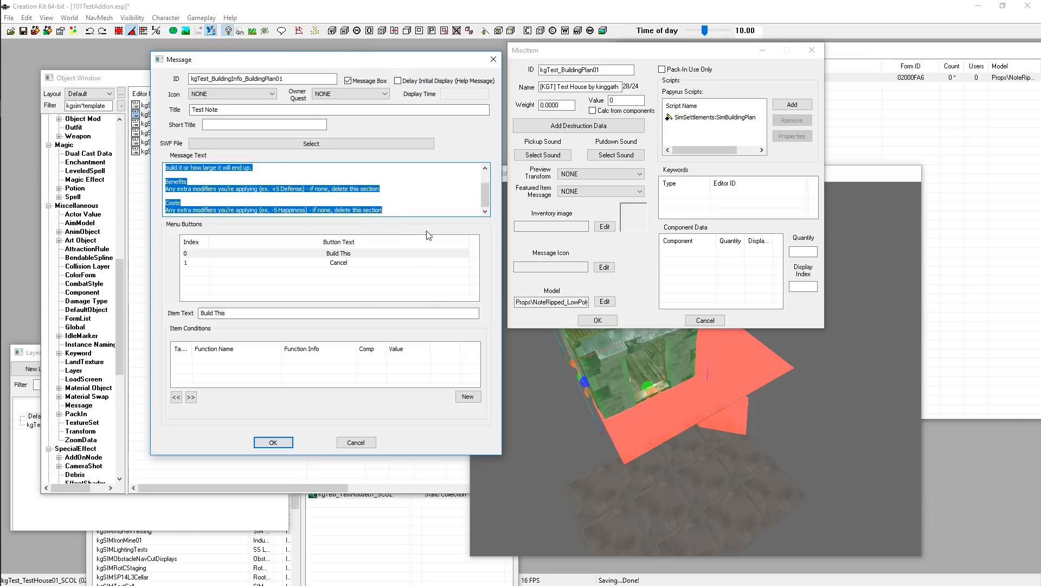
key(Delete)
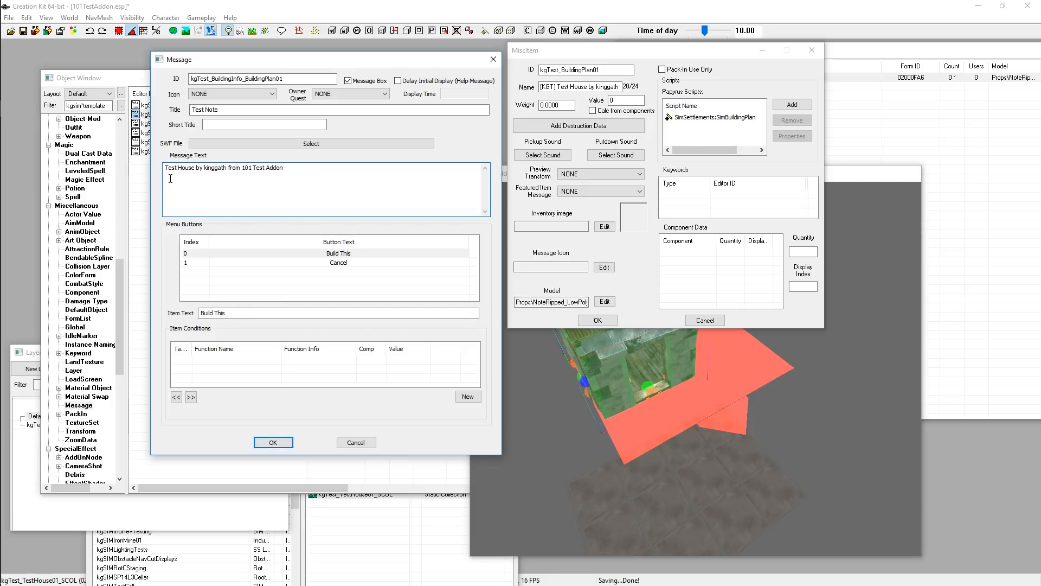
Add the line 'Basic test house.' below the first line and save the message
key(Return)
drag(252, 184, 137, 187)
click(285, 445)
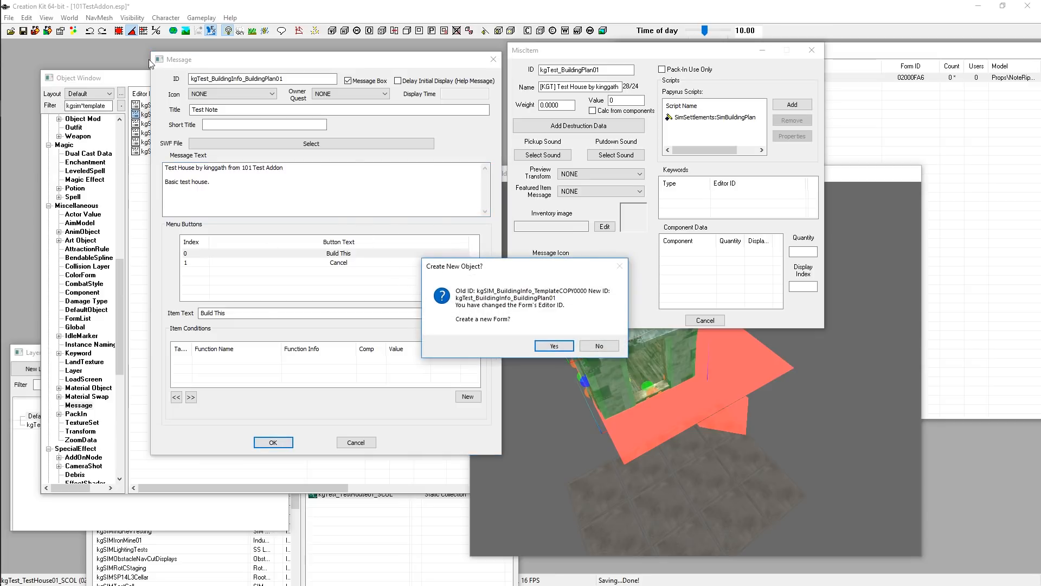
click(610, 347)
click(564, 337)
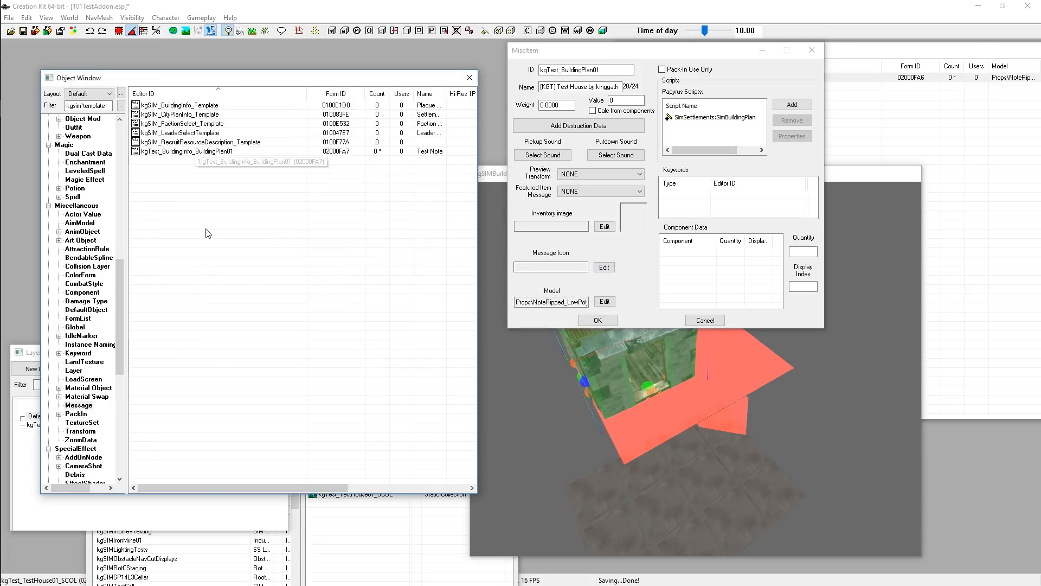
Open the building plan's SimBuildingPlan script properties and set ExtraPlaqueInfo to kgTest_BuildingInfo_BuildingPlan01, filtering by kgtest
click(698, 118)
double_click(699, 118)
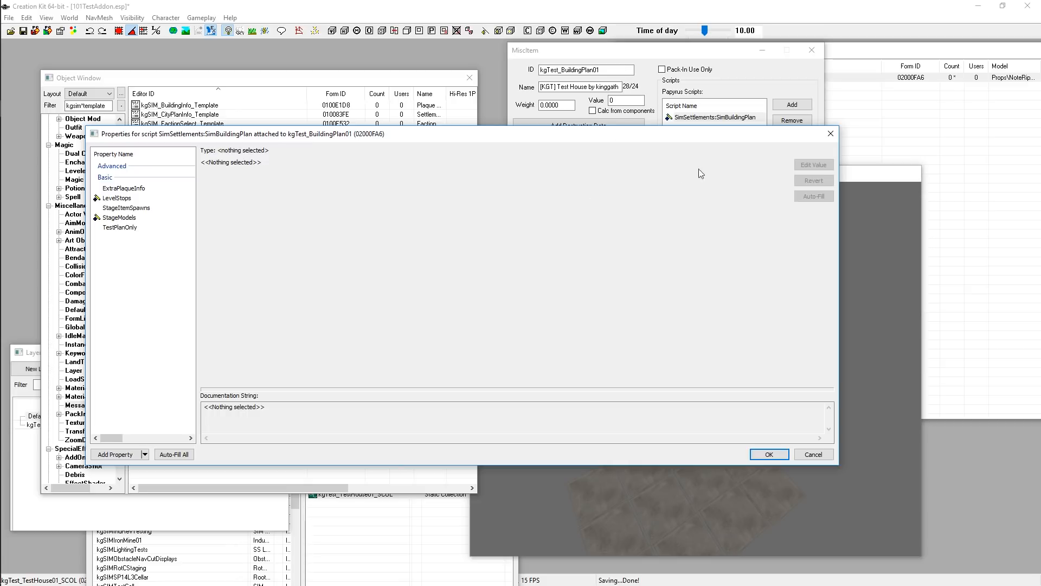
click(122, 190)
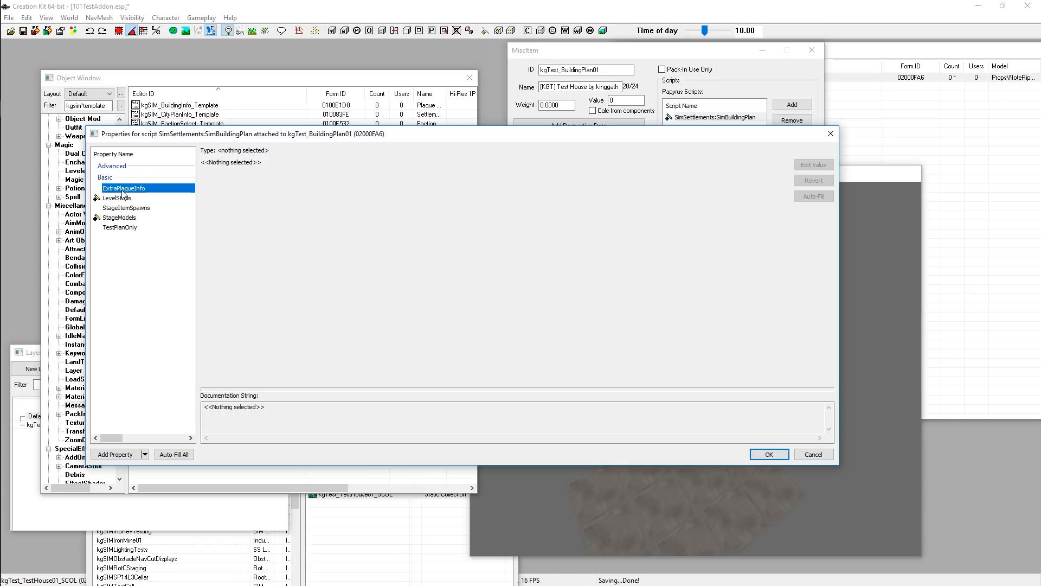
click(247, 176)
click(208, 165)
click(254, 164)
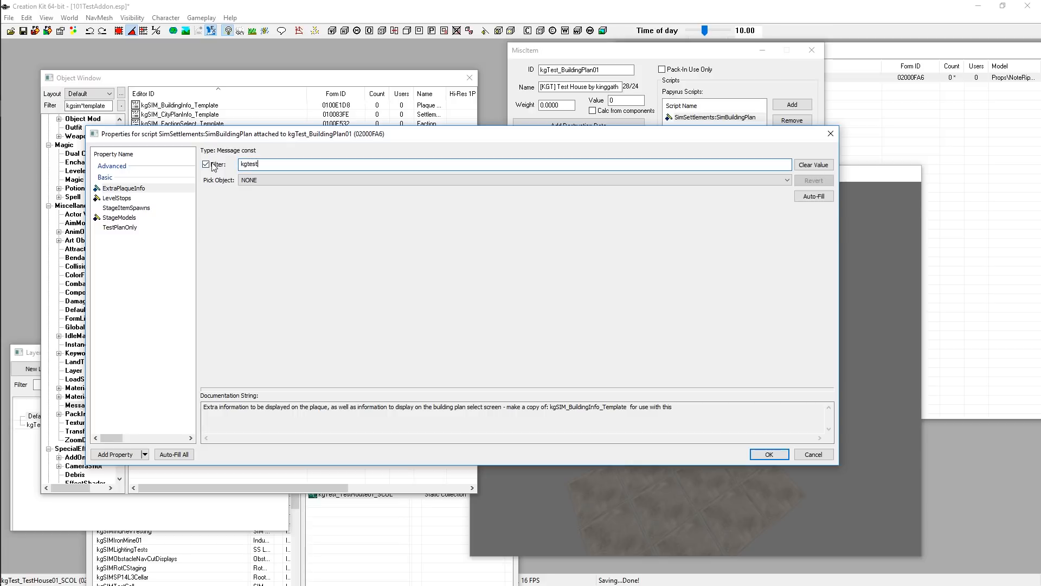
click(317, 180)
click(313, 197)
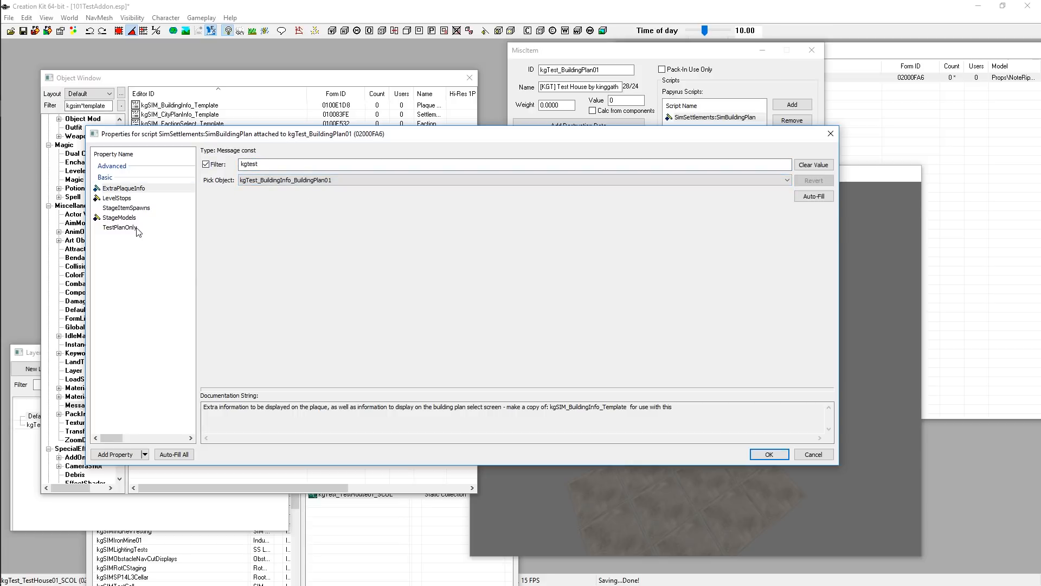
Check the TestPlanOnly, StageModels and LevelStops properties, then save the script properties and the building plan
mouse_move(123, 231)
click(114, 230)
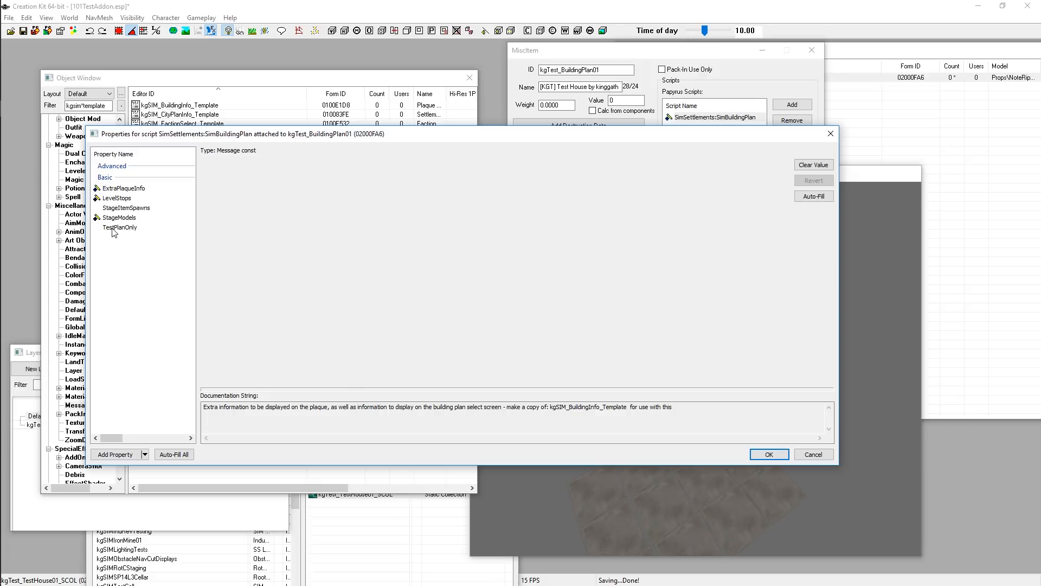
click(114, 229)
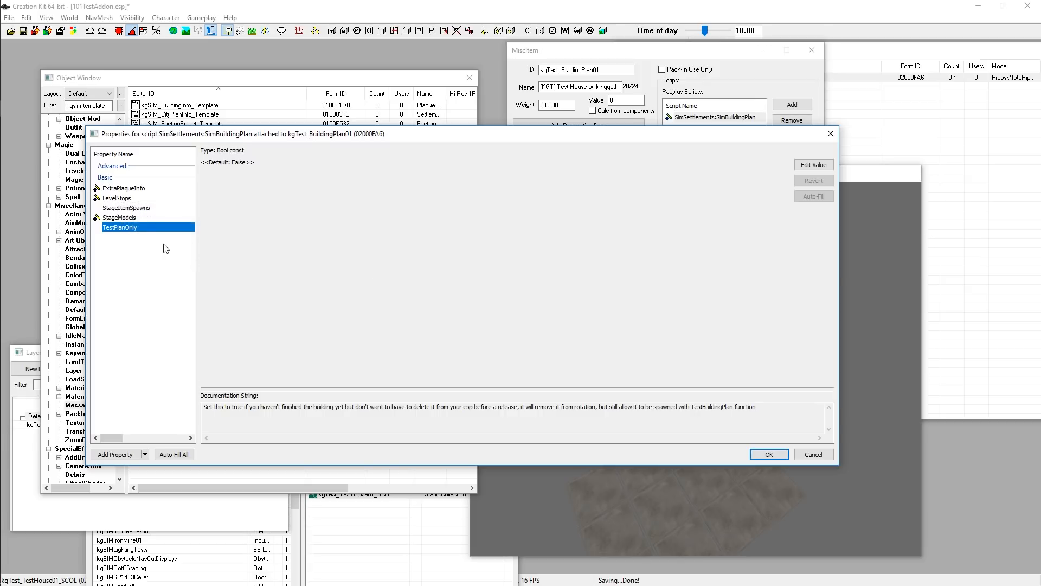
click(103, 218)
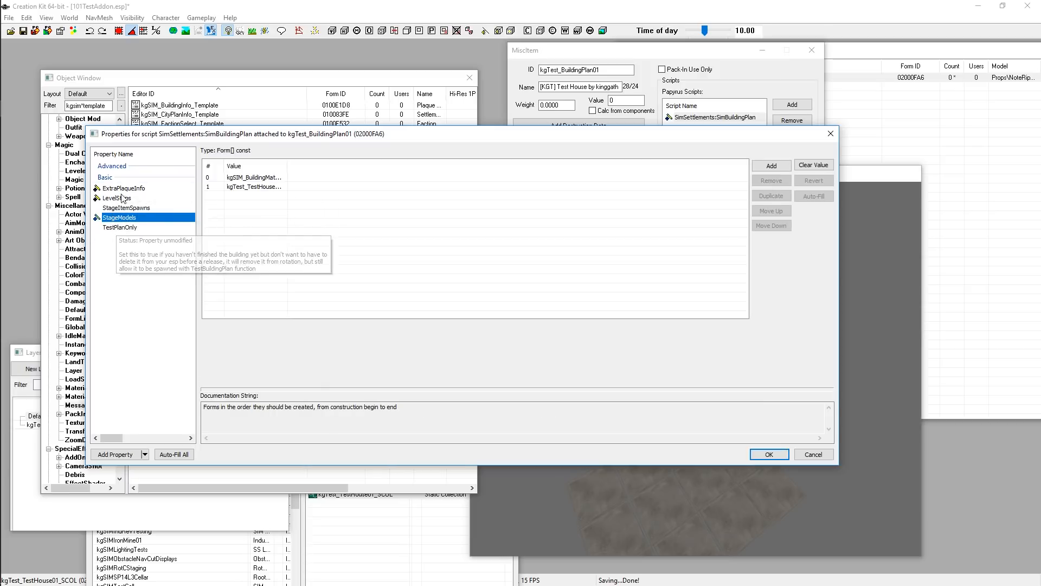
click(119, 198)
click(120, 190)
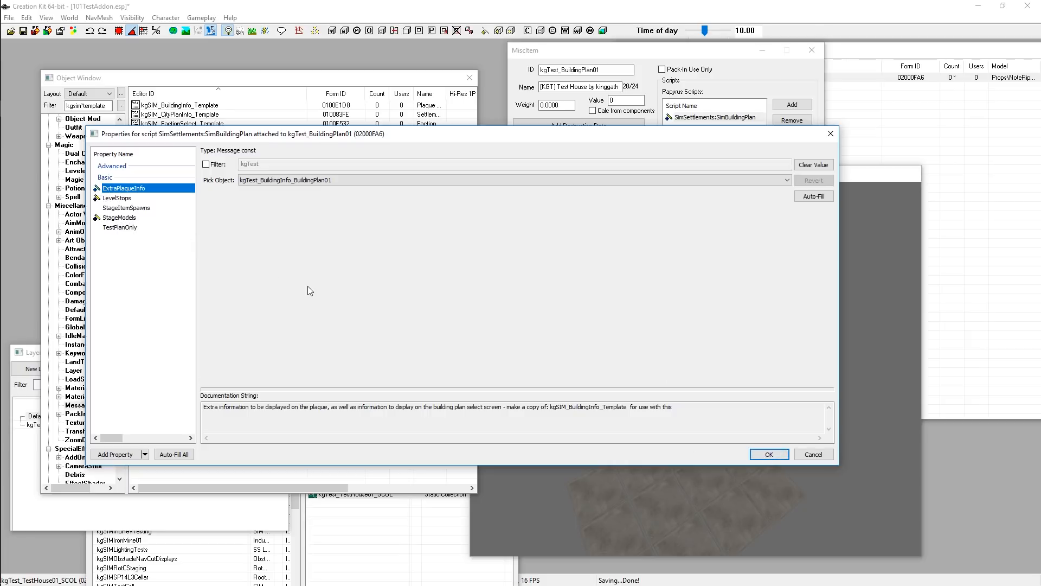
click(769, 454)
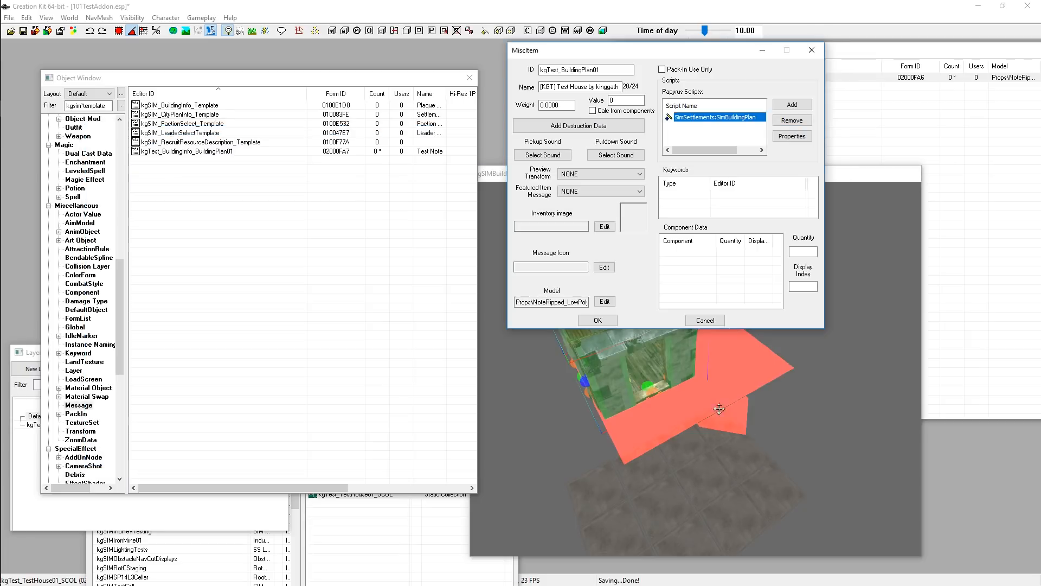
click(598, 320)
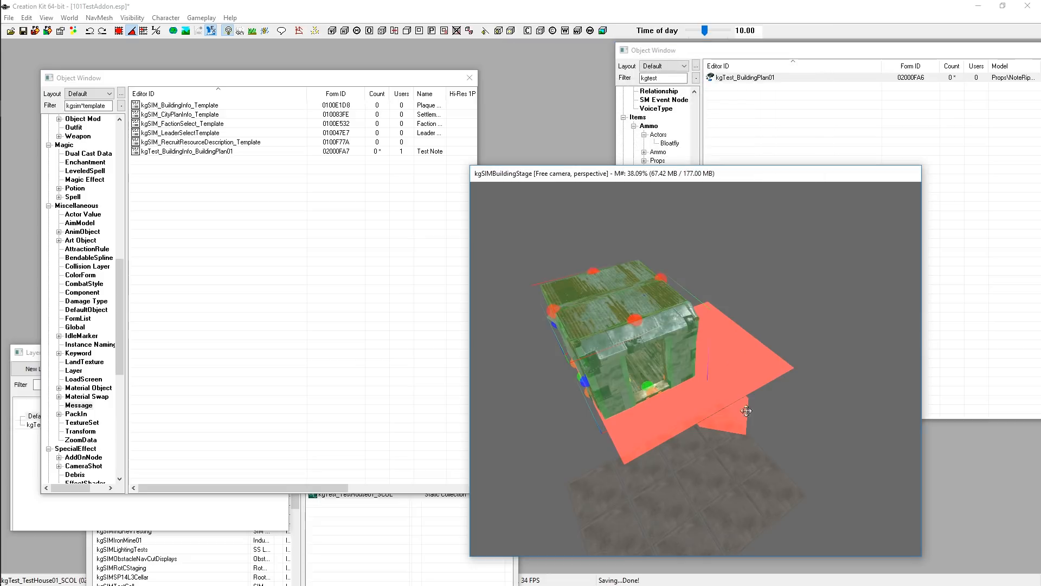
Inspect the shack model from different angles and distances in the preview window
scroll(746, 410, up, 5)
shift+middle_drag(696, 399, 723, 372)
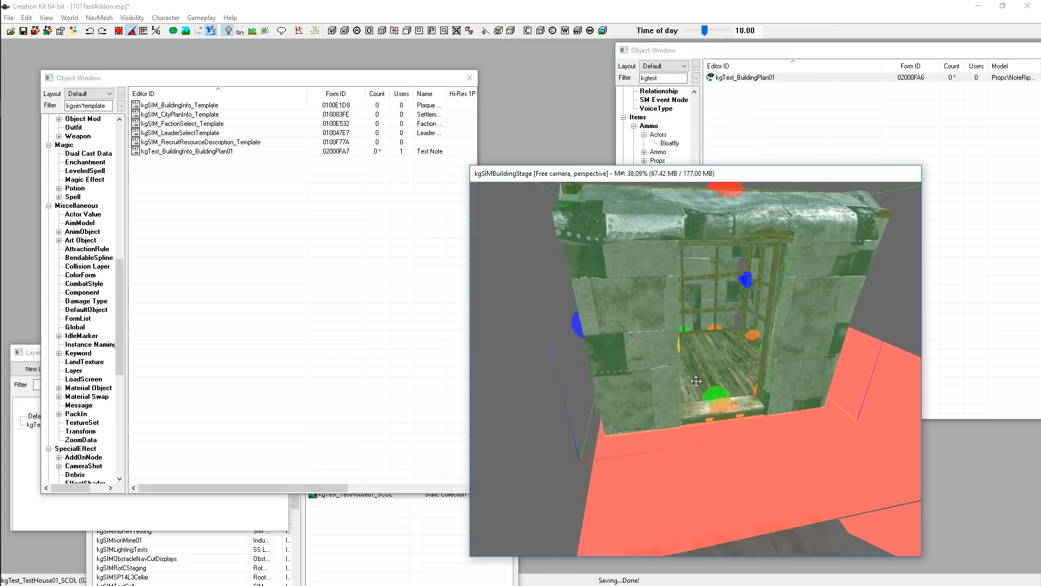
scroll(697, 382, down, 3)
middle_drag(754, 320, 747, 291)
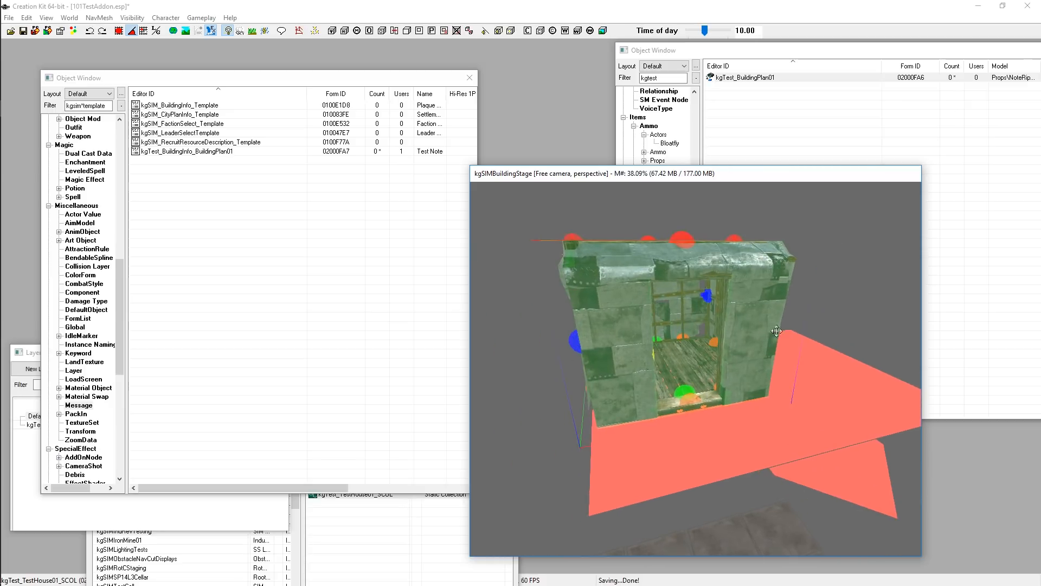
scroll(736, 390, up, 5)
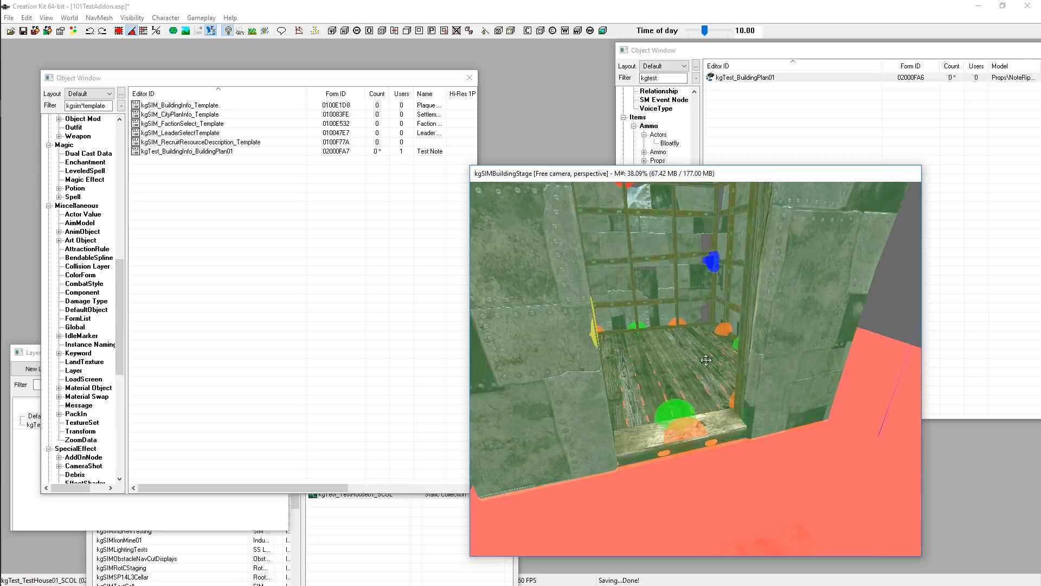
shift+middle_drag(564, 353, 541, 365)
shift+middle_drag(663, 322, 689, 316)
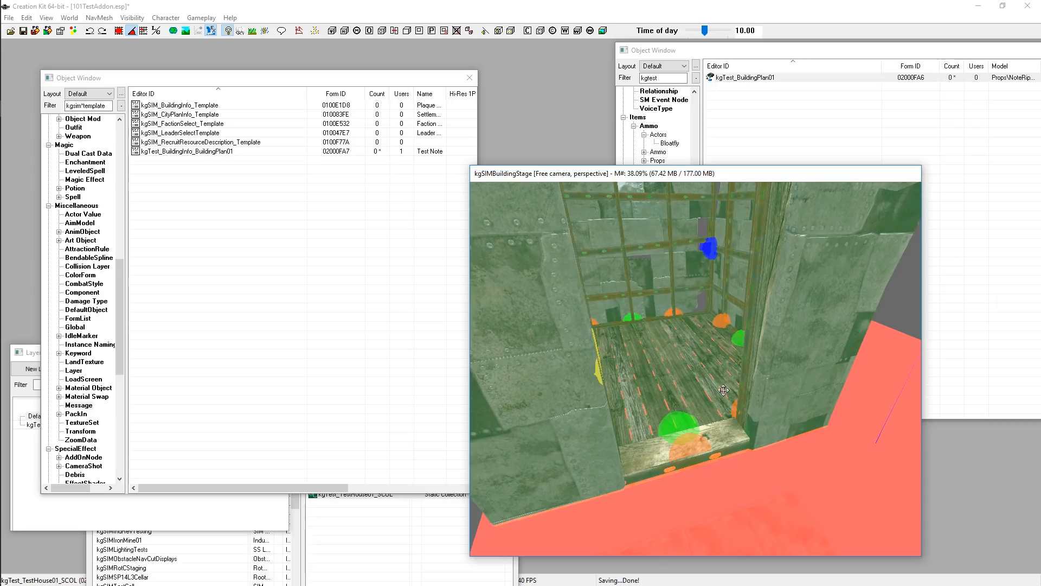
scroll(714, 385, down, 5)
scroll(714, 385, up, 5)
scroll(714, 385, up, 6)
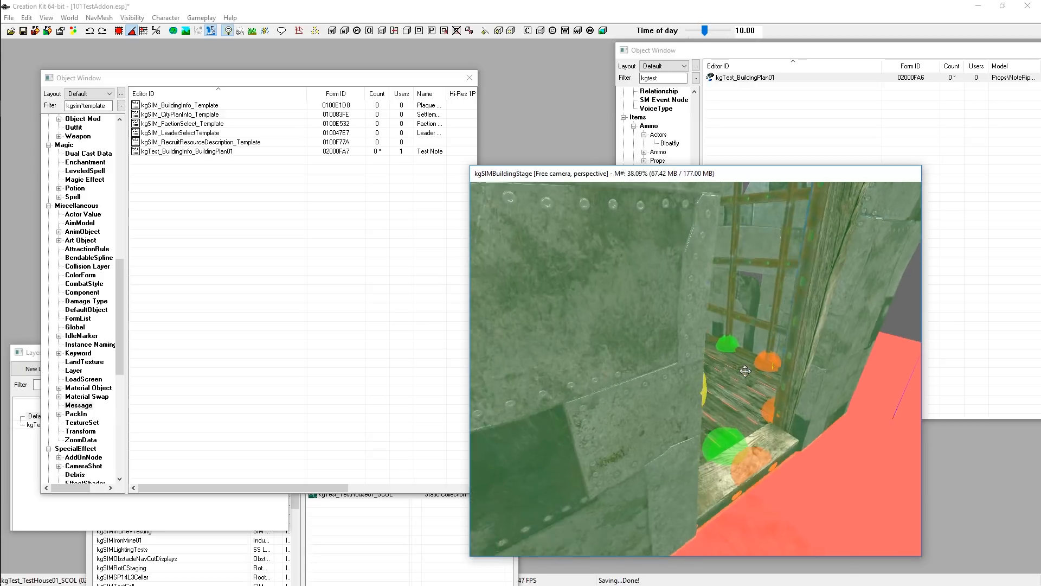
scroll(736, 383, down, 8)
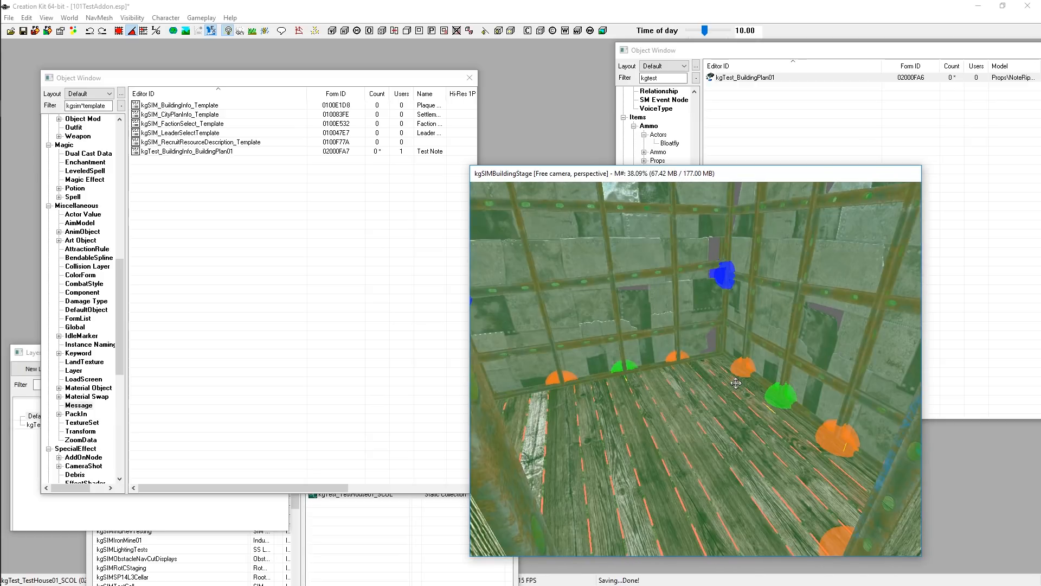
shift+middle_drag(766, 341, 848, 304)
click(848, 304)
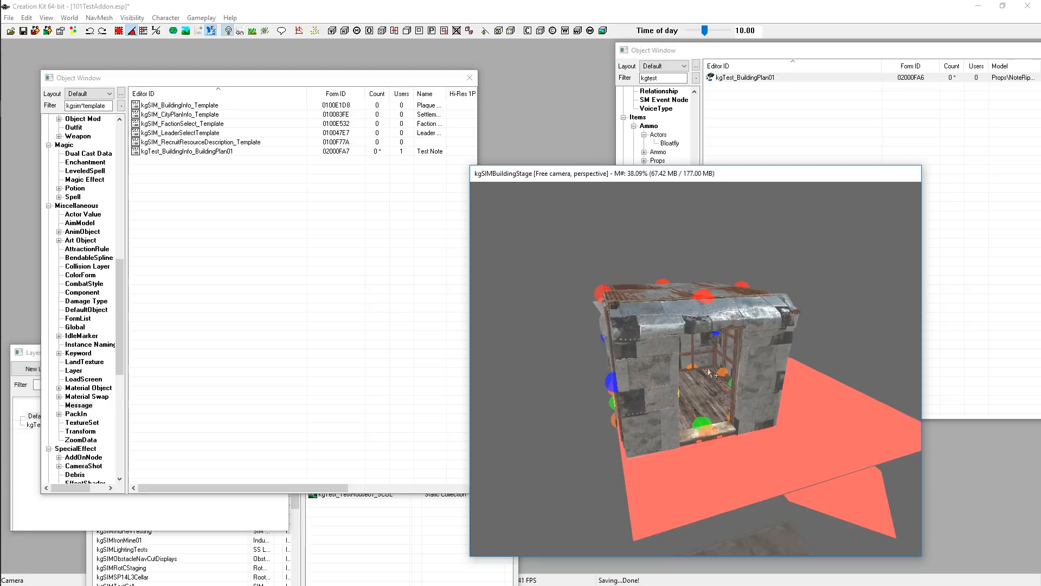
scroll(719, 434, up, 3)
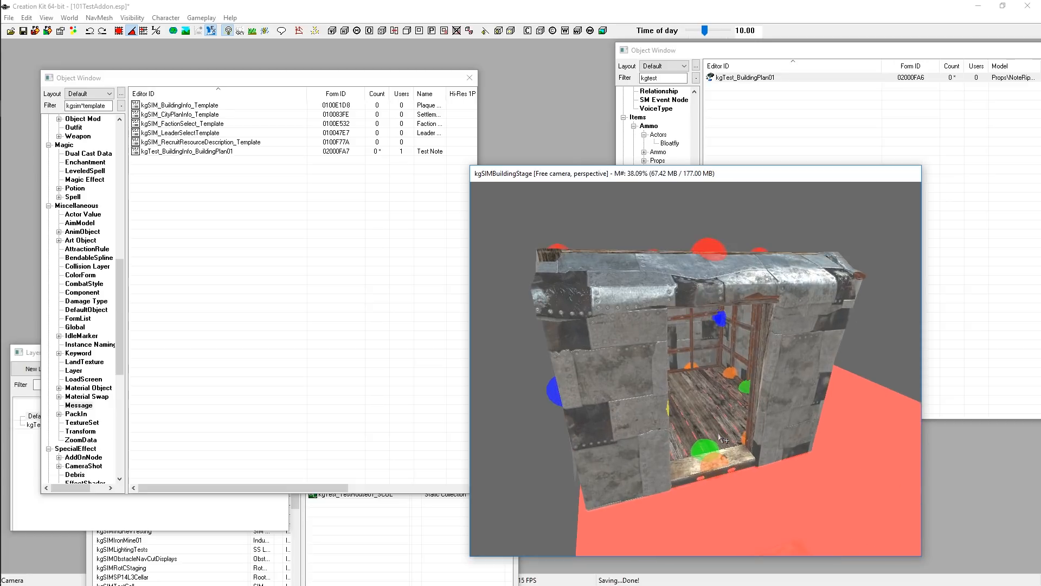
scroll(721, 438, up, 2)
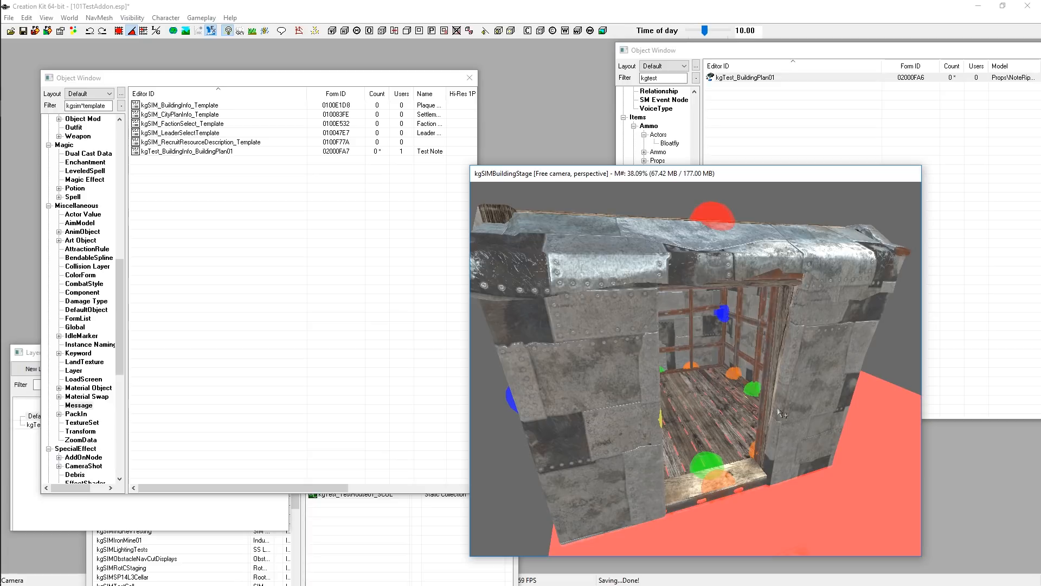
scroll(742, 463, down, 4)
scroll(742, 462, up, 3)
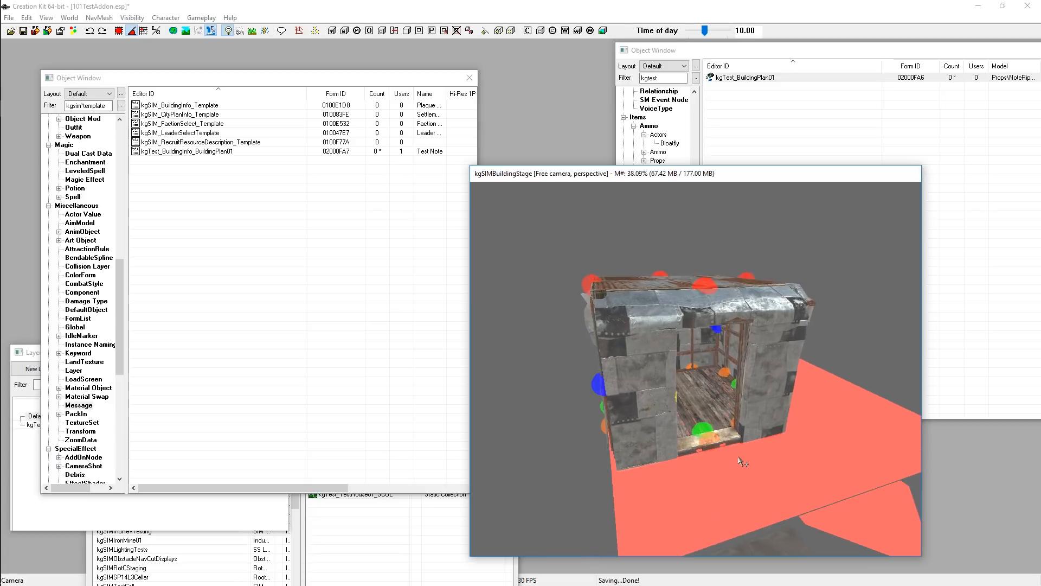
Examine the shack's interior closely from several angles in the preview window
mouse_move(739, 457)
shift+middle_down()
mouse_move(714, 458)
mouse_move(738, 447)
shift+middle_up()
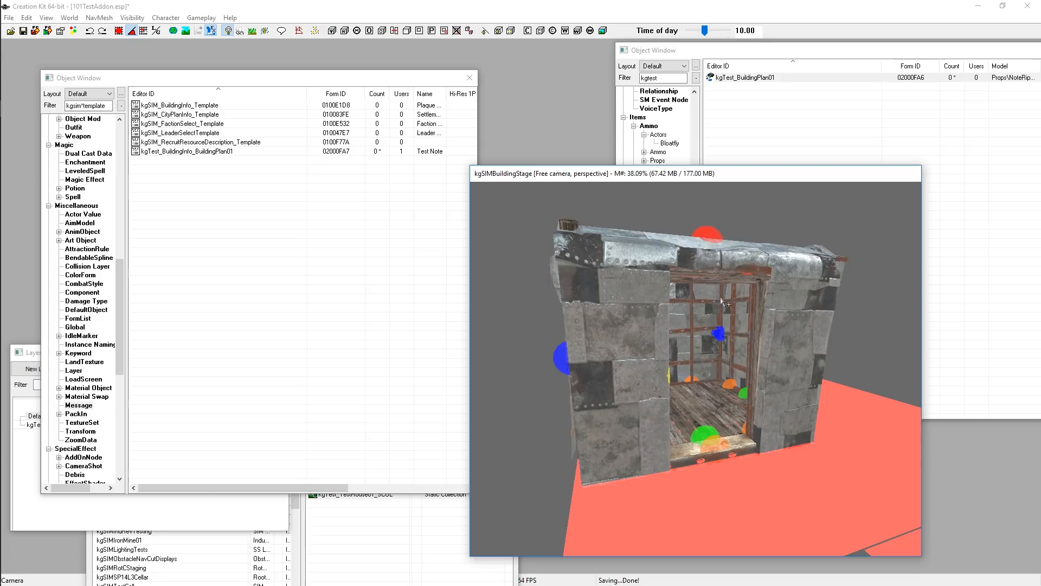
click(606, 279)
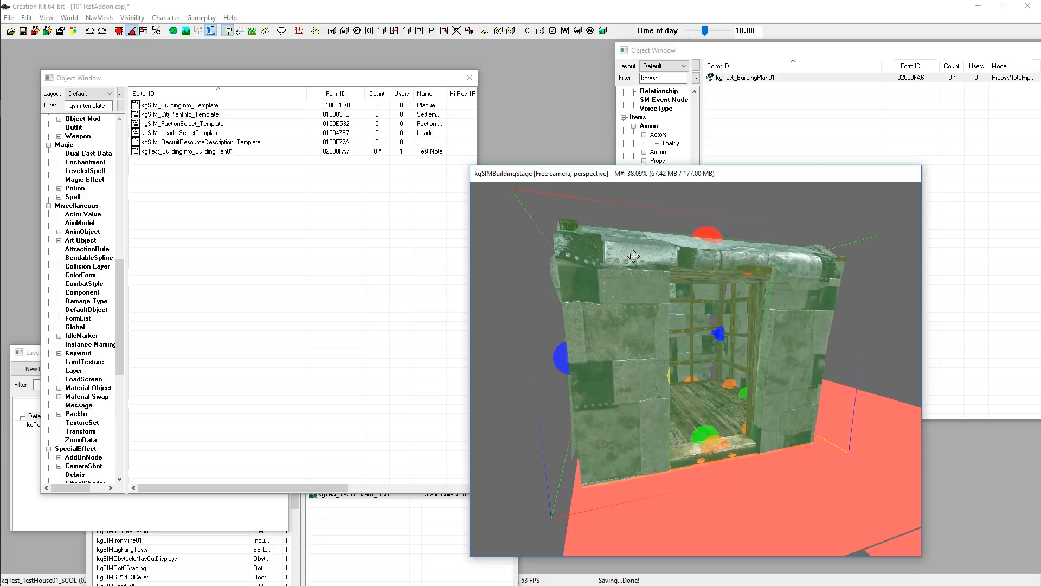
click(719, 226)
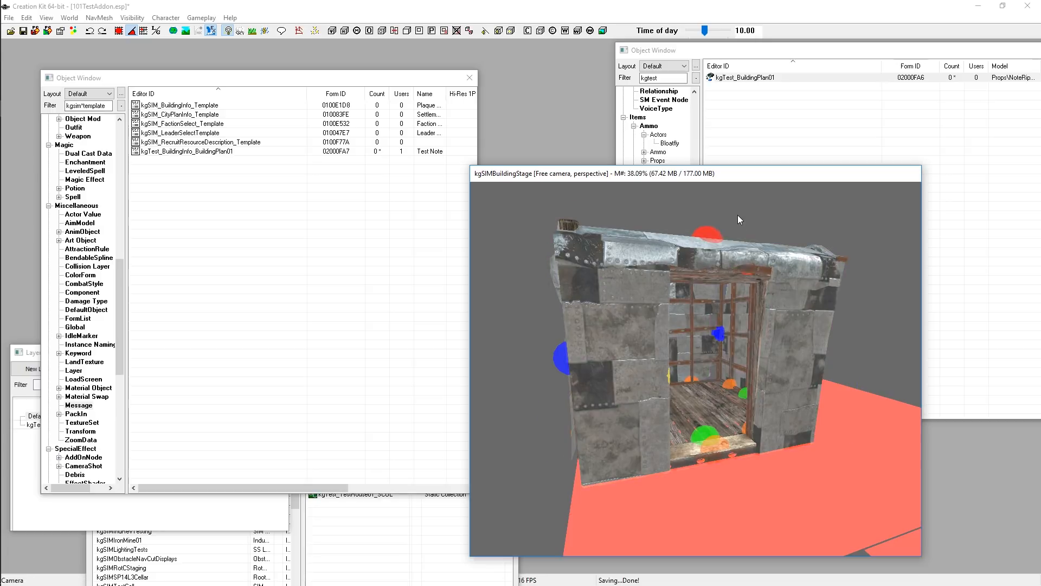
click(793, 382)
click(798, 217)
shift+middle_drag(713, 399, 635, 388)
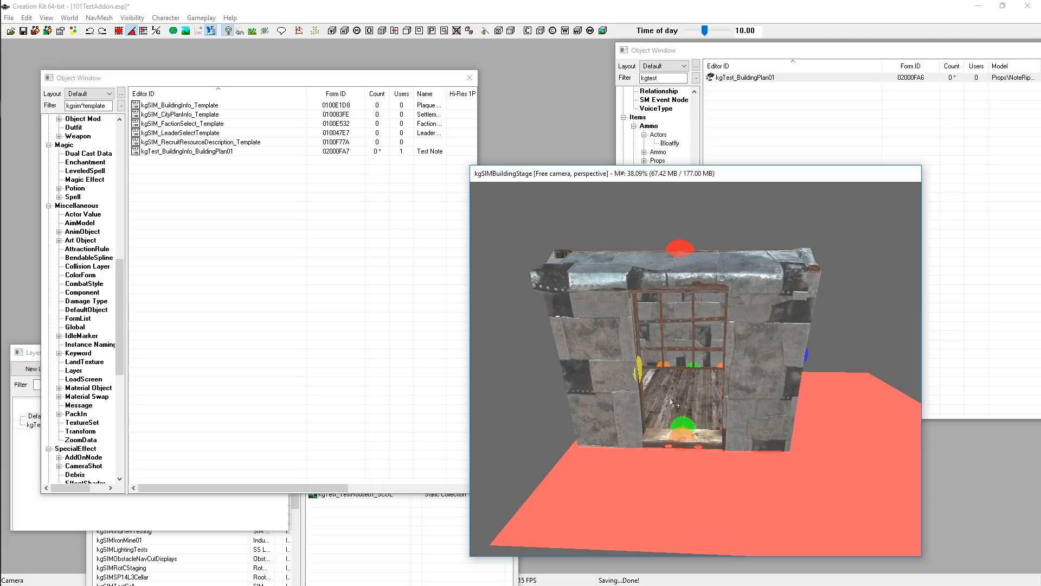
shift+middle_drag(672, 403, 706, 401)
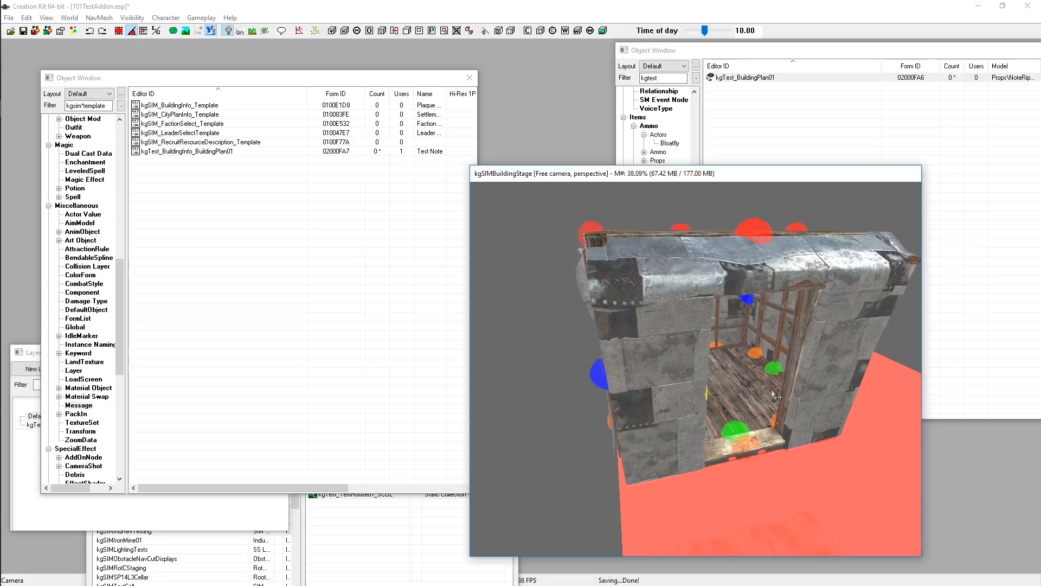
scroll(772, 391, up, 5)
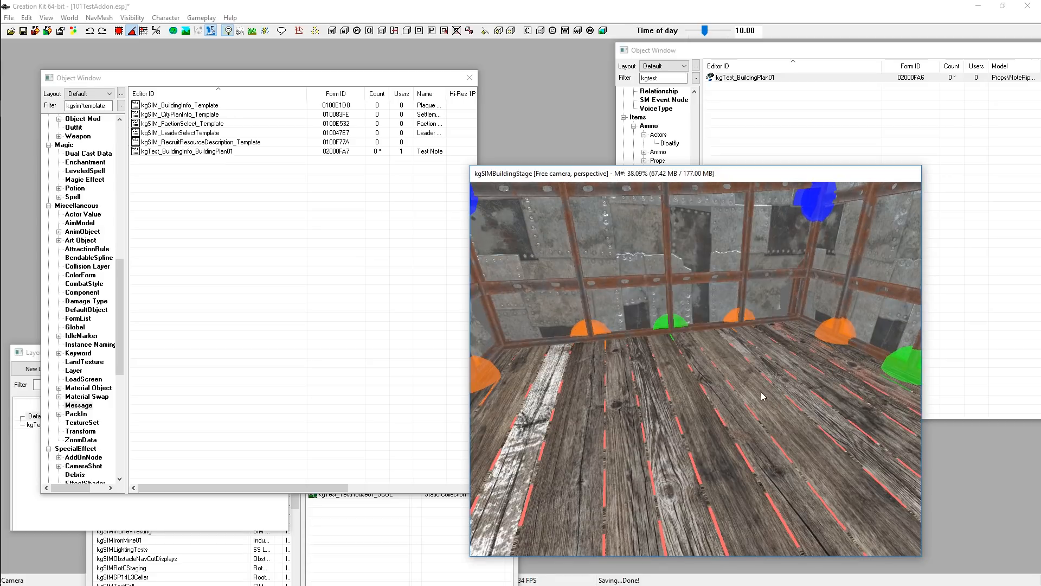
Filter the object list by kgsim*bed and drop kgSIM_WorkshopNpcBedMetalLay01 into the shack in the preview
double_click(86, 106)
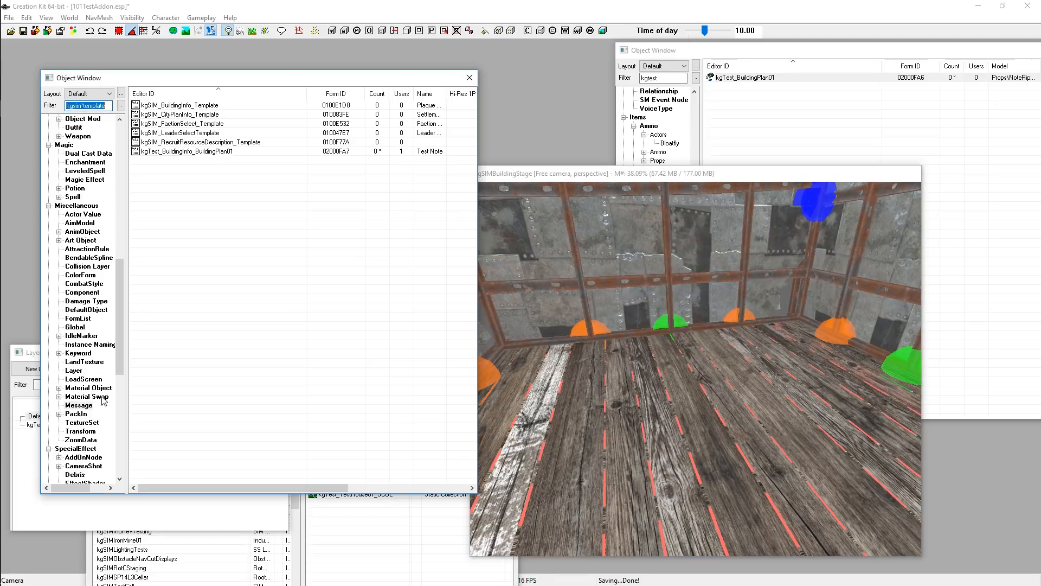
scroll(102, 412, down, 11)
scroll(105, 423, down, 1)
click(78, 413)
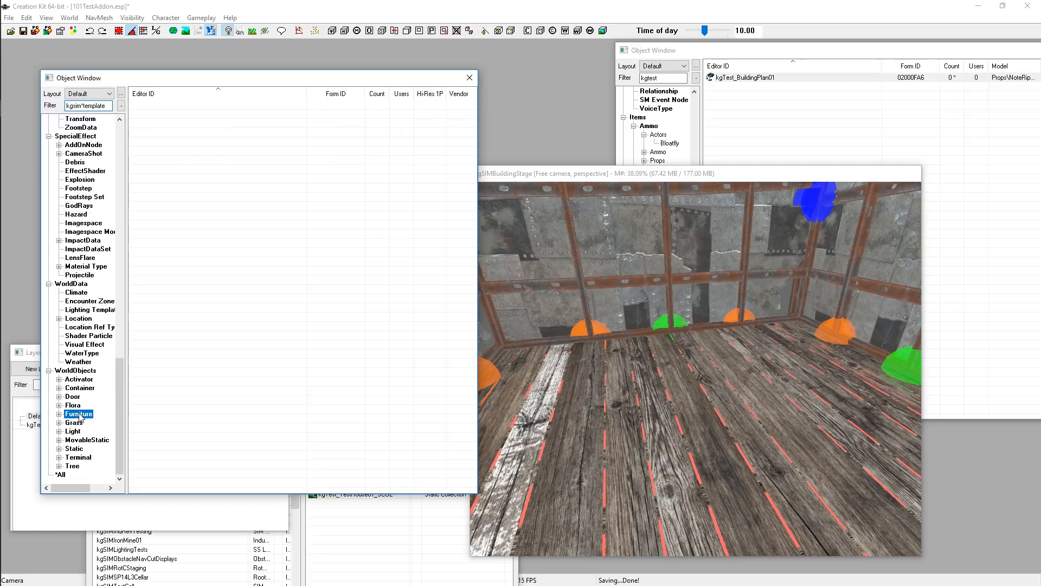
click(84, 106)
drag(84, 106, 118, 111)
key(BackSpace)
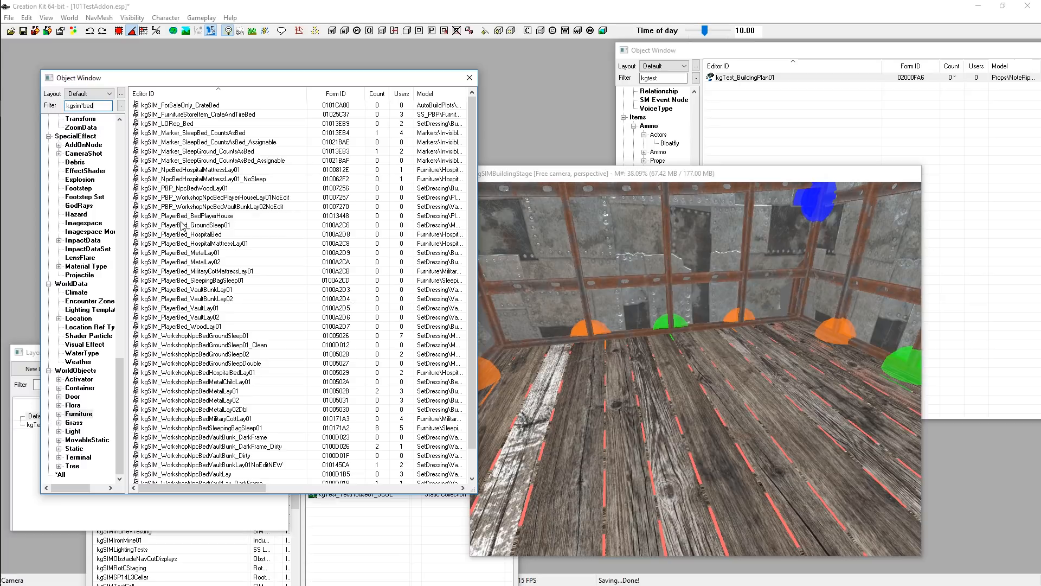
scroll(249, 320, down, 1)
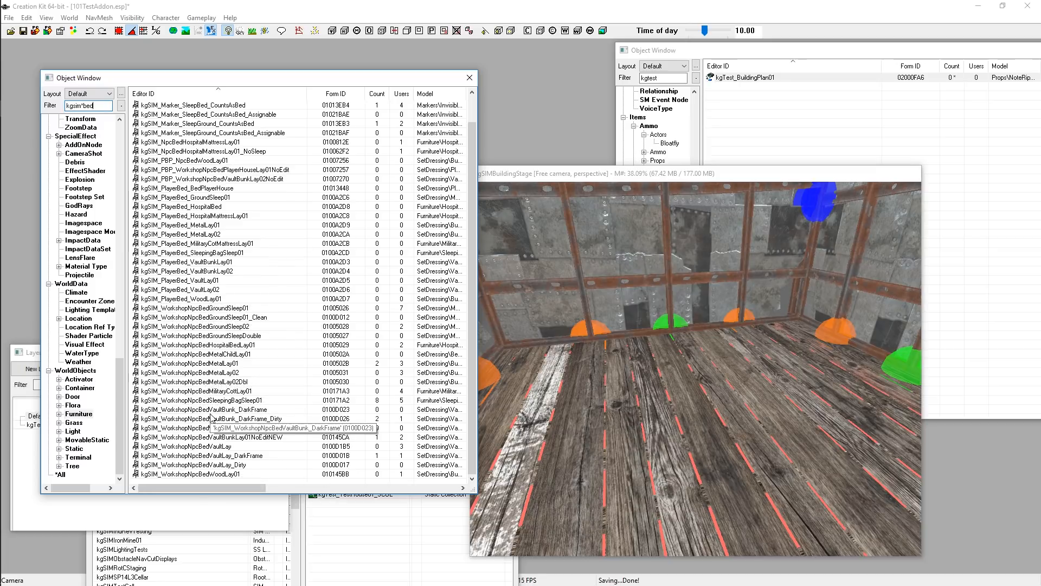
scroll(770, 385, down, 3)
scroll(678, 385, up, 2)
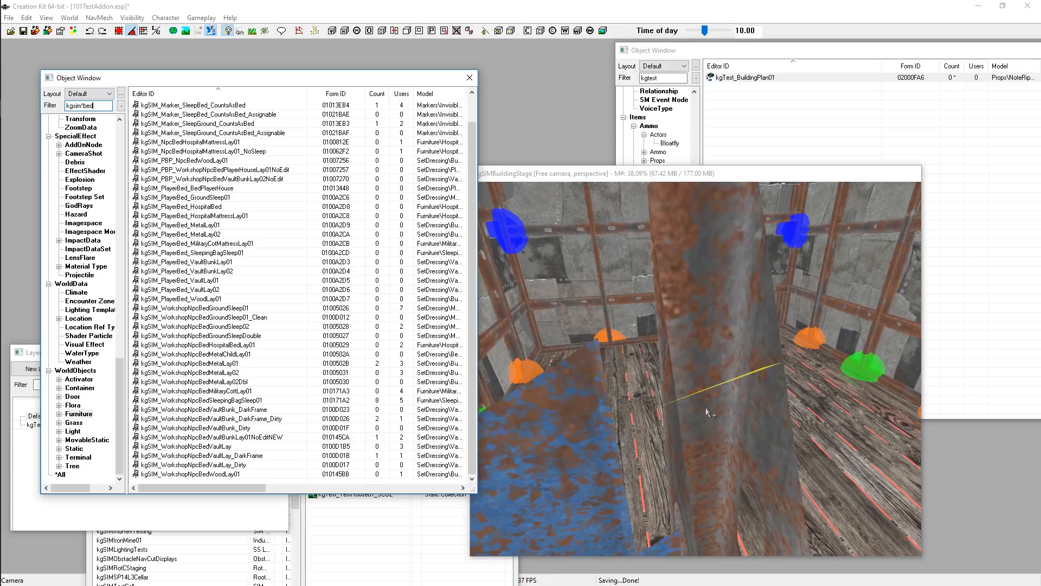
scroll(706, 411, up, 1)
scroll(710, 415, down, 2)
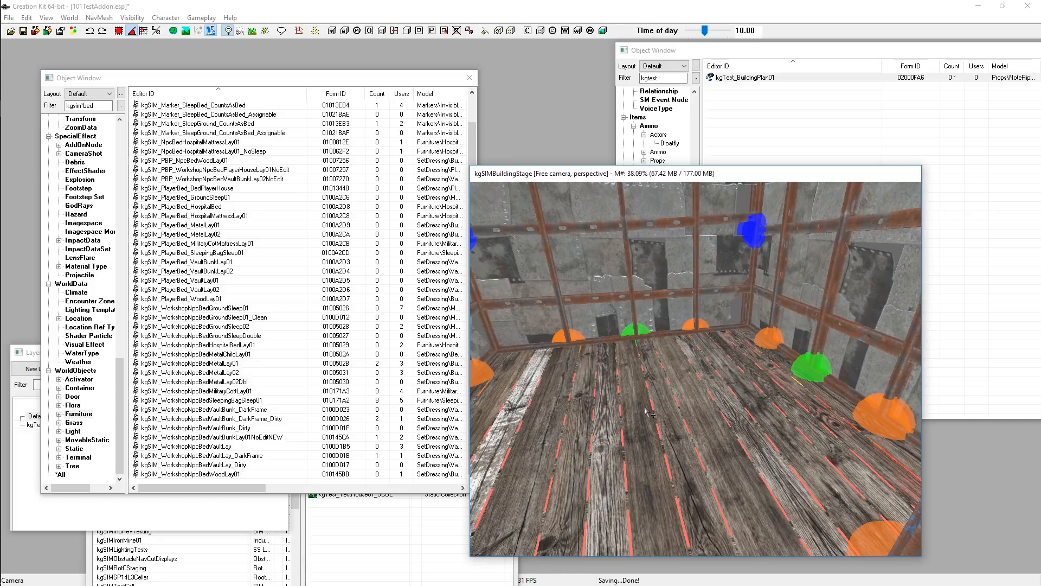
click(214, 363)
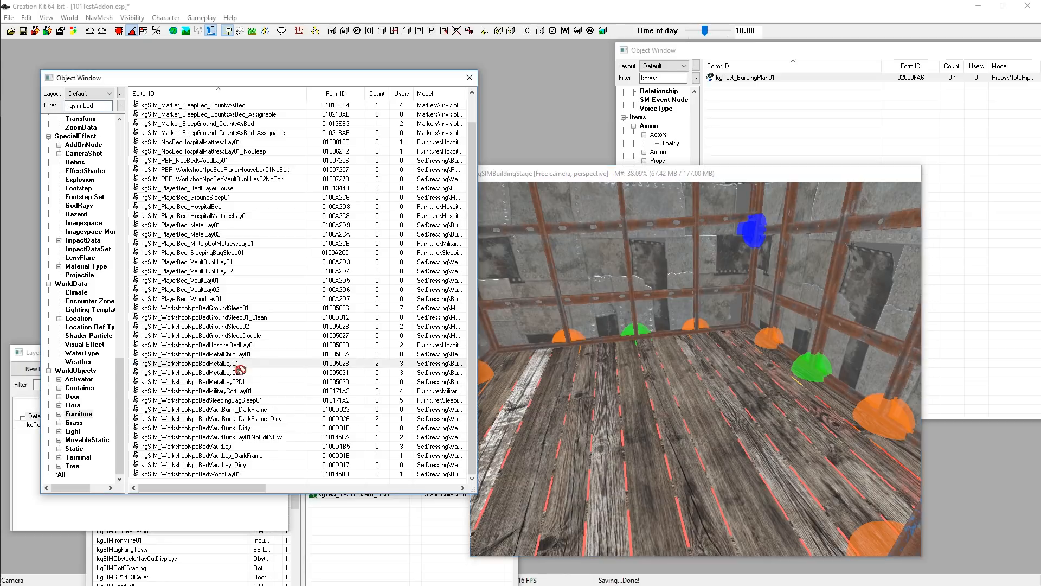
drag(667, 383, 668, 384)
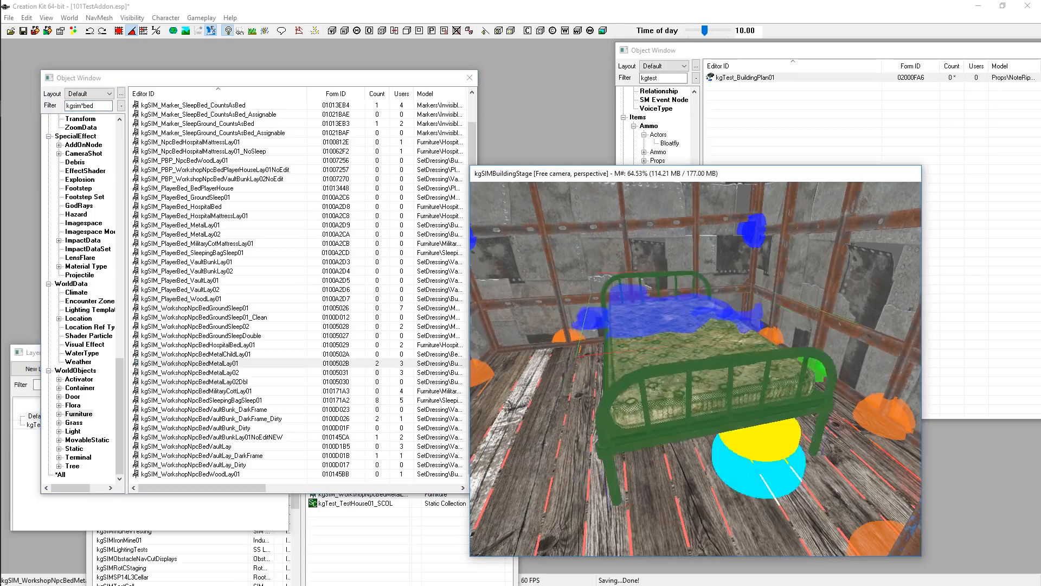
Move the metal bed into position against the shack's inner wall
drag(763, 342, 763, 357)
shift+middle_drag(877, 378, 776, 338)
right_drag(775, 338, 846, 338)
drag(790, 353, 694, 284)
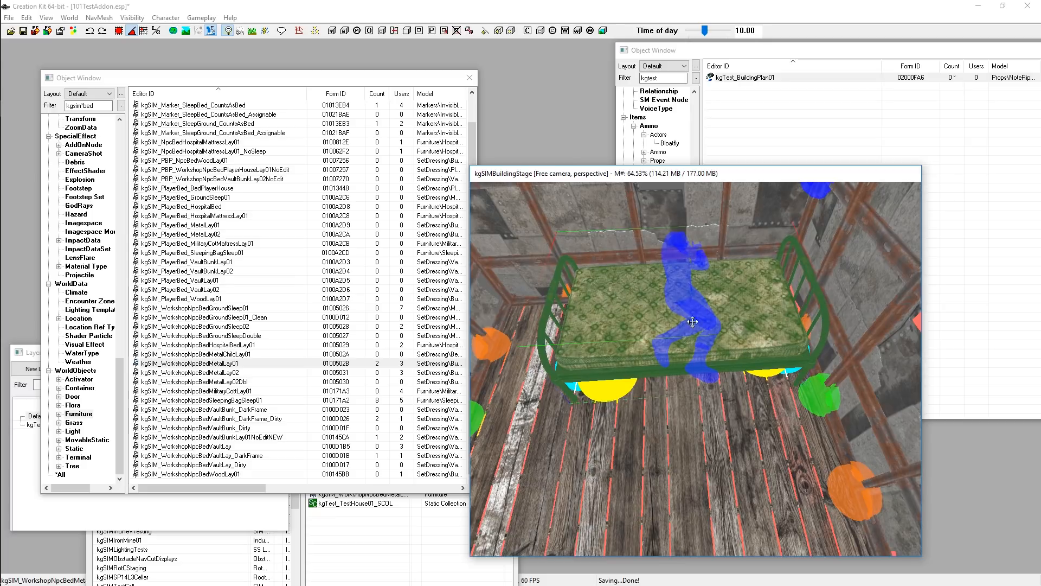
shift+middle_drag(692, 322, 717, 297)
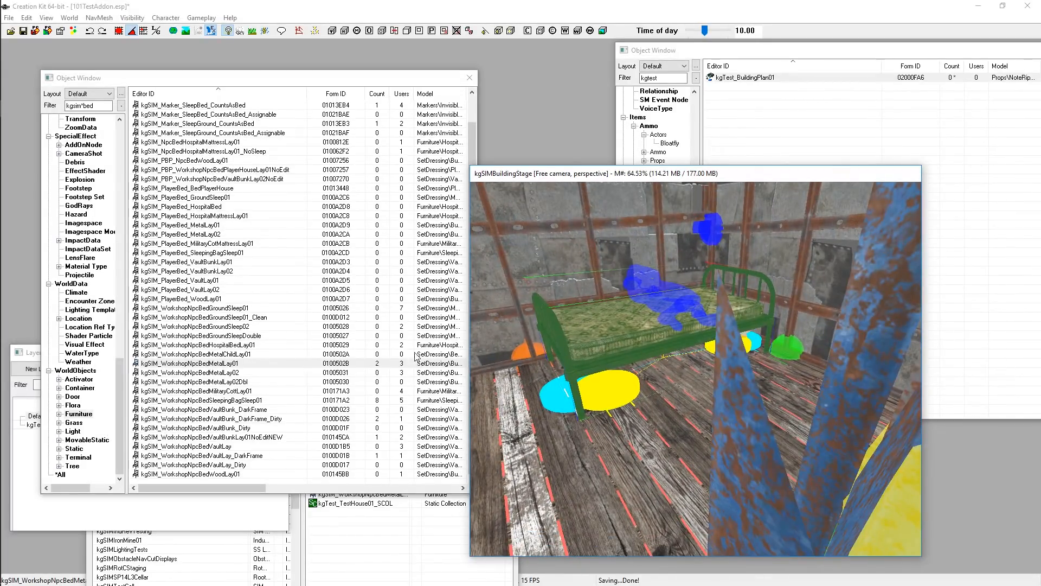
shift+middle_drag(673, 331, 701, 355)
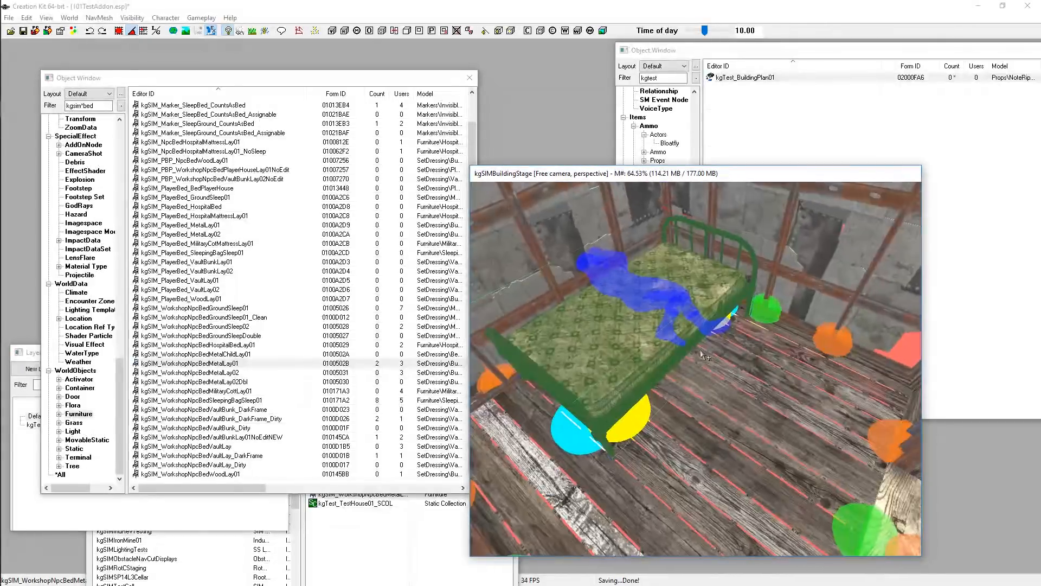
shift+middle_drag(635, 361, 672, 365)
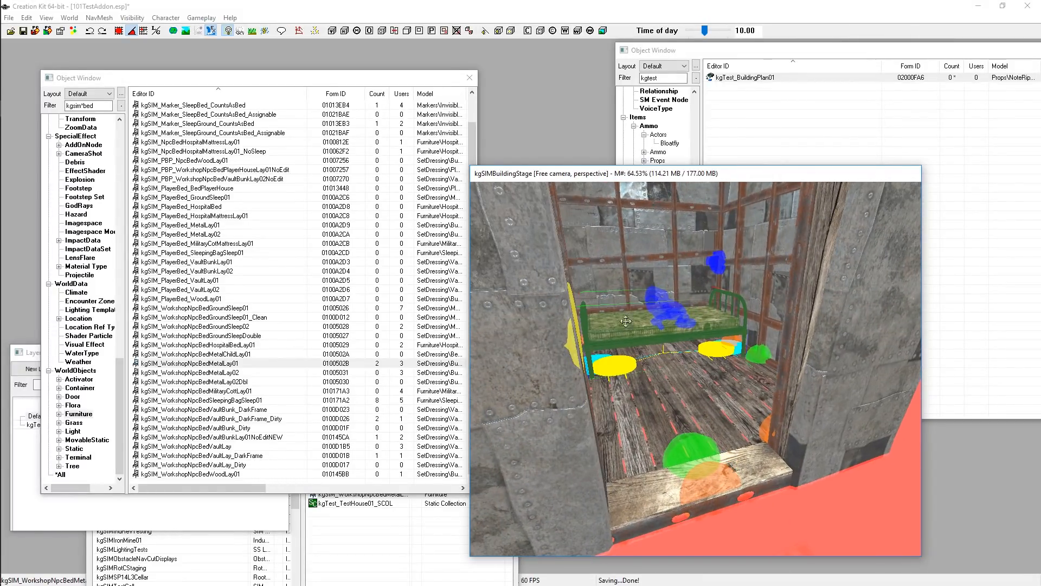
scroll(669, 357, down, 5)
scroll(671, 360, up, 2)
shift+middle_drag(671, 360, 704, 347)
scroll(690, 371, down, 4)
key(d)
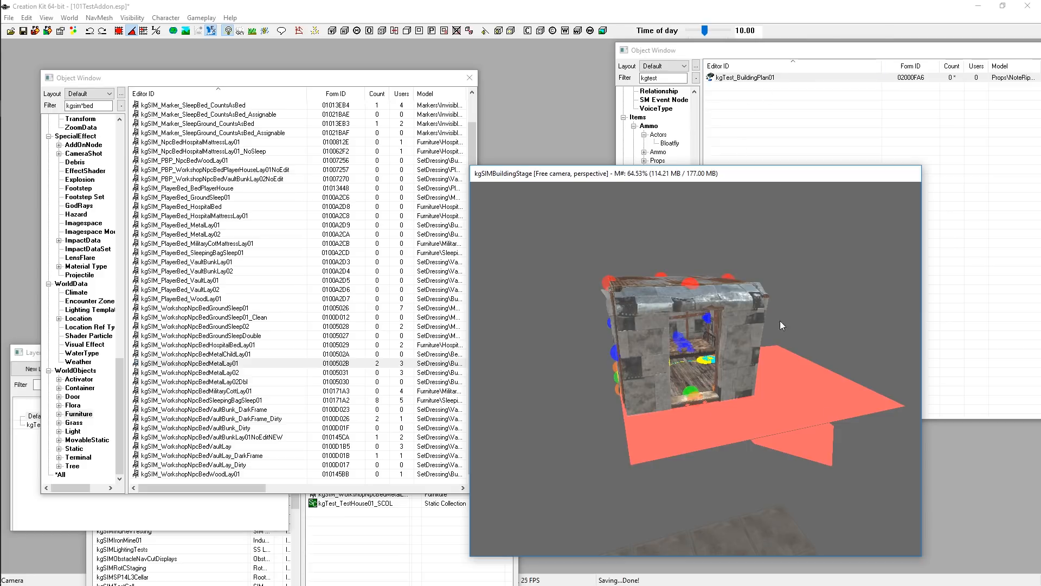
Open the bed's reference properties and the kgTest_BuildingPlan01 building plan record side by side
double_click(723, 362)
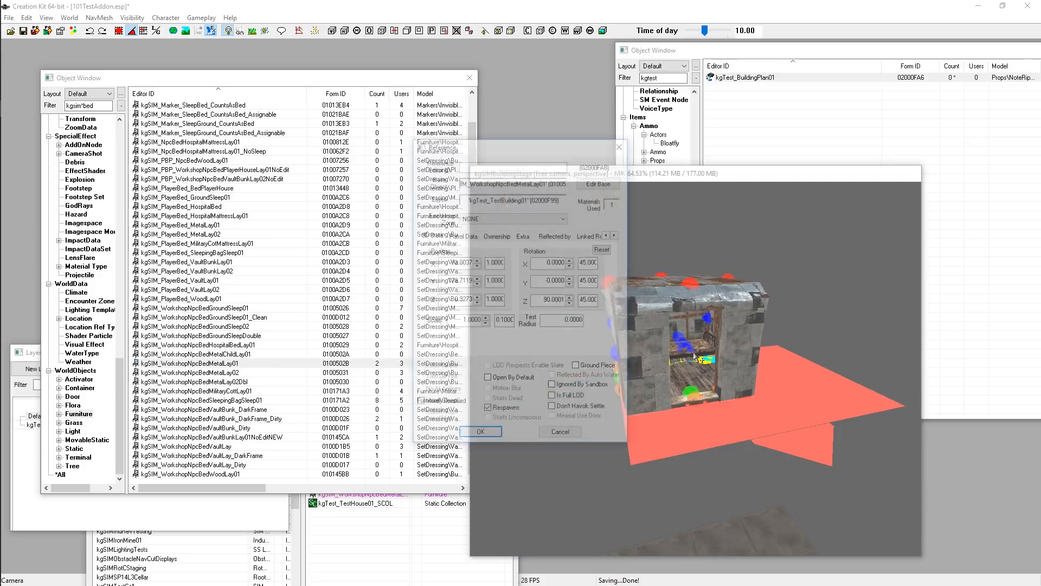
drag(515, 146, 640, 82)
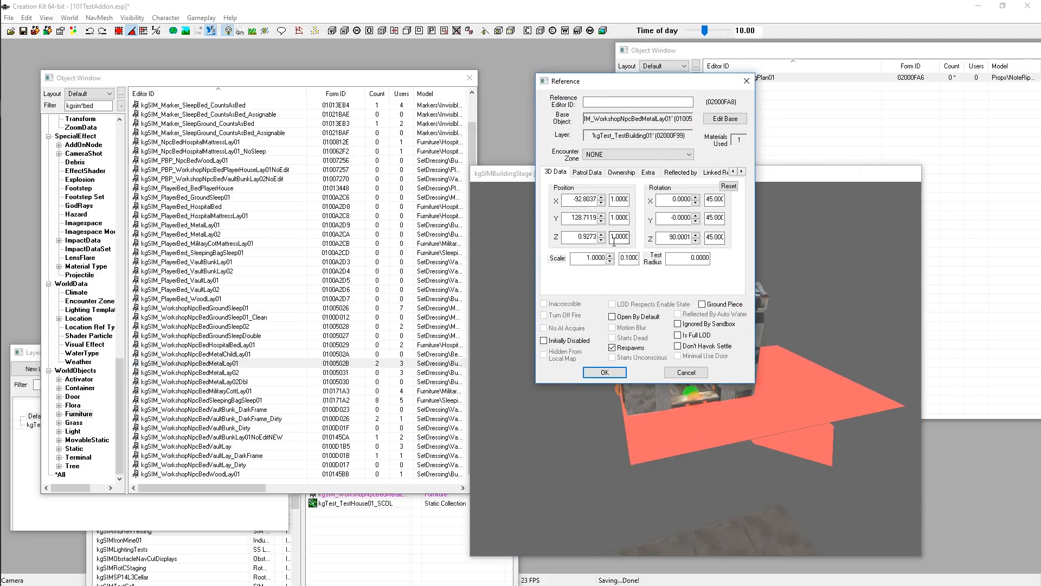
drag(613, 84, 578, 65)
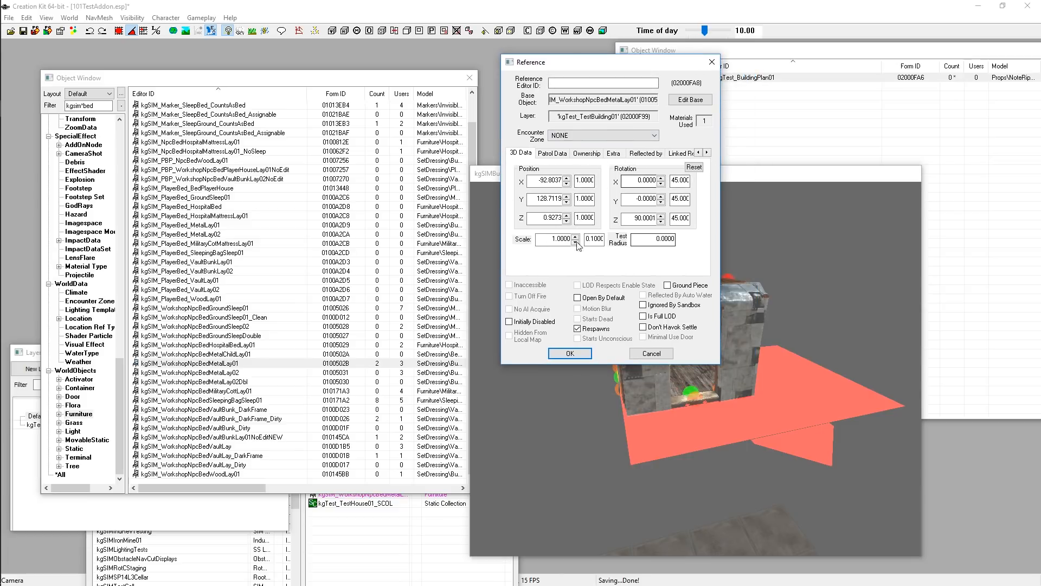
click(746, 78)
double_click(746, 78)
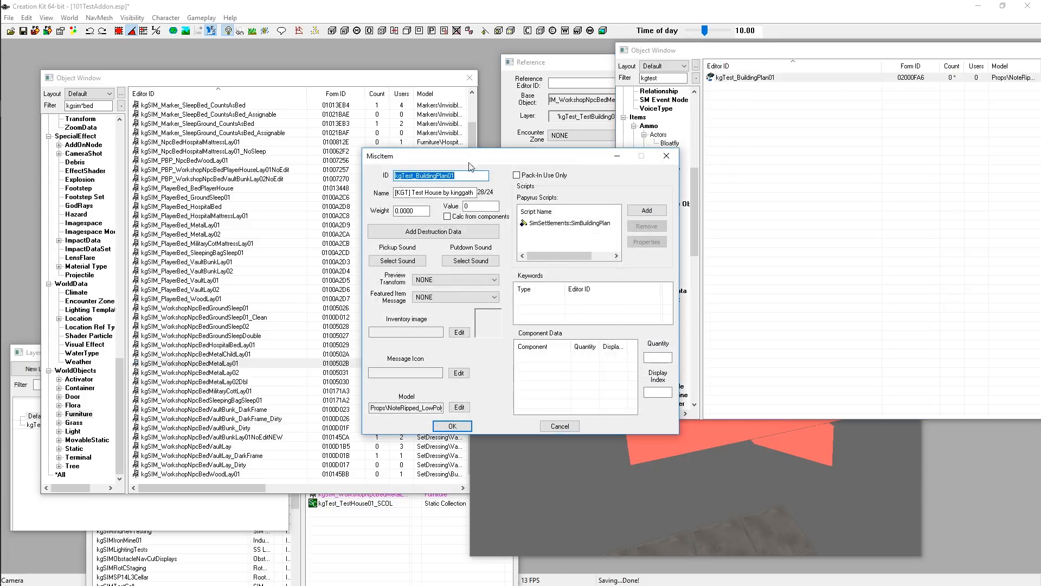
drag(422, 149, 145, 51)
drag(561, 64, 561, 37)
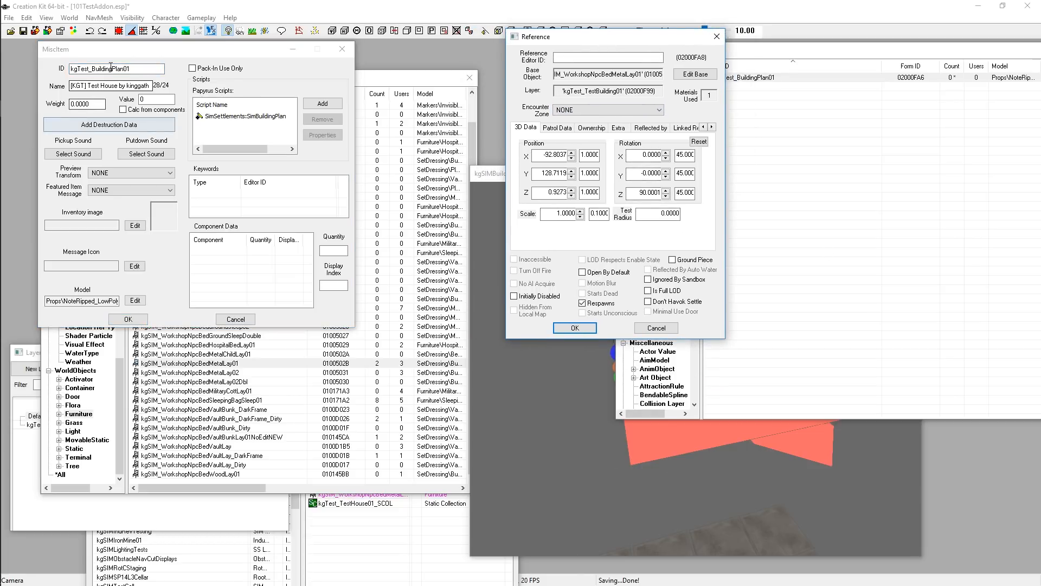
drag(158, 49, 135, 52)
Open the plan's SimBuildingPlan script properties and add a new StageItemSpawns entry
click(217, 118)
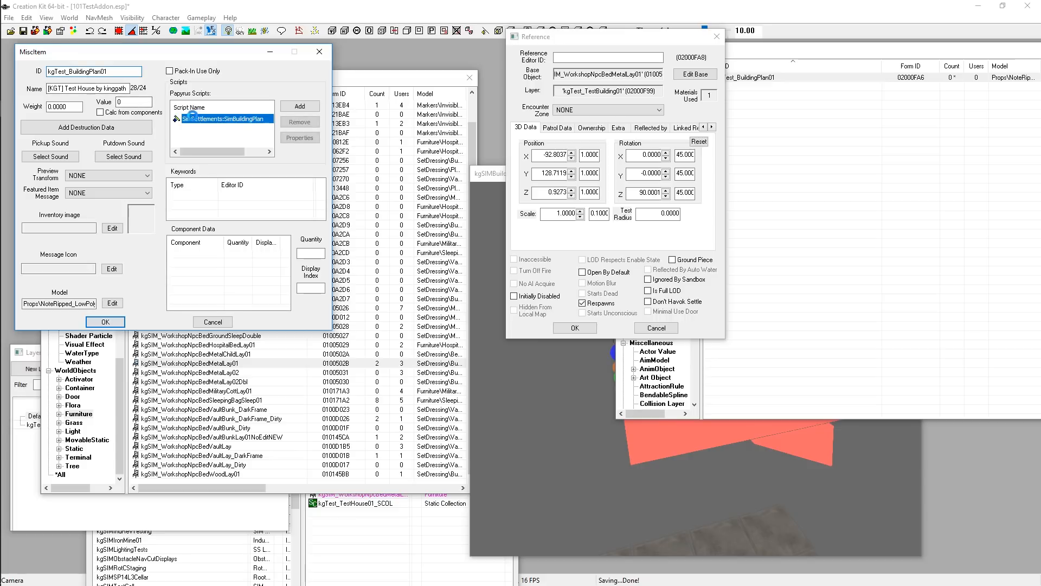
double_click(195, 118)
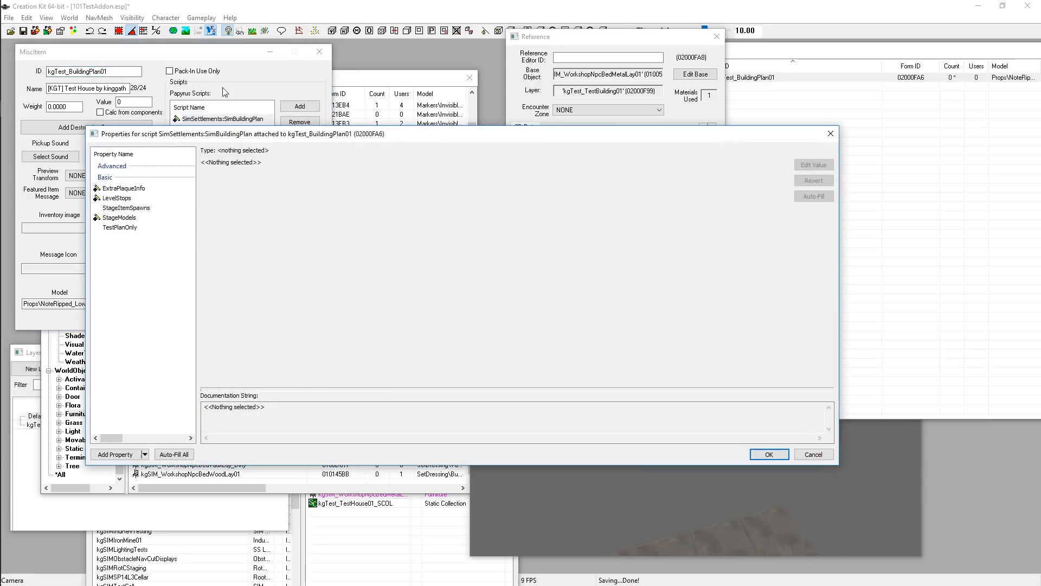
click(130, 207)
double_click(113, 210)
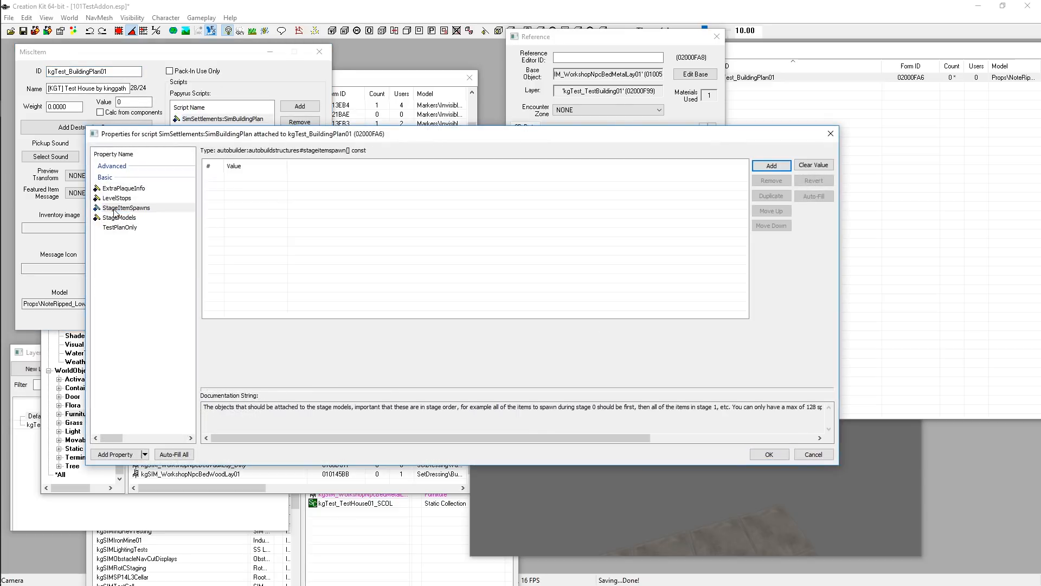
click(772, 165)
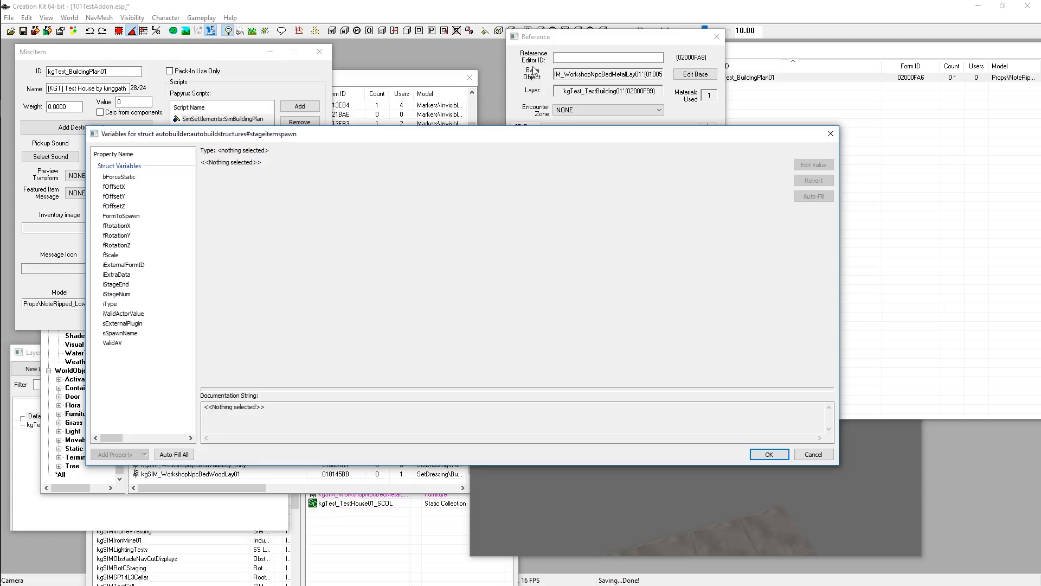
Select and copy the bed's X position value from its reference properties
click(534, 71)
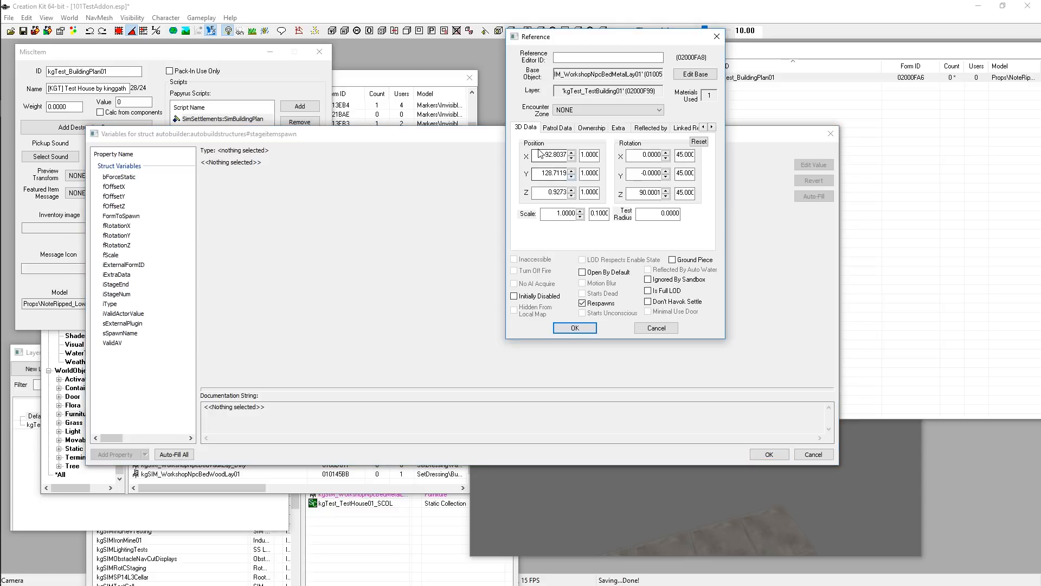
click(648, 503)
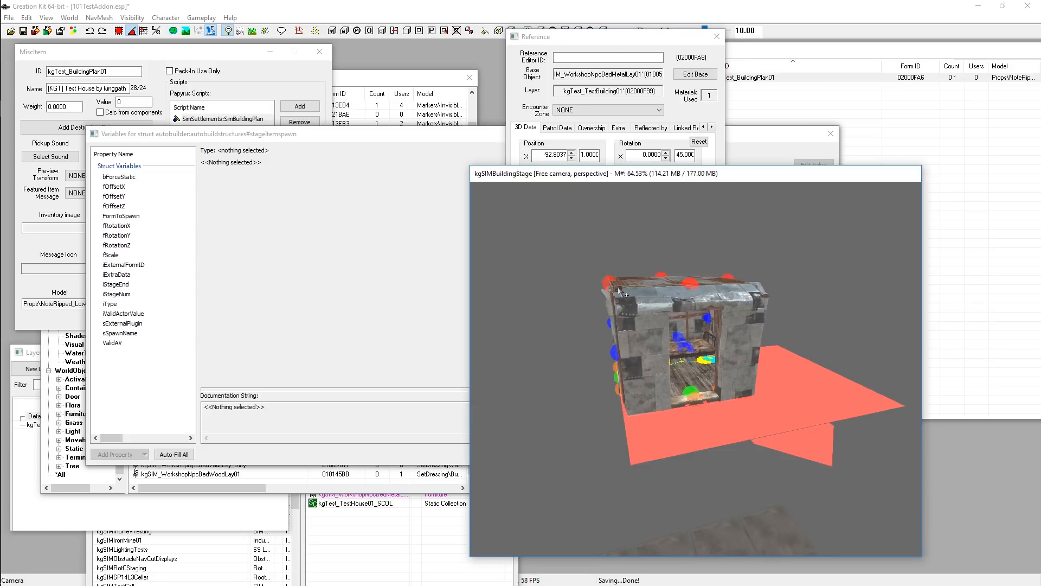
click(532, 60)
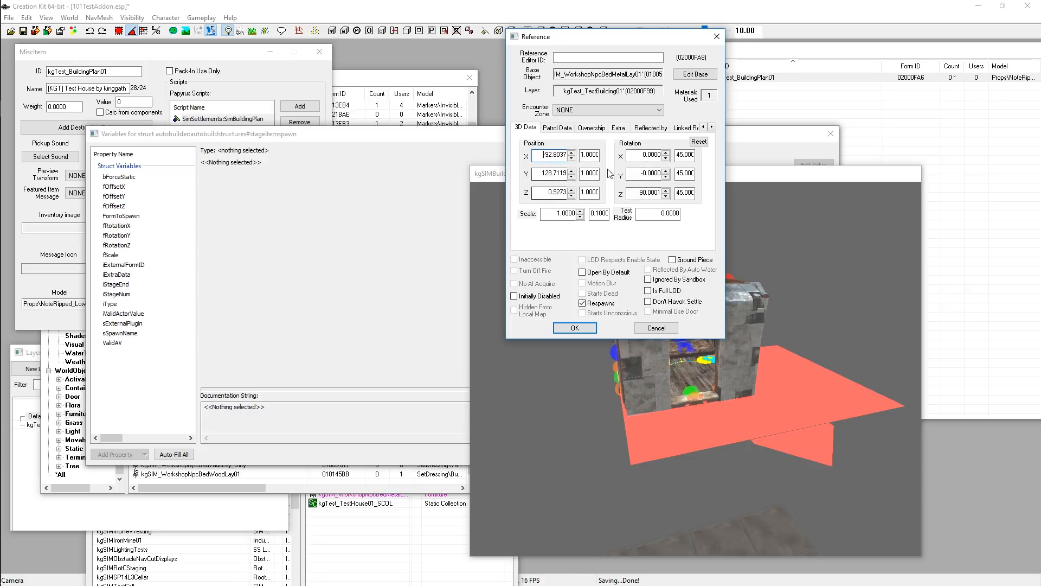
double_click(545, 154)
click(544, 155)
drag(545, 156, 568, 154)
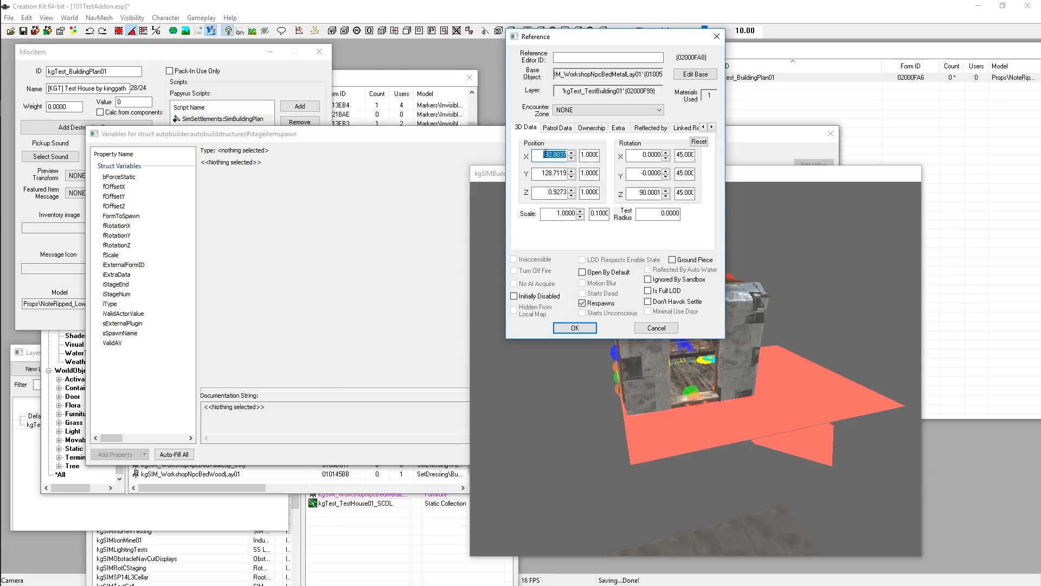
right_click(547, 154)
click(574, 191)
click(799, 176)
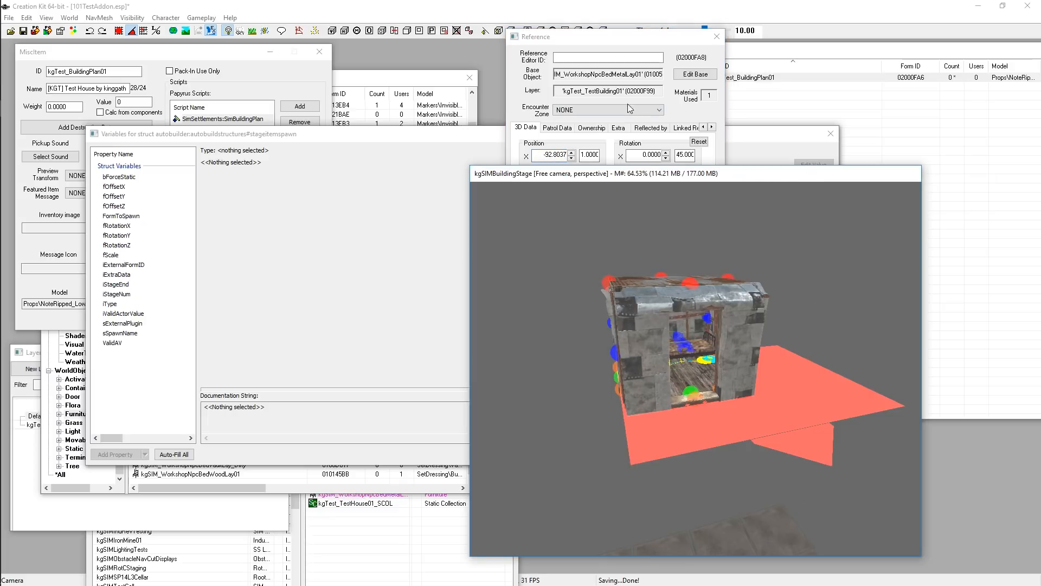
click(804, 410)
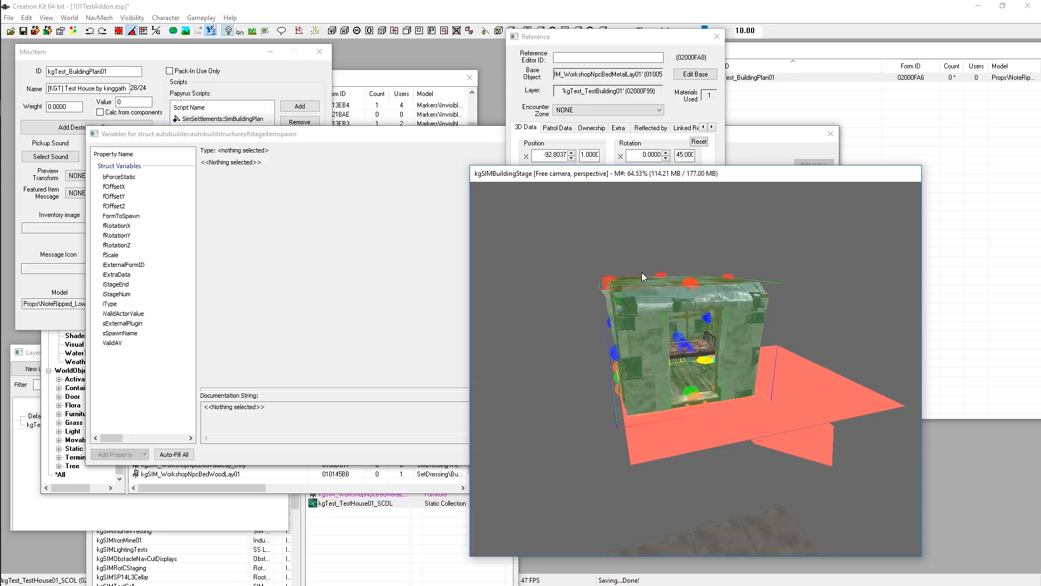
drag(543, 37, 353, 30)
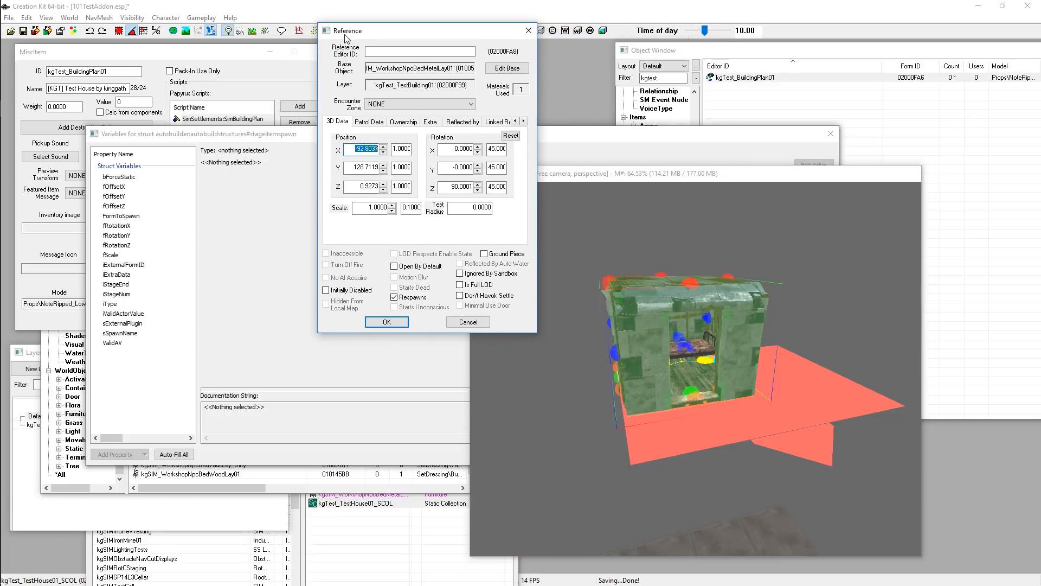
Copy the bed's X position and paste it as the stage item spawn entry's fOffsetX value, -92.8037
click(703, 361)
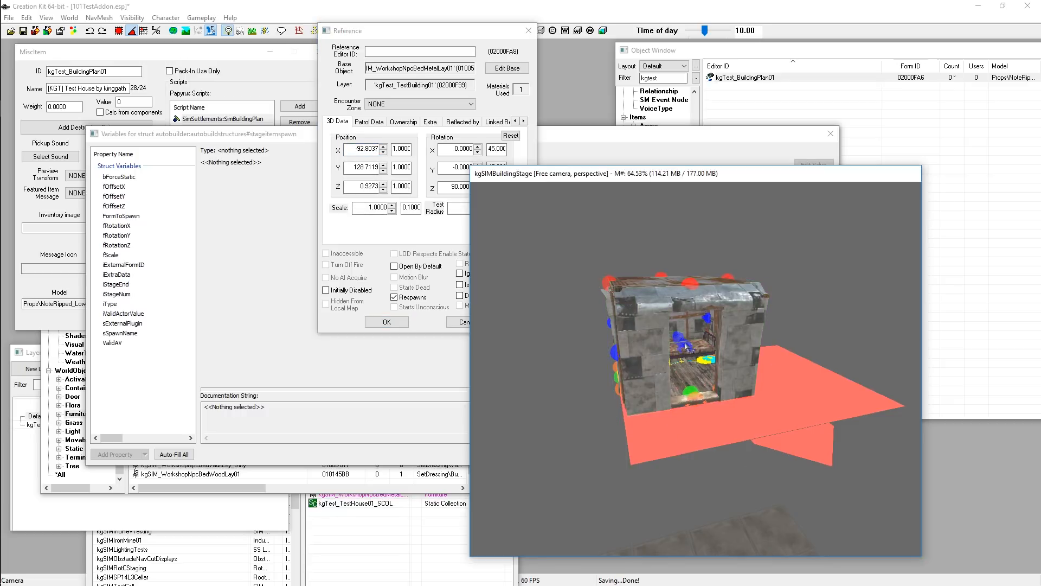
click(364, 151)
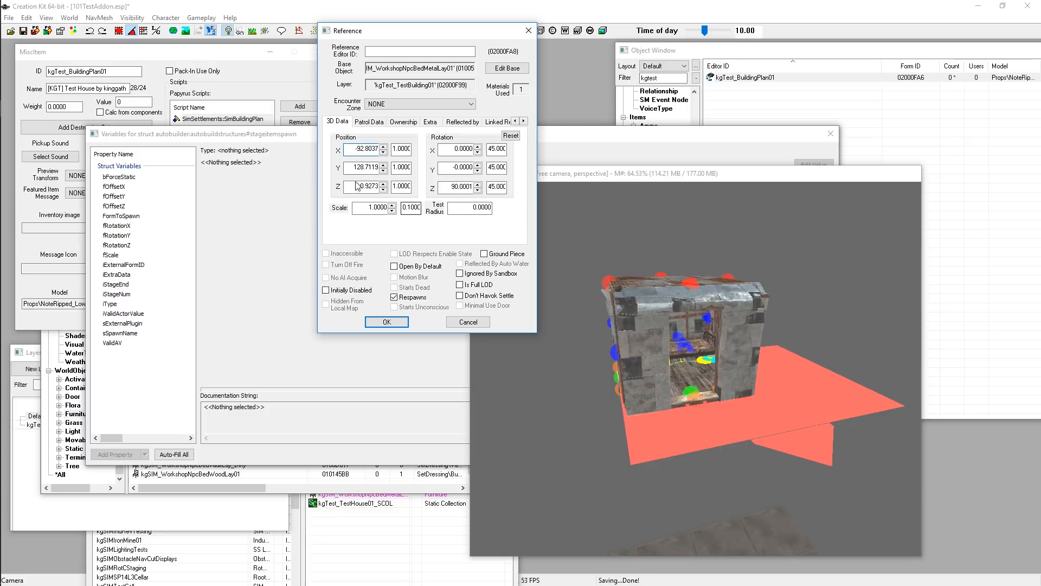
double_click(379, 168)
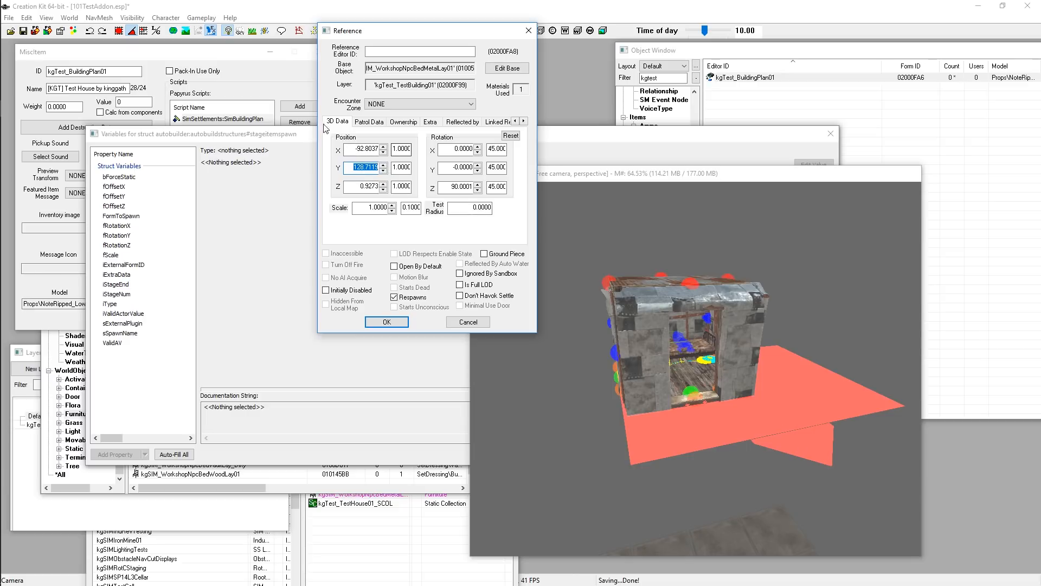
click(357, 149)
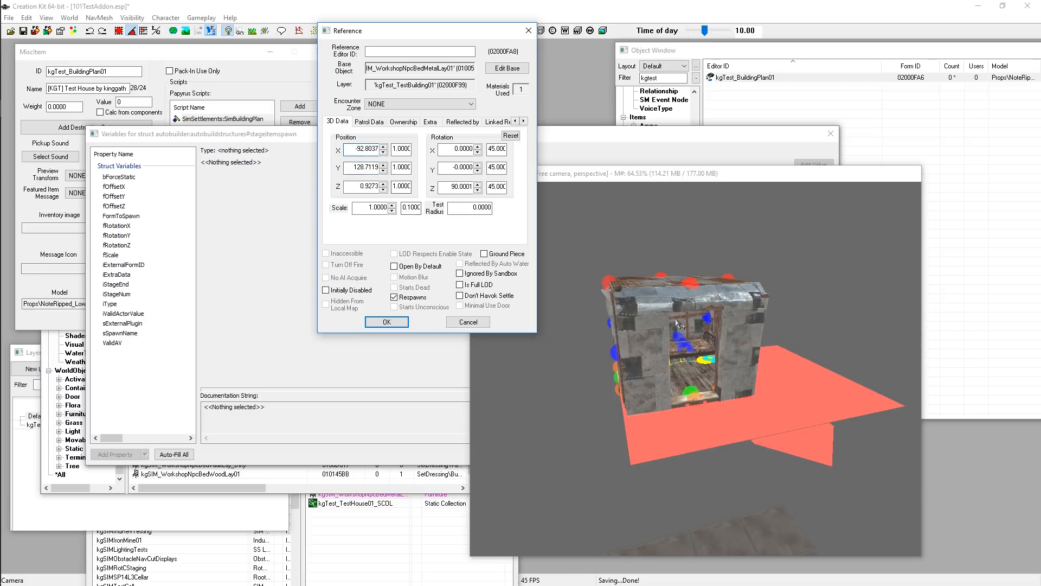
click(797, 440)
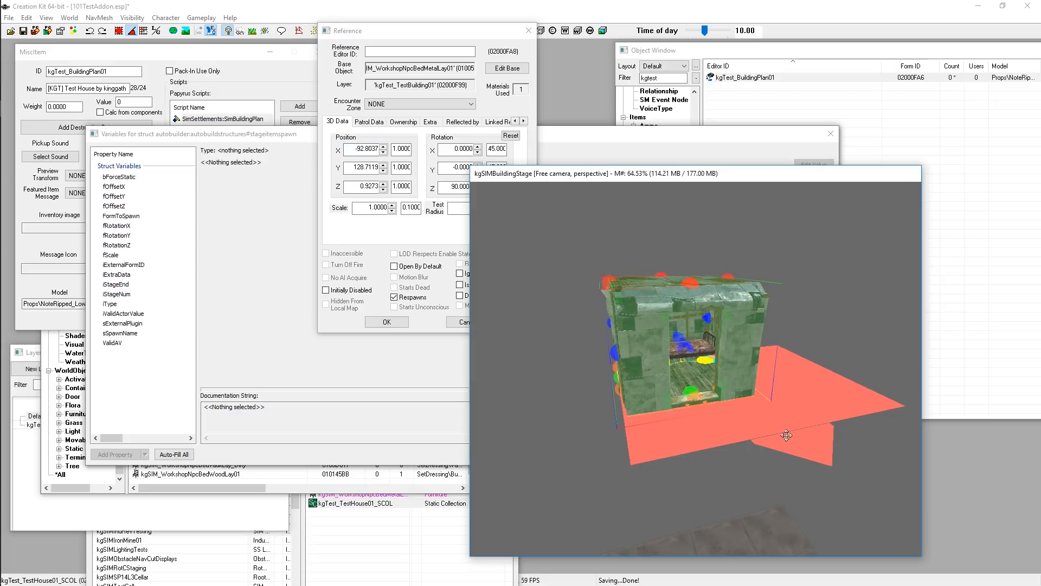
click(357, 149)
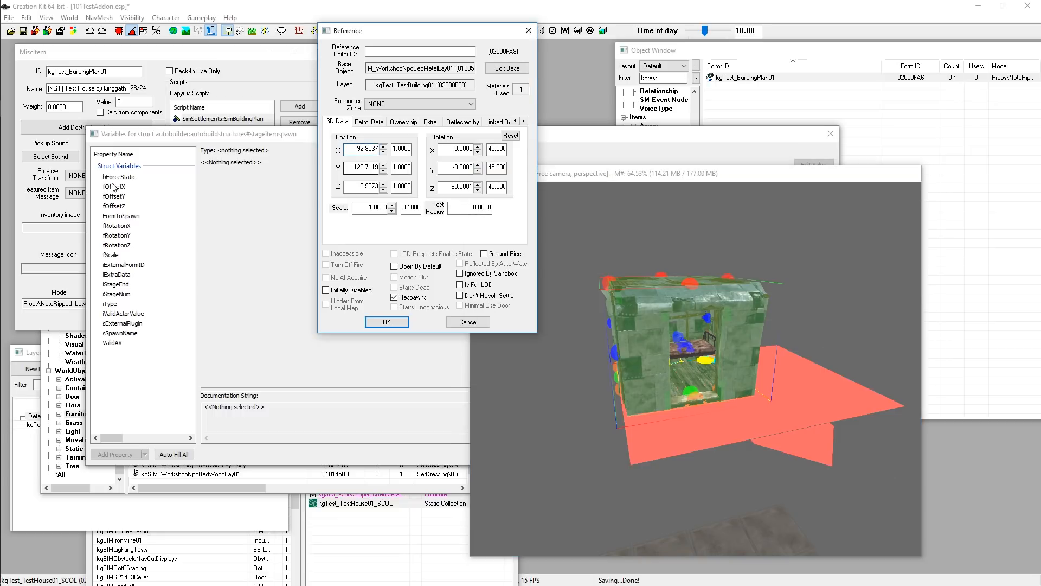
text(-)
drag(354, 149, 391, 150)
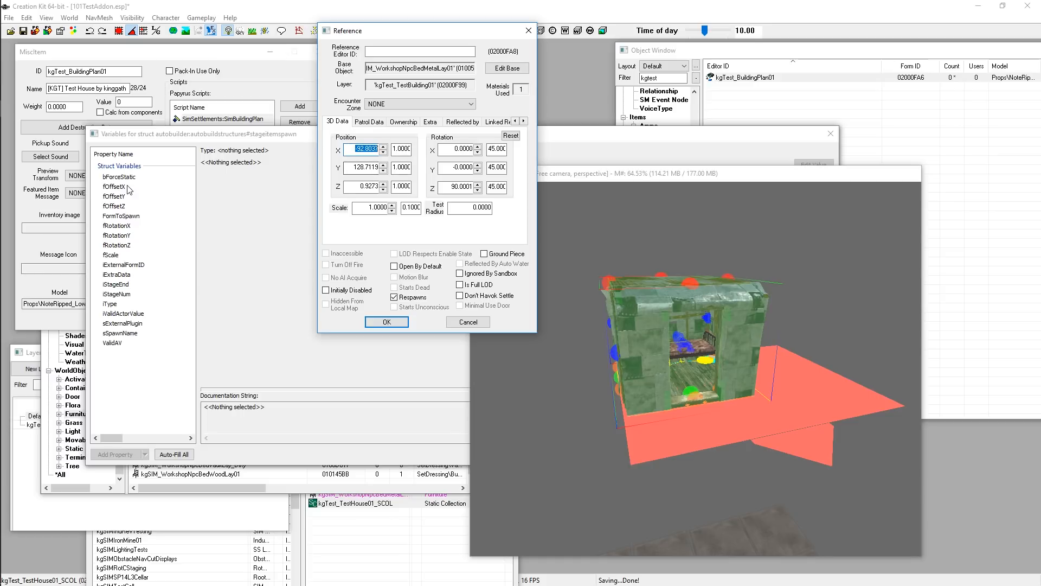
click(353, 148)
drag(354, 147, 412, 145)
click(353, 148)
drag(353, 151, 379, 154)
drag(454, 148, 480, 150)
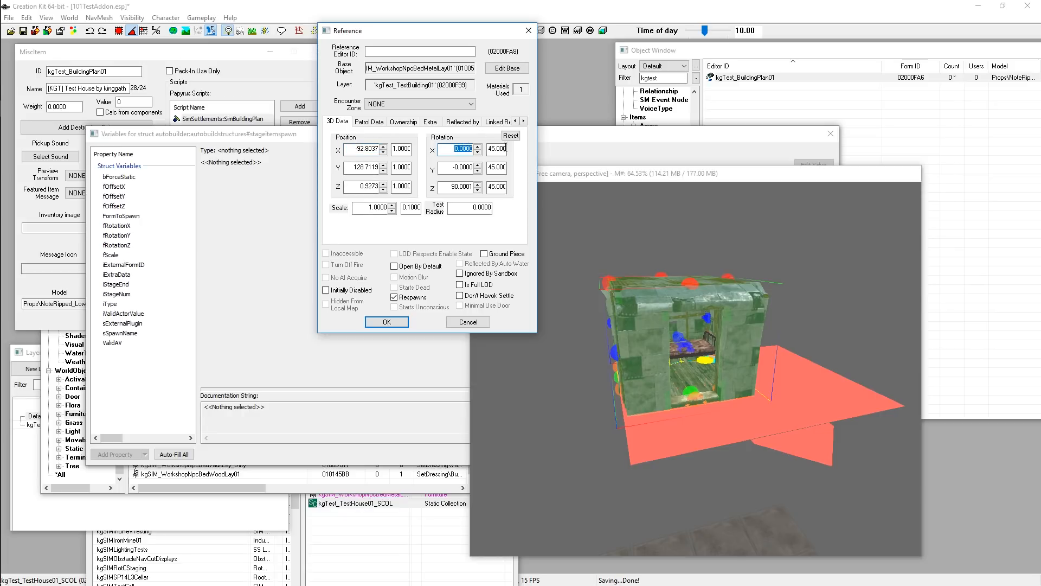
click(455, 151)
drag(354, 149, 395, 151)
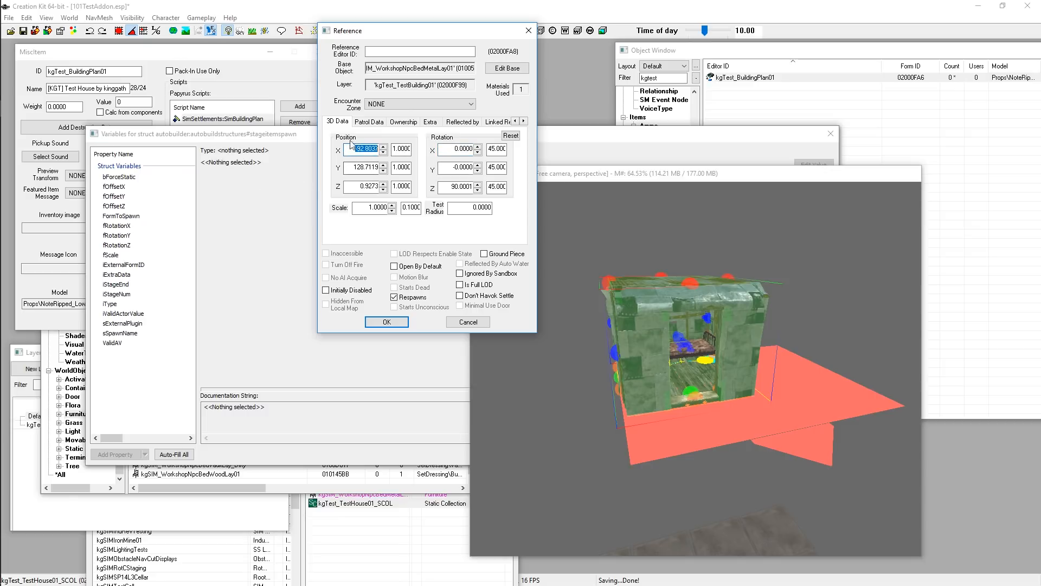
right_click(360, 146)
click(440, 183)
click(114, 186)
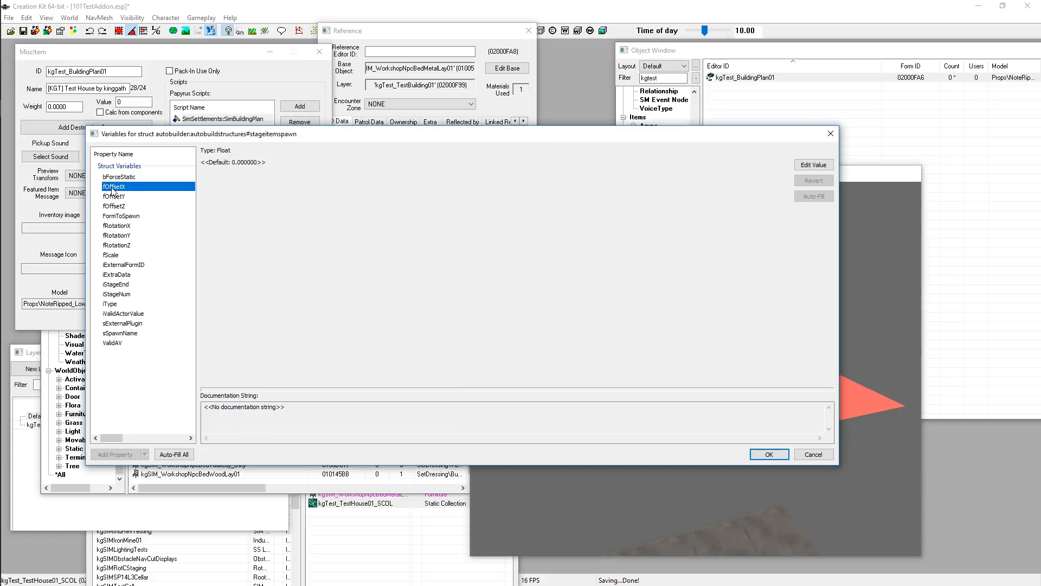
key(ctrl+v)
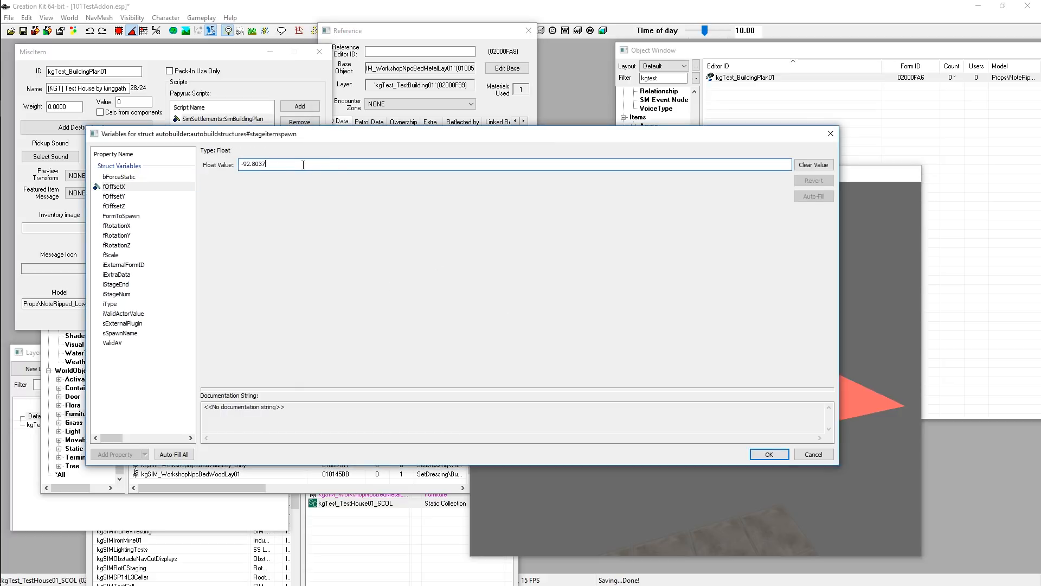
Copy the bed's Y position into the entry's fOffsetY value, 128.7119
click(395, 34)
double_click(366, 168)
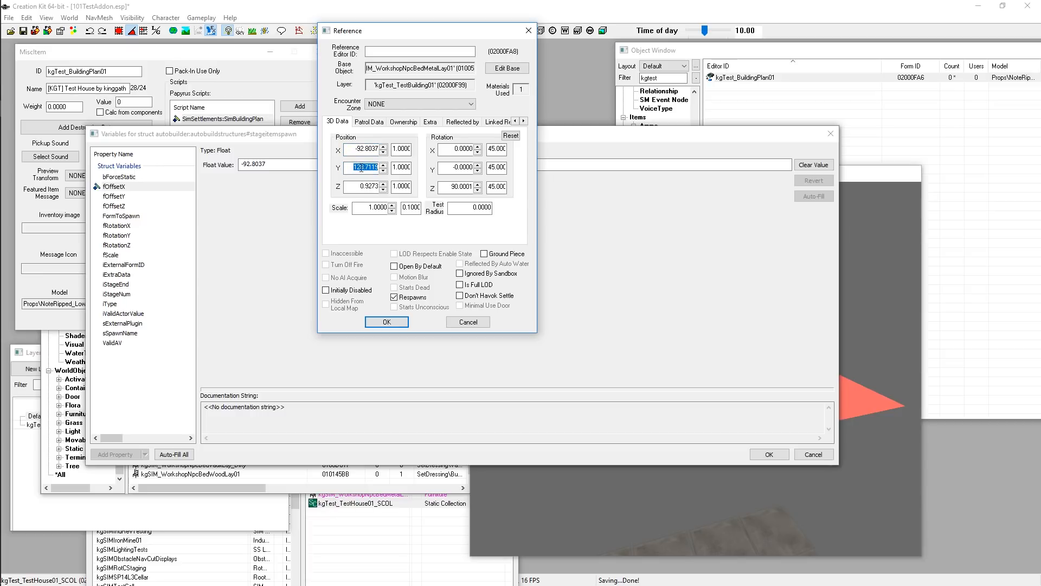
double_click(354, 146)
click(353, 169)
double_click(352, 166)
click(113, 195)
key(ctrl+v)
Copy the bed's Z position into the entry's fOffsetZ value, 0.9273
click(349, 113)
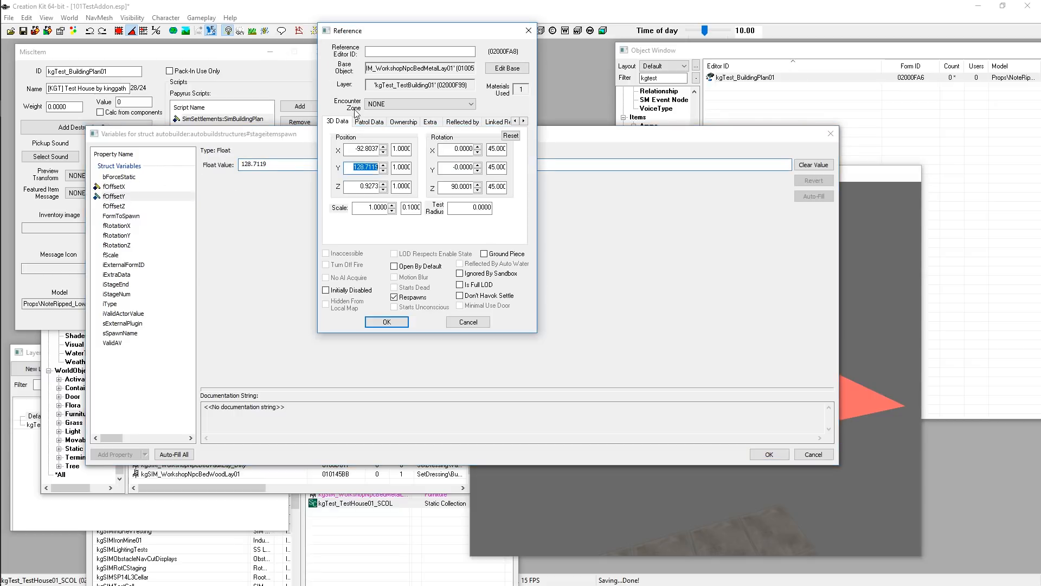
double_click(361, 189)
click(113, 206)
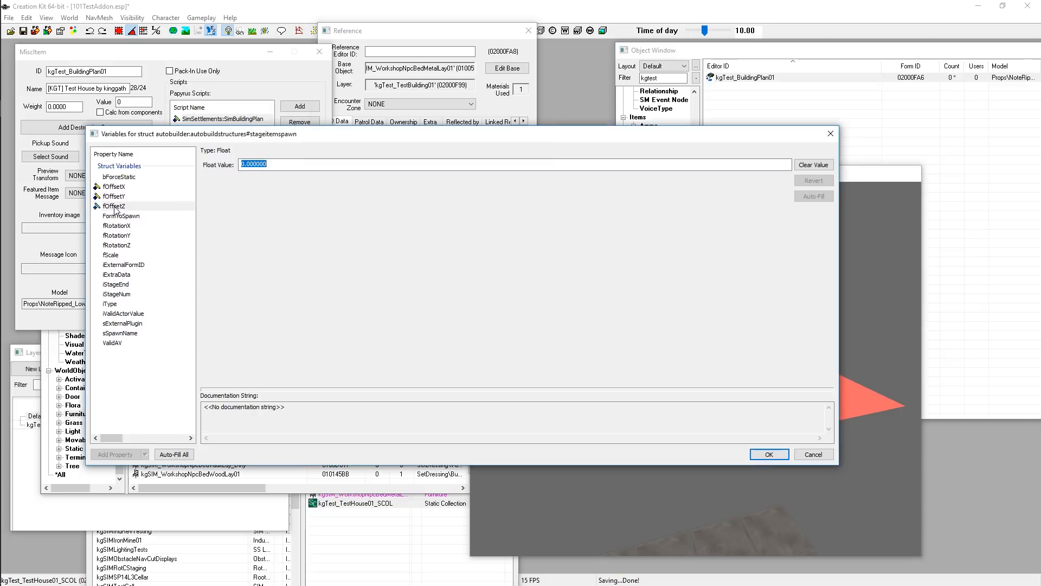
key(ctrl+v)
Copy the bed's Z rotation into the entry's fRotationZ value, 90.0001
click(350, 125)
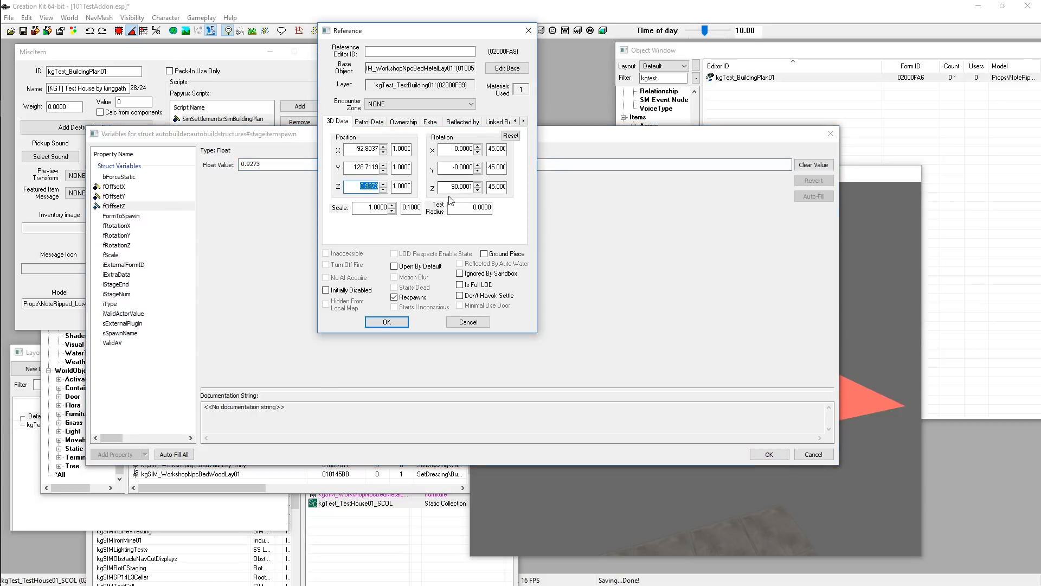
click(445, 152)
double_click(461, 187)
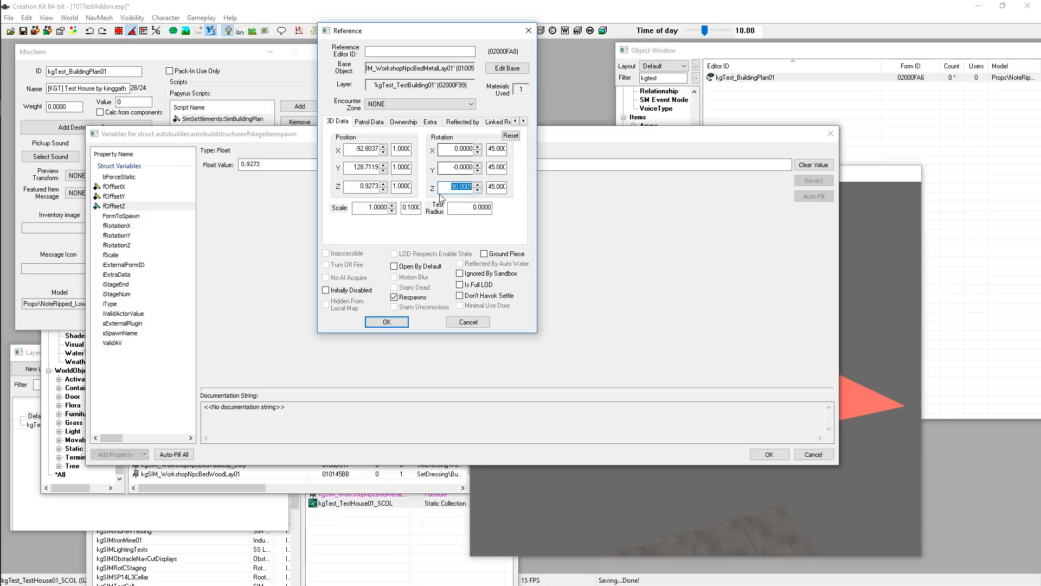
click(115, 245)
key(ctrl+v)
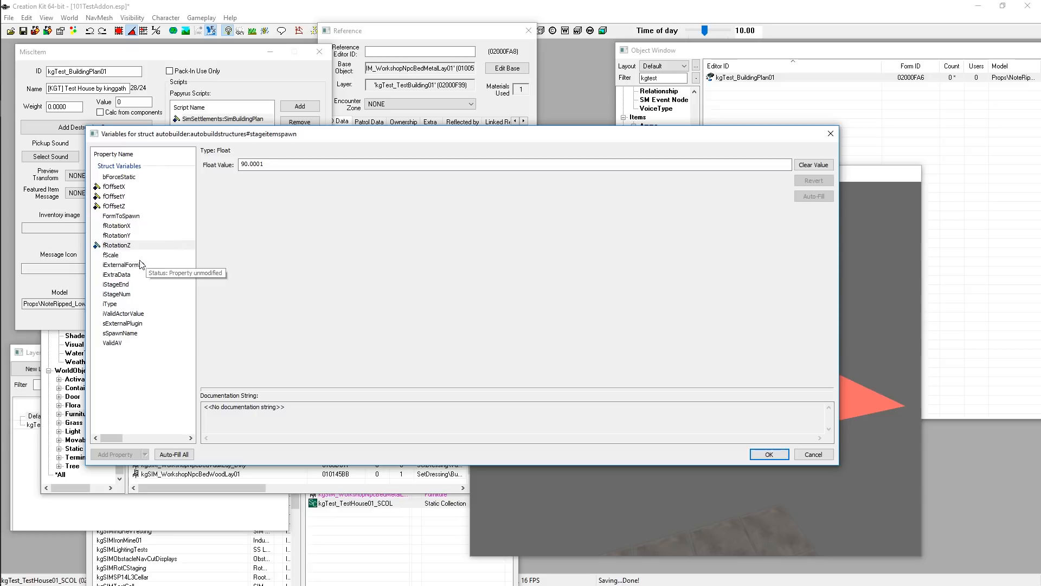
click(377, 54)
double_click(380, 207)
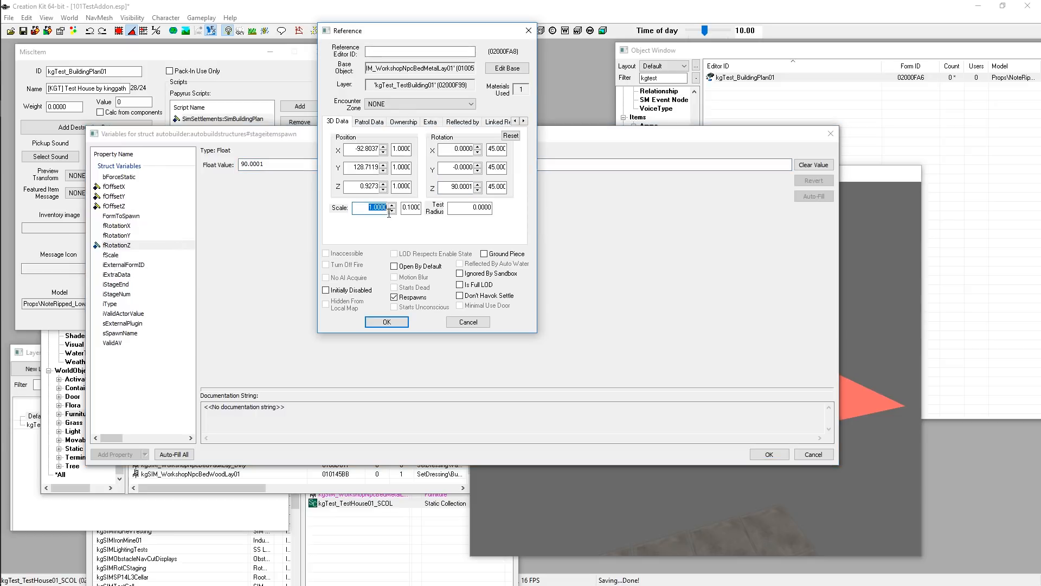
click(864, 172)
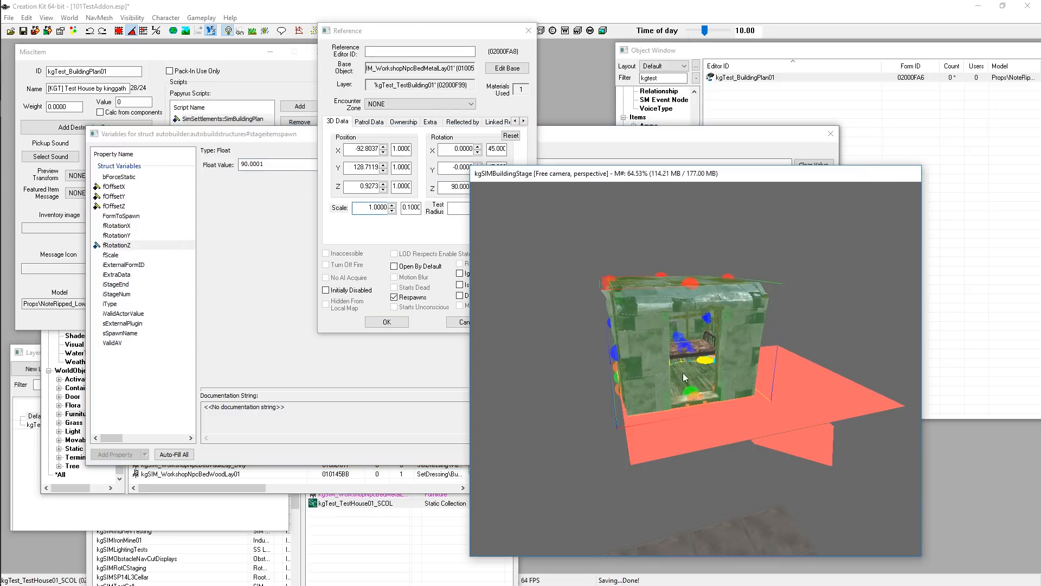
click(350, 213)
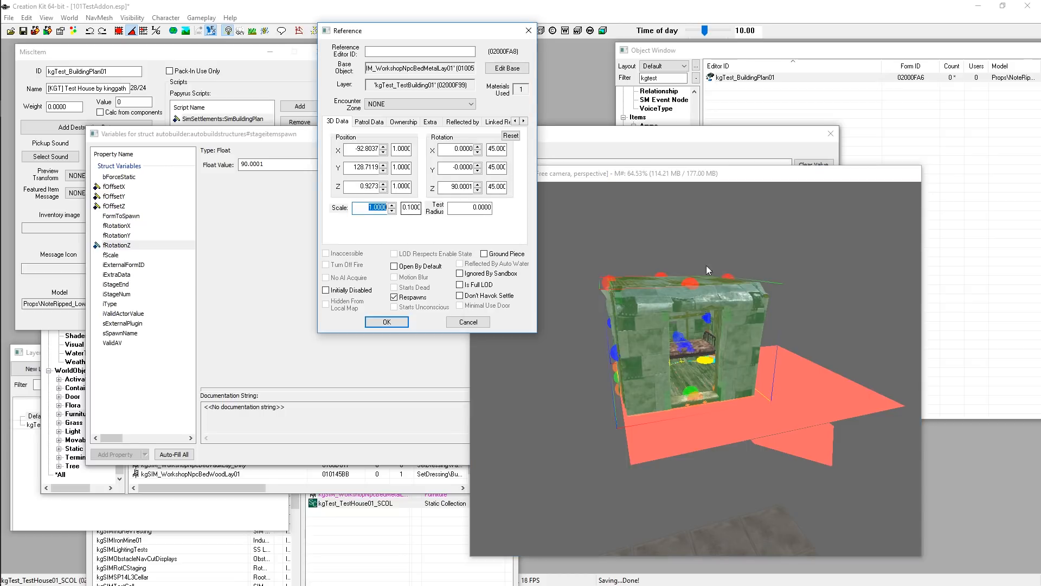
click(373, 208)
drag(374, 209, 366, 210)
double_click(366, 209)
click(360, 210)
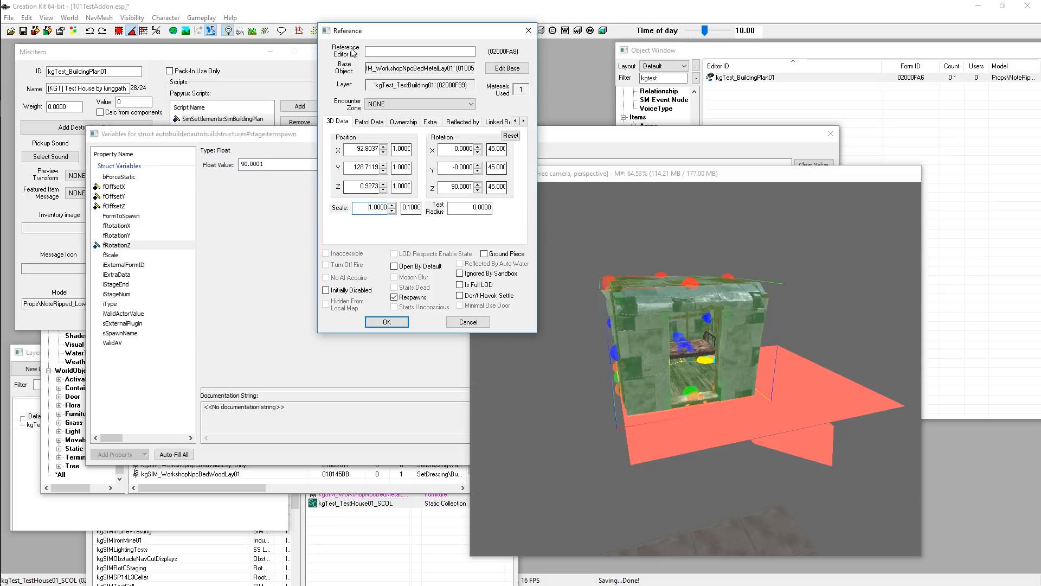
drag(416, 35, 712, 26)
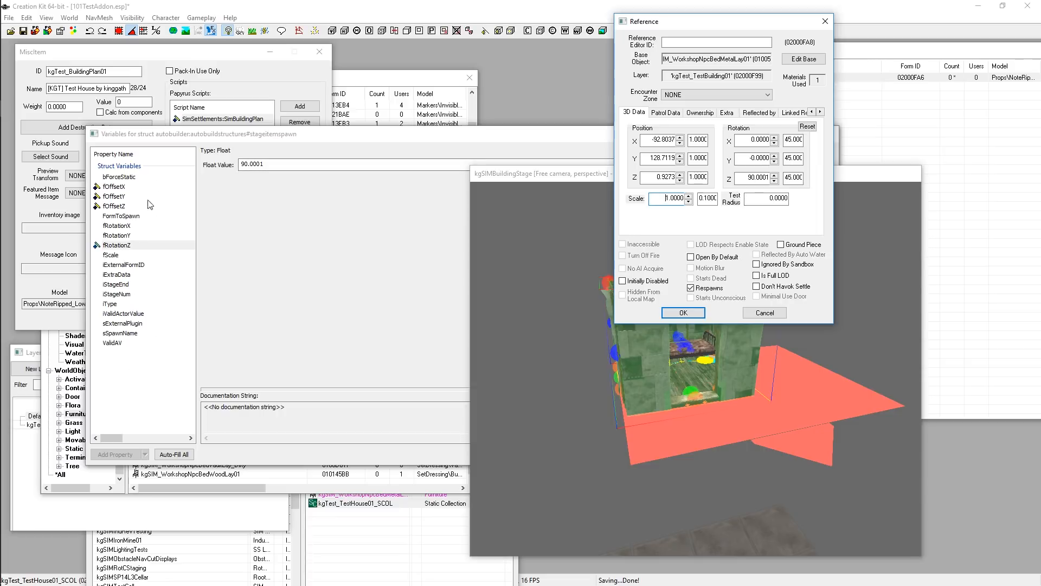
Confirm the stage item spawn entry's offset and rotation values and close the struct editor
click(145, 367)
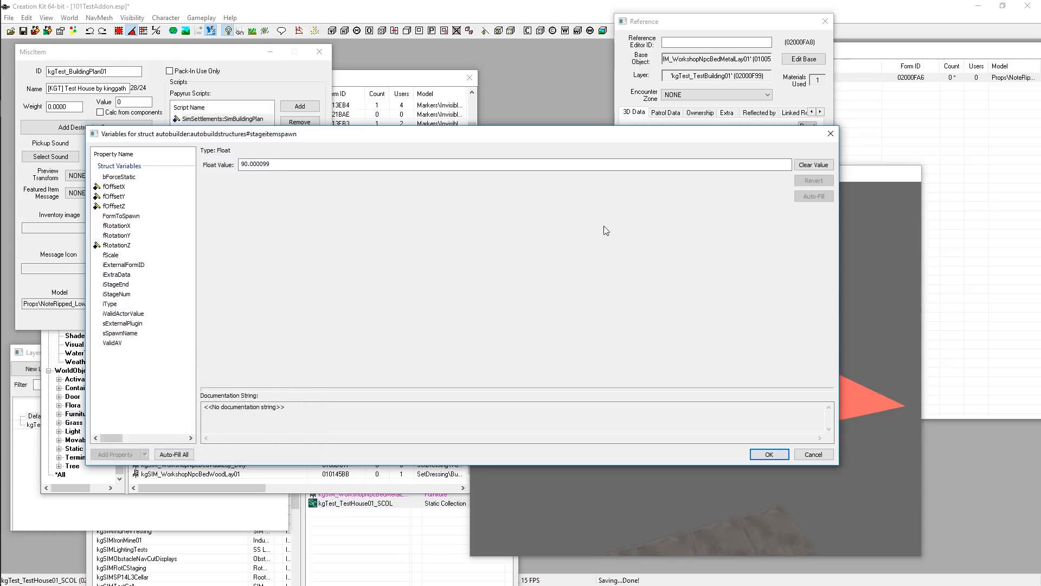
click(856, 176)
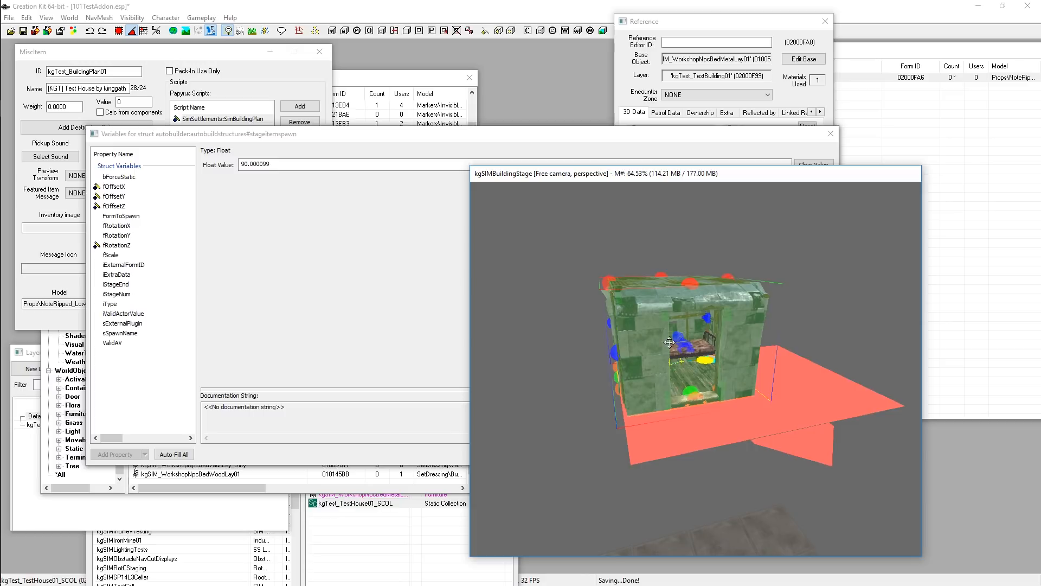
click(353, 336)
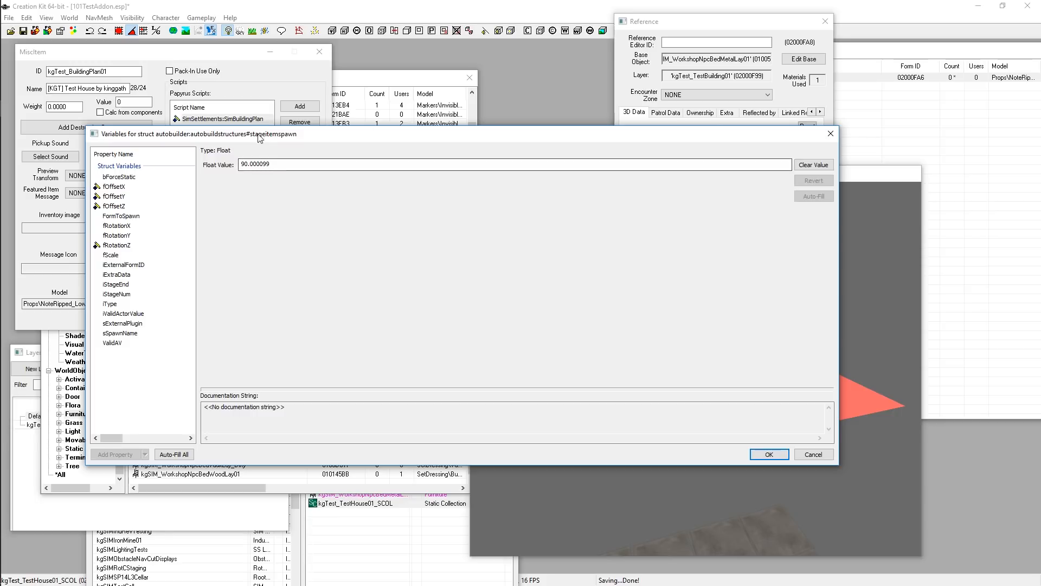
drag(265, 136, 269, 112)
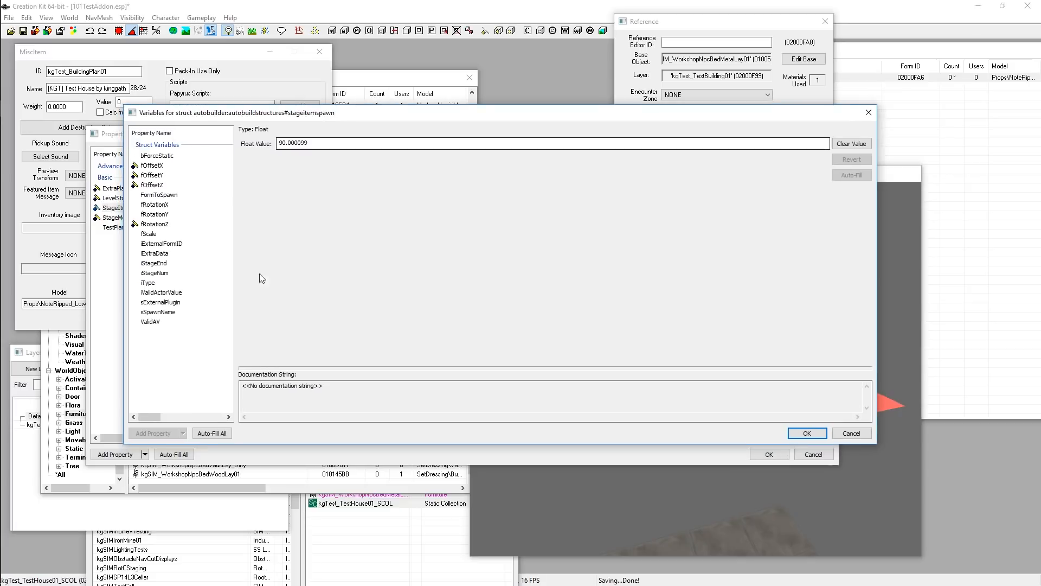
mouse_move(162, 275)
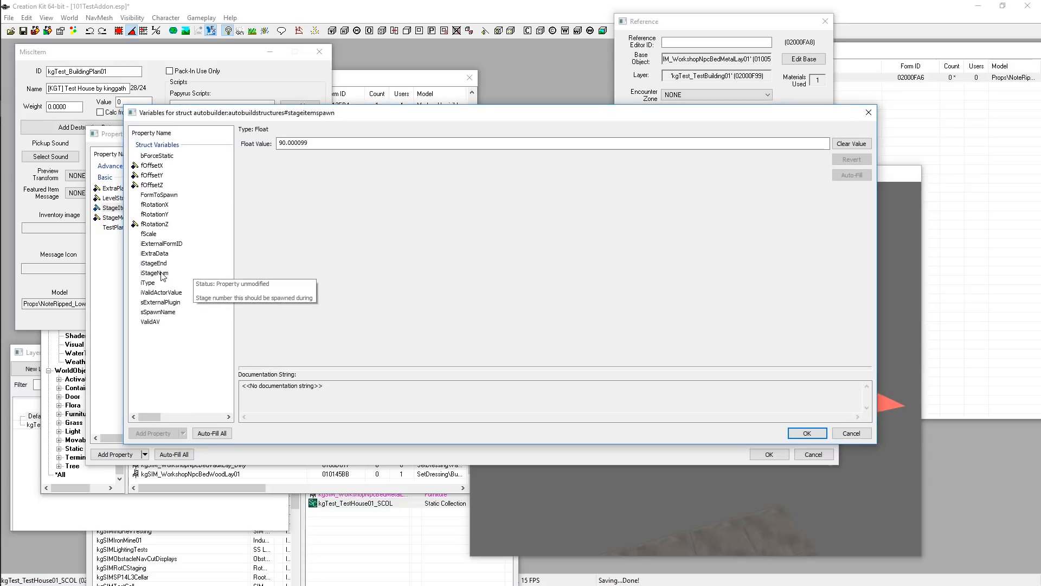
click(807, 432)
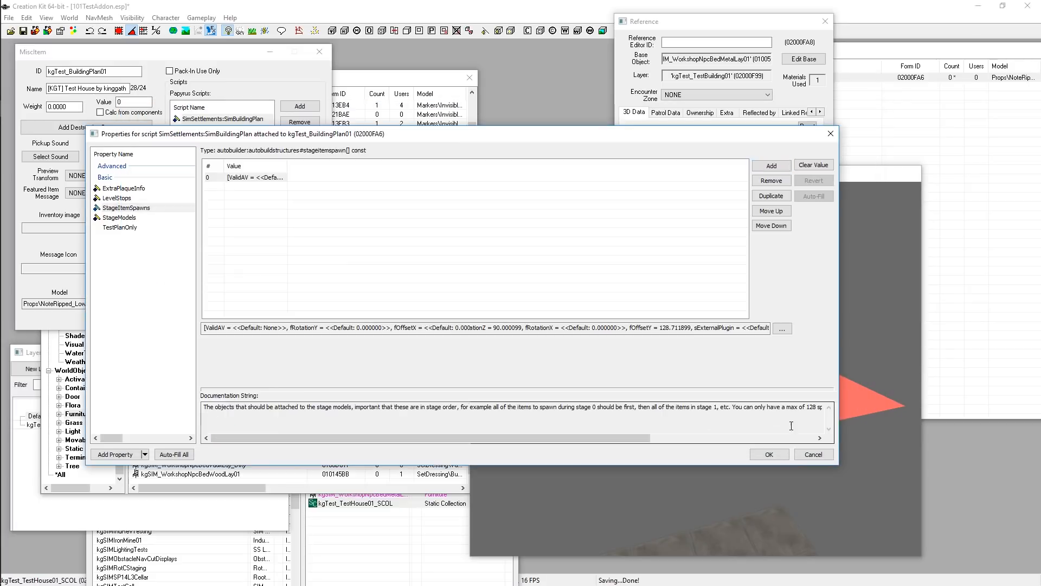
Reopen the first StageItemSpawns entry and set its iStageNum to 1
click(117, 198)
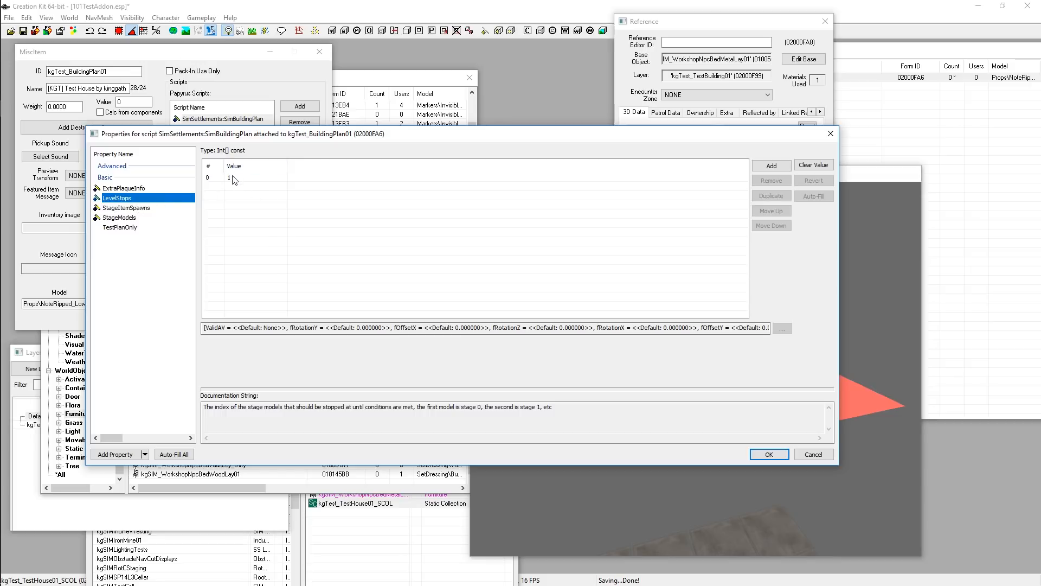
click(123, 218)
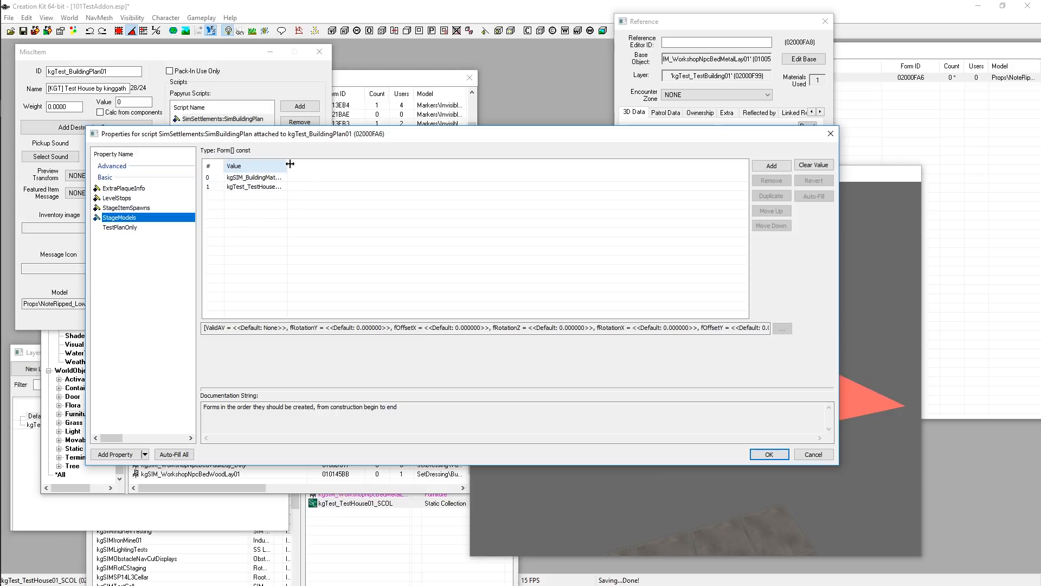
drag(288, 164, 405, 163)
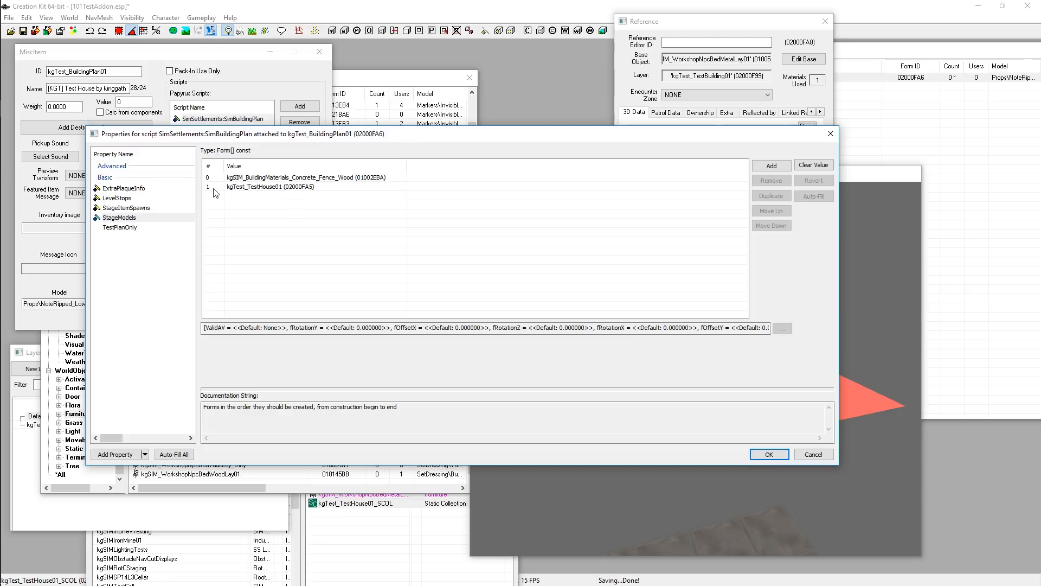
click(126, 209)
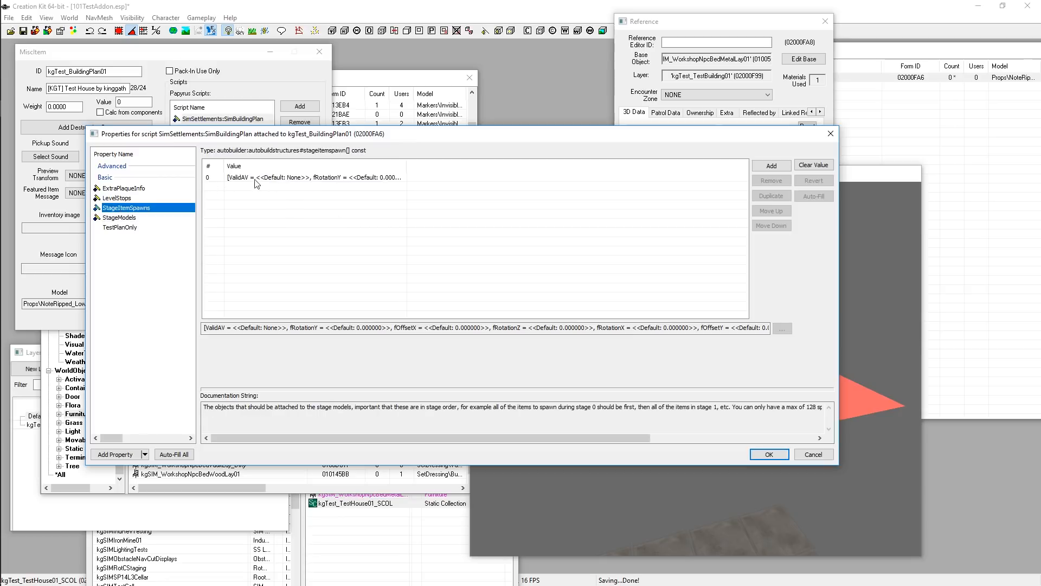
double_click(233, 178)
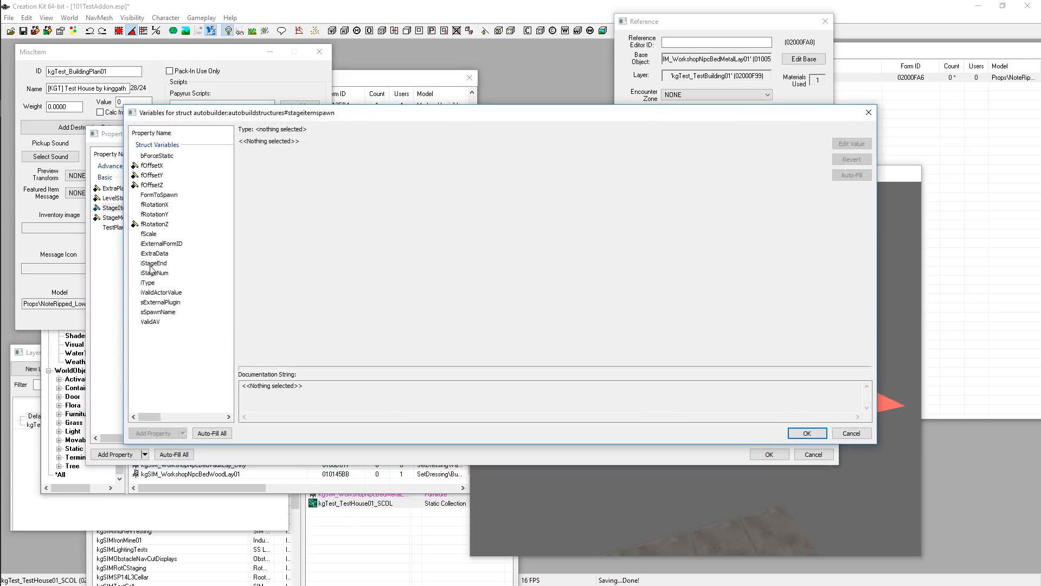
double_click(155, 275)
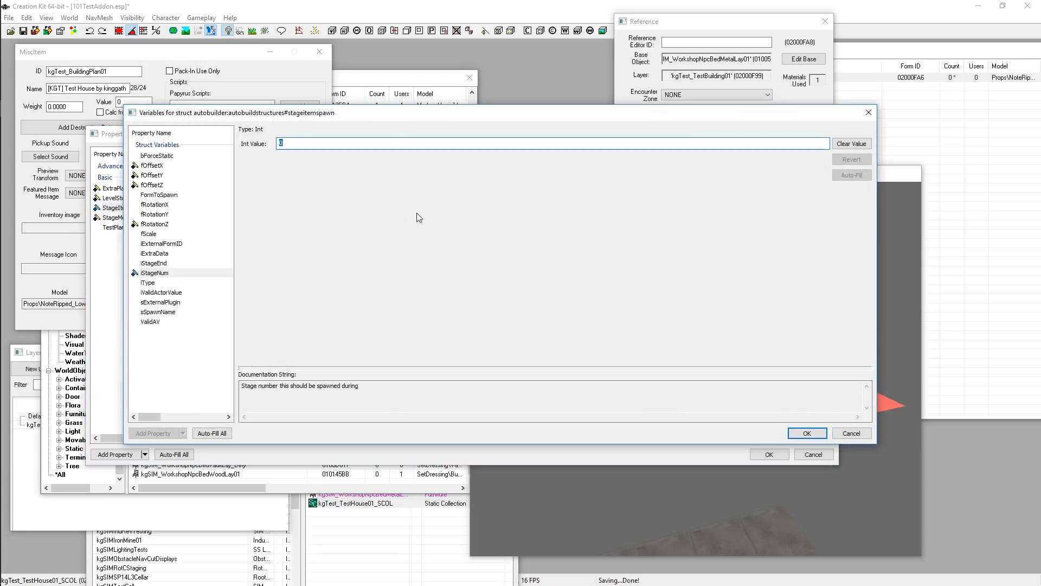
text(1)
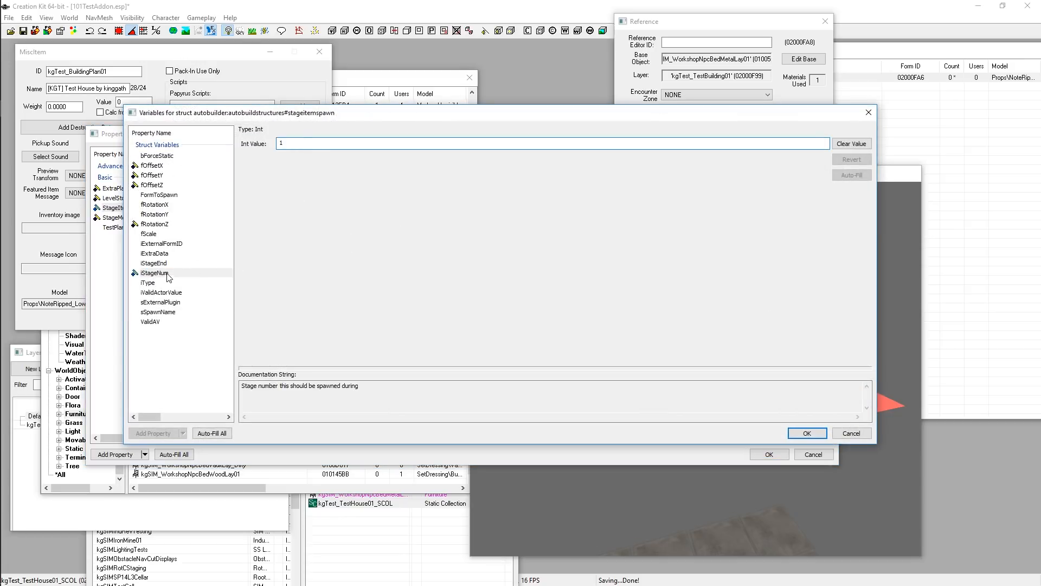
Examine the bed reference's base object furniture form to identify which item the spawn entry should use
drag(219, 115, 314, 131)
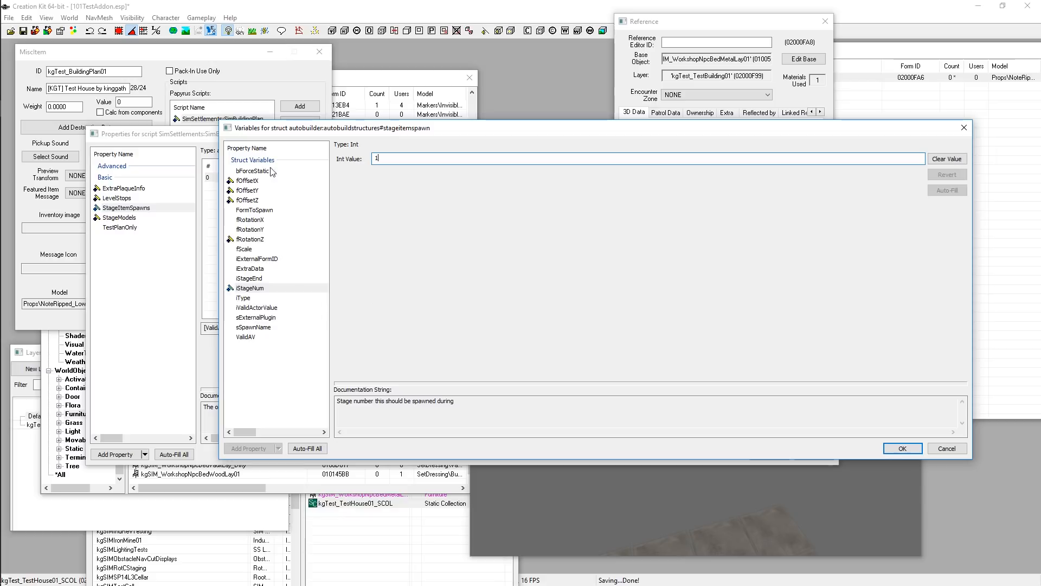
click(266, 288)
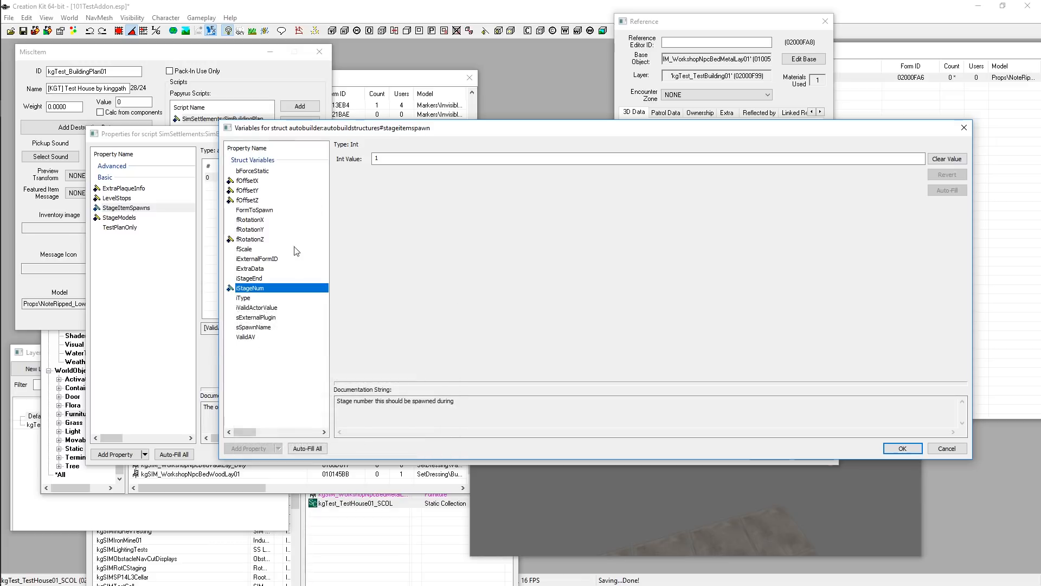
click(391, 157)
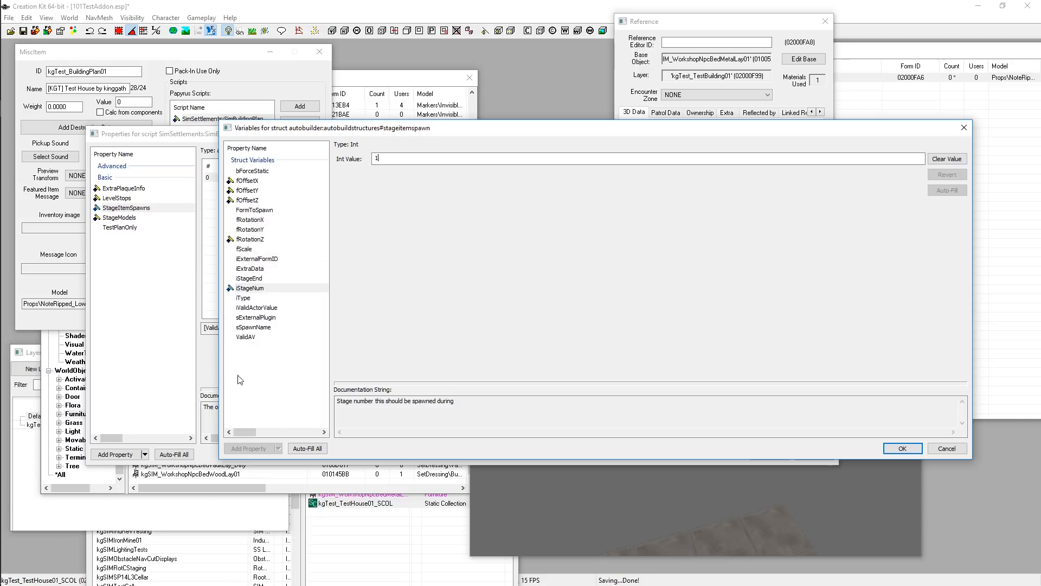
click(246, 210)
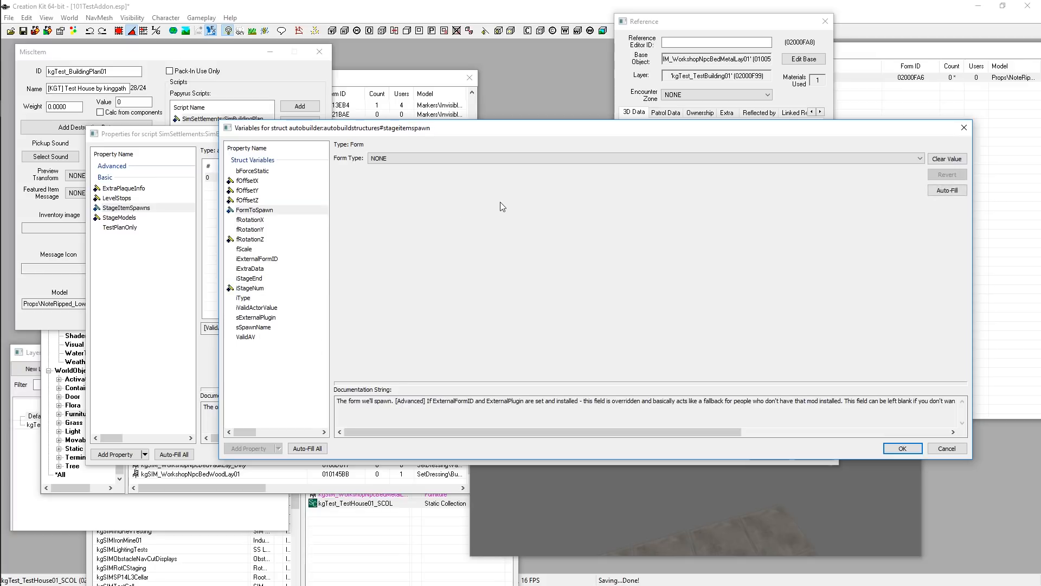
mouse_move(678, 23)
mouse_down()
mouse_move(749, 64)
mouse_move(703, 24)
mouse_move(666, 24)
mouse_up()
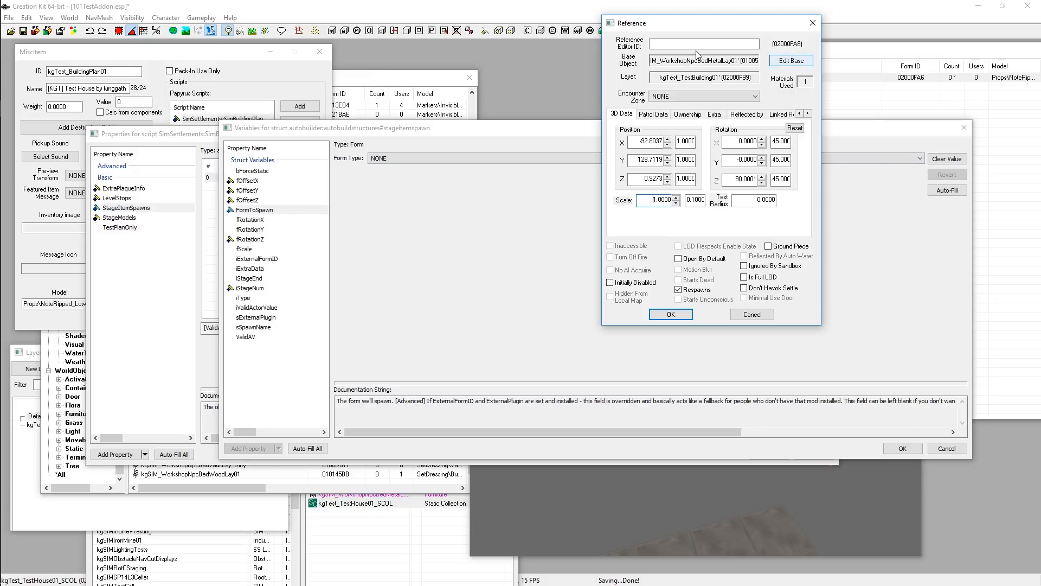
drag(688, 25, 640, 23)
click(735, 62)
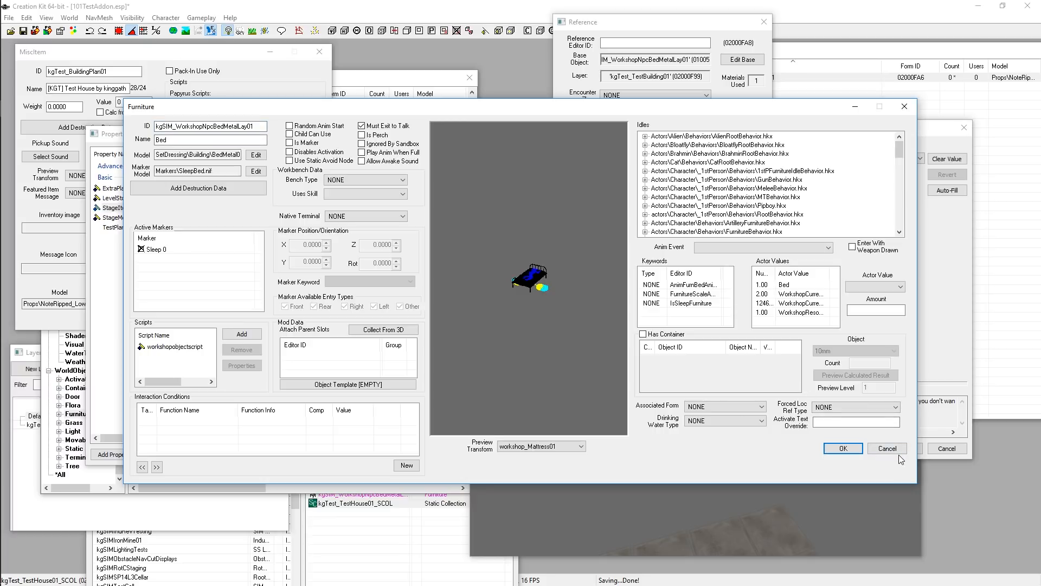
click(898, 452)
Set FormToSpawn to the Furniture form kgSIM_WorkshopNpcBedMetalLay01, filtering the list by kgsim_workshopnpc, and confirm the struct
click(393, 159)
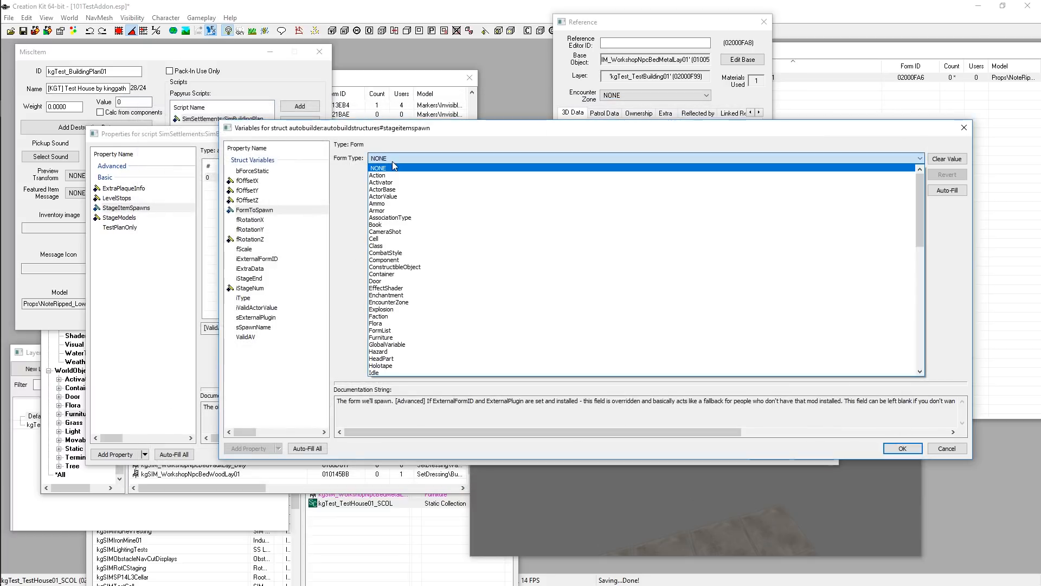
scroll(395, 233, down, 2)
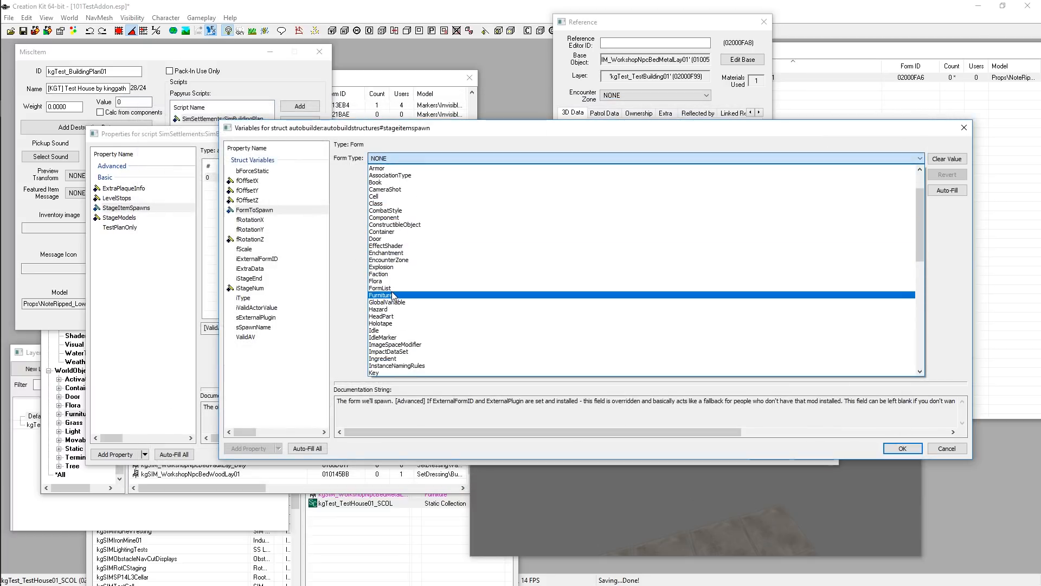
click(394, 295)
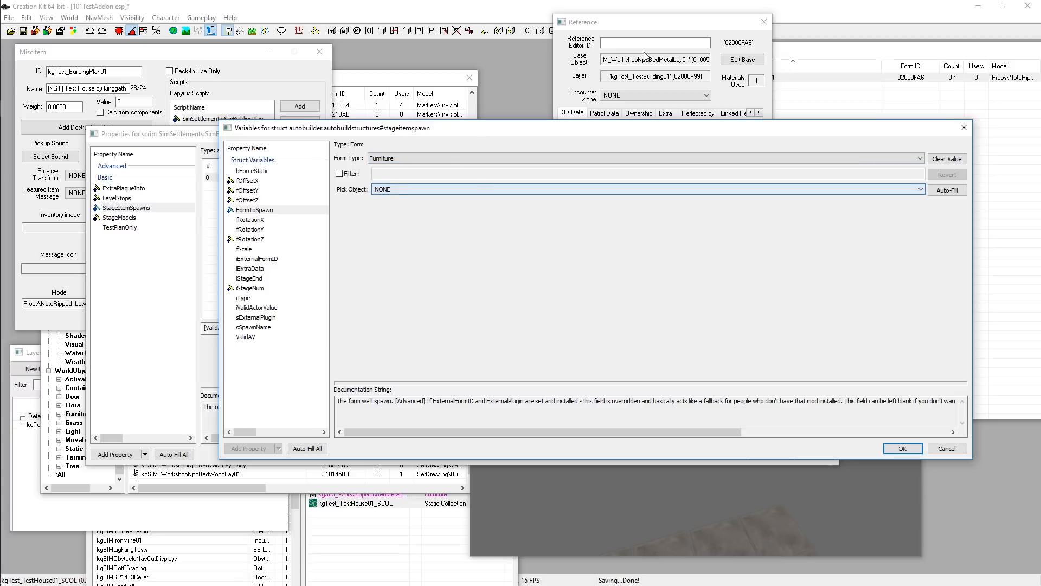
click(613, 61)
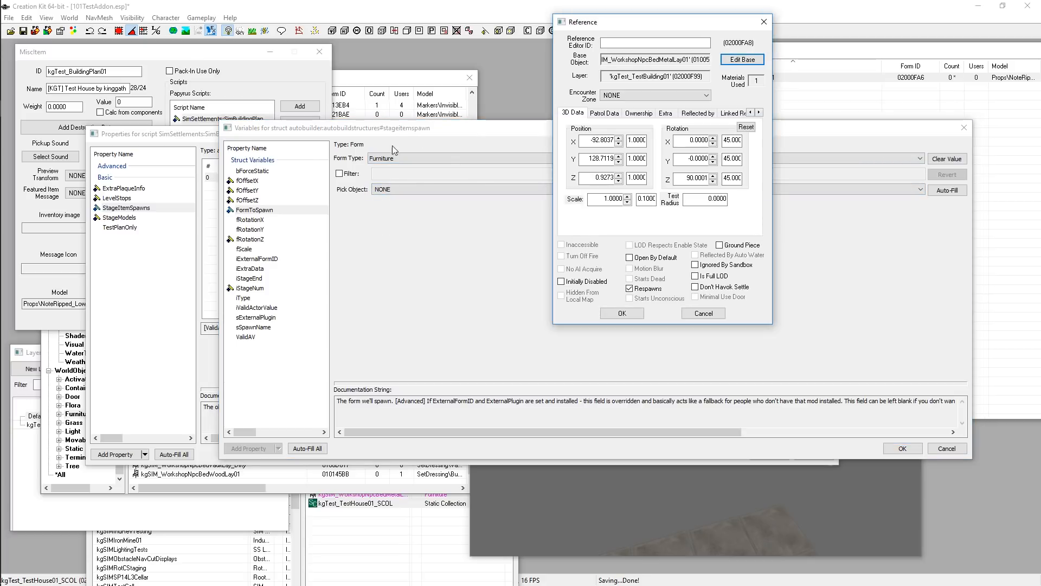
click(340, 174)
click(417, 174)
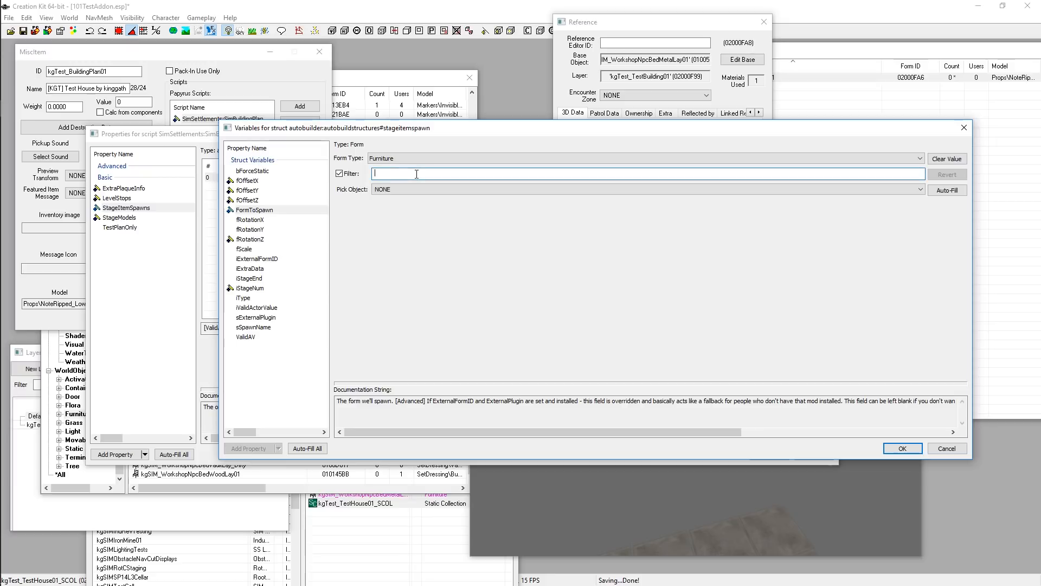
text(kgsim_workshopnpc)
click(433, 190)
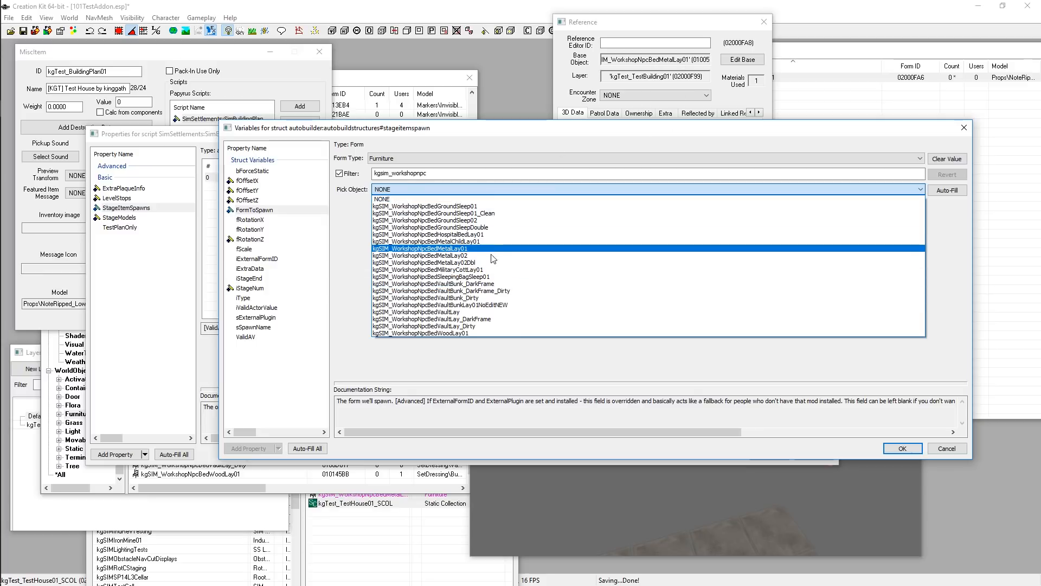
click(469, 249)
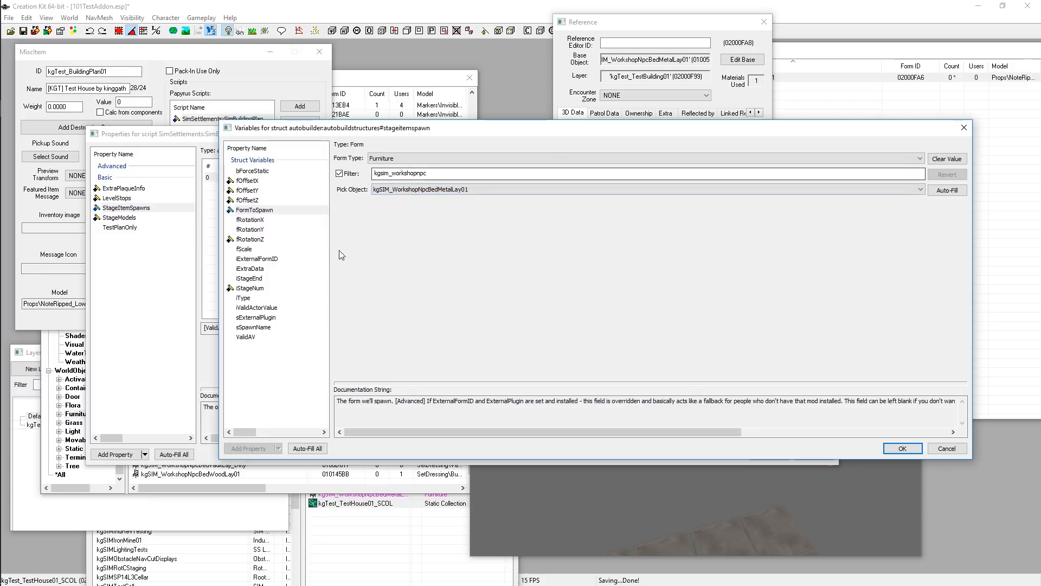
click(903, 447)
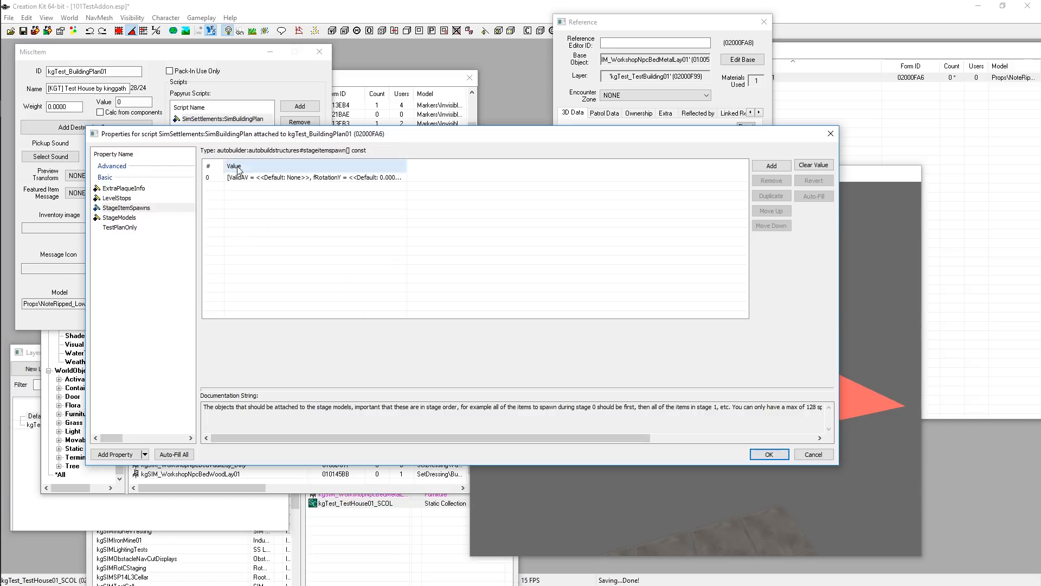
Close the bed reference window, then confirm the script properties and the kgTest_BuildingPlan01 item
drag(407, 162, 568, 163)
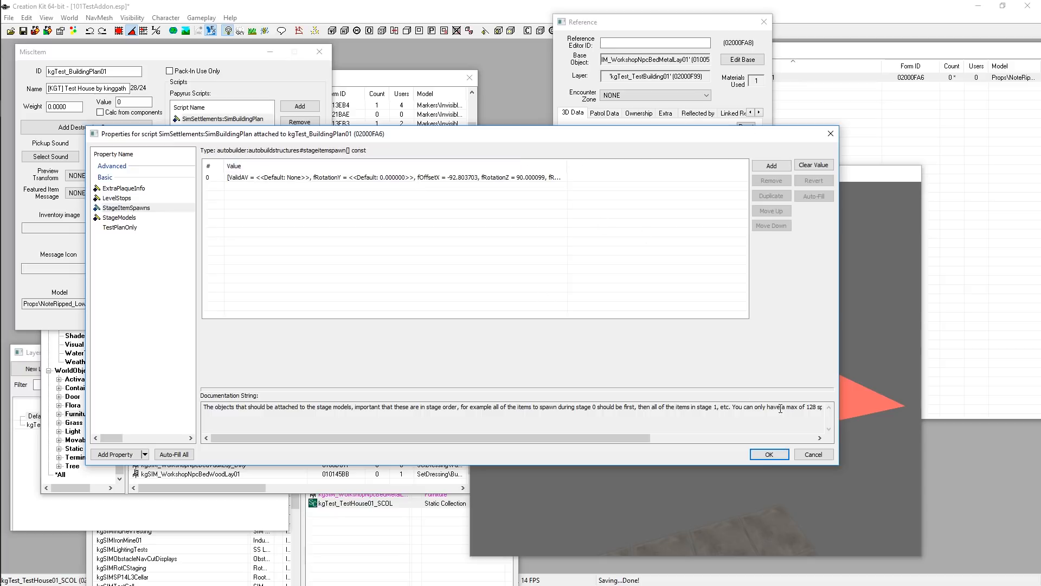
click(694, 22)
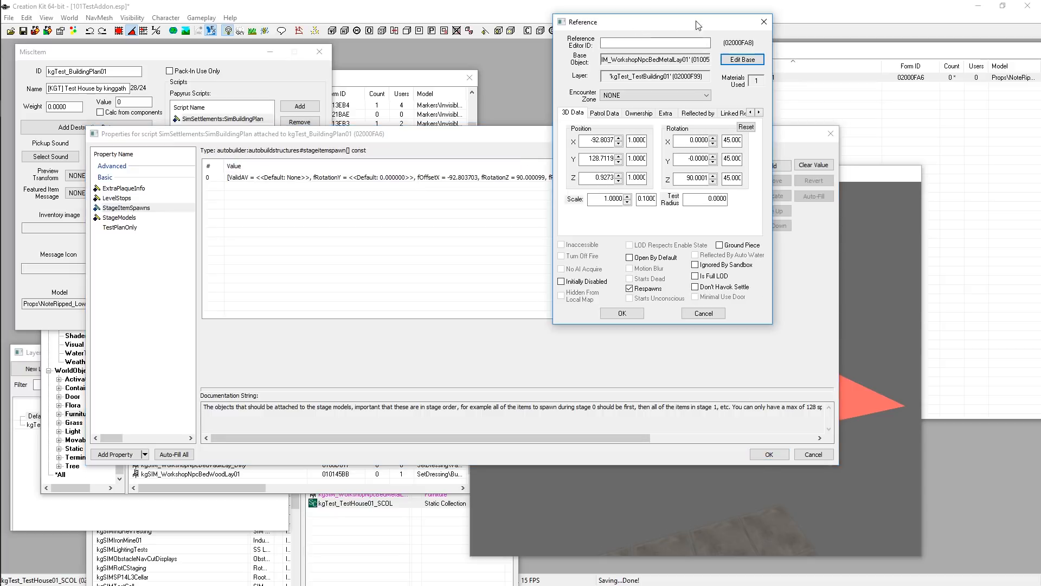
click(764, 22)
click(891, 174)
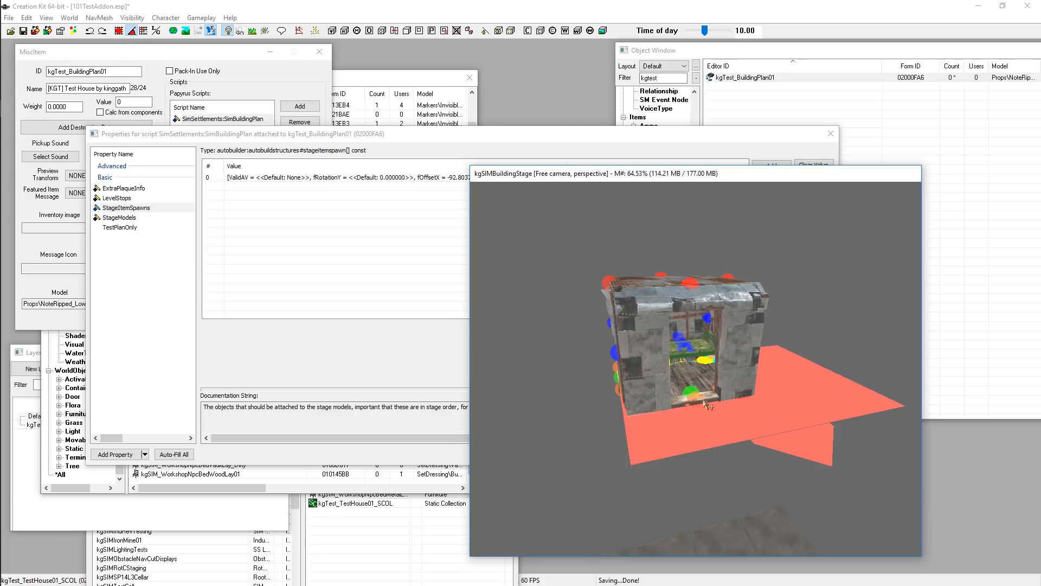
click(253, 204)
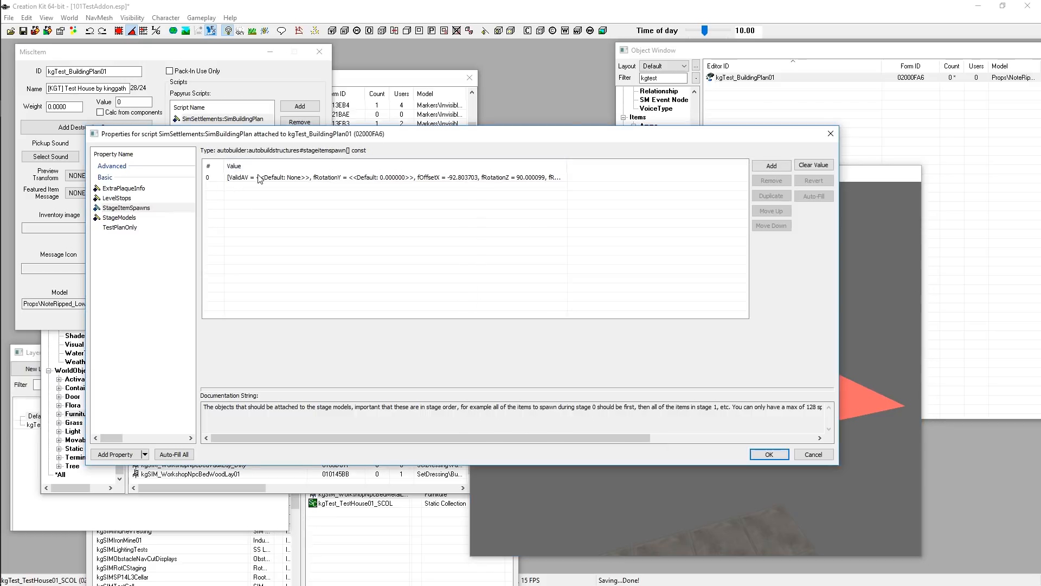
click(769, 454)
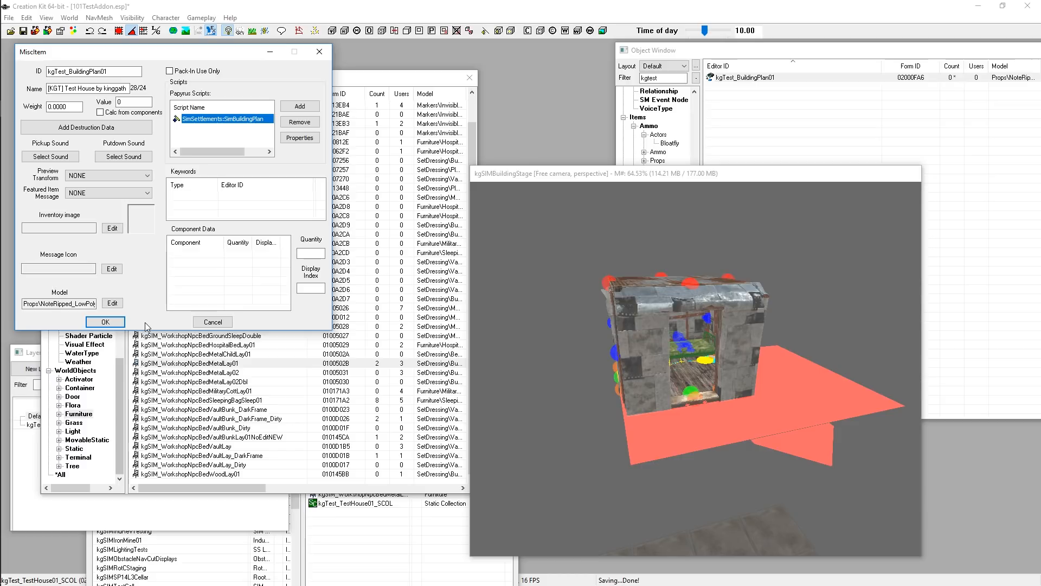
click(105, 322)
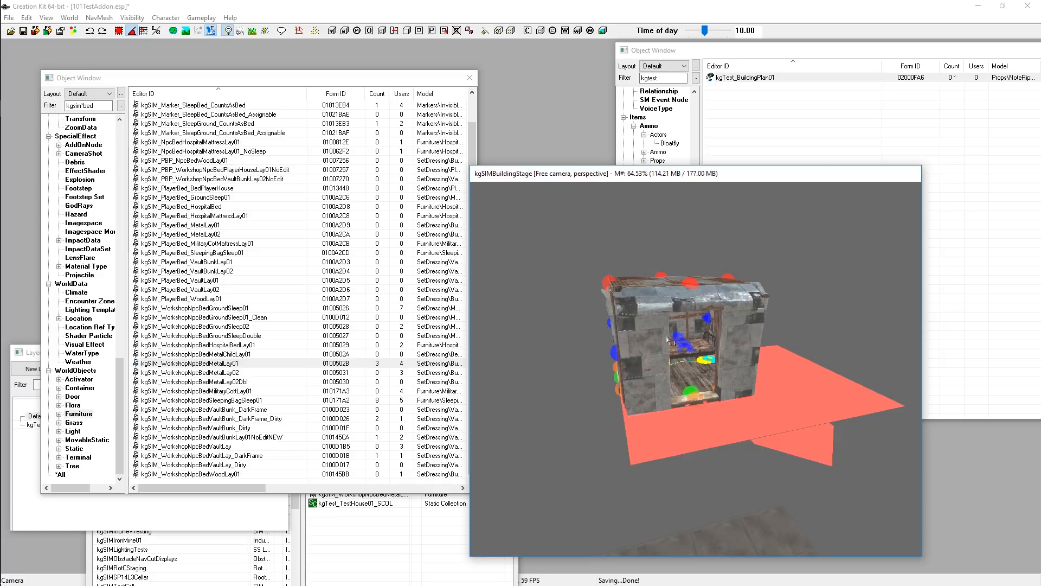
click(766, 326)
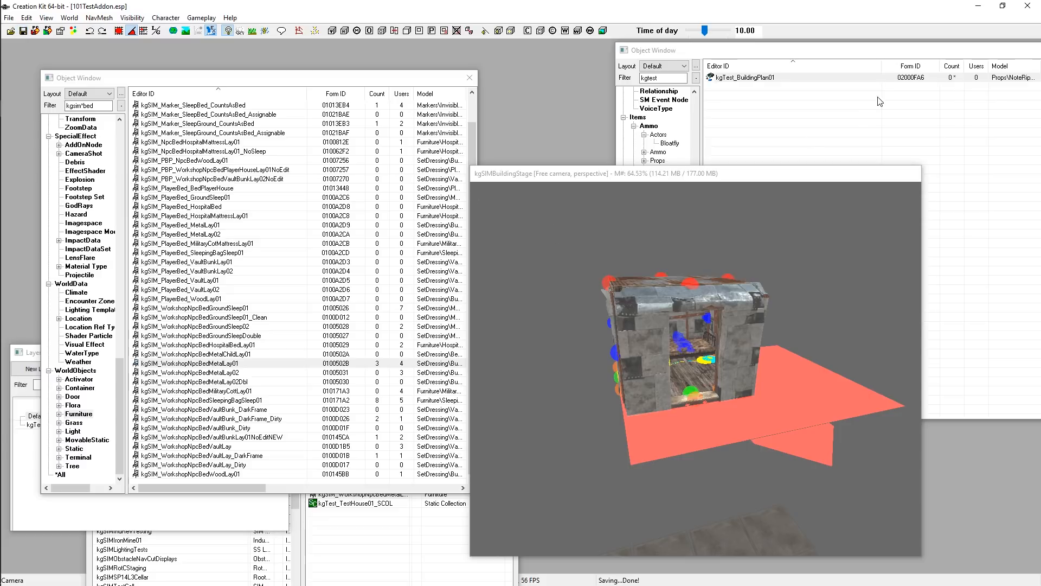
drag(780, 54, 733, 59)
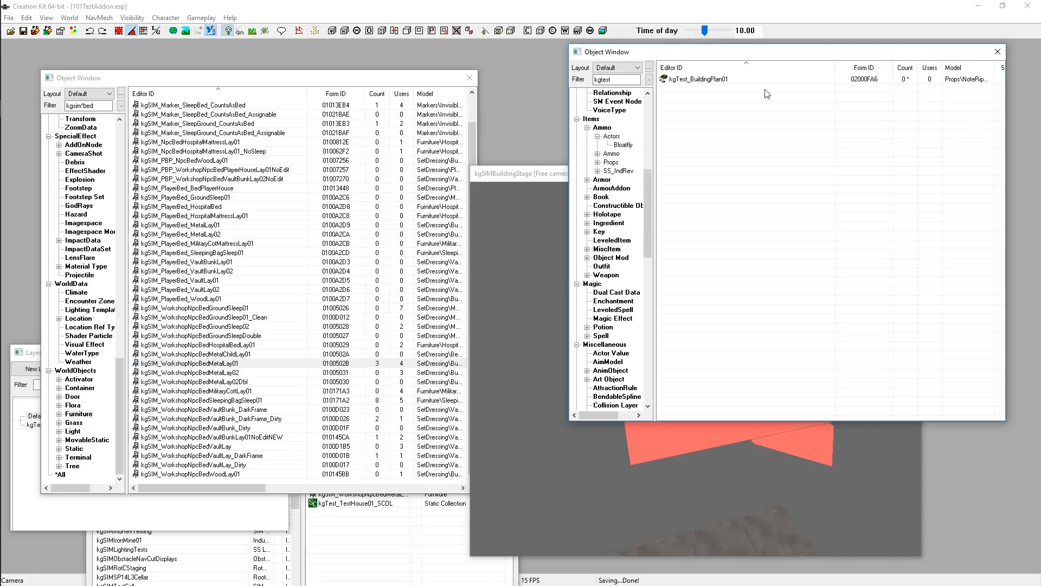
click(688, 80)
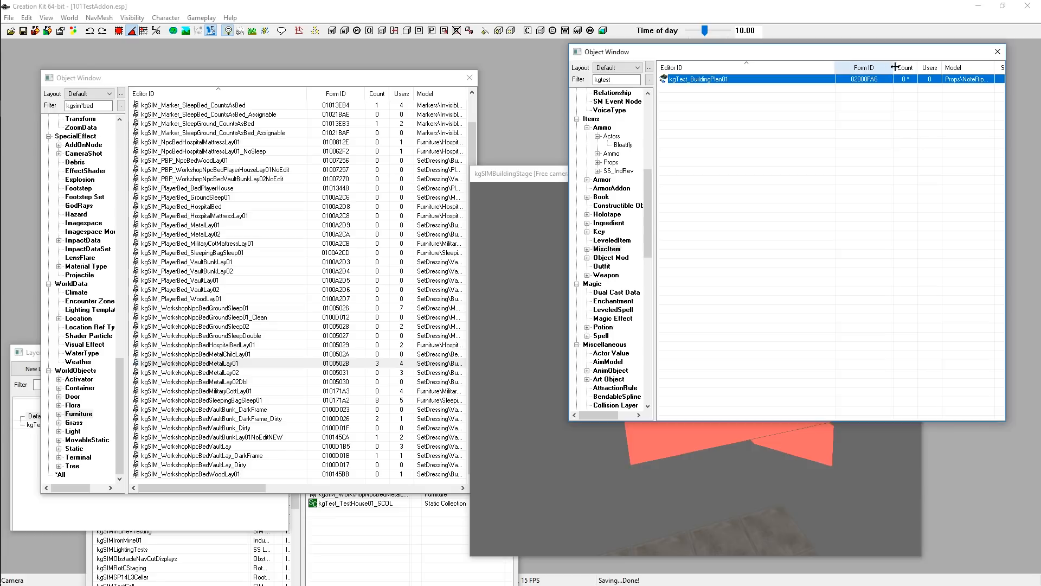
drag(1010, 73, 983, 73)
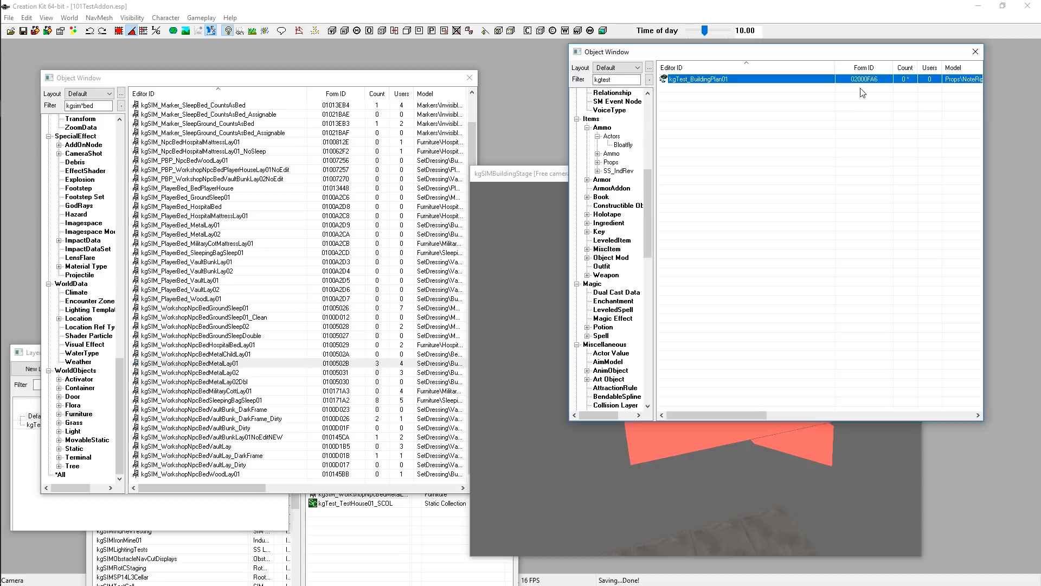
click(866, 133)
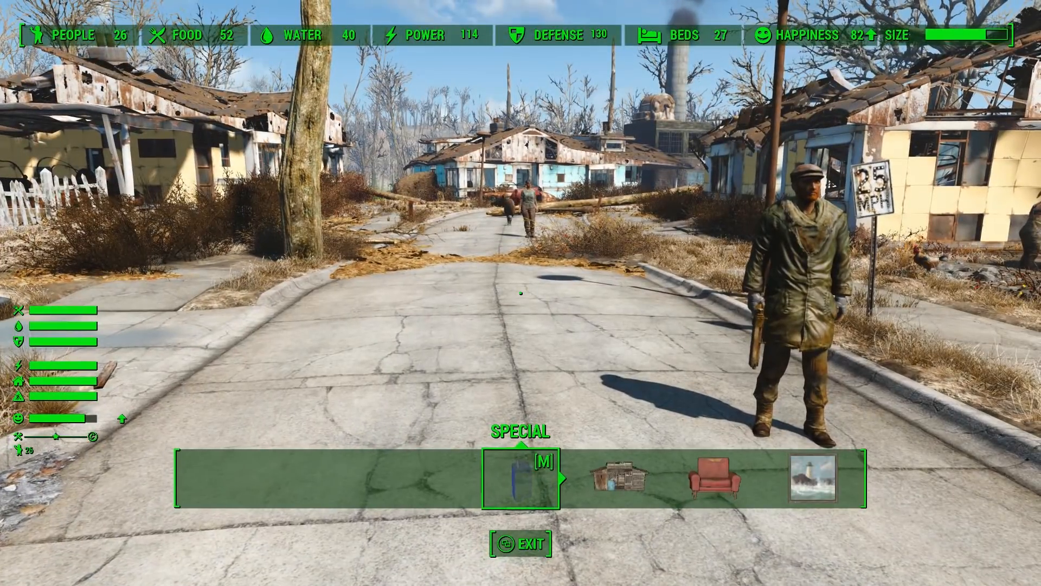
Switch to Fallout 4 and move through the workshop categories to the Sim Settlements menu
key(Right)
key(Right)
key(Right)
key(Right)
key(Right)
key(Right)
key(Right)
key(Right)
key(Right)
key(Right)
key(Right)
key(Right)
key(Right)
key(Right)
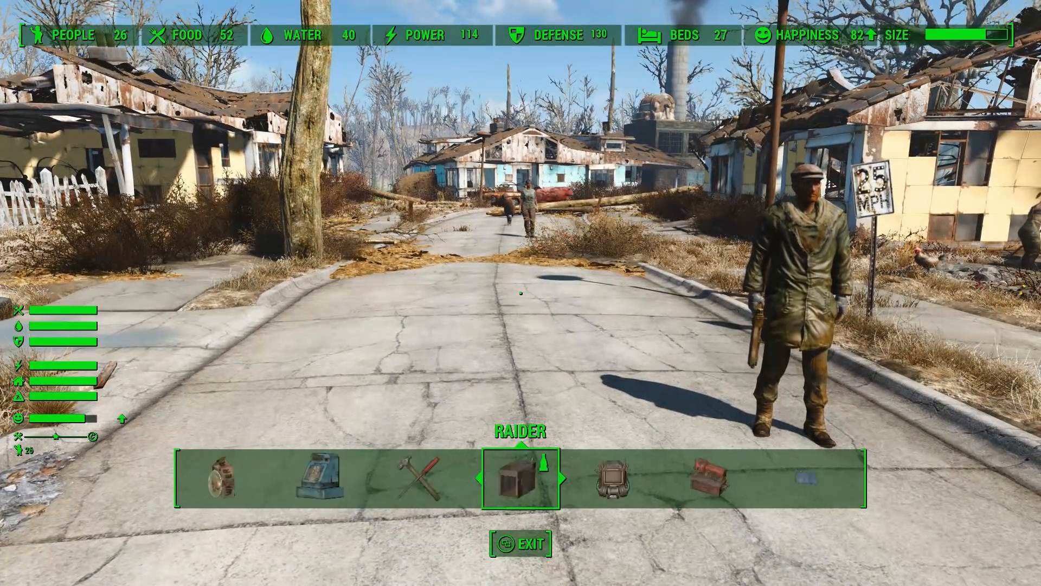
key(Right)
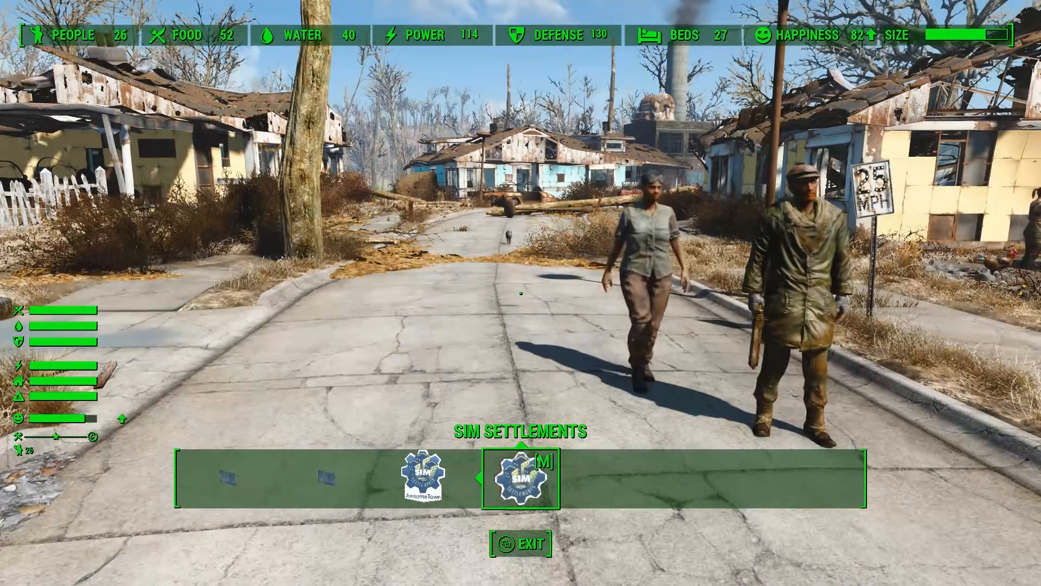
Open the pause menu's Mod Config and view the Sim Settlements configuration page
key(Escape)
key(Down)
key(Down)
key(Down)
key(Down)
key(Down)
key(Down)
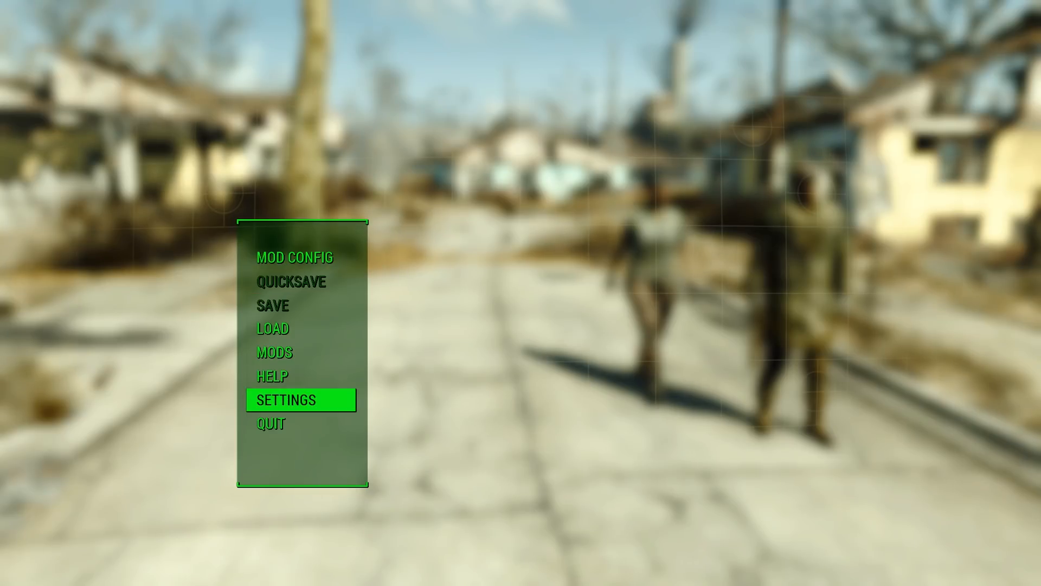
key(Return)
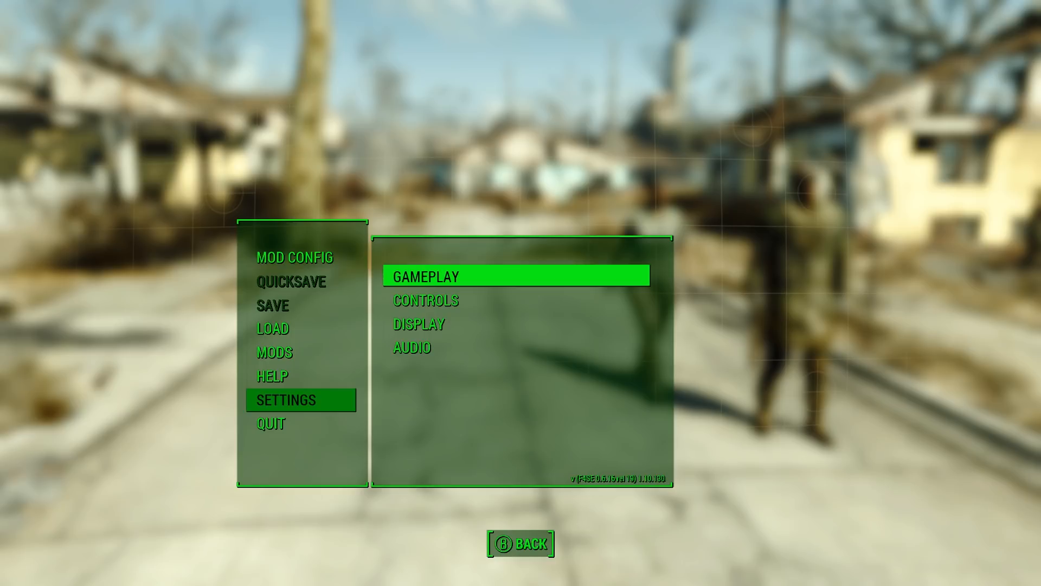
key(Escape)
key(Up)
key(Up)
key(Up)
key(Up)
key(Up)
key(Up)
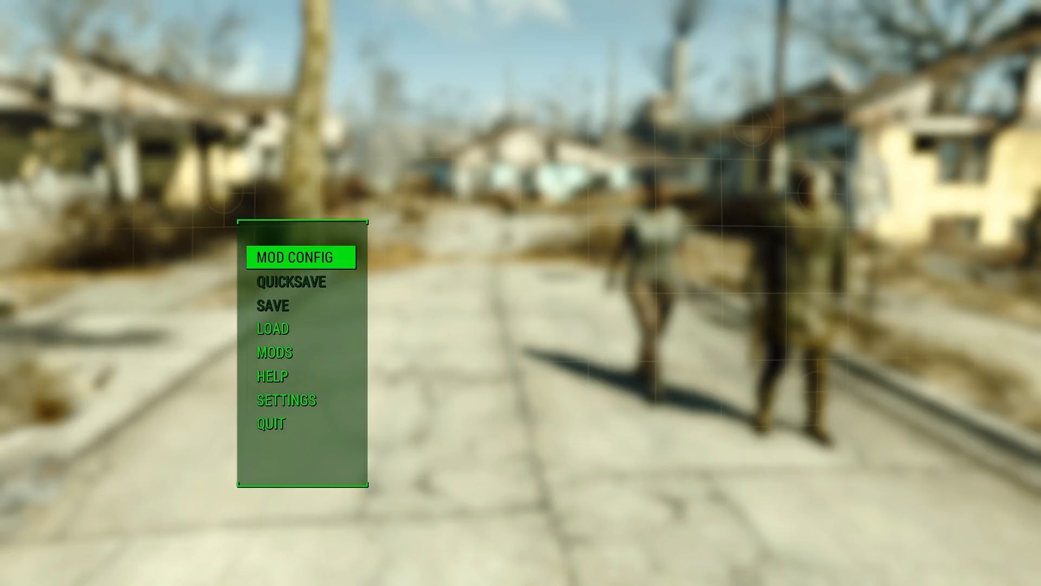
key(Return)
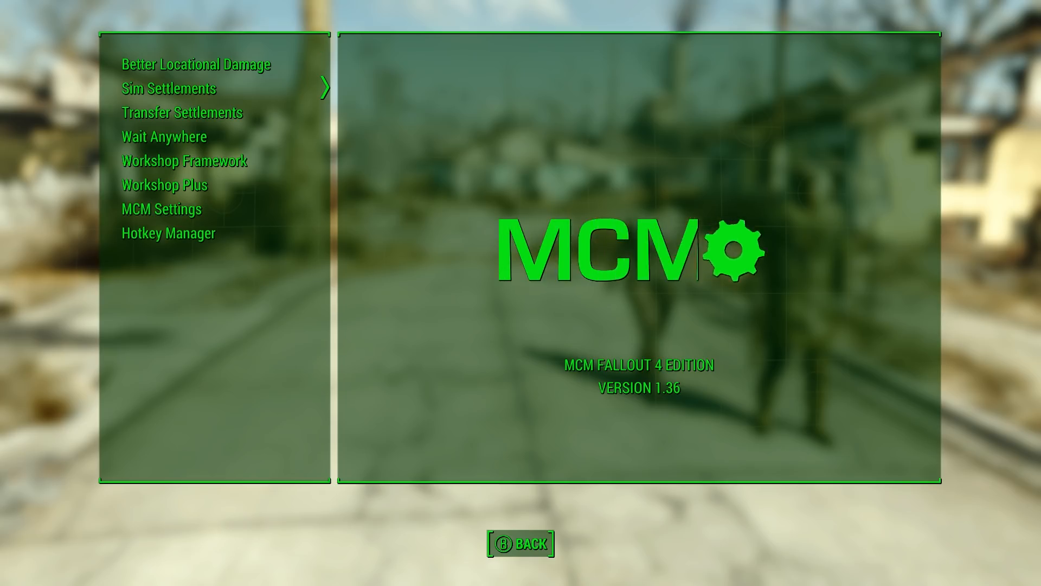
key(Return)
key(Right)
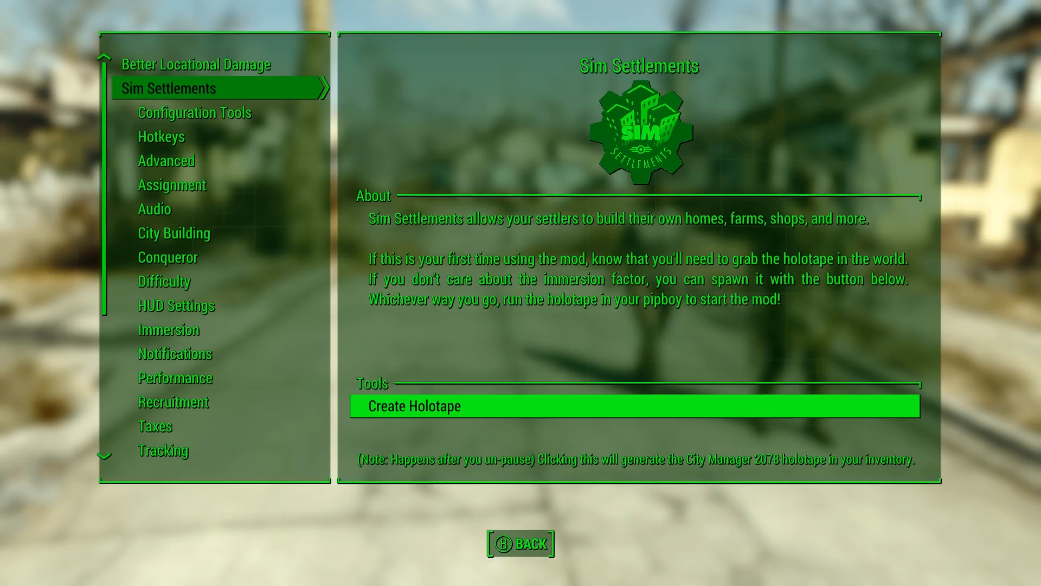
key(Left)
Leave the pause menu and place a Residential Plot - 2 x 2 from Sim Settlements residential plots on the street
key(Escape)
key(Escape)
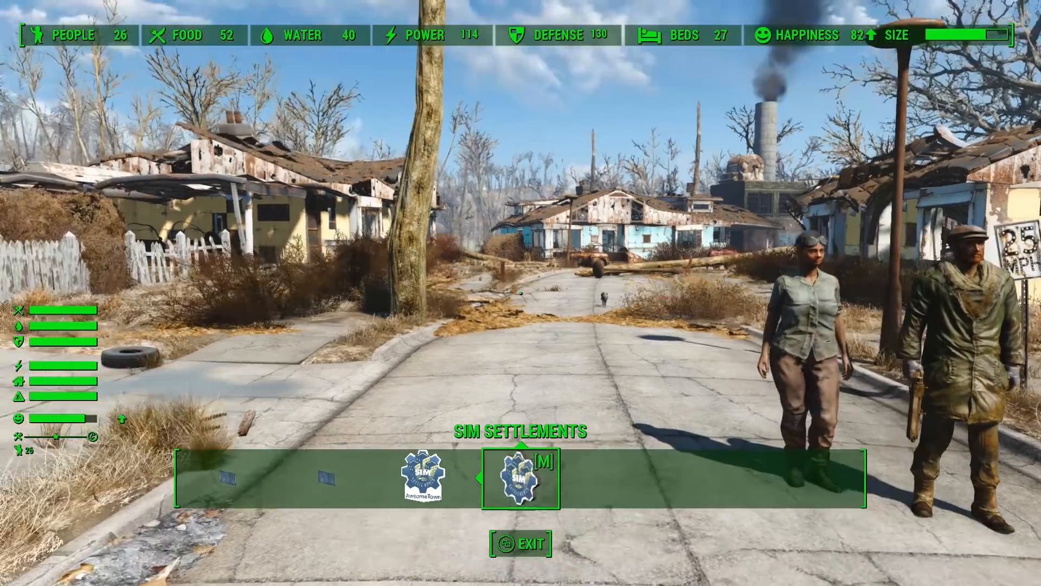
key(Return)
key(Right)
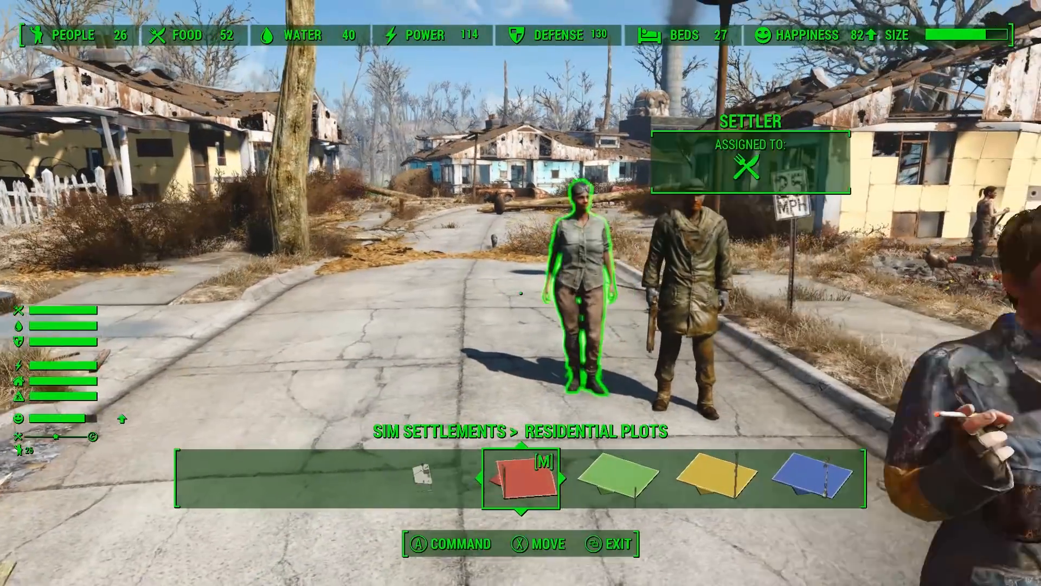
key(Return)
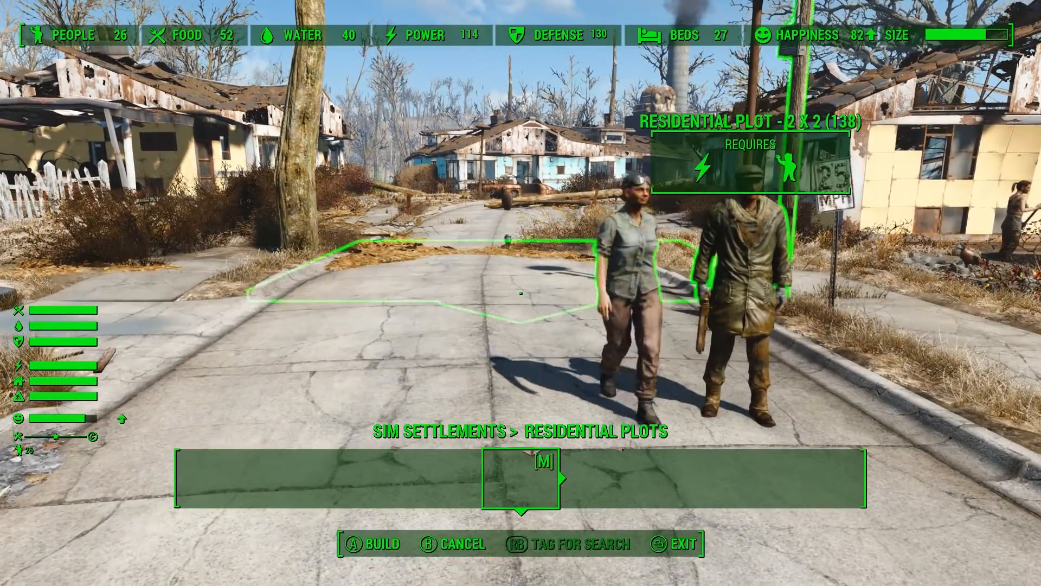
key(s)
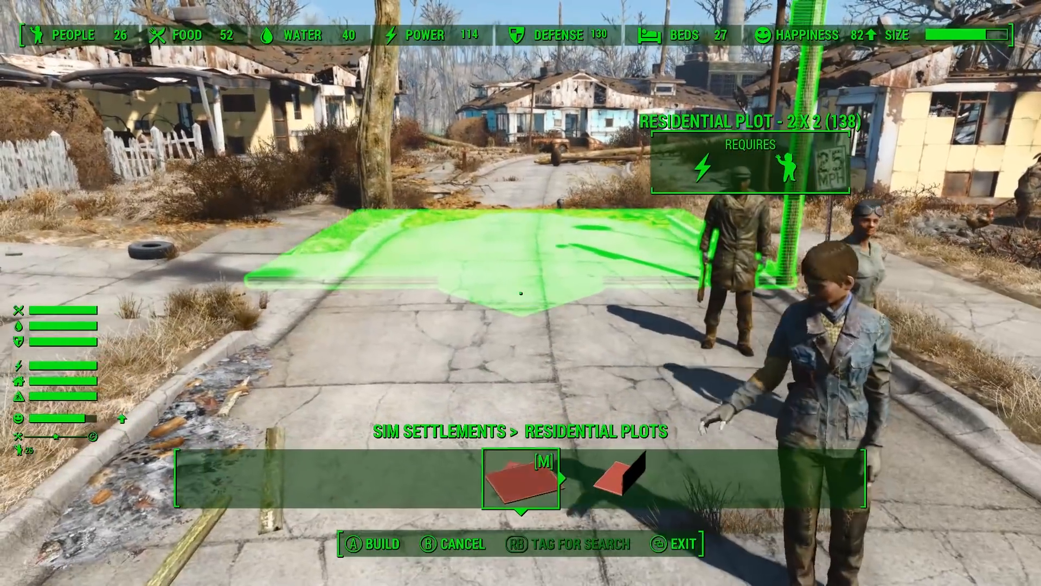
key(e)
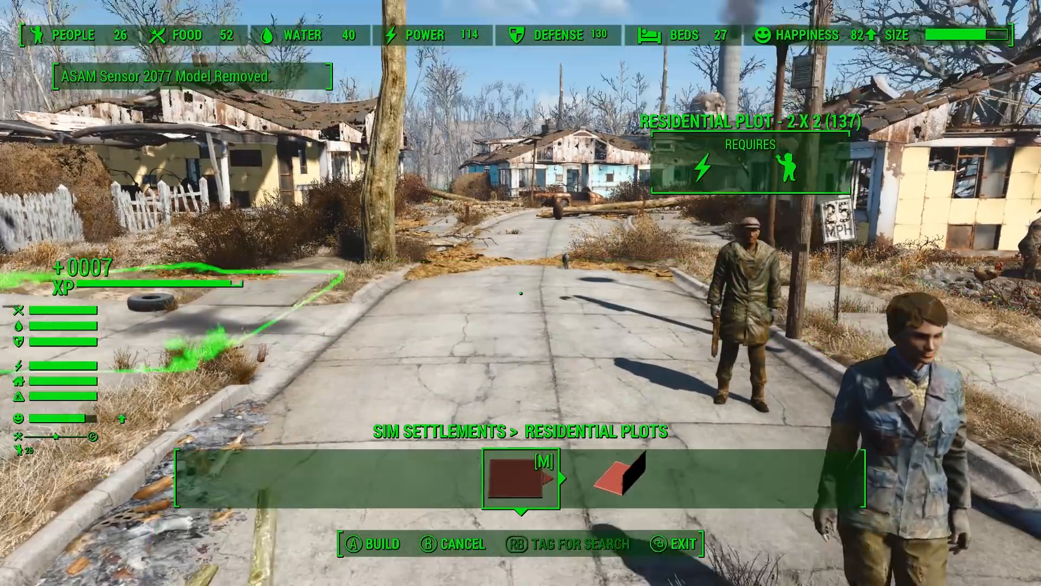
Walk to the placed plot, select it in the console, and look up the test house form with help "test house" 4 misc
key(Down)
key(w)
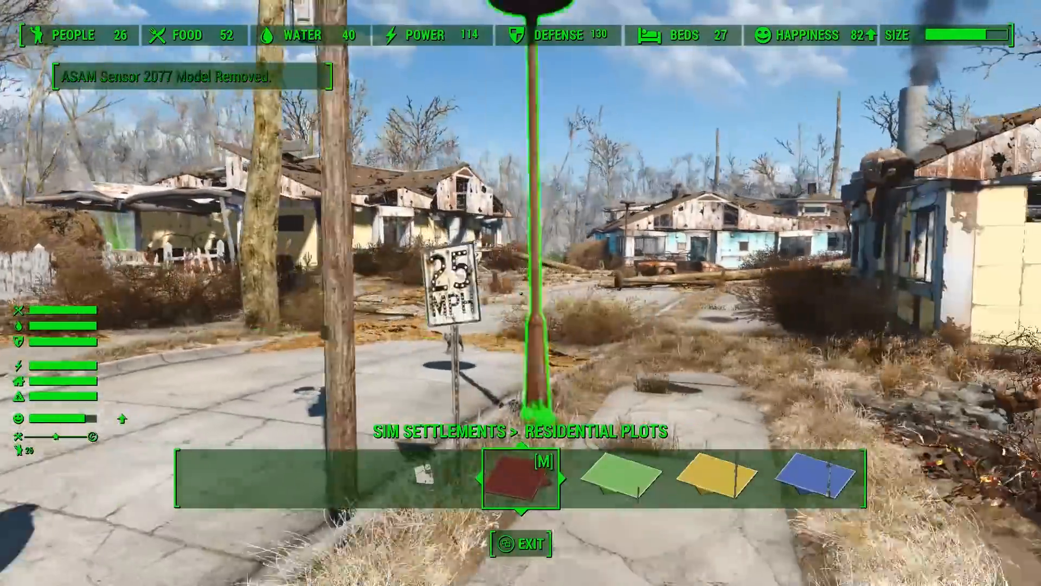
key(s)
key(w)
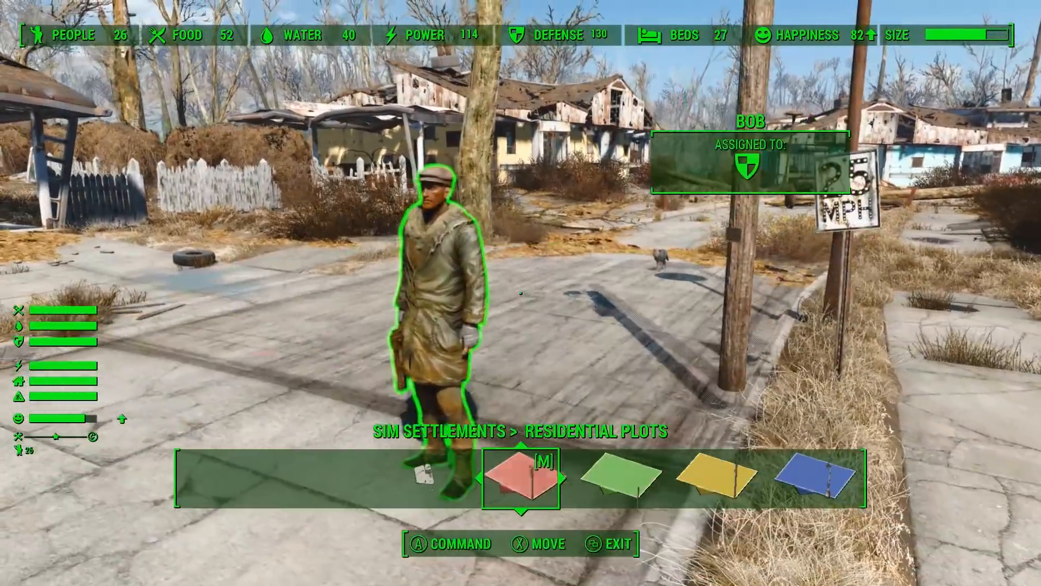
key(w)
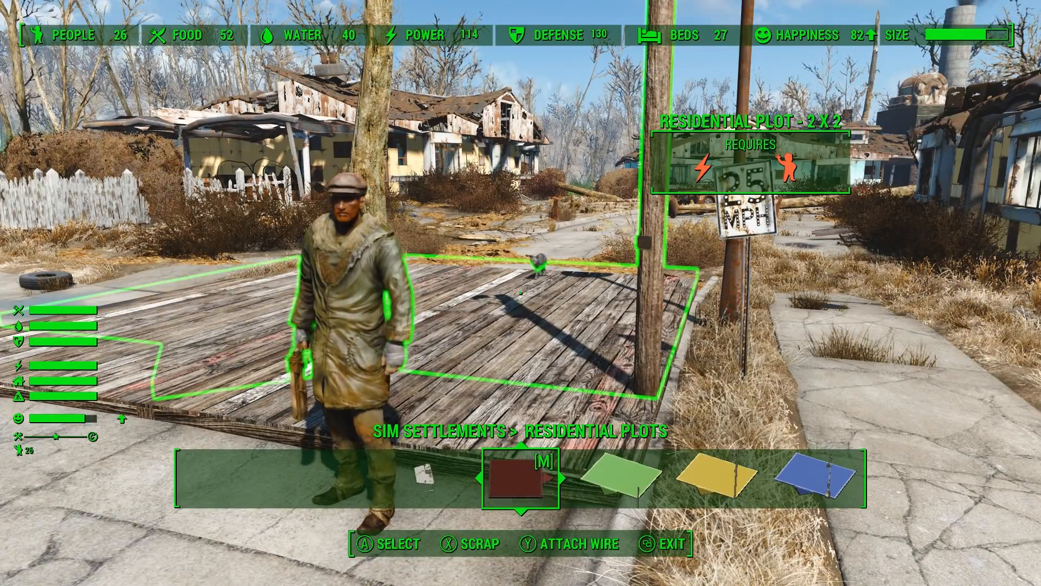
key(grave)
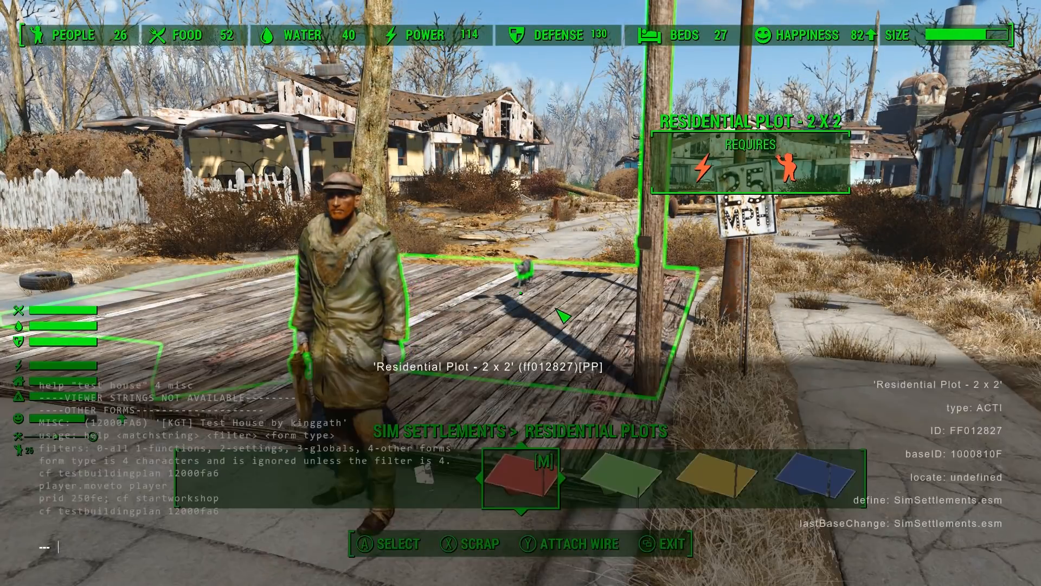
click(664, 201)
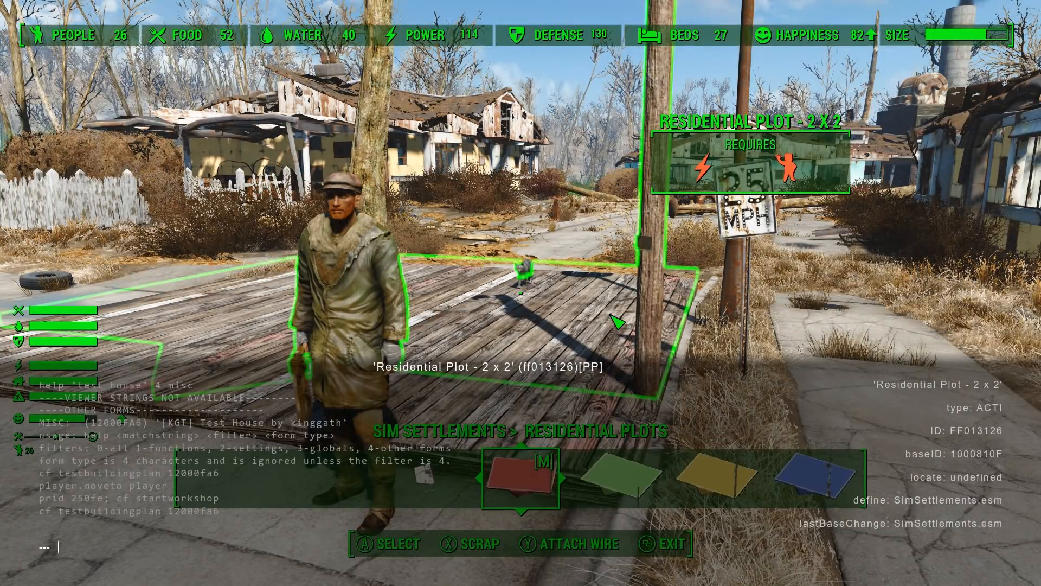
text(help)
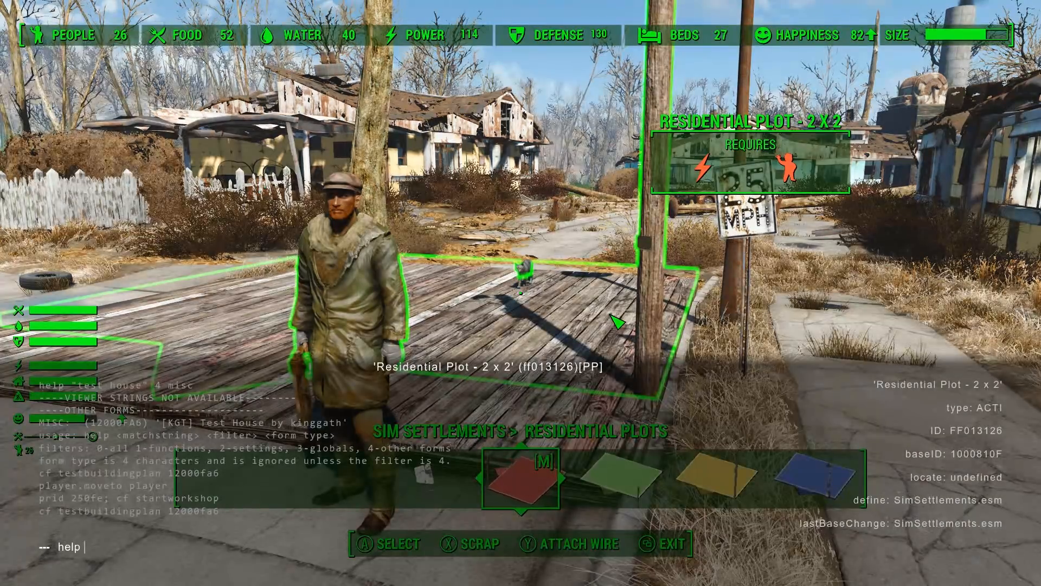
text( ")
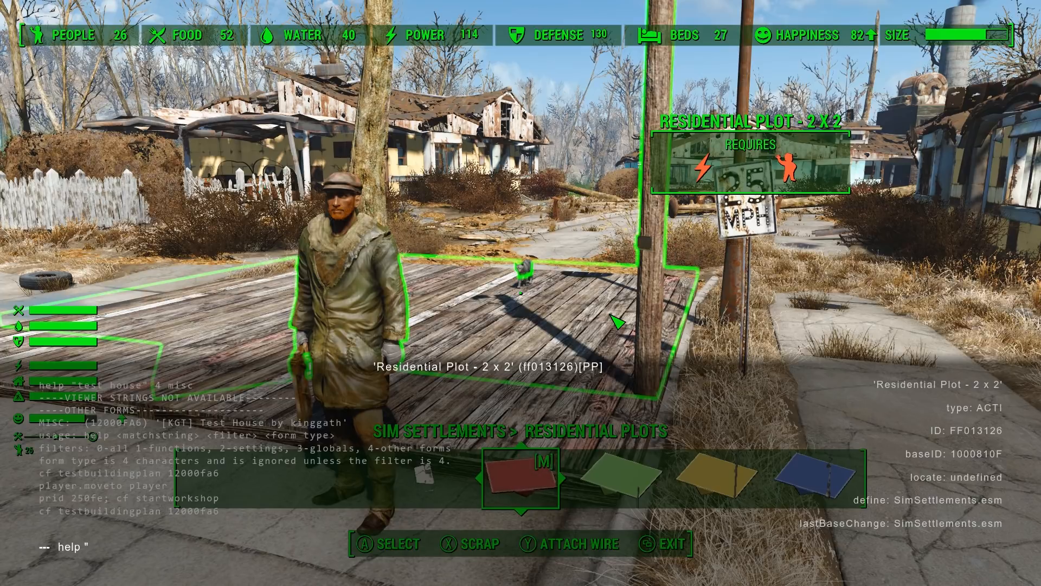
text(test)
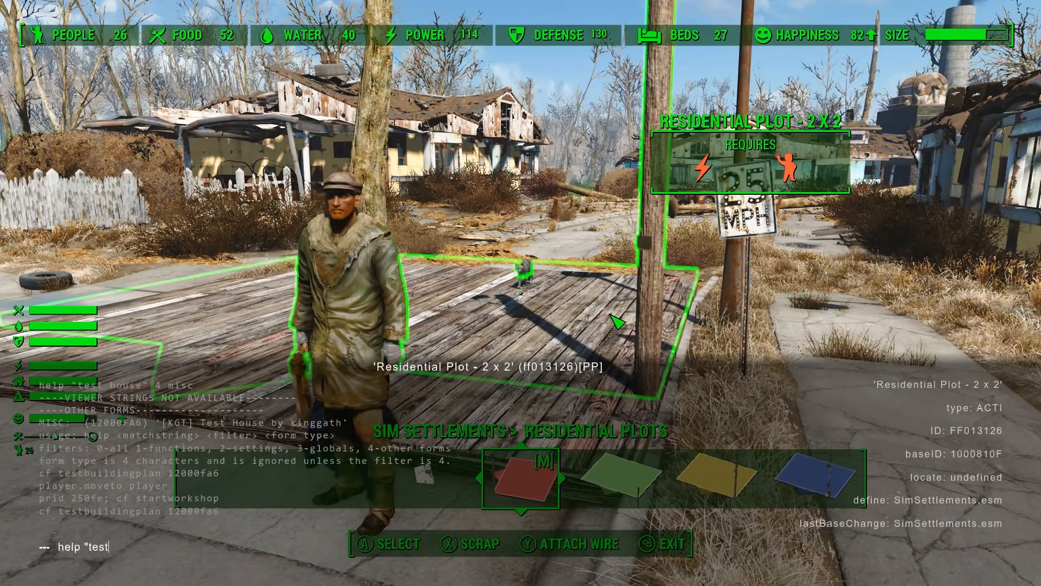
text( house)
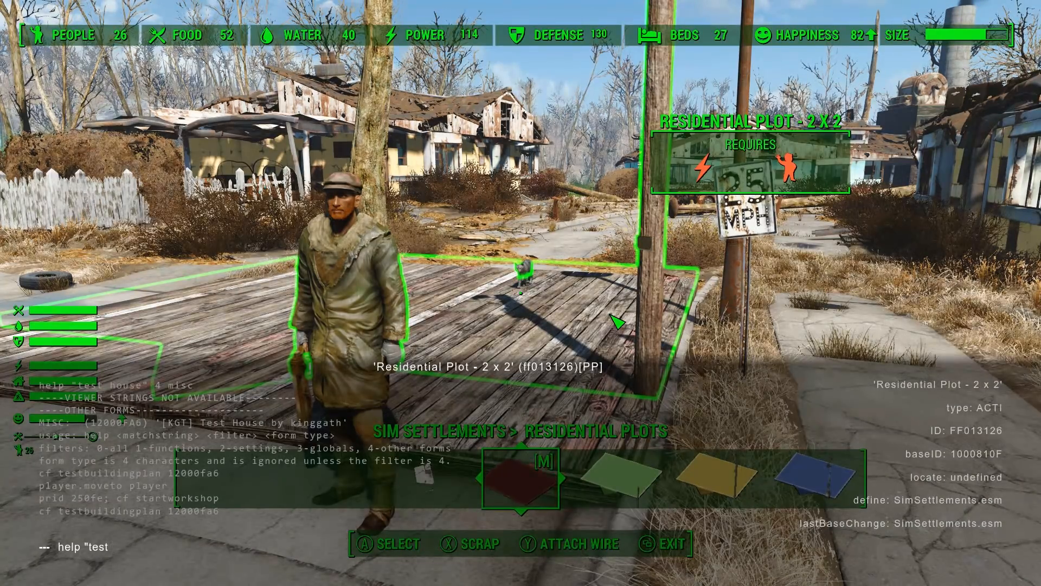
text(")
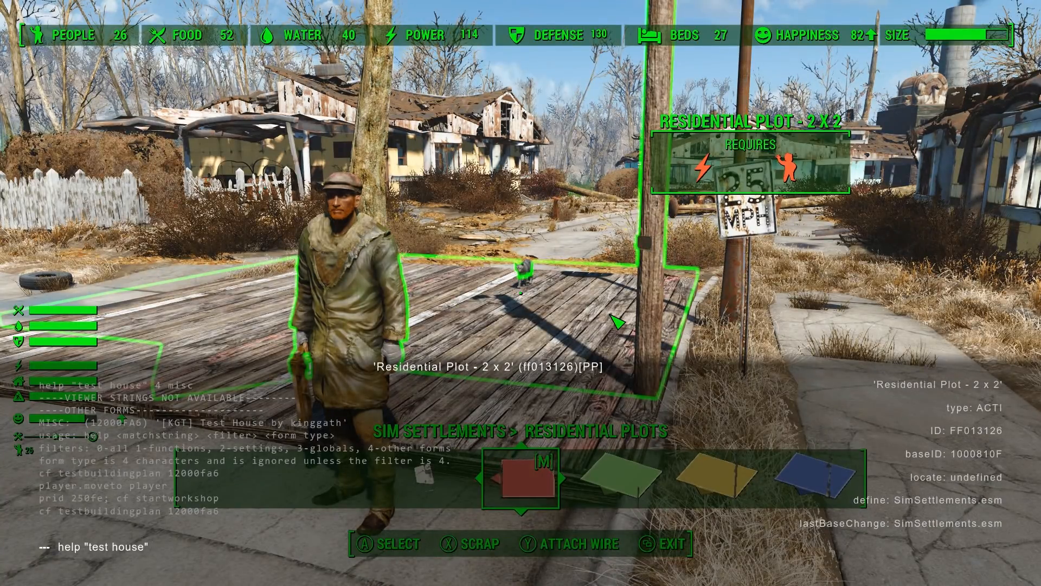
text( 4)
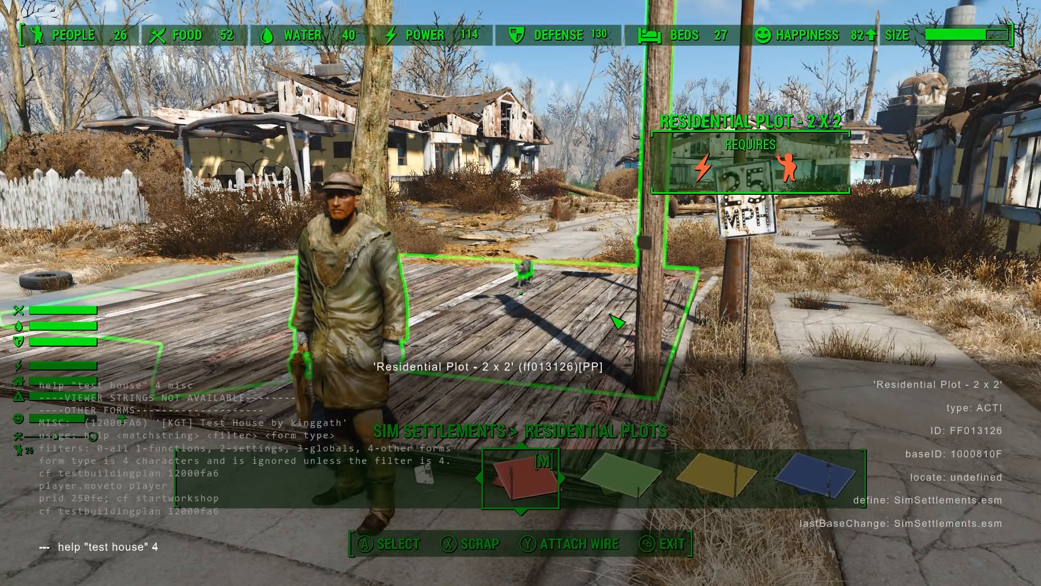
text( mi)
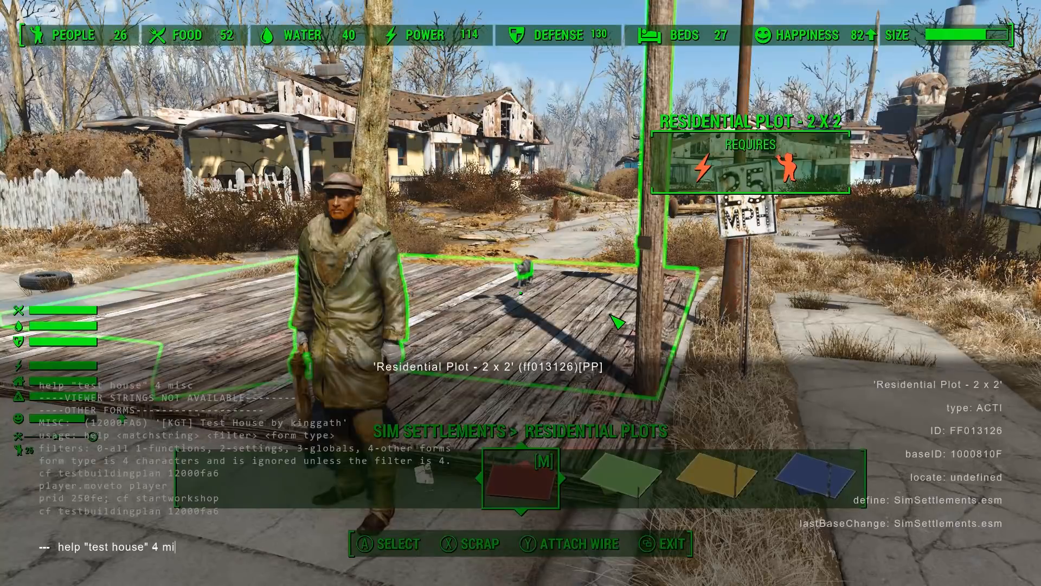
text(sc)
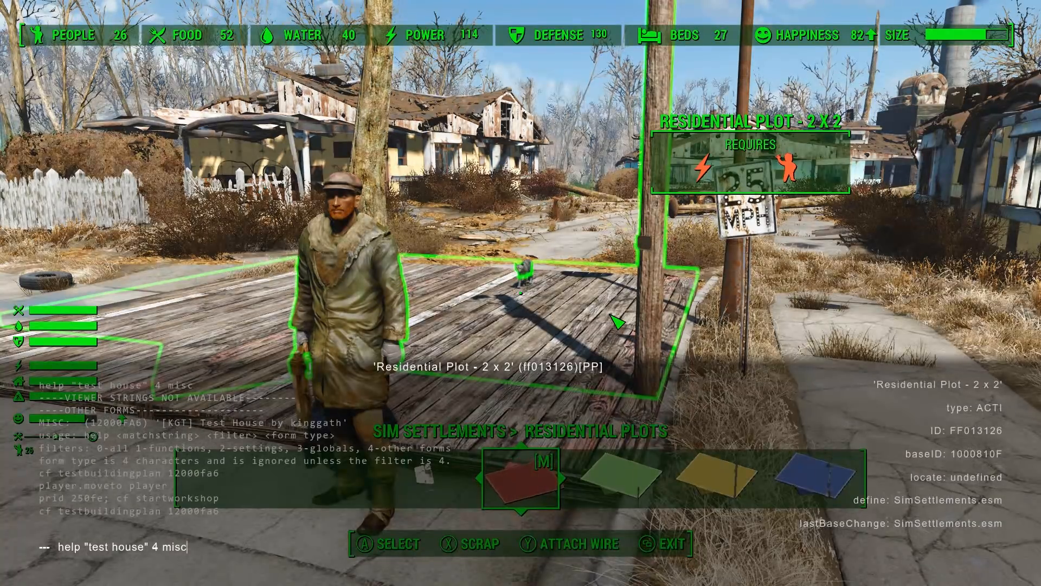
key(BackSpace)
key(BackSpace)
key(BackSpace)
key(BackSpace)
key(BackSpace)
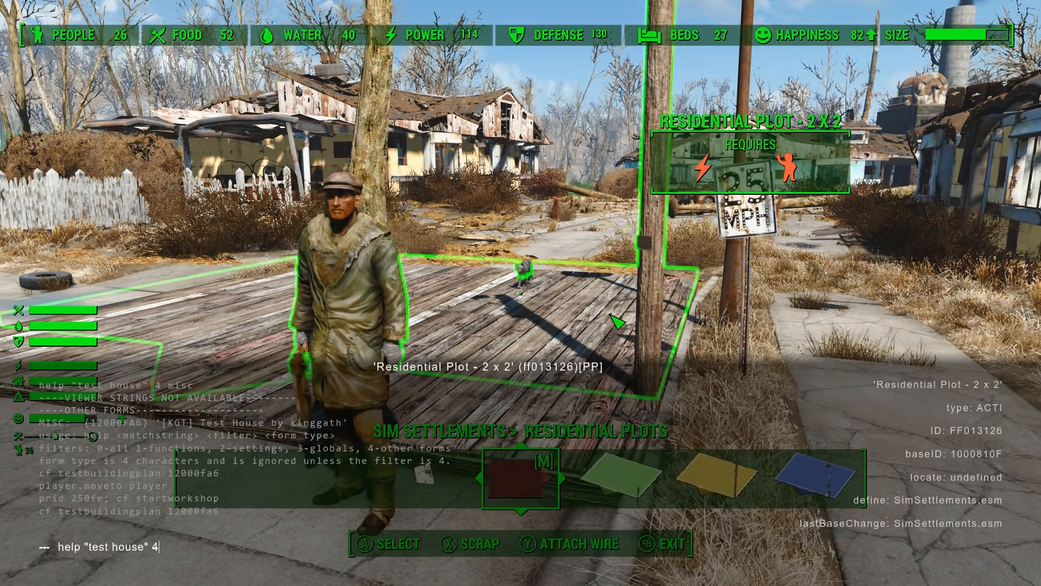
text(misc)
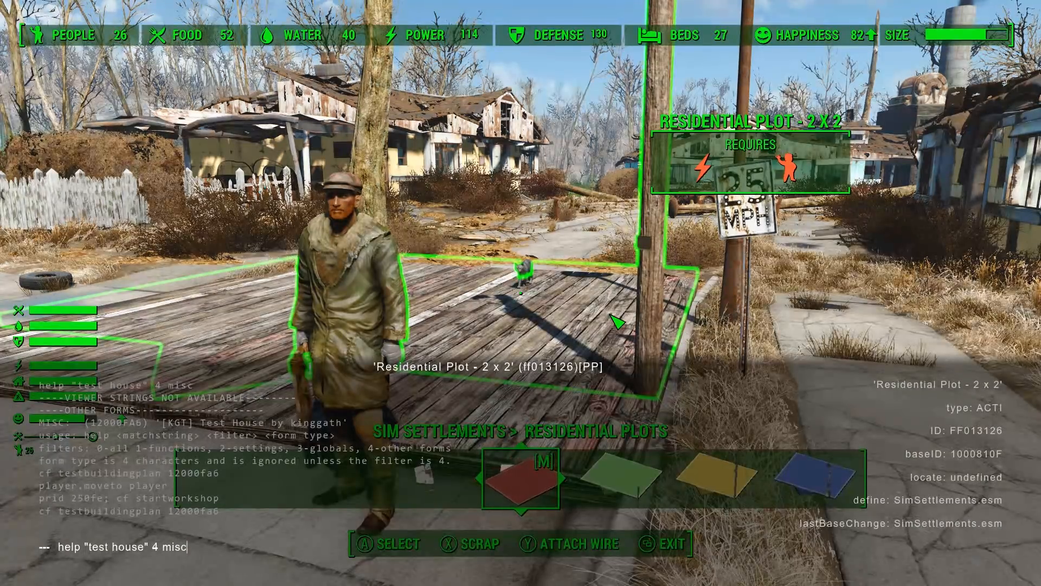
key(Return)
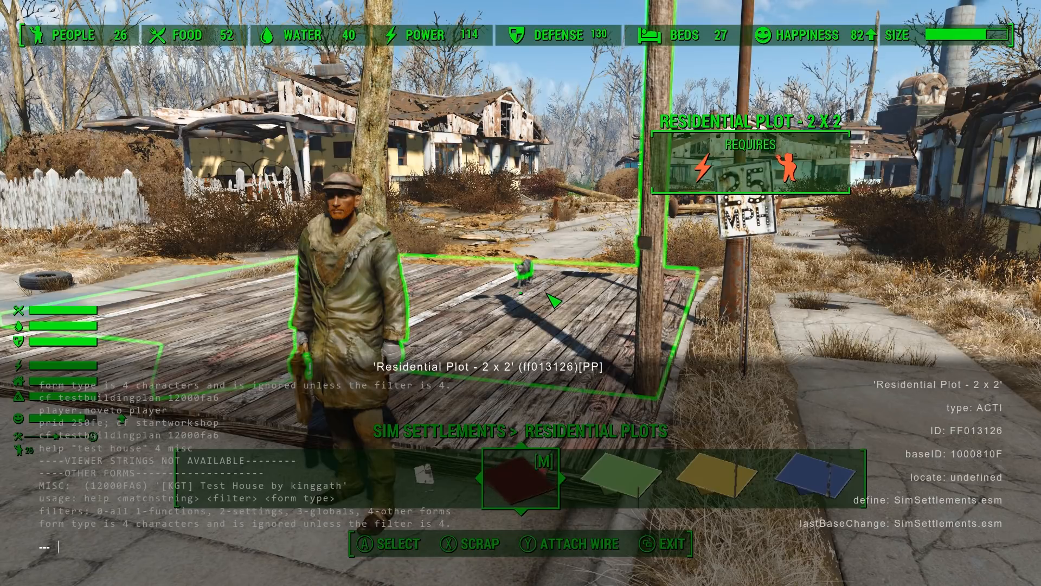
Run cf testbuildingplan 12000fa6 on the selected plot, correcting the form ID, and close the console
text(cf)
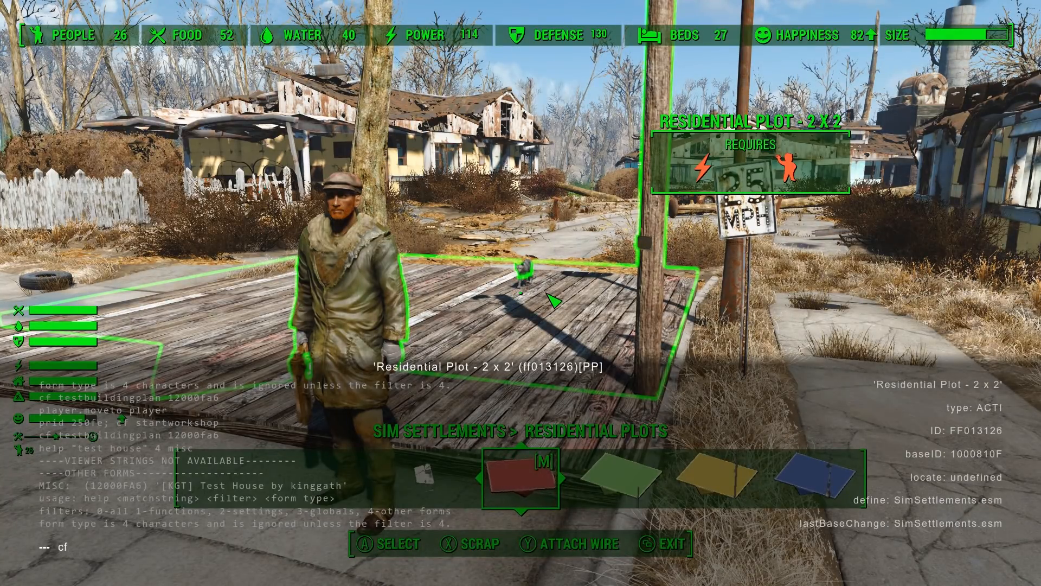
text( te)
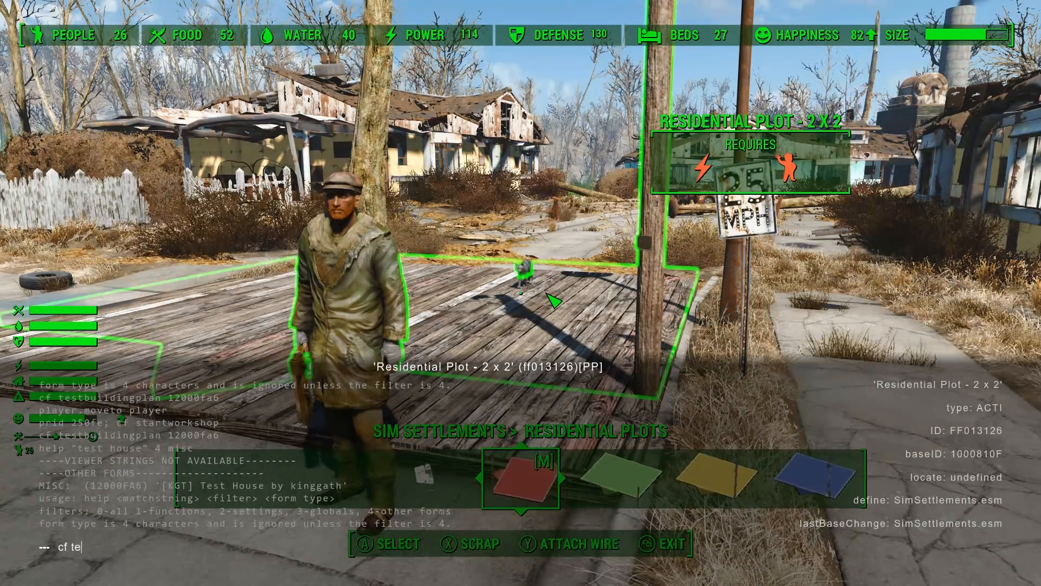
text(stbuildingplan )
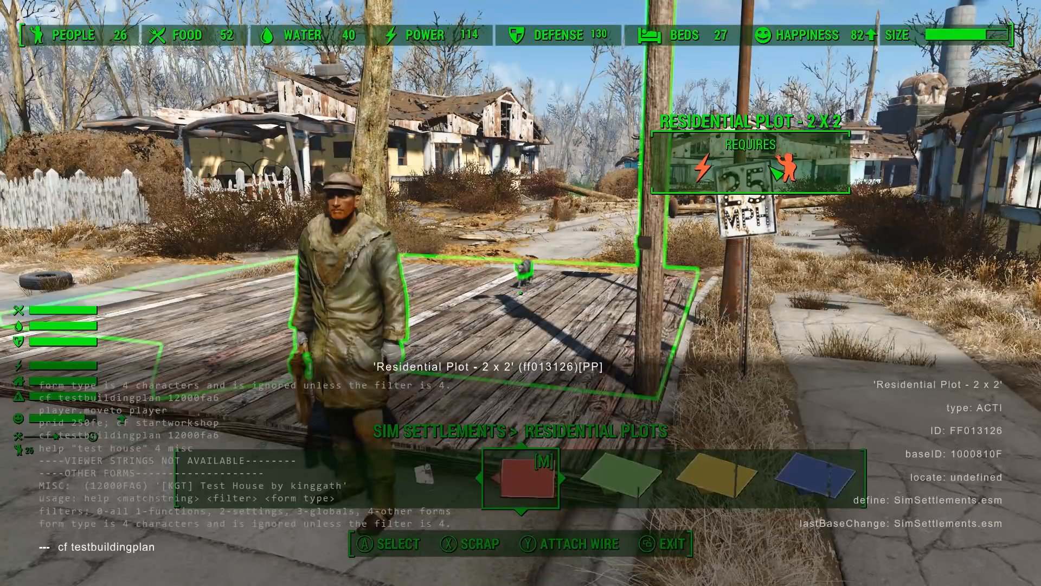
text(120)
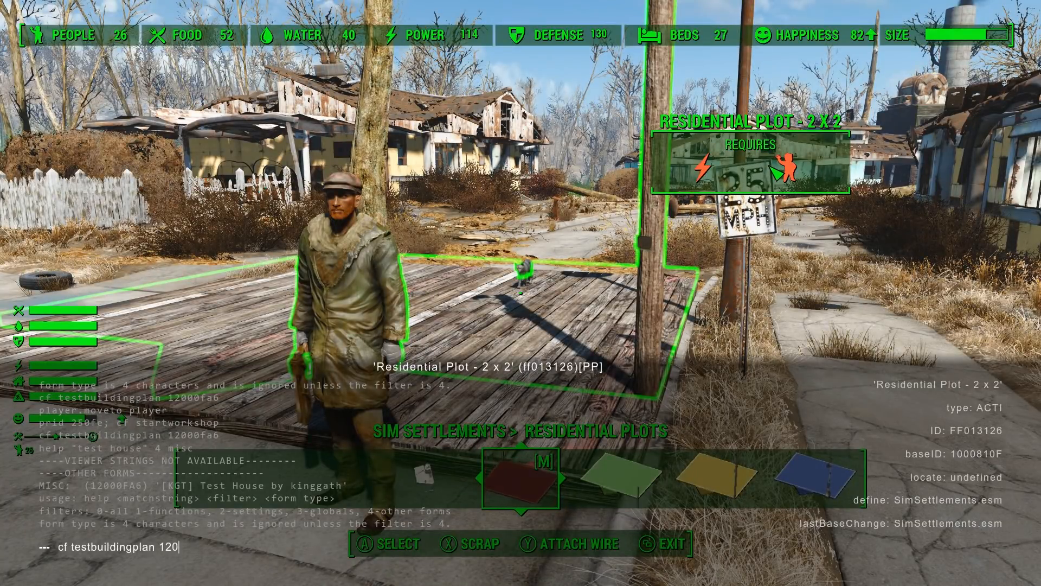
text(0fa6)
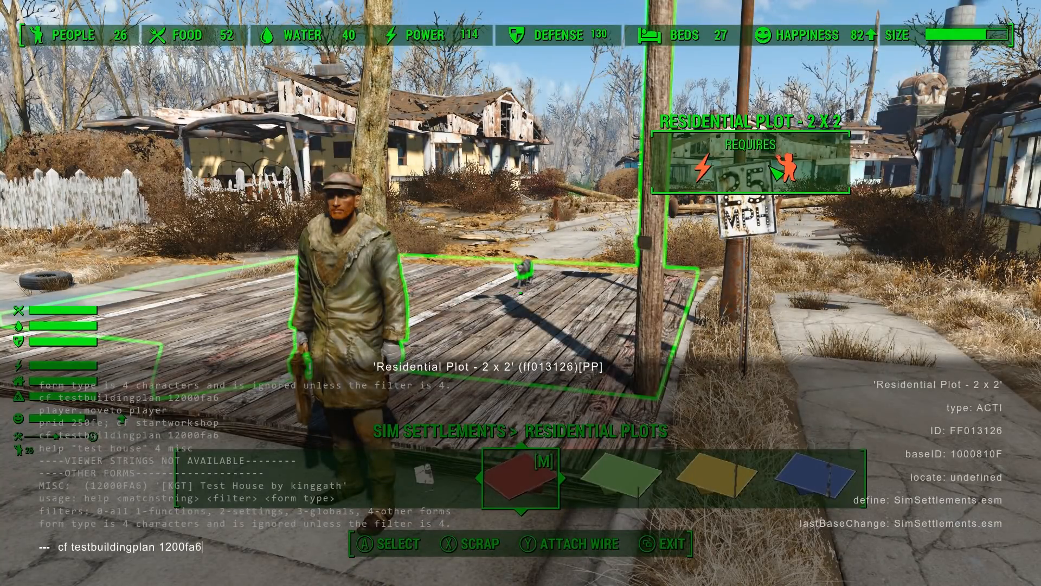
key(Return)
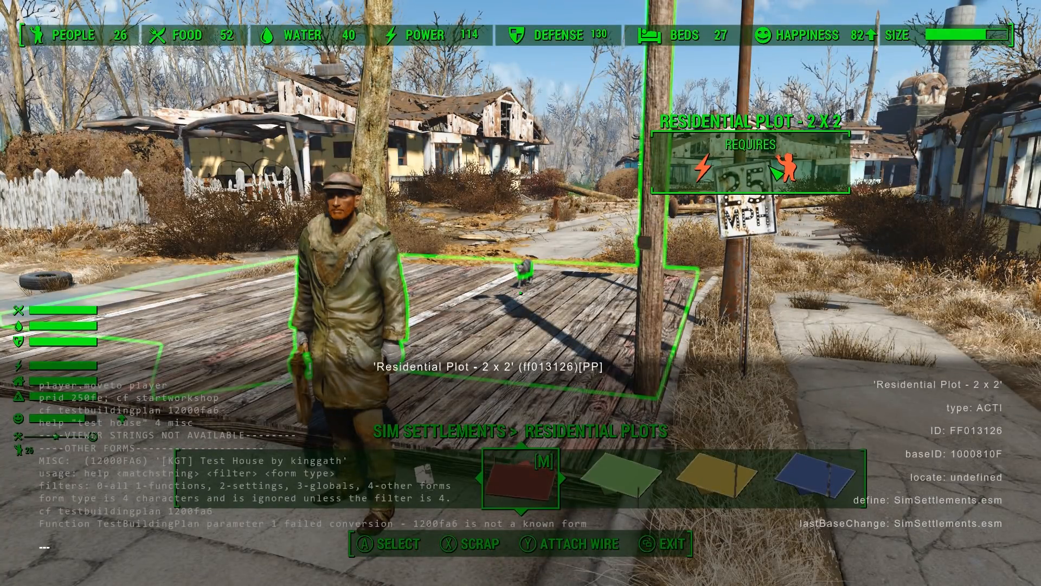
key(Up)
key(Left)
key(Left)
key(Left)
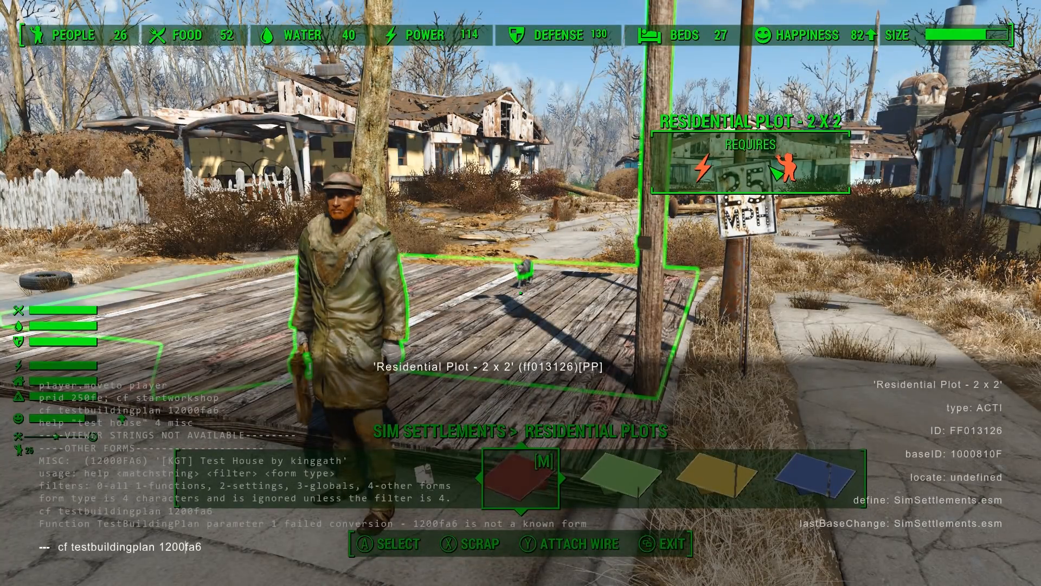
text(0)
key(Return)
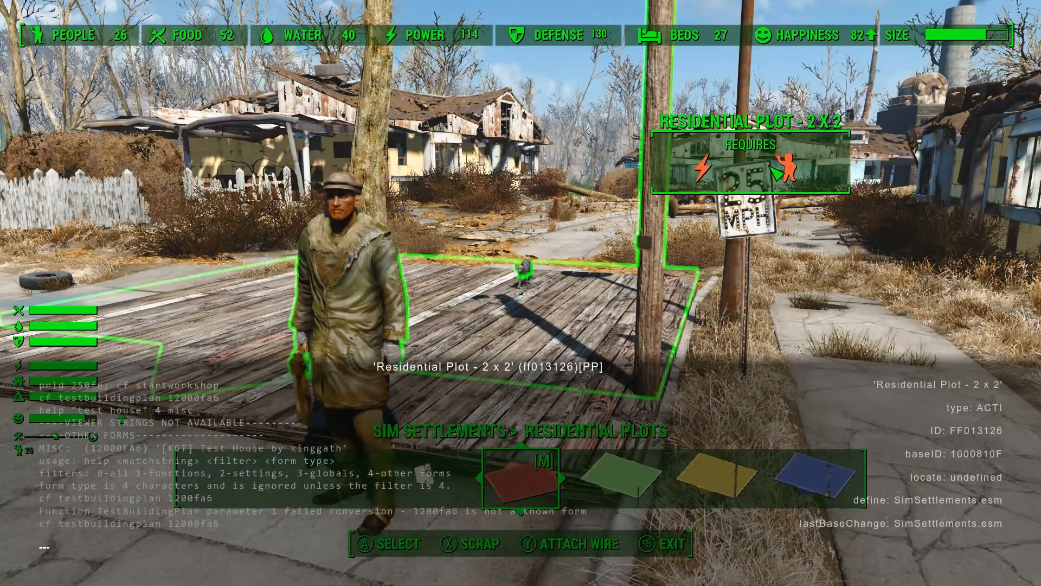
key(grave)
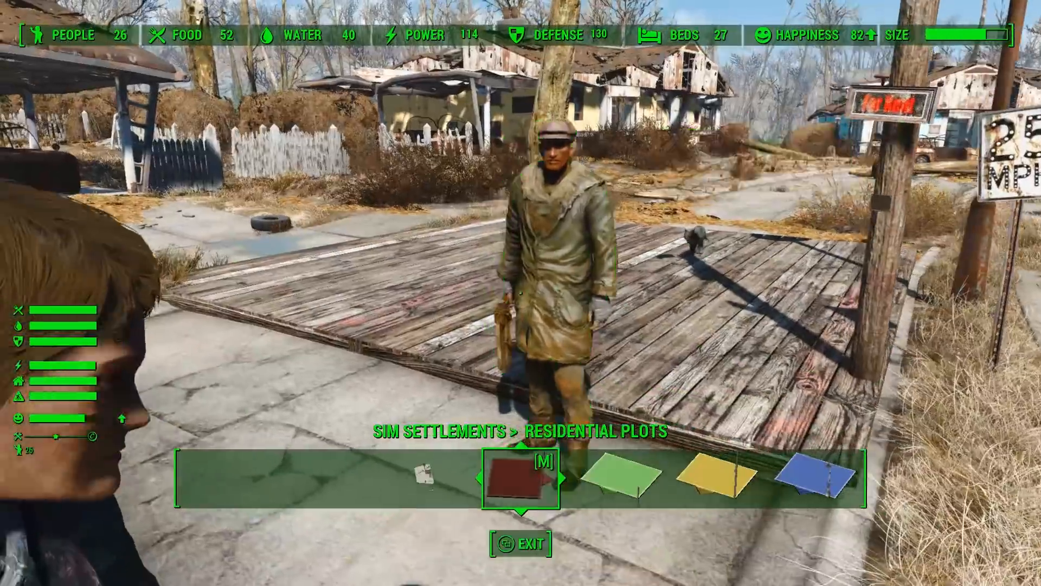
Walk around the plot to inspect the test building under construction
key(e)
key(e)
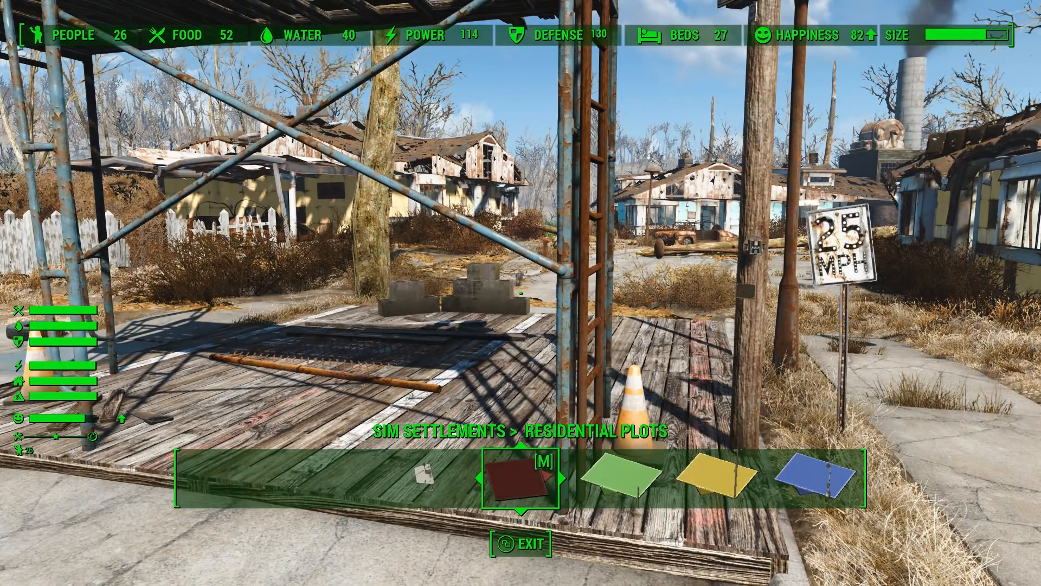
key(a)
key(w)
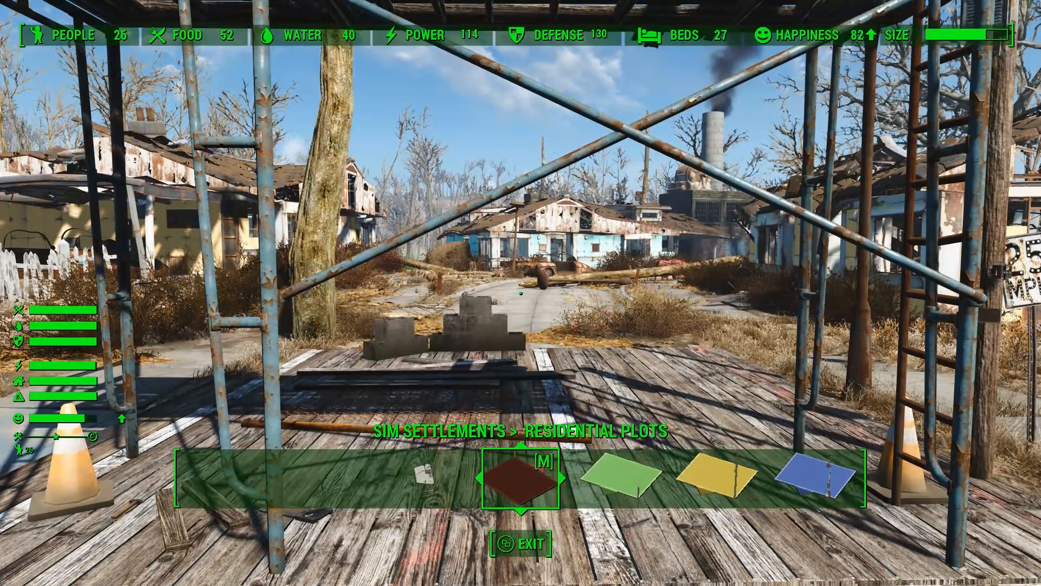
key(w)
key(a)
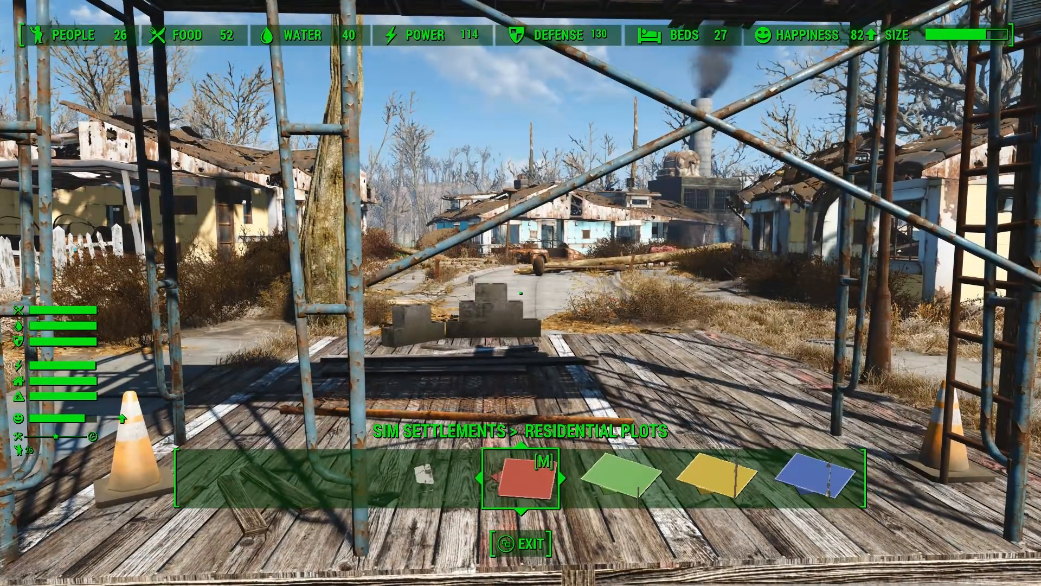
key(a)
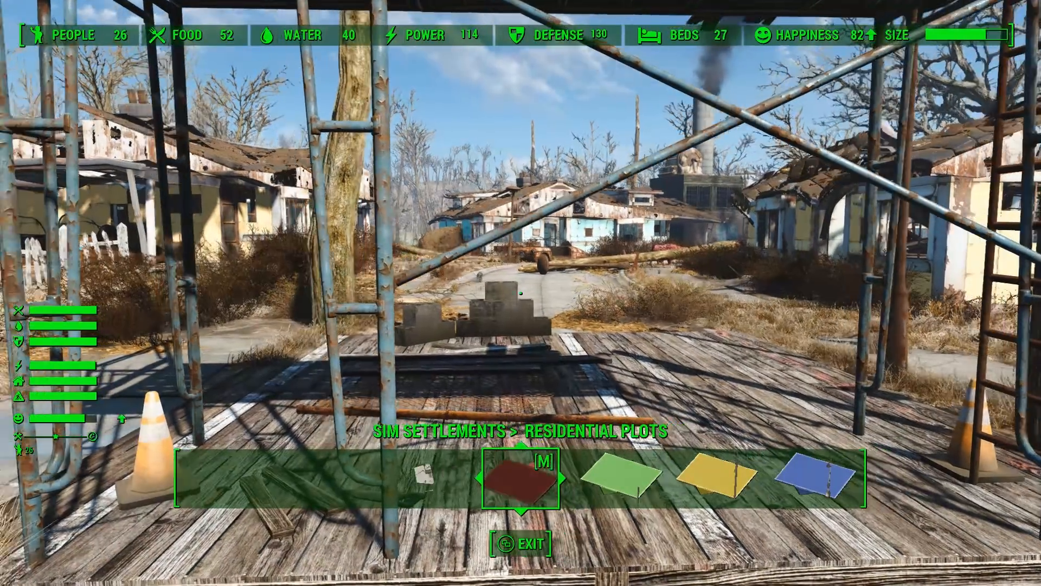